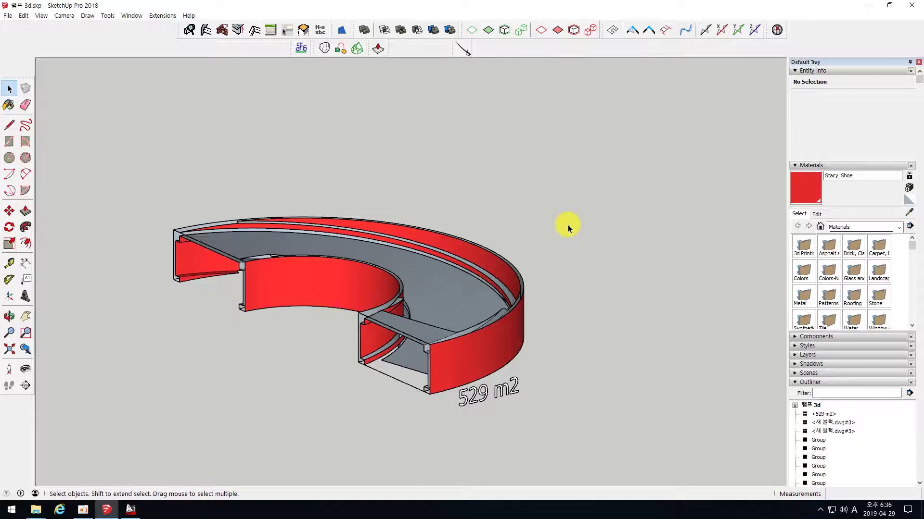
Switch to AutoCAD and examine the ramp cross-sections, comparing the wall, curb, beam and slab arrangement and their dimensions
middle_click_drag(568, 224, 539, 234)
left_click(131, 510)
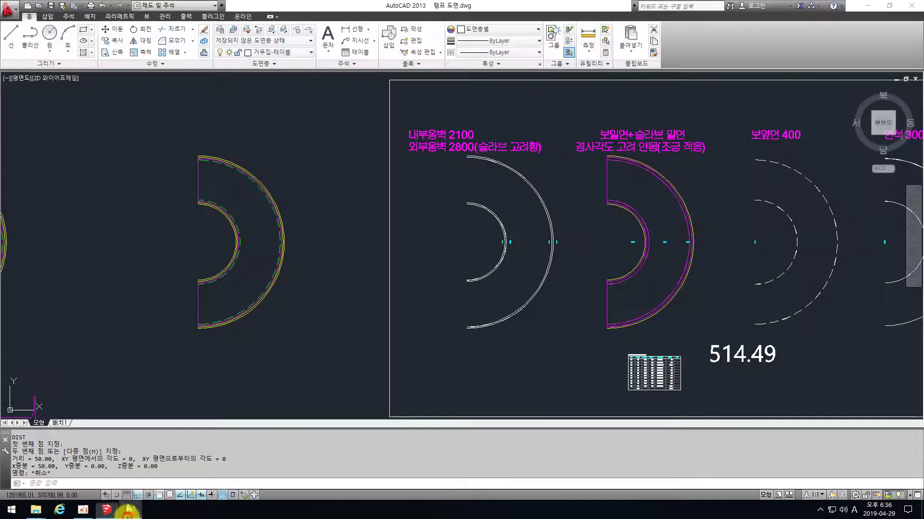
scroll(330, 223, "down", 2)
middle_click_drag(449, 303, 531, 303)
scroll(270, 313, "up", 8)
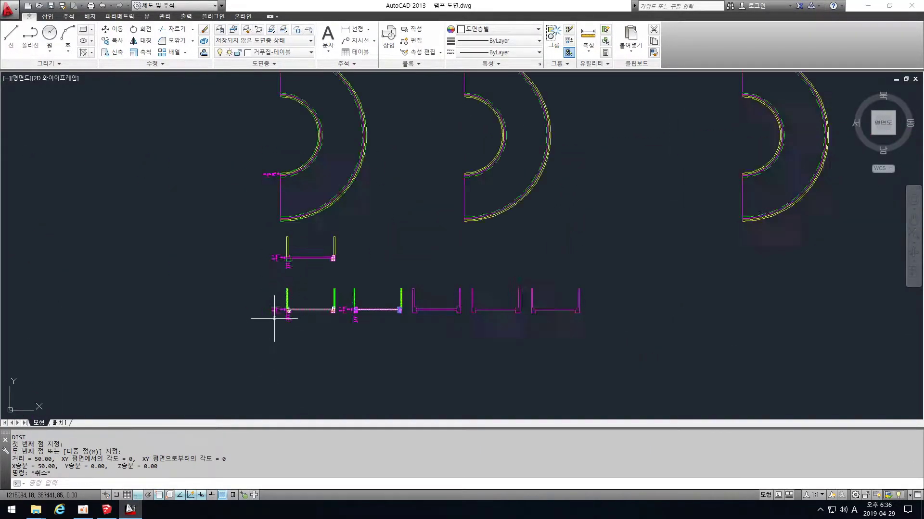
scroll(435, 273, "up", 2)
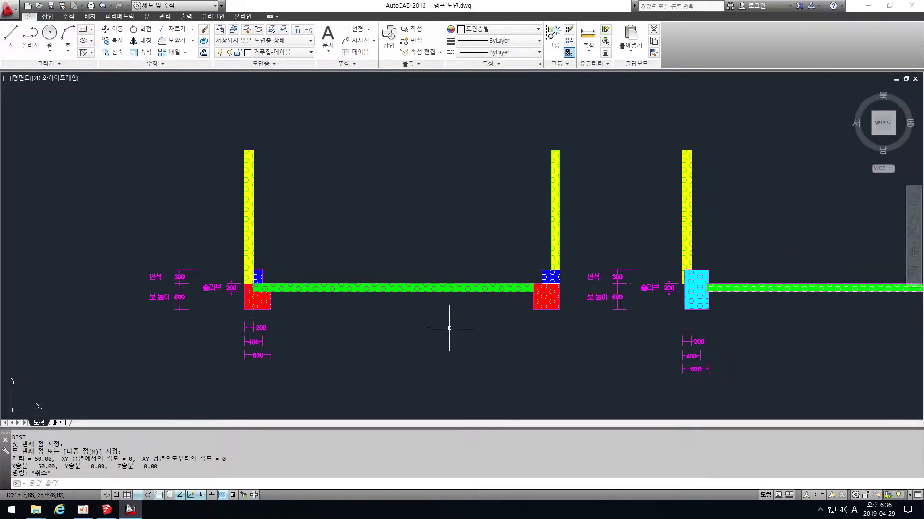
middle_click_drag(637, 229, 355, 231)
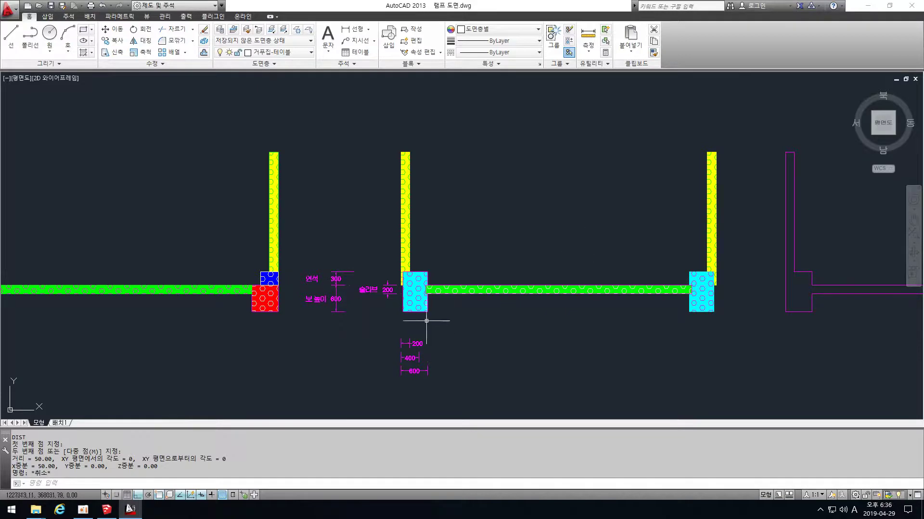
scroll(428, 286, "up", 4)
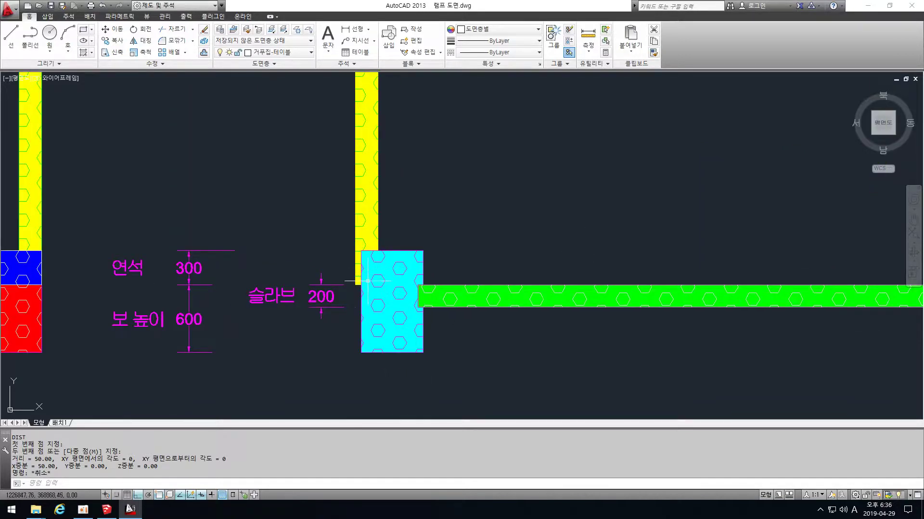
middle_click_drag(37, 310, 221, 301)
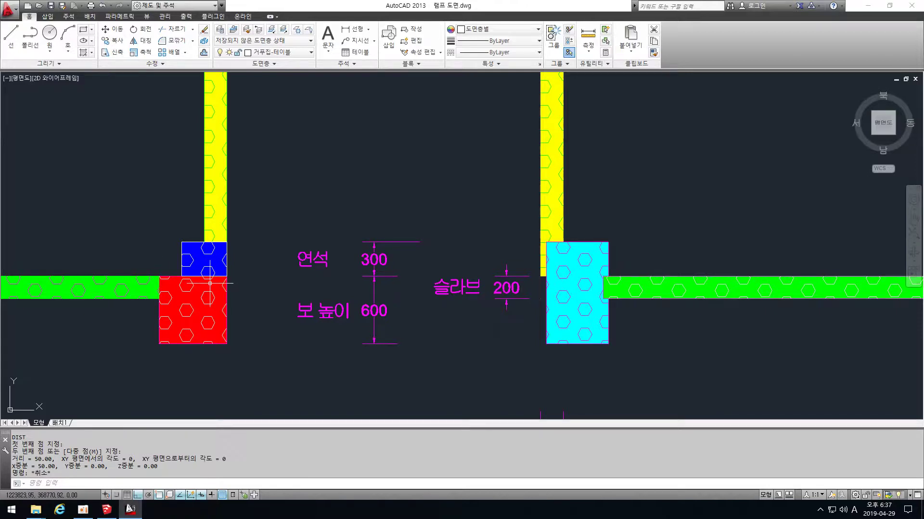
scroll(240, 277, "down", 4)
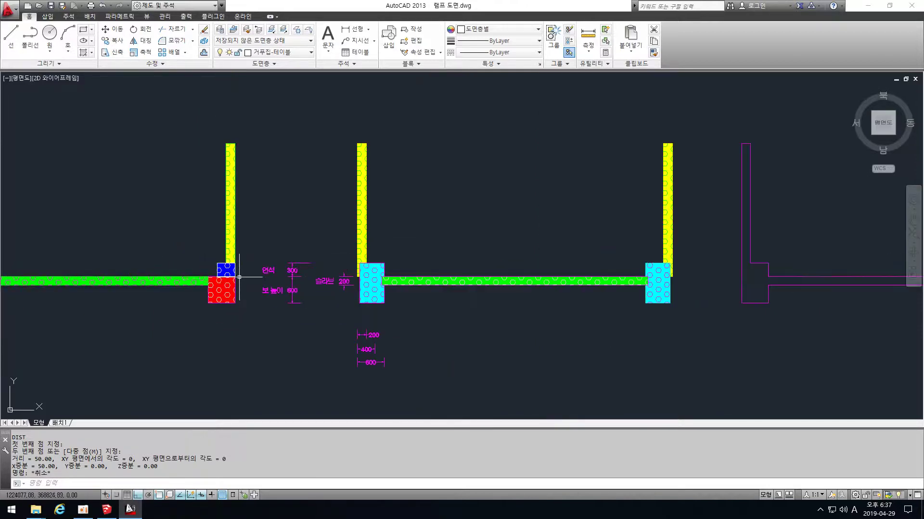
middle_click_drag(399, 278, 318, 298)
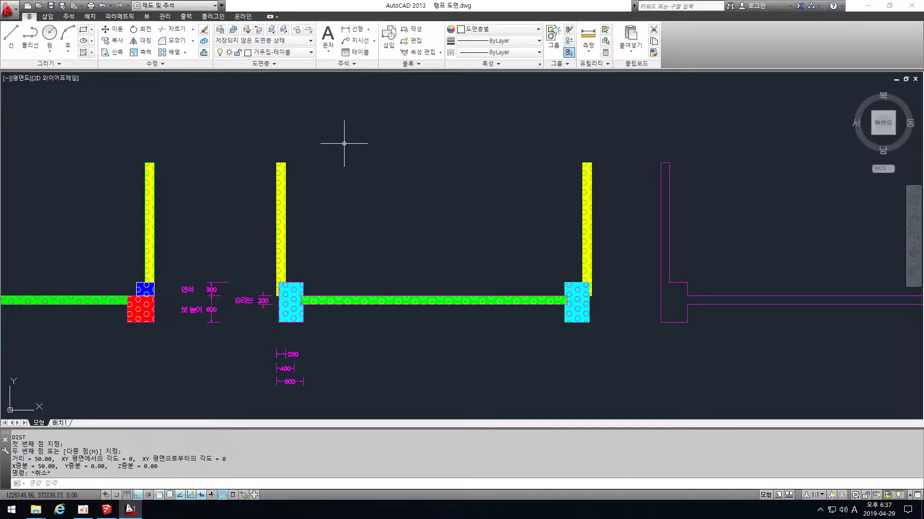
Switch to SketchUp and delete the two imported flat ramp plans beside the green axis
left_click(106, 509)
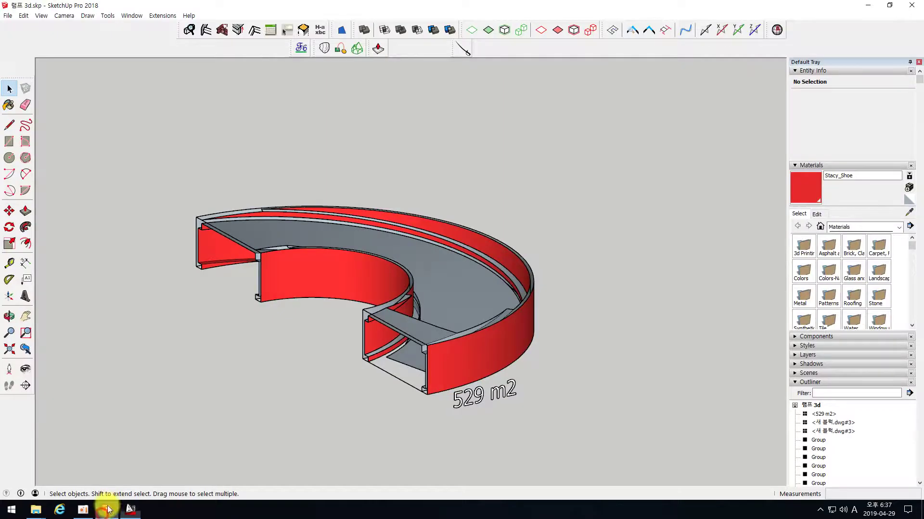
scroll(538, 244, "down", 3)
scroll(539, 243, "down", 7)
middle_click_drag(545, 230, 460, 273)
scroll(233, 281, "up", 3)
scroll(233, 280, "up", 2)
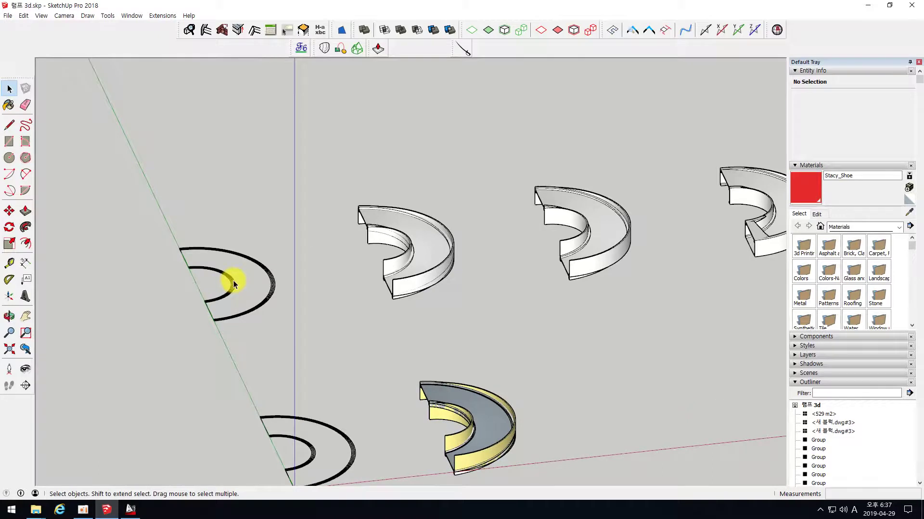
scroll(357, 128, "down", 2)
middle_click_drag(369, 170, 351, 183)
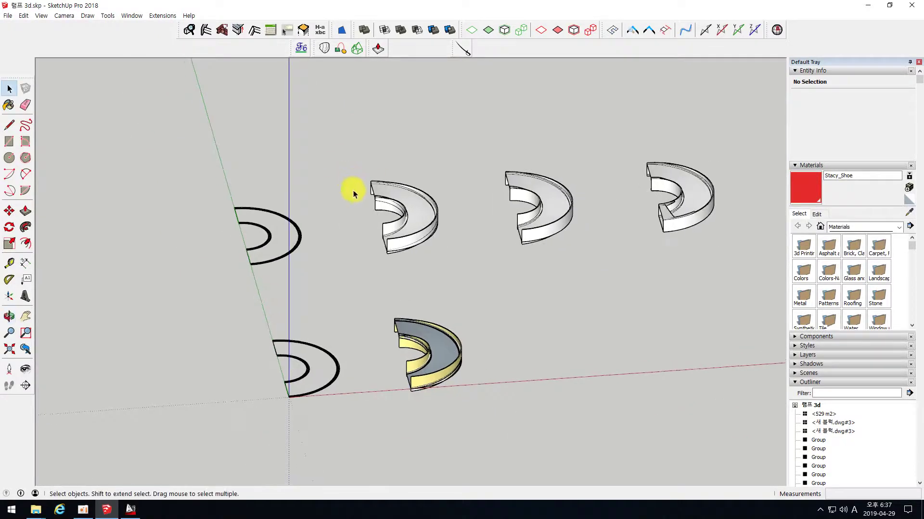
left_click_drag(345, 393, 206, 242)
key("Delete")
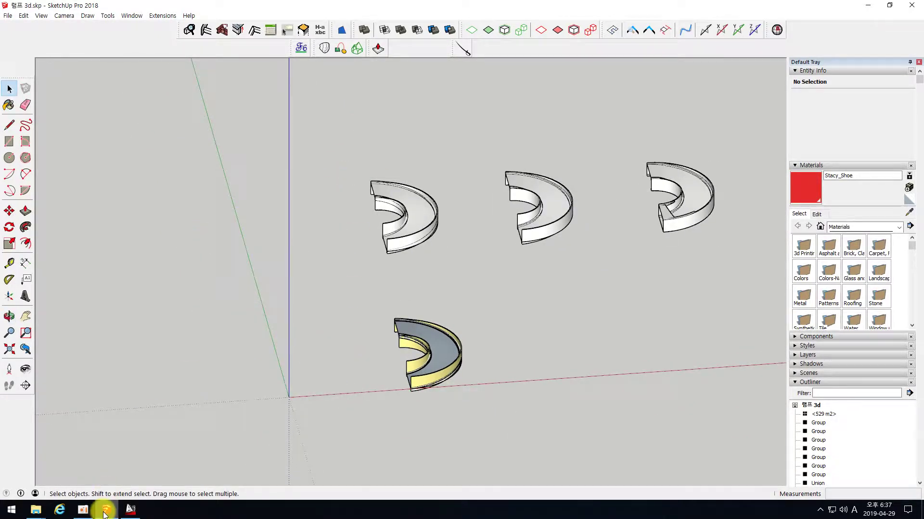
Switch to AutoCAD and write the middle semicircular ramp plan to the desktop block file 새 블럭.dwg with millimetre units
left_click(129, 510)
scroll(476, 229, "down", 5)
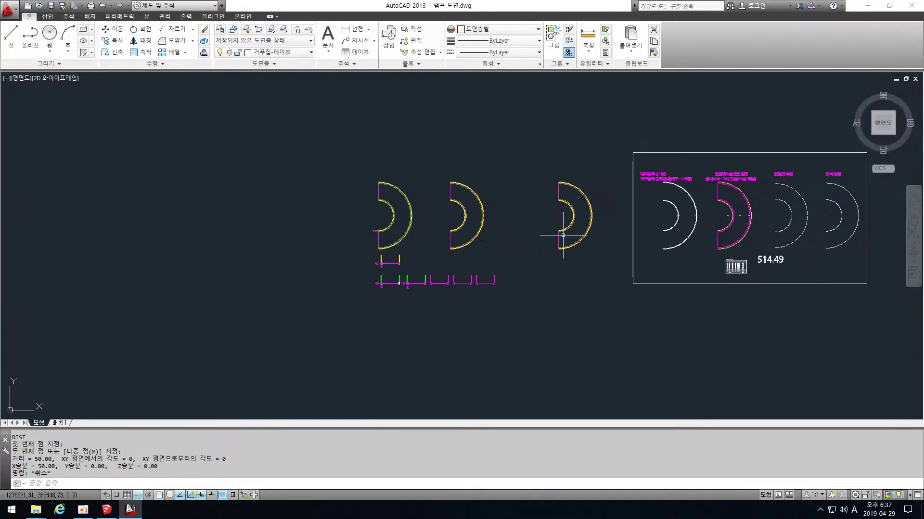
scroll(473, 219, "up", 4)
middle_click_drag(472, 219, 457, 219)
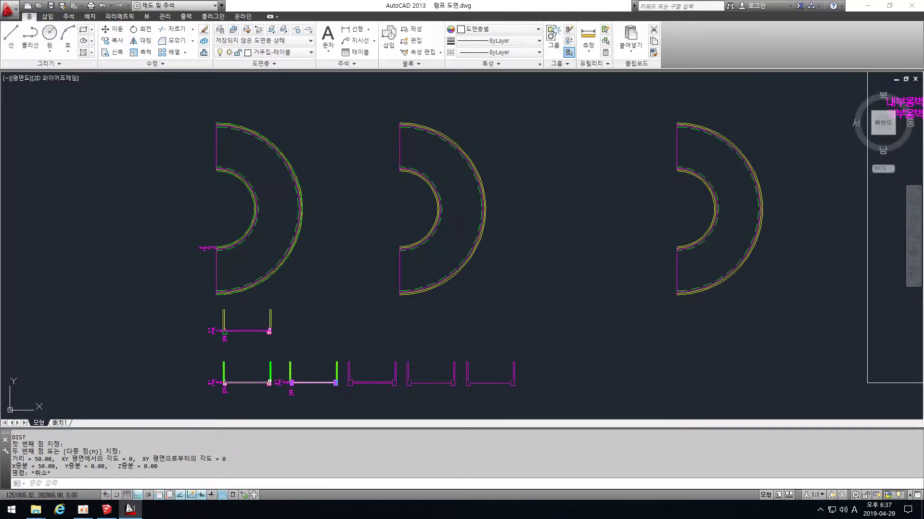
type("w")
key("Return")
left_click(181, 177)
left_click(497, 289)
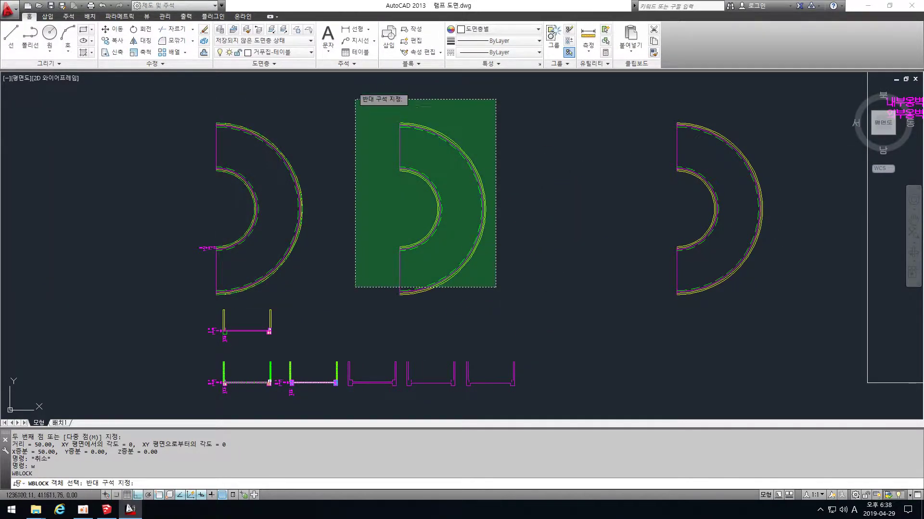
left_click(358, 104)
left_click(507, 297)
left_click(360, 110)
key("Return")
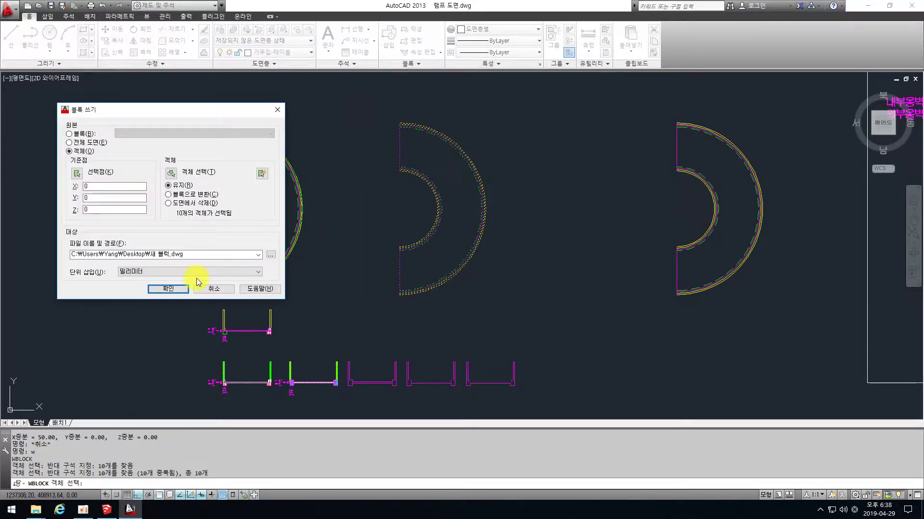
left_click(175, 291)
left_click(445, 232)
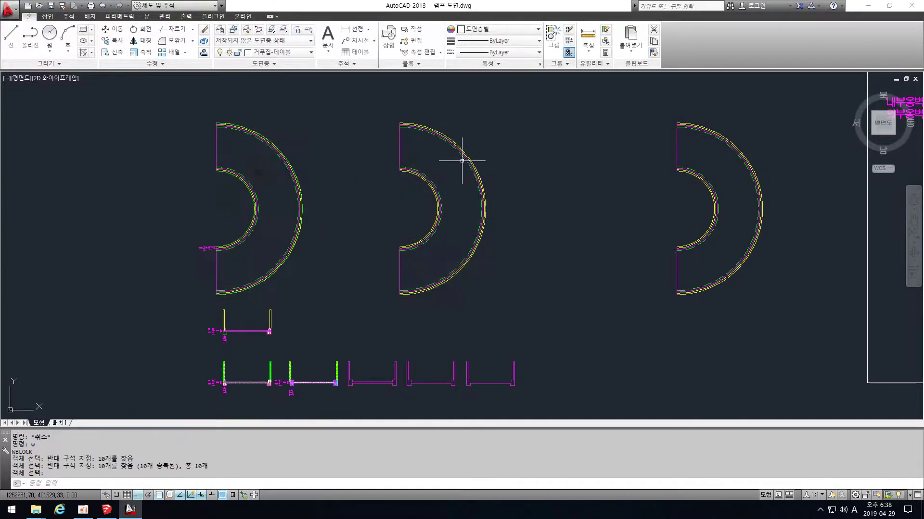
scroll(464, 151, "down", 4)
scroll(418, 215, "up", 4)
Switch to SketchUp, import the ramp plan block file 새 블럭.dwg and dismiss the import results
left_click(105, 511)
scroll(354, 175, "down", 2)
left_click(7, 15)
left_click(45, 152)
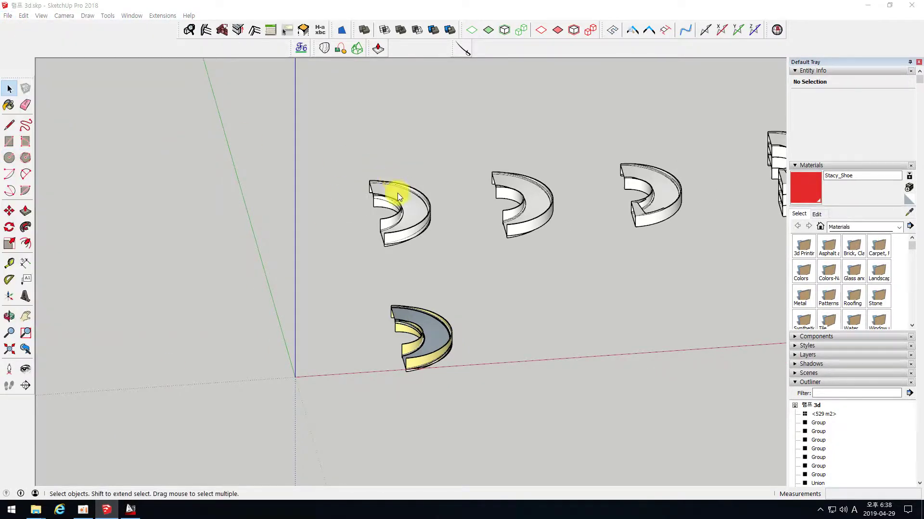
double_click(414, 218)
left_click(503, 324)
middle_click_drag(406, 248, 443, 242)
scroll(443, 242, "down", 3)
scroll(234, 310, "up", 10)
scroll(219, 331, "down", 3)
Copy the imported ramp plan three times in a row along the red axis, past the existing yellow ramp model
left_click(248, 366)
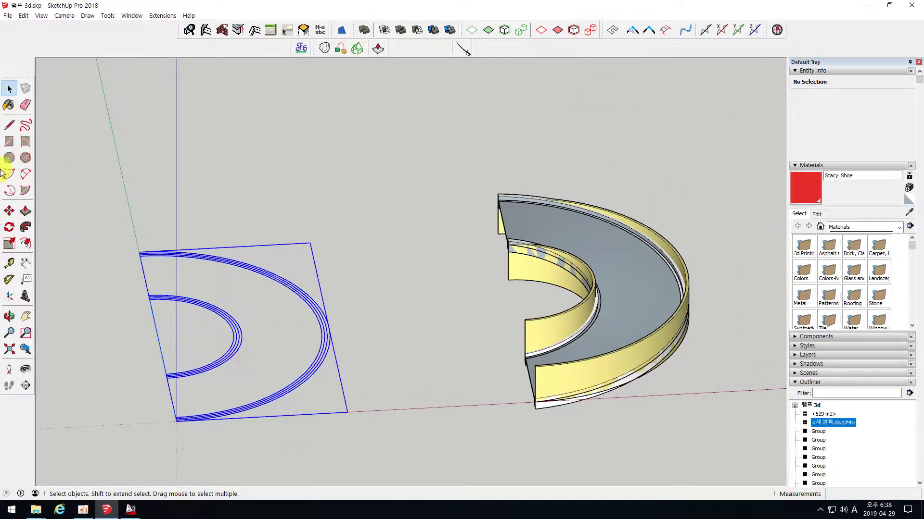
scroll(202, 211, "down", 2)
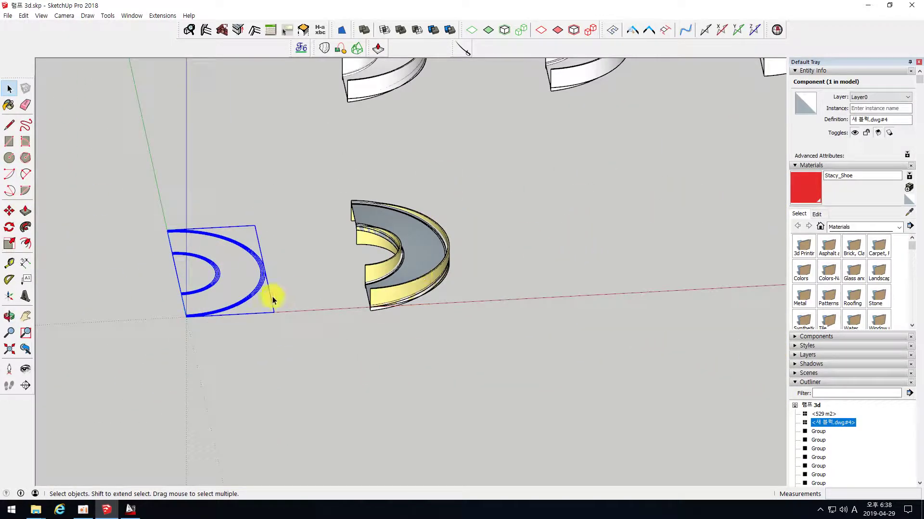
scroll(154, 298, "up", 8)
scroll(224, 321, "up", 2)
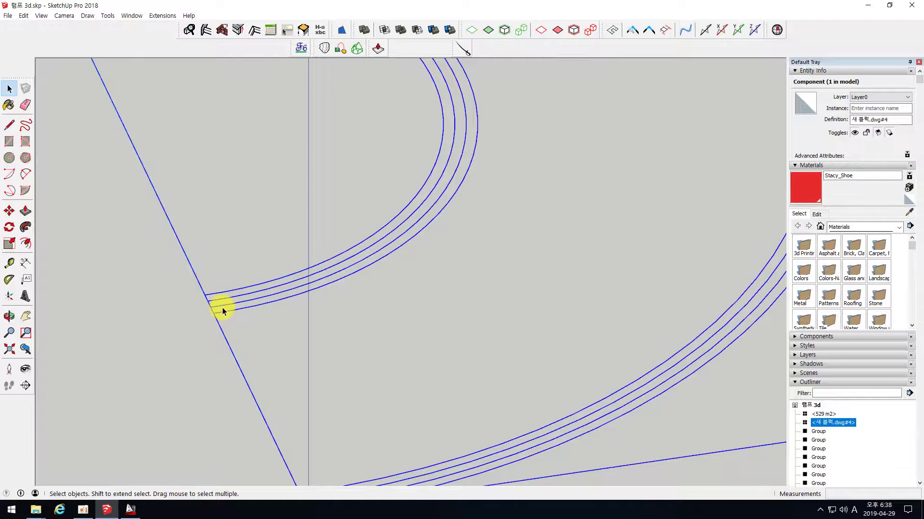
right_click(222, 307)
left_click(174, 267)
left_click(8, 210)
middle_click_drag(82, 161, 132, 315)
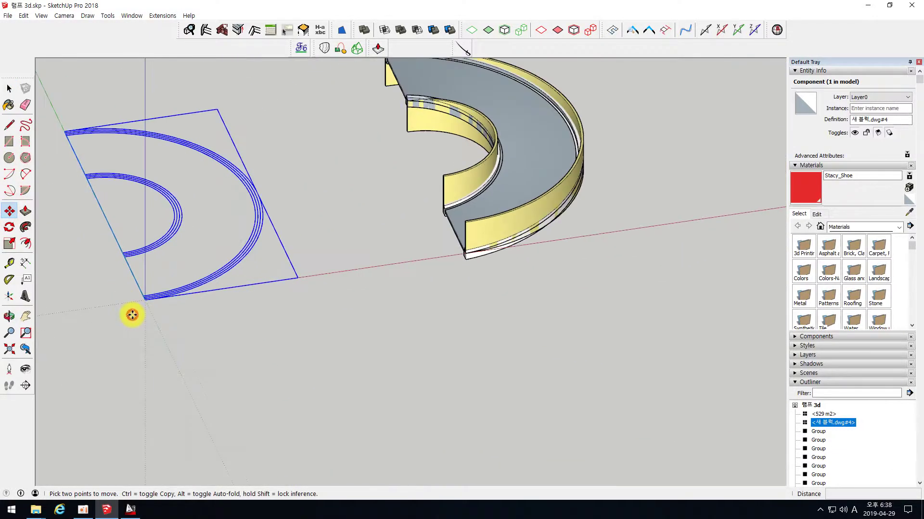
scroll(131, 315, "down", 3)
left_click(129, 313)
key("ctrl")
left_click(408, 272)
key("ctrl")
left_click(406, 274)
left_click(534, 262)
key("ctrl")
left_click(540, 258)
left_click(665, 235)
scroll(665, 235, "down", 3)
scroll(346, 249, "up", 5)
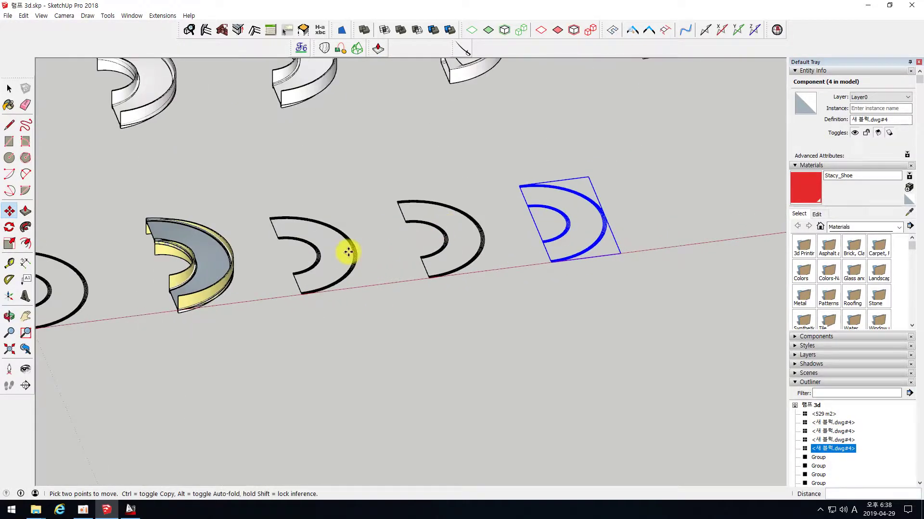
Explode the three copied ramp plans into loose edges
key("space")
left_click_drag(628, 320, 293, 230)
right_click(293, 230)
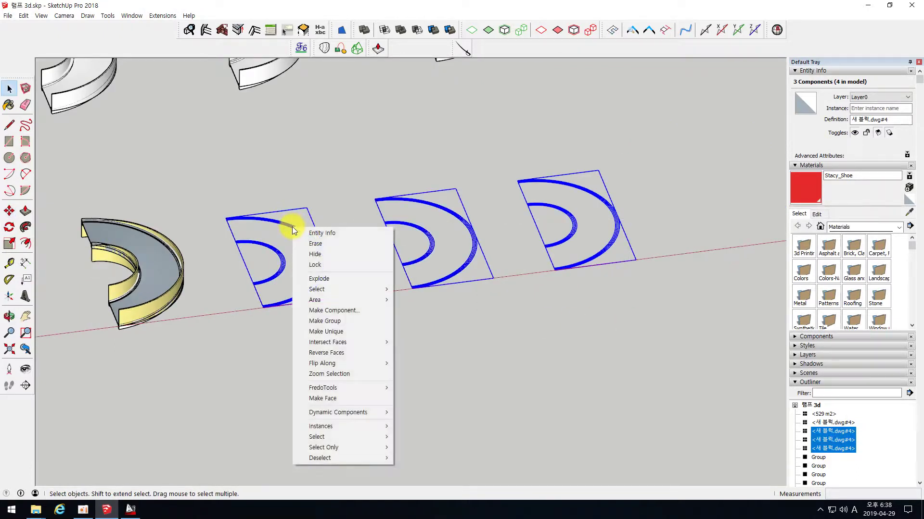
left_click(330, 290)
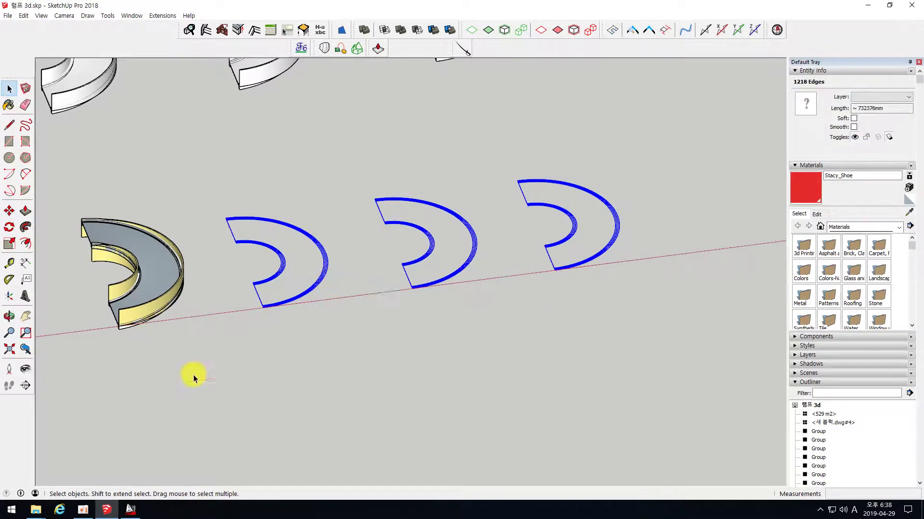
Consult the dimensioned ramp section in AutoCAD, and in SketchUp delete the first copy's inner beam and curb arcs, keeping only the wall outlines
left_click(128, 510)
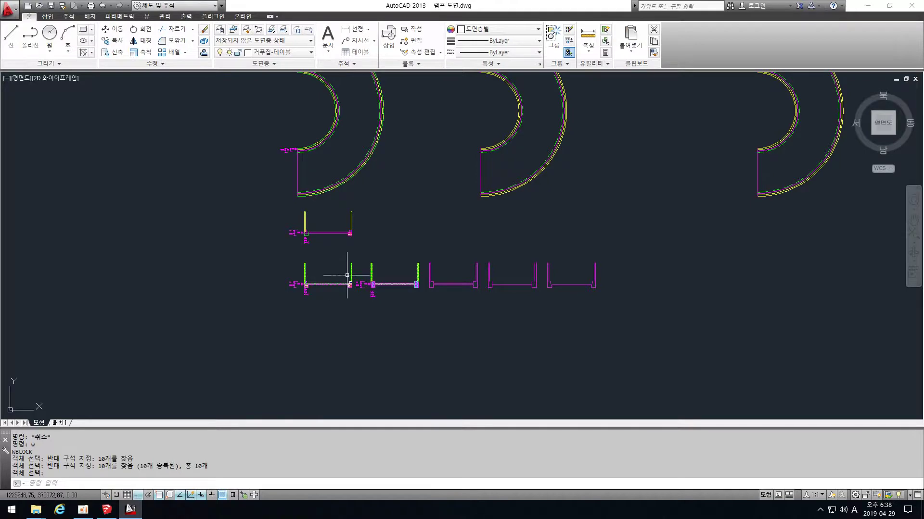
scroll(361, 288, "up", 8)
middle_click_drag(431, 243, 389, 224)
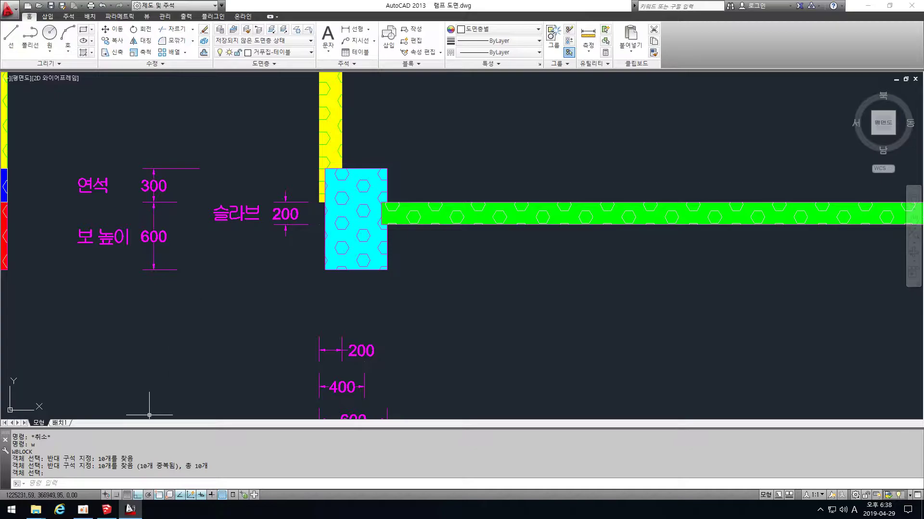
left_click(107, 510)
scroll(276, 256, "up", 2)
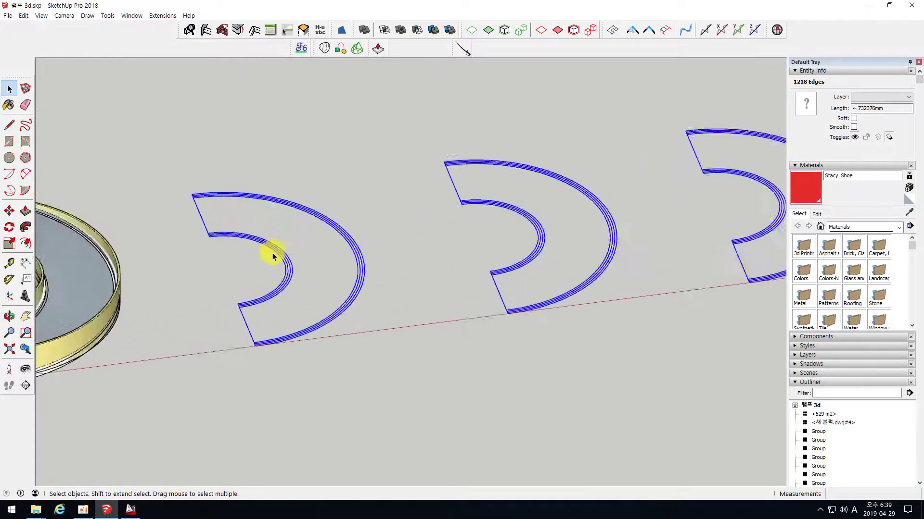
scroll(275, 256, "up", 5)
left_click(302, 269)
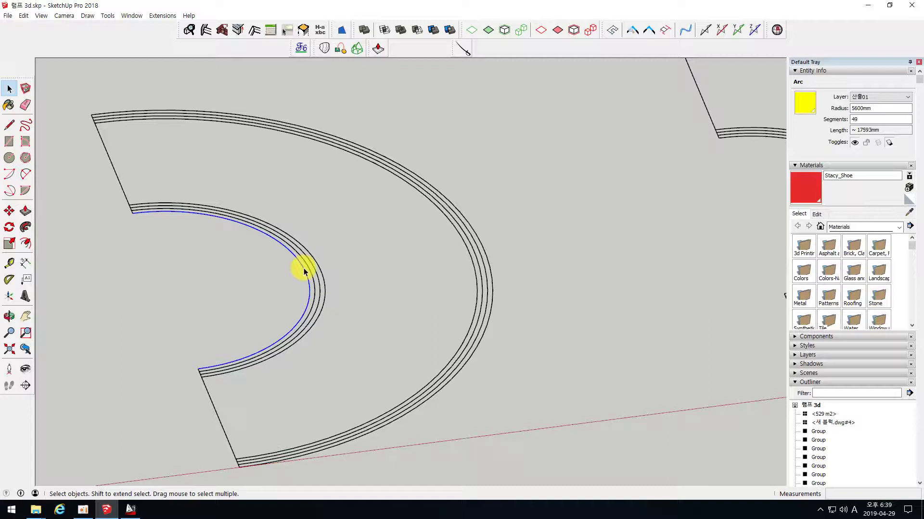
left_click_drag(339, 289, 319, 272)
scroll(322, 315, "up", 2)
key("Delete")
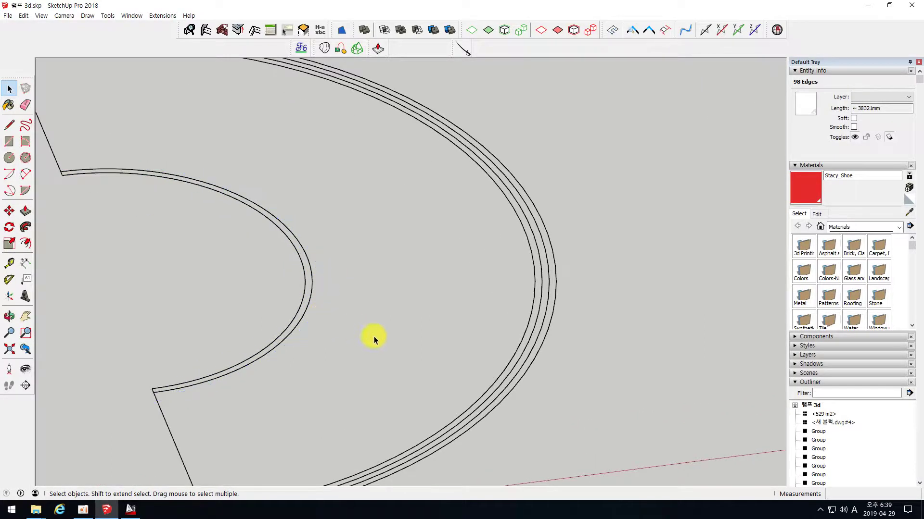
scroll(428, 375, "down", 2)
scroll(474, 267, "down", 2)
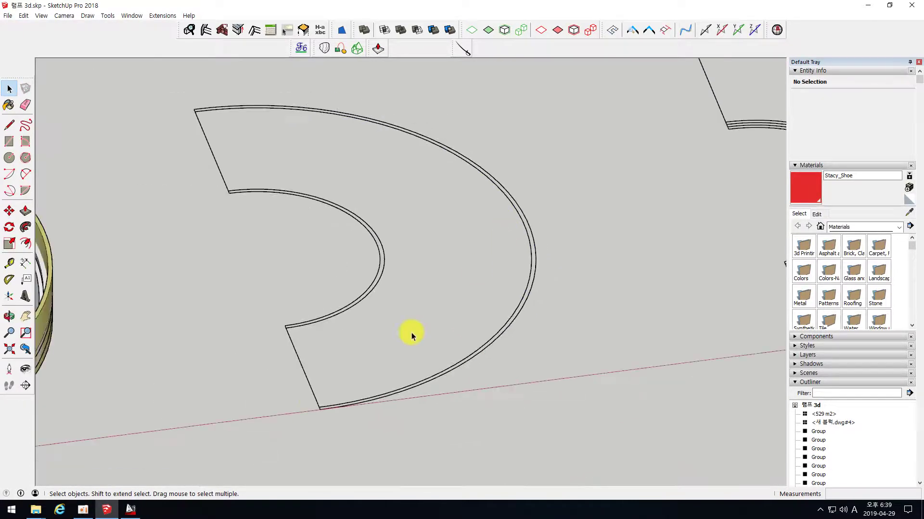
Create faces from the first copy's wall outlines, leaving only the two curved wall strips without the connecting end lines
mouse_move(165, 155)
middle_mouse_down()
mouse_move(253, 289)
mouse_move(175, 149)
middle_mouse_up()
left_click_drag(175, 149, 417, 426)
left_click(341, 30)
middle_click_drag(340, 239, 392, 243)
scroll(274, 323, "up", 3)
scroll(305, 330, "down", 4)
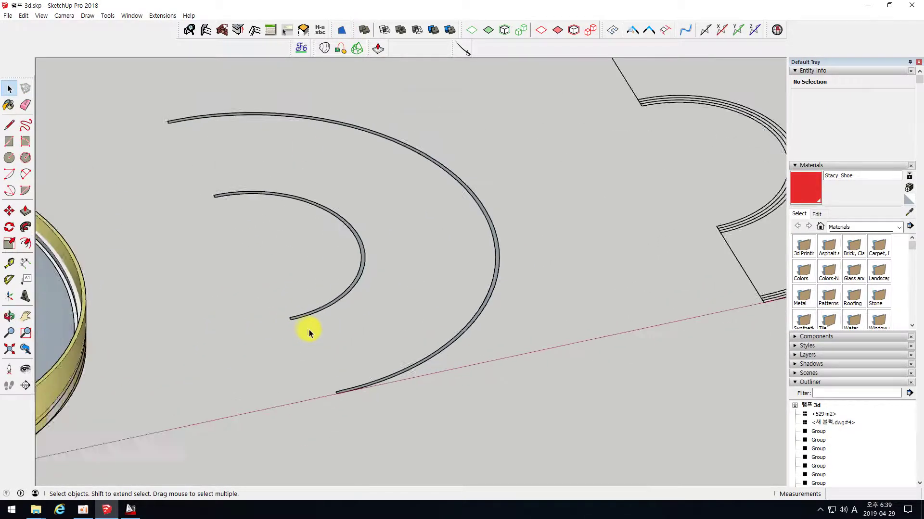
Try to generate solids from the two curved wall footprints with class RC_WALL and solid material CONCRETE
scroll(458, 411, "down", 2)
middle_click_drag(446, 397, 474, 413)
left_click_drag(474, 412, 222, 126)
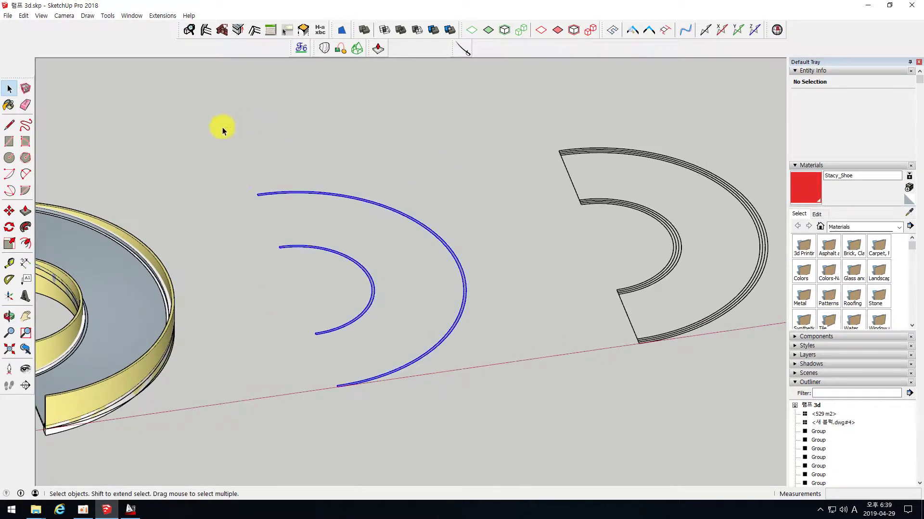
left_click(303, 30)
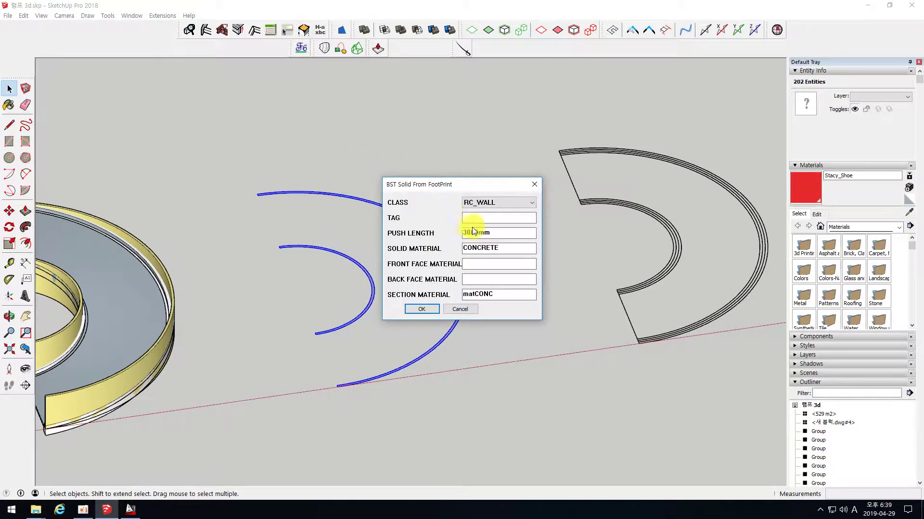
left_click(421, 309)
middle_click_drag(320, 303, 363, 295)
key("ctrl+z")
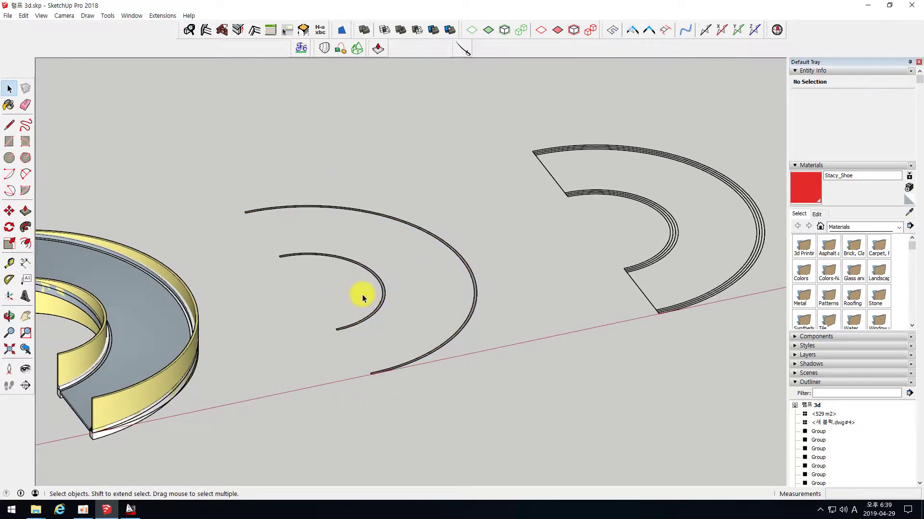
Extrude both curved wall strips of the first copy upward by 3000 mm with Push/Pull
middle_click_drag(371, 247, 349, 276)
scroll(301, 254, "up", 2)
scroll(302, 253, "up", 2)
left_click(288, 252)
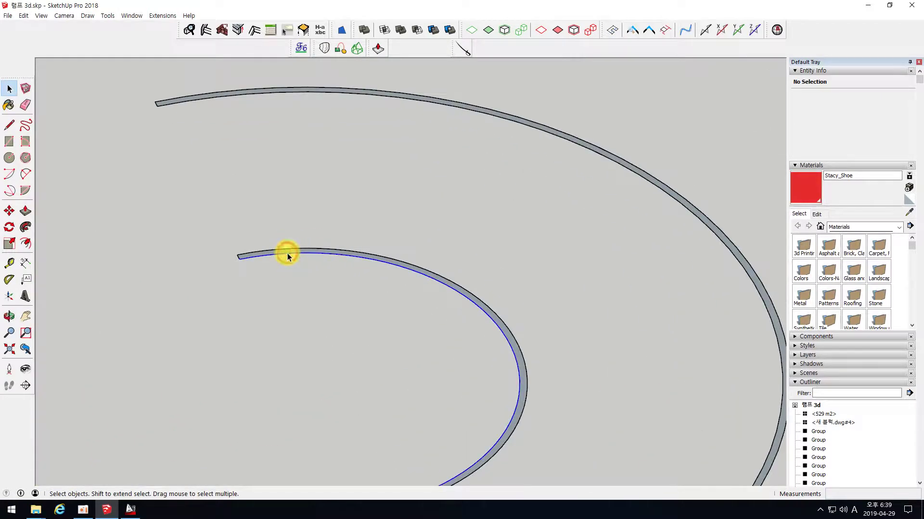
left_click(25, 212)
left_click(256, 256)
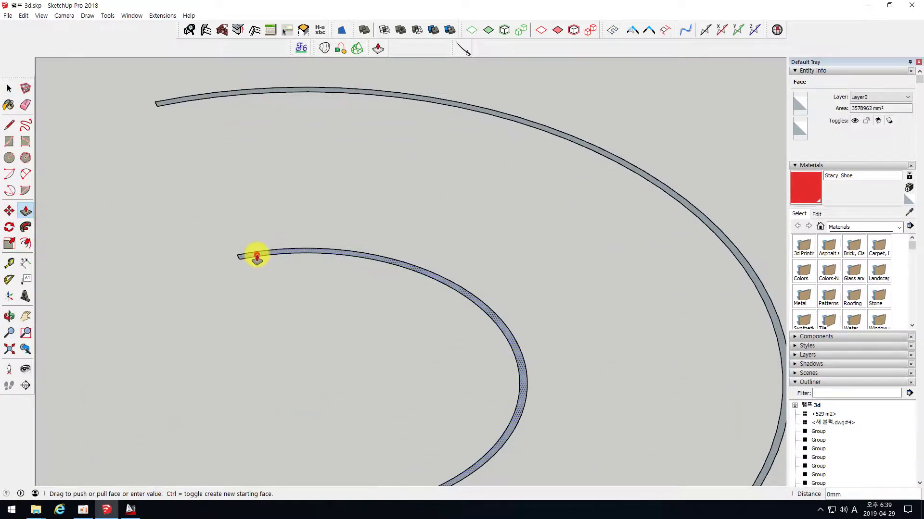
type("00")
key("Return")
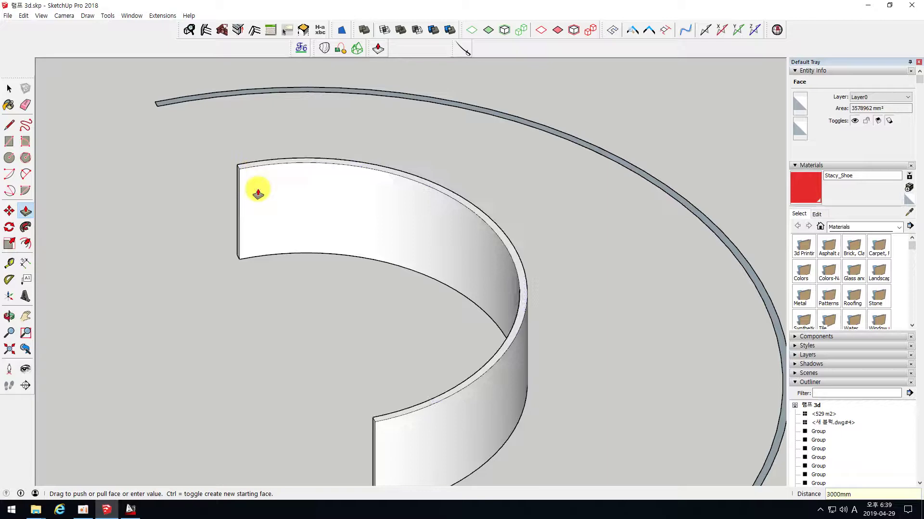
left_click(200, 99)
scroll(211, 137, "down", 4)
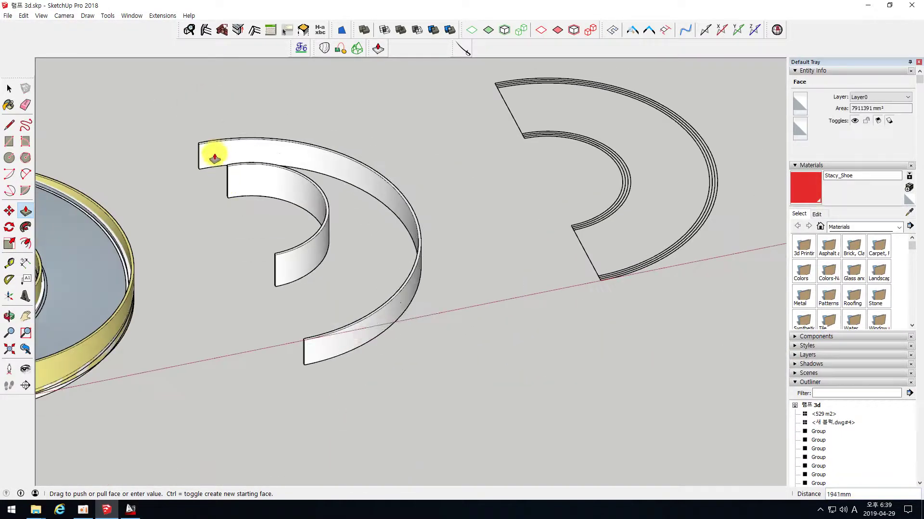
key("Return")
middle_click_drag(510, 284, 569, 262)
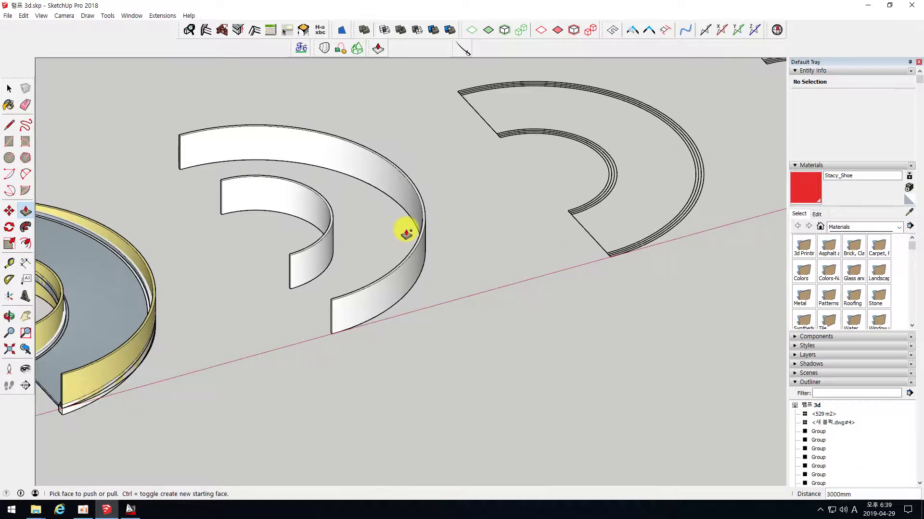
Undo the first copy's edits back to its full line plan and redo them up to the extruded walls
key("ctrl+z")
key("ctrl+z")
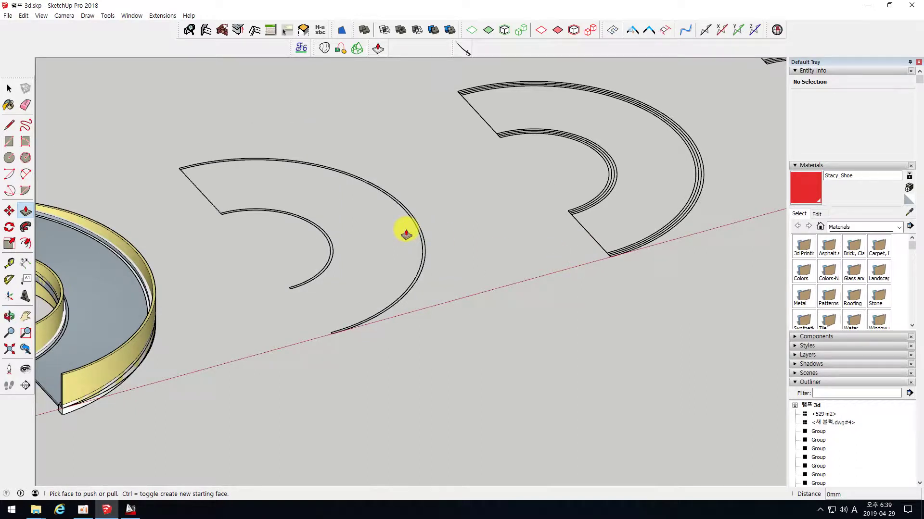
key("ctrl+z")
key("ctrl+z")
key("ctrl+z")
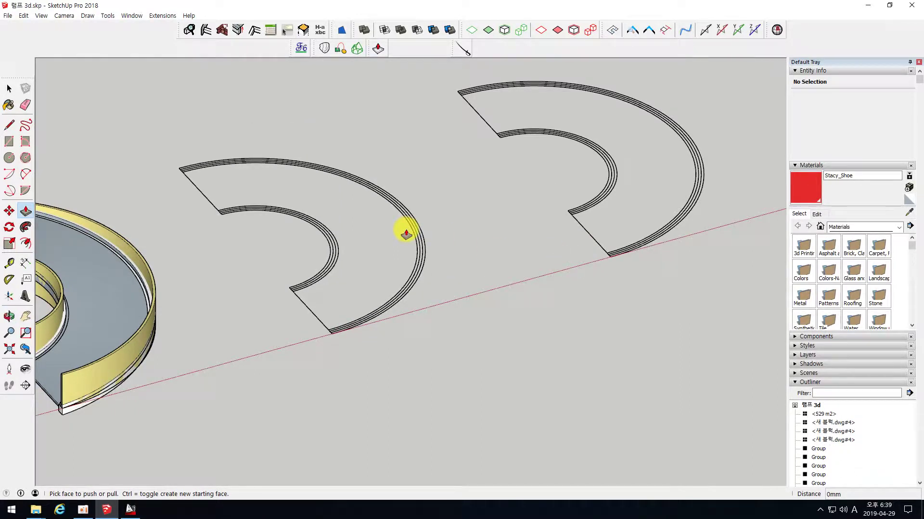
key("ctrl+y")
key("ctrl+y")
key("ctrl+y")
key("ctrl+y")
key("ctrl+y")
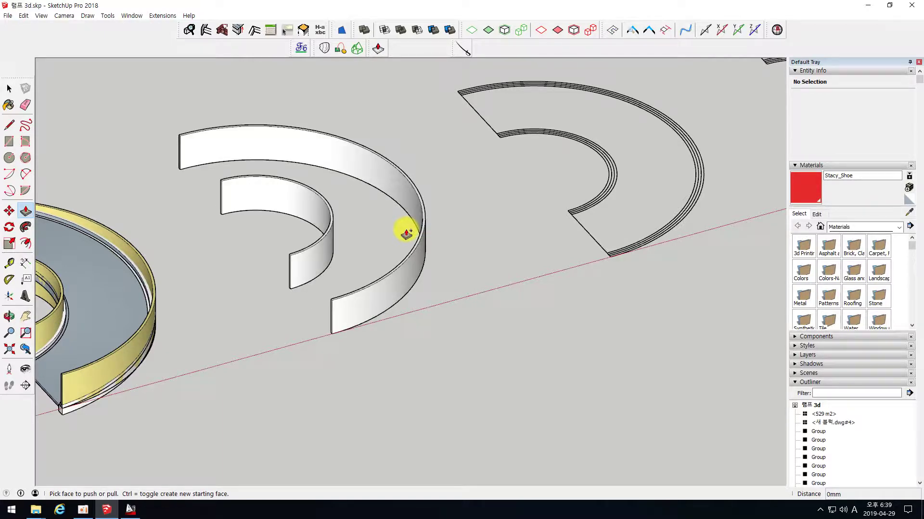
Examine the finished ramp's yellow wall groups and its grey slab group as references for separate solid parts
scroll(557, 212, "down", 5)
key("space")
scroll(308, 289, "up", 6)
left_click(313, 302)
scroll(370, 289, "up", 3)
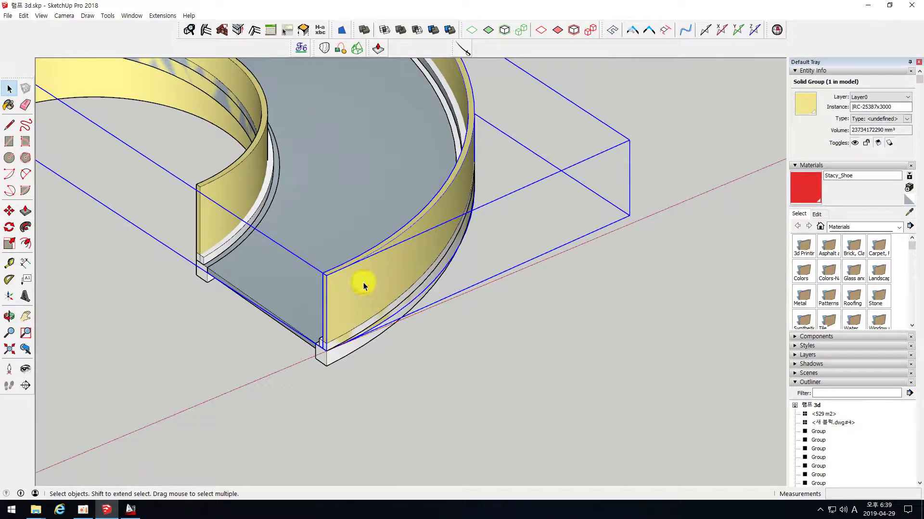
scroll(462, 272, "down", 4)
left_click(411, 239)
scroll(411, 240, "up", 2)
mouse_move(387, 239)
middle_mouse_down()
mouse_move(364, 212)
mouse_move(341, 128)
mouse_move(350, 378)
middle_mouse_up()
scroll(360, 222, "down", 3)
mouse_move(360, 222)
middle_mouse_down()
mouse_move(369, 333)
mouse_move(333, 354)
middle_mouse_up()
left_click(298, 367)
left_click(357, 357)
left_click(290, 373)
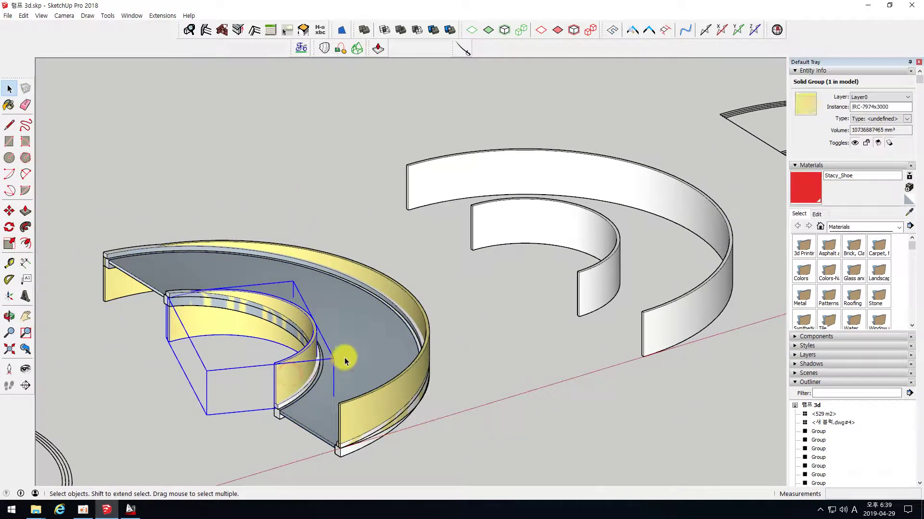
left_click(344, 357)
left_click(291, 371)
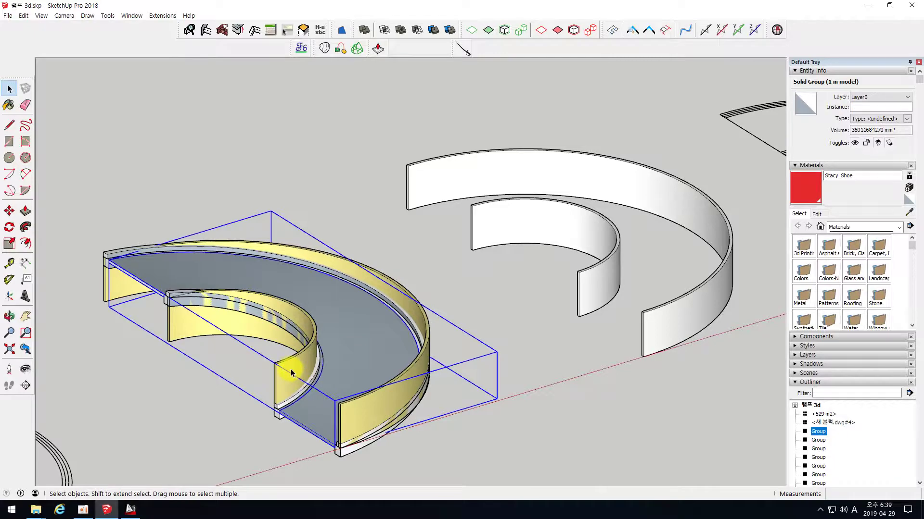
Compare the newly raised walls with the finished ramp, its inner wall group and the remaining plan copies
scroll(290, 369, "down", 2)
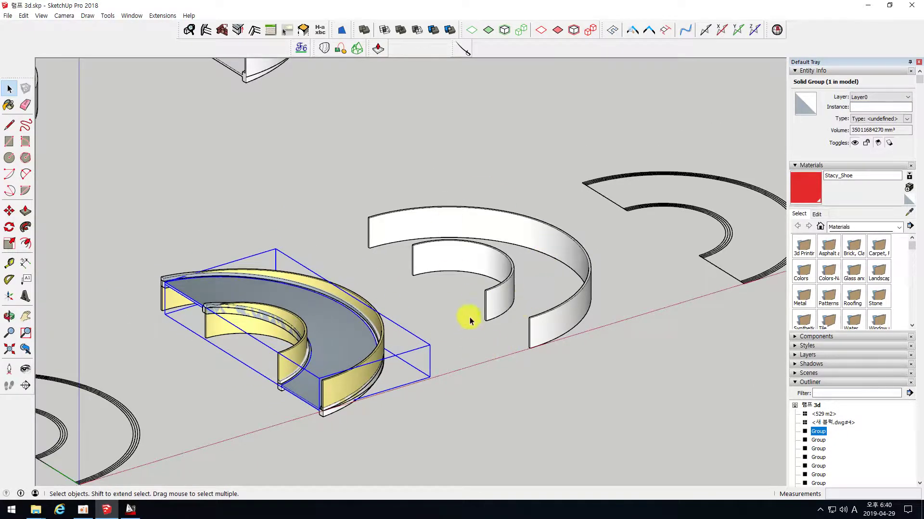
middle_click_drag(466, 295, 441, 309)
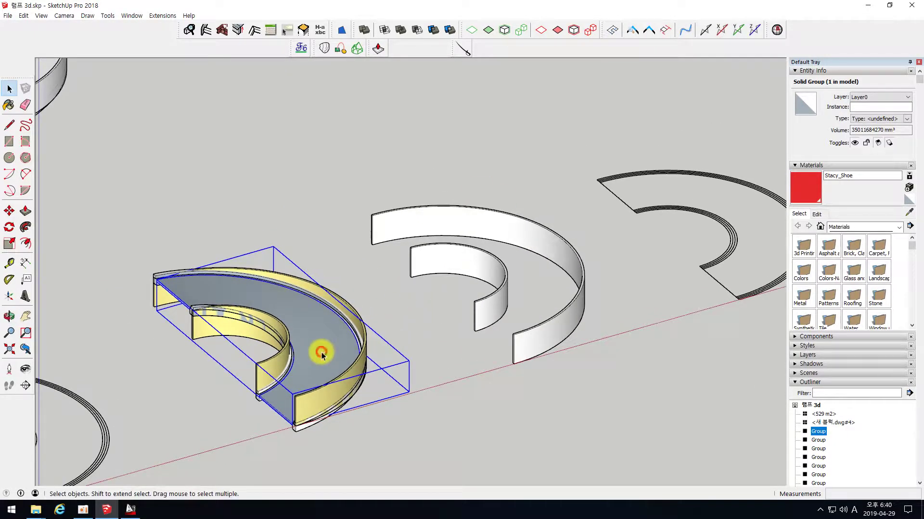
scroll(531, 344, "down", 3)
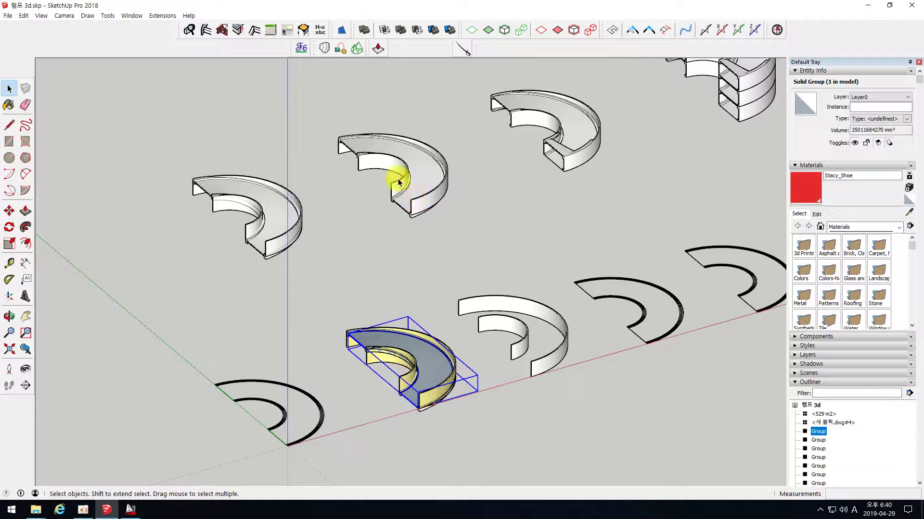
scroll(313, 243, "down", 1)
scroll(482, 319, "up", 4)
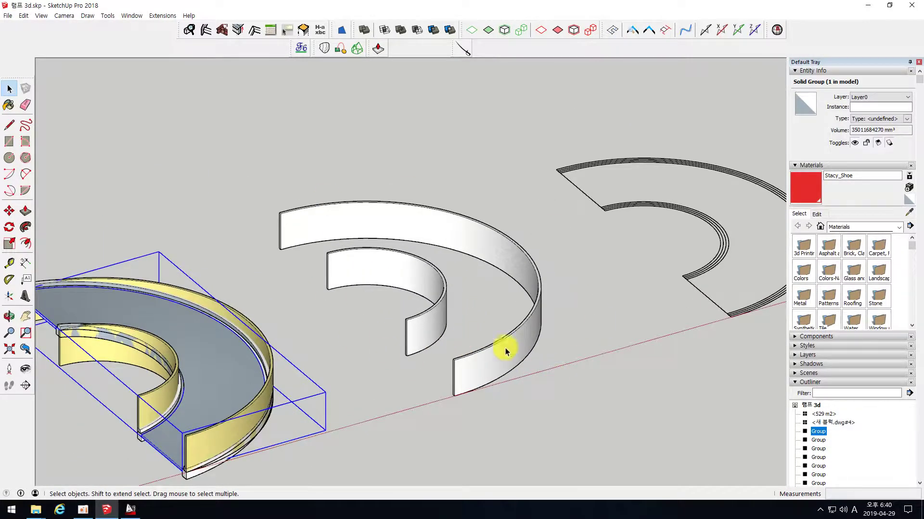
middle_click_drag(423, 262, 375, 289)
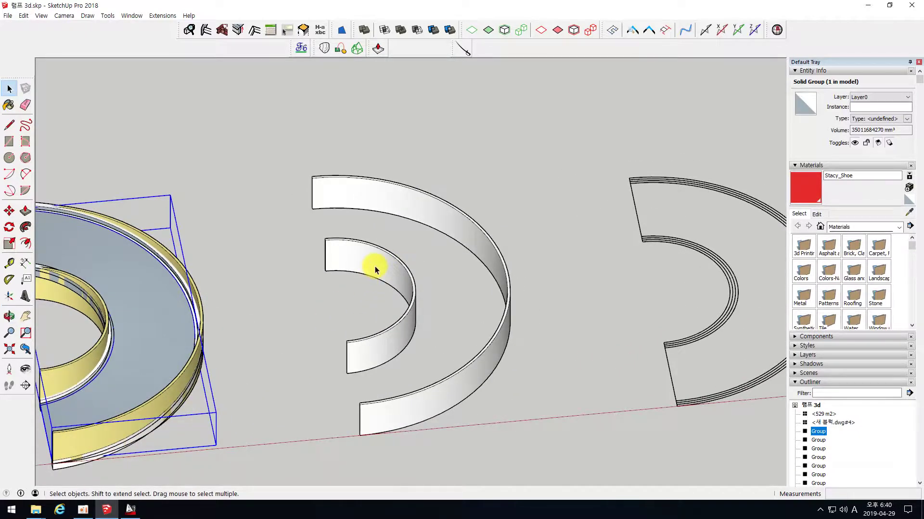
middle_click_drag(376, 270, 435, 237)
scroll(247, 330, "down", 3)
scroll(216, 295, "up", 4)
left_click(216, 297)
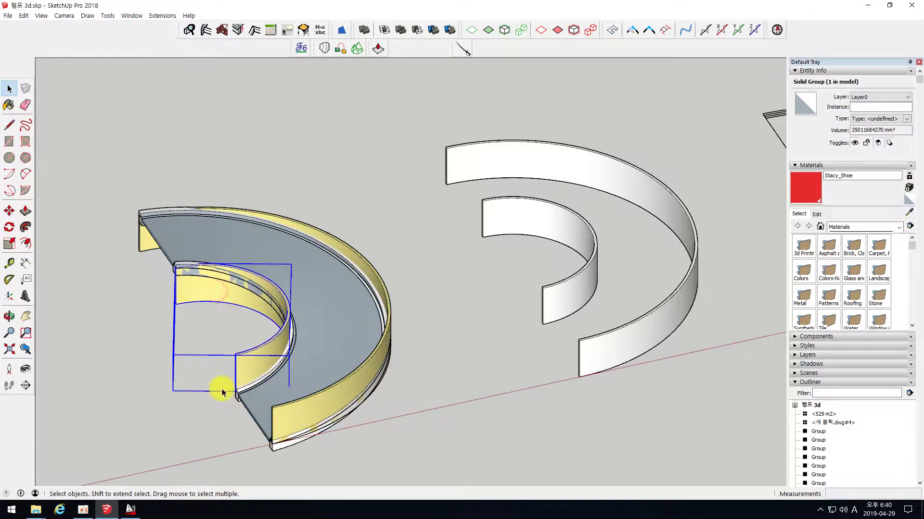
scroll(486, 272, "down", 6)
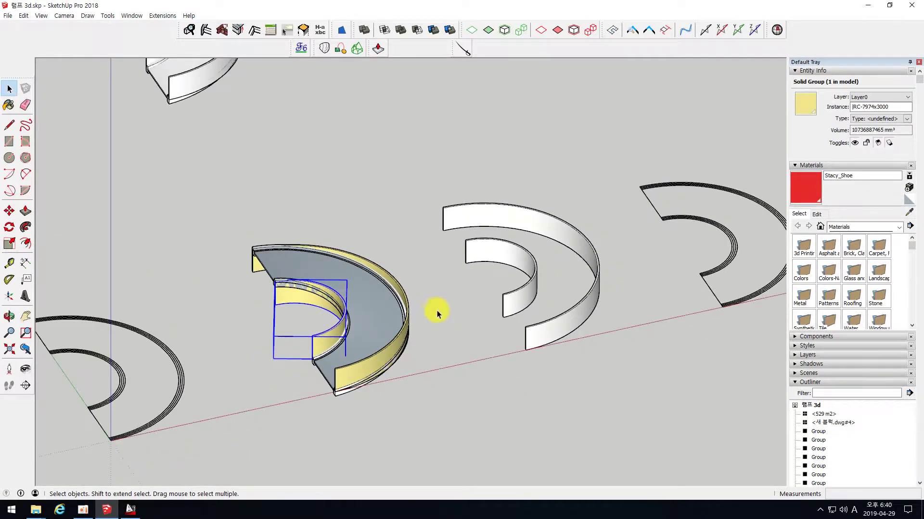
scroll(488, 315, "up", 3)
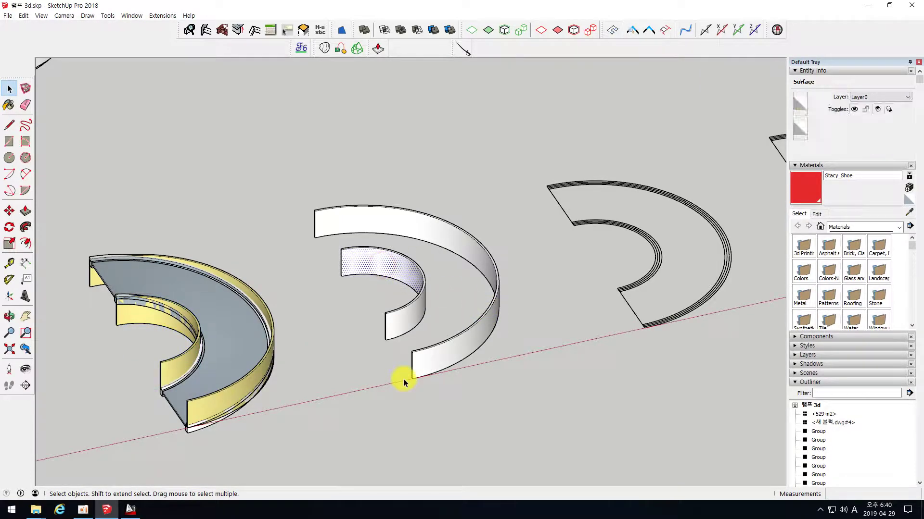
scroll(430, 264, "up", 3)
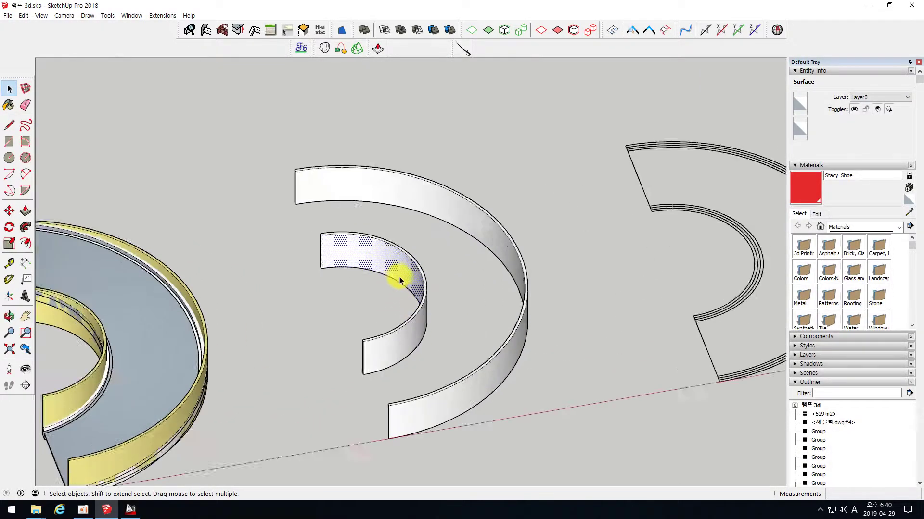
scroll(388, 264, "down", 2)
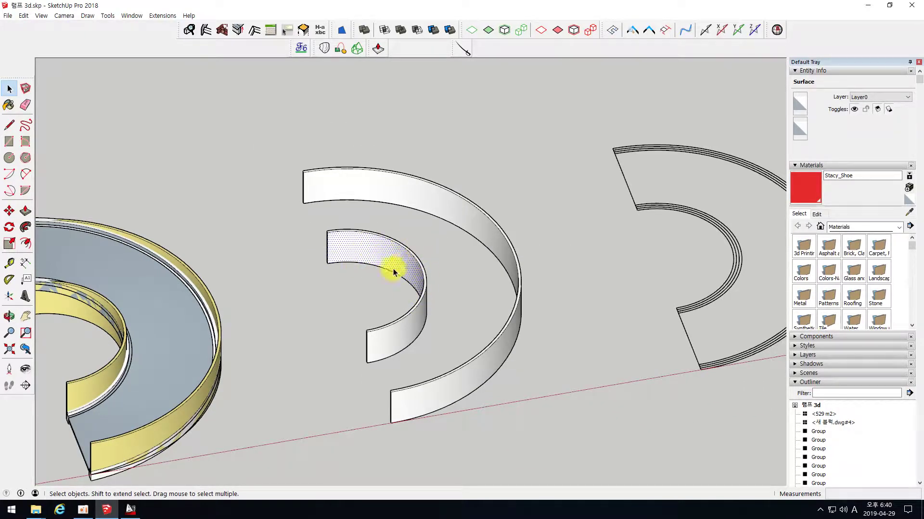
Make the extruded inner wall and the extruded outer wall into two separate groups
double_click(375, 257)
right_click(369, 242)
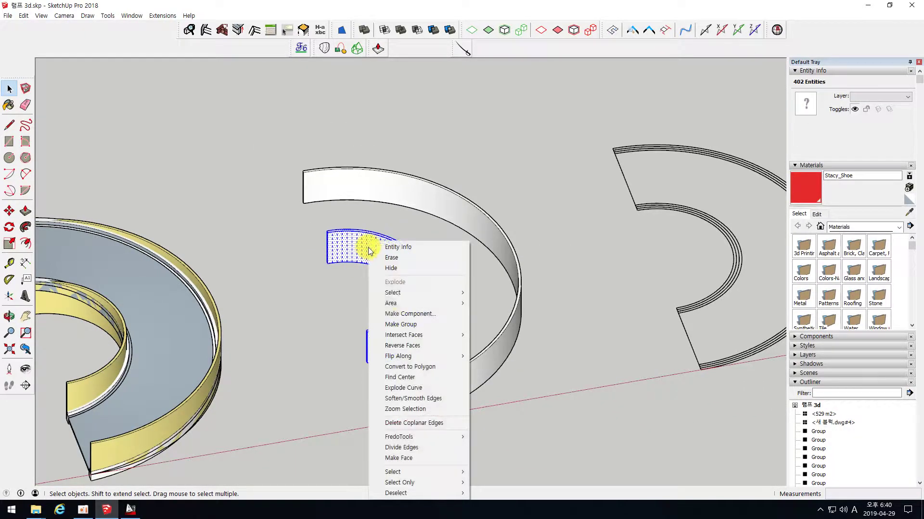
left_click(396, 324)
middle_click_drag(303, 263, 388, 336)
double_click(389, 337)
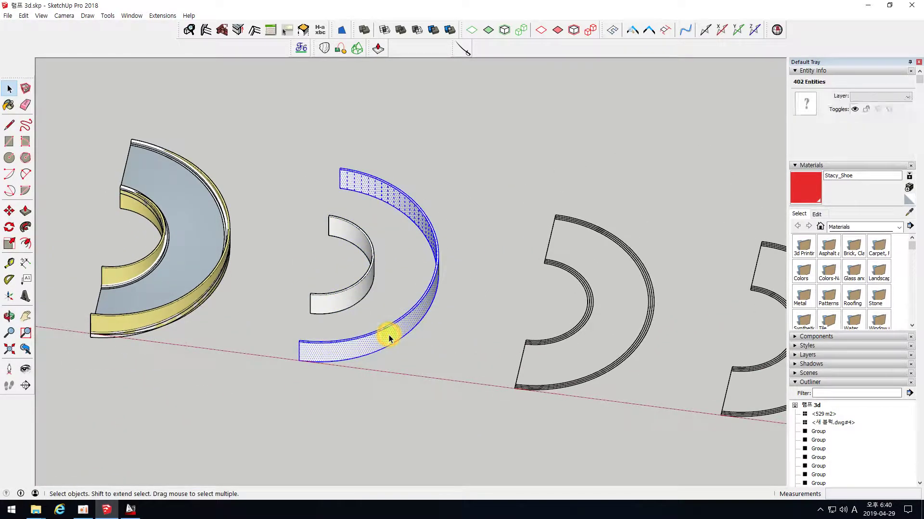
right_click(388, 336)
left_click(434, 160)
middle_click_drag(316, 212, 359, 283)
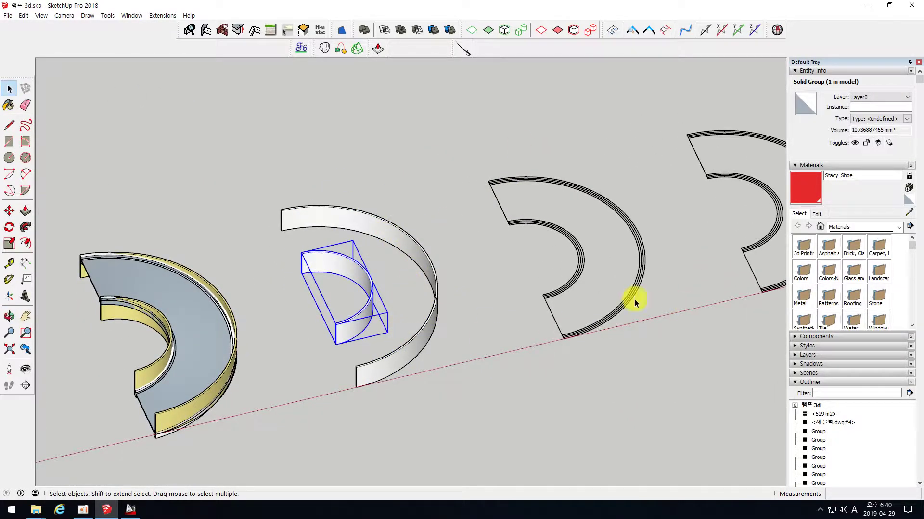
Consult the beam section in AutoCAD, and in SketchUp delete the second copy's intermediate arcs, keeping only the boundary arcs of each curved strip
scroll(670, 303, "up", 6)
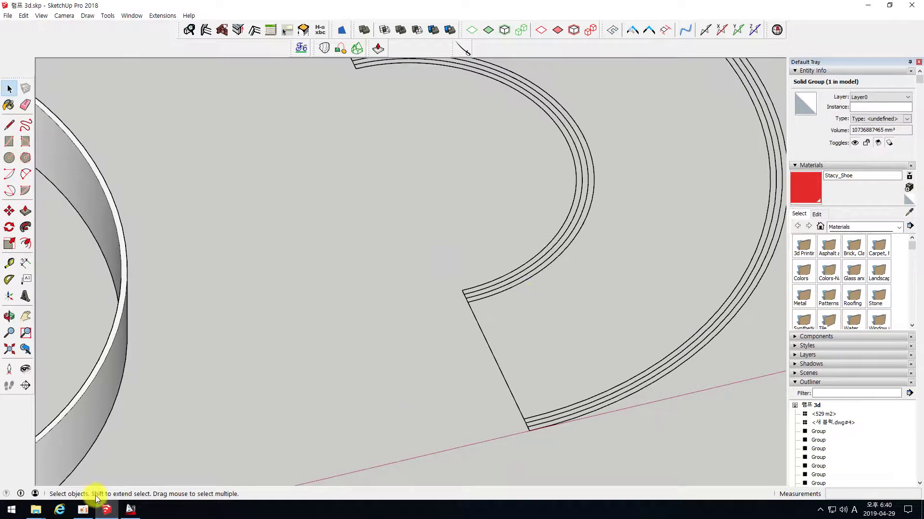
left_click(130, 509)
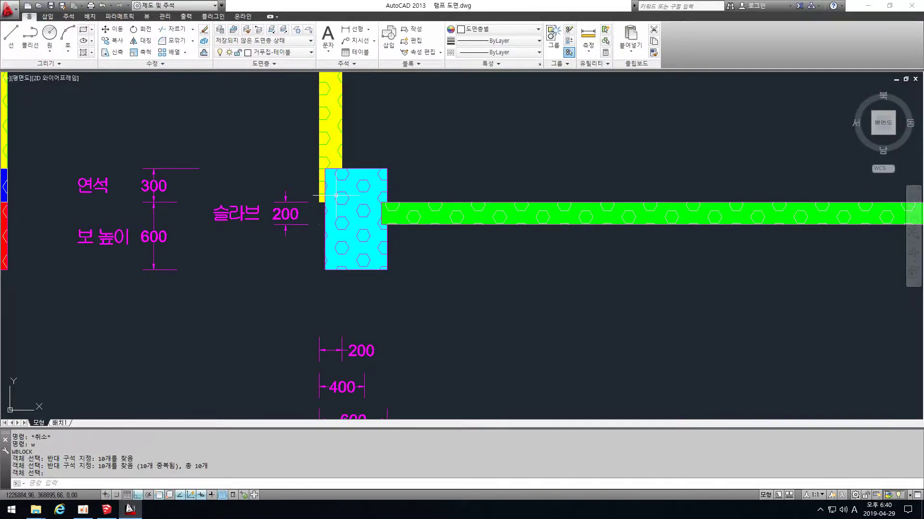
left_click(107, 509)
scroll(445, 284, "up", 3)
scroll(444, 284, "up", 3)
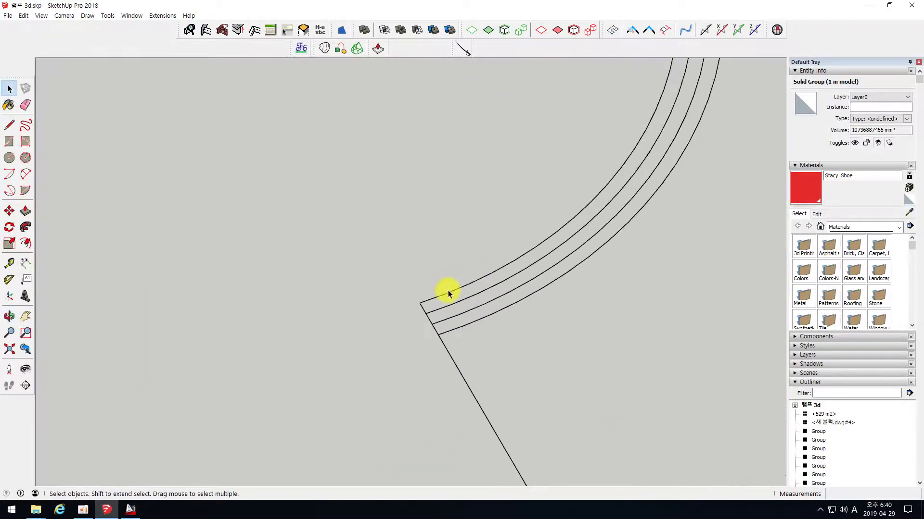
left_click(441, 299)
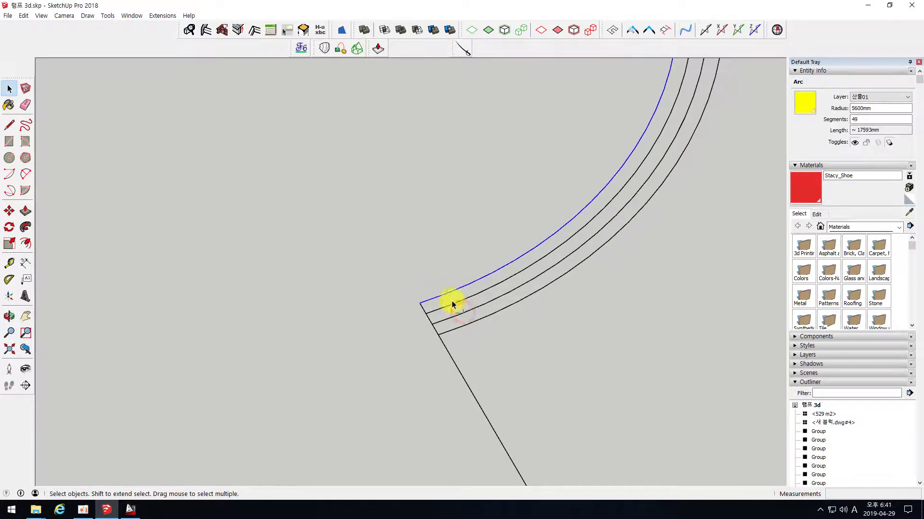
key("Delete")
scroll(368, 259, "down", 5)
scroll(462, 361, "up", 3)
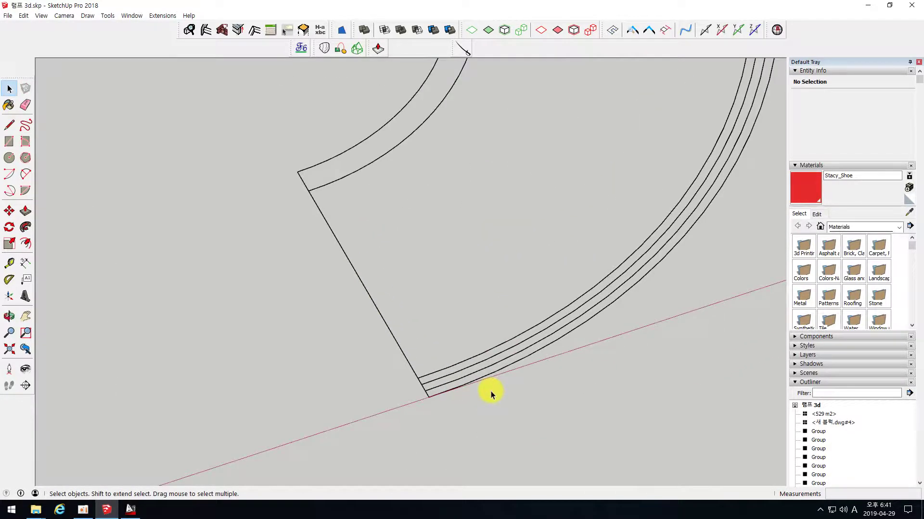
scroll(433, 382, "down", 3)
scroll(385, 231, "up", 4)
Offset the innermost arc of the second copy's inner strip by 50 mm into the strip
left_click(26, 244)
left_click(353, 231)
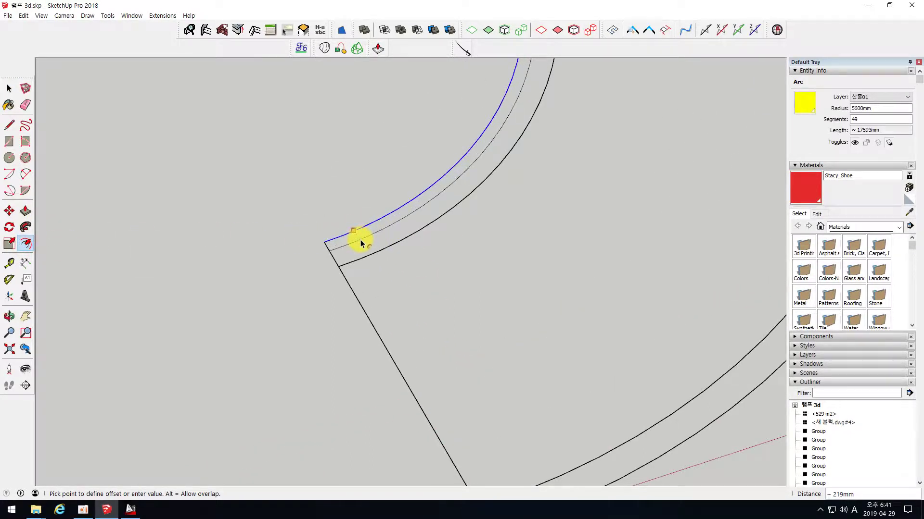
type("50")
key("Return")
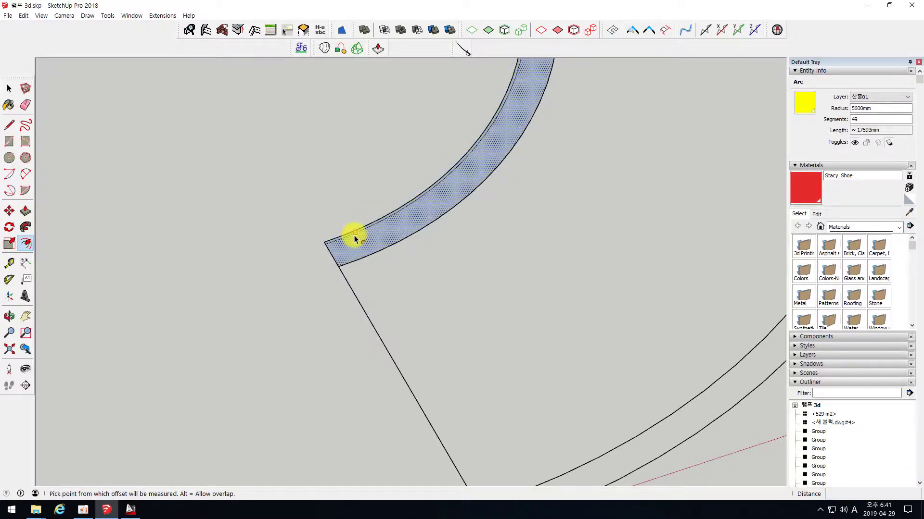
key("space")
scroll(325, 245, "up", 3)
left_click(285, 155)
scroll(287, 154, "down", 4)
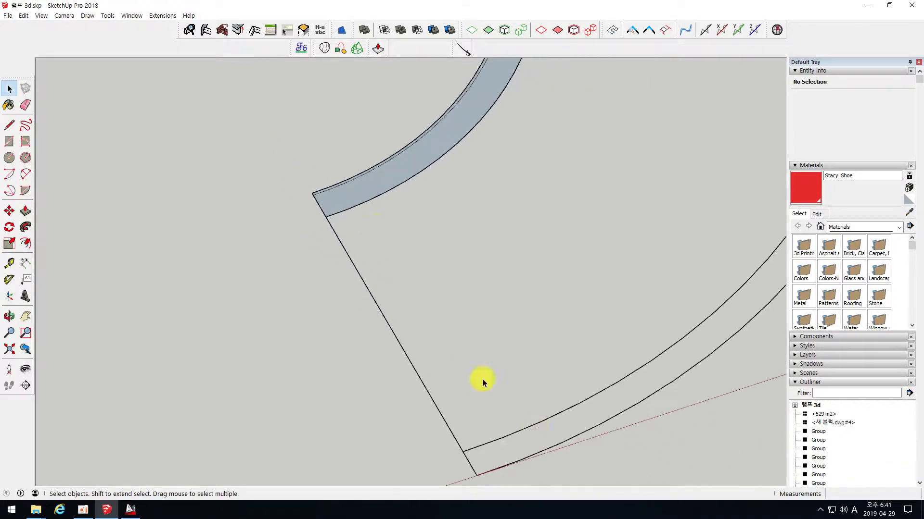
Offset the outermost arc of the second copy's outer strip inward by 50 mm and delete the original arc and its end edge
scroll(489, 411, "up", 2)
left_click(26, 244)
left_click(464, 395)
left_click(465, 397)
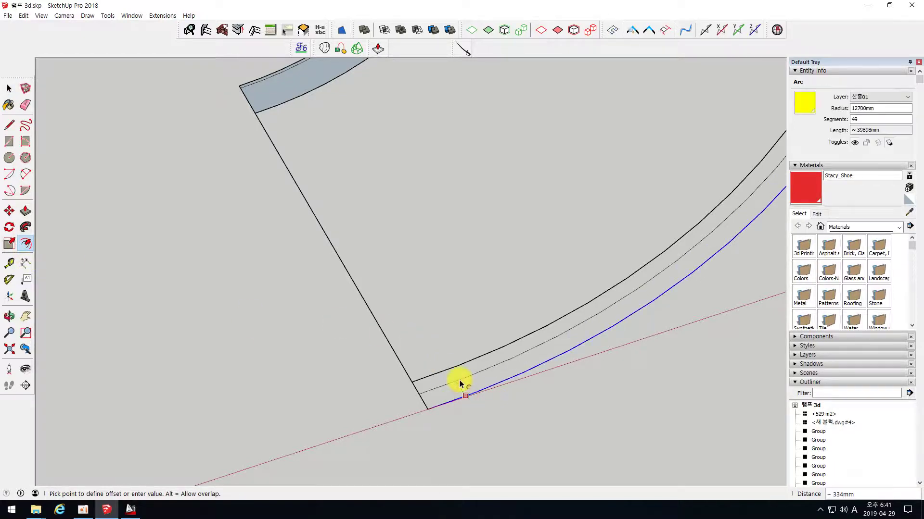
key("Return")
key("space")
left_click(461, 381)
scroll(416, 412, "up", 5)
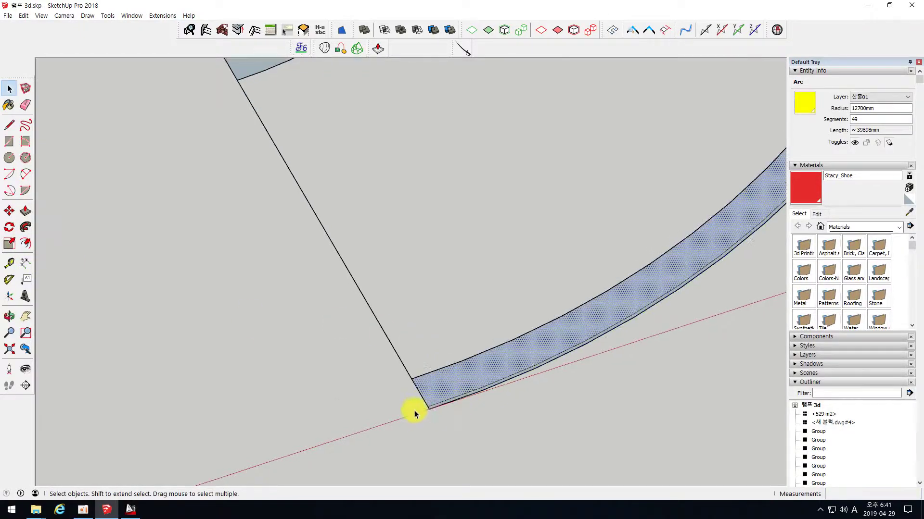
left_click_drag(466, 418, 440, 404)
key("Delete")
scroll(511, 429, "down", 6)
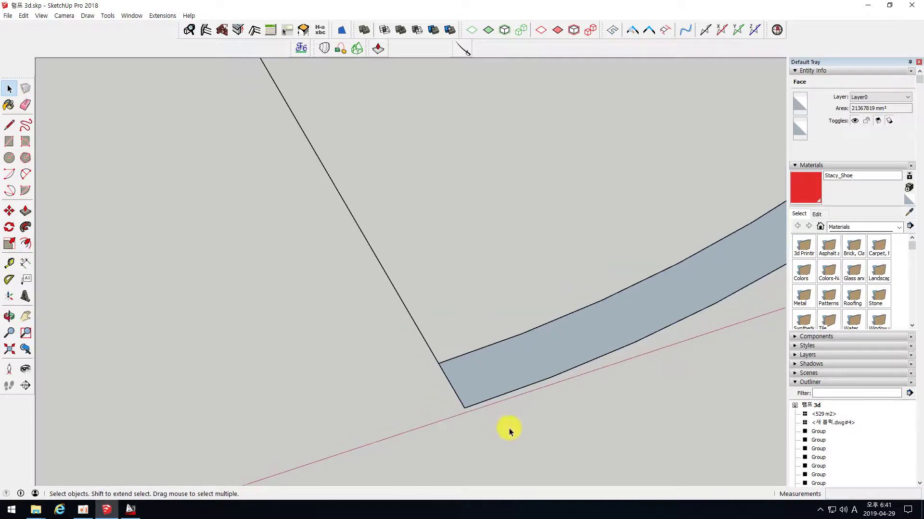
Delete the leftover original arc and the end edges of the second copy's curved strips, leaving only the four open arcs
scroll(409, 259, "up", 5)
scroll(384, 295, "up", 2)
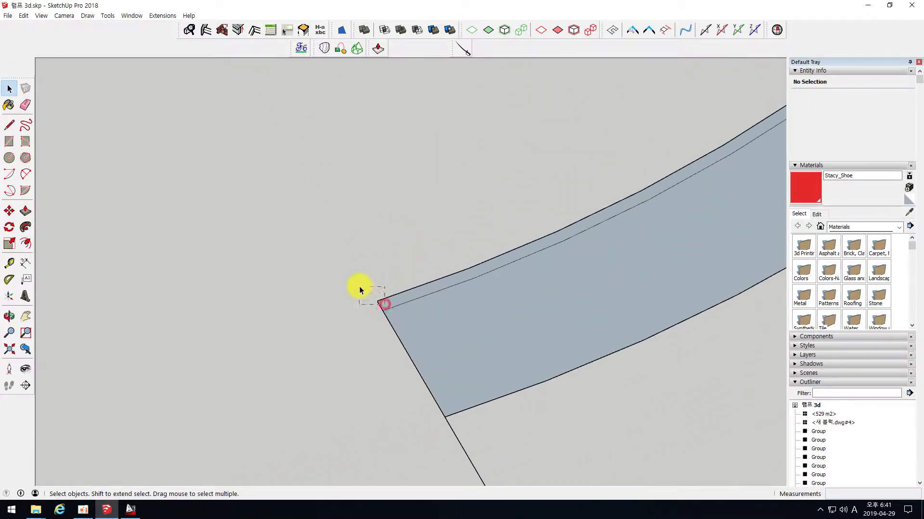
scroll(289, 272, "down", 5)
scroll(334, 319, "down", 1)
left_click_drag(430, 378, 267, 352)
key("Delete")
scroll(262, 347, "down", 6)
middle_click_drag(390, 330, 294, 369)
scroll(362, 337, "down", 6)
left_click_drag(227, 138, 319, 375)
key("Delete")
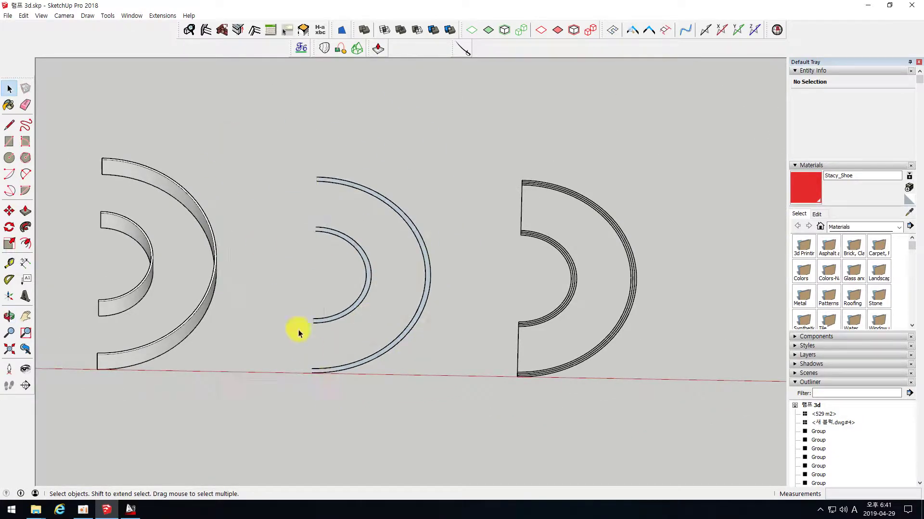
Apply CurviShear to the four arcs with a base height of 0 mm, without reversing the orientation or generating a group
middle_click_drag(305, 351, 352, 284)
left_click_drag(284, 166, 437, 427)
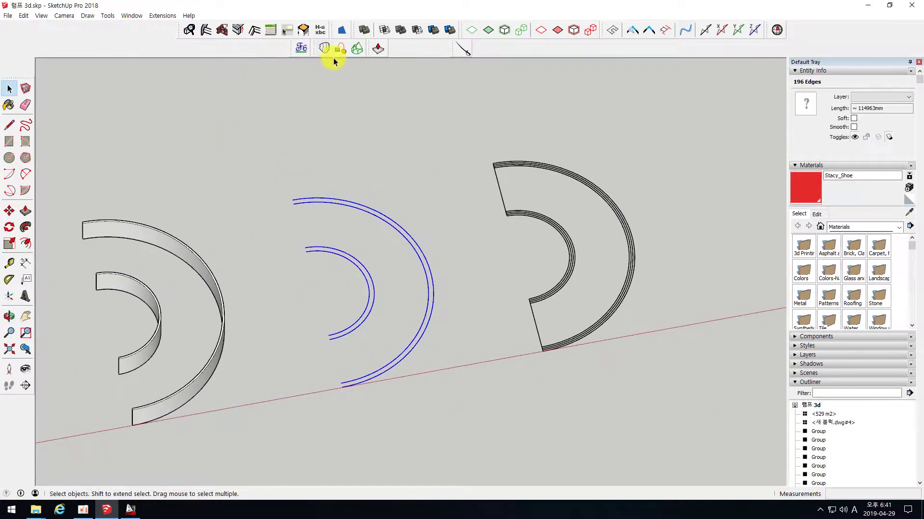
left_click(301, 46)
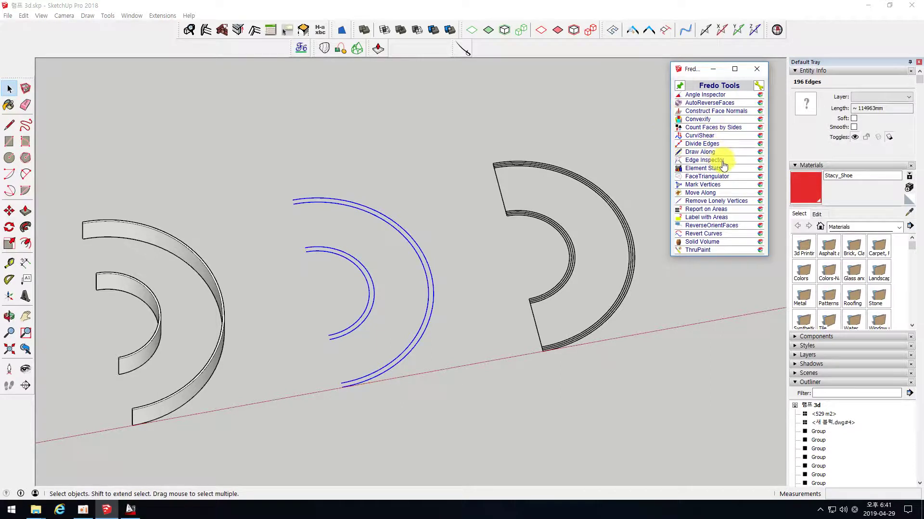
left_click(701, 136)
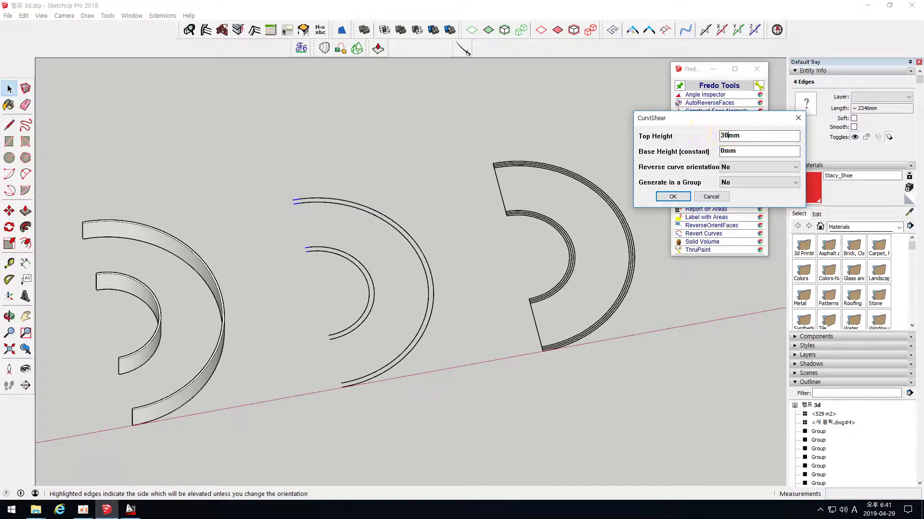
key("Return")
Delete the flat base arcs and the sheared side geometry, keeping only the four sloped arcs
middle_click_drag(326, 313, 266, 314)
scroll(308, 318, "up", 3)
left_click_drag(332, 325, 235, 271)
key("Delete")
scroll(231, 265, "down", 3)
middle_click_drag(221, 252, 229, 174)
left_click_drag(234, 160, 332, 352)
key("Delete")
Draw short lines joining the arc ends to close both ends of the inner and outer sloped strips
middle_click_drag(301, 212, 370, 207)
scroll(356, 202, "up", 3)
left_click(9, 125)
scroll(236, 169, "up", 2)
left_click(210, 169)
left_click(212, 175)
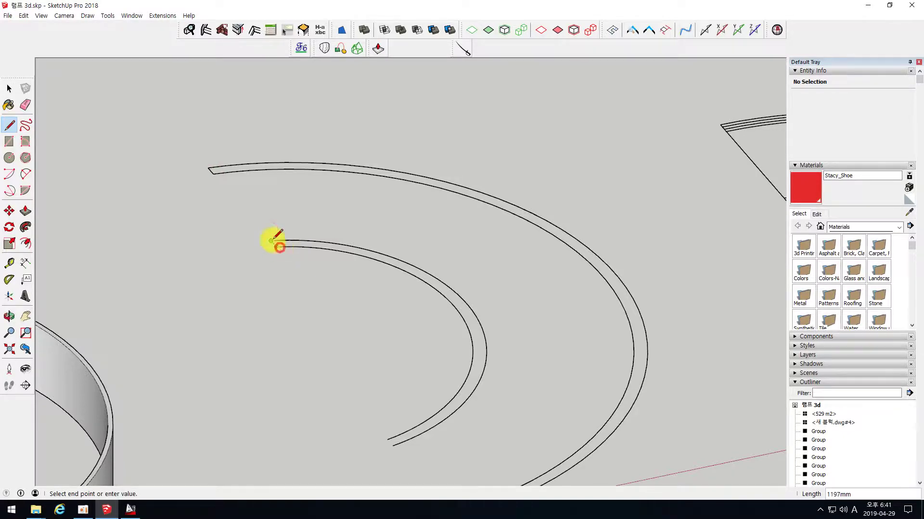
scroll(280, 246, "down", 3)
scroll(320, 339, "up", 3)
left_click(320, 339)
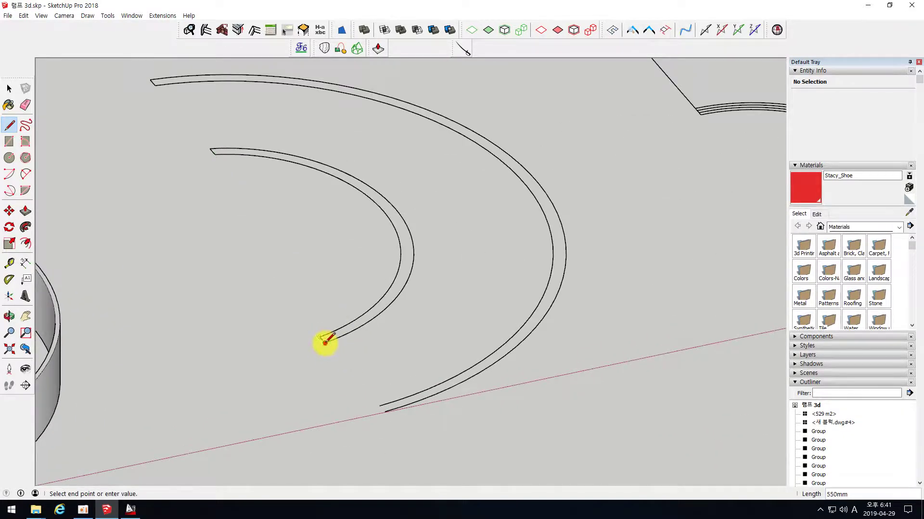
left_click(325, 340)
scroll(361, 388, "down", 3)
scroll(361, 380, "up", 3)
left_click(361, 373)
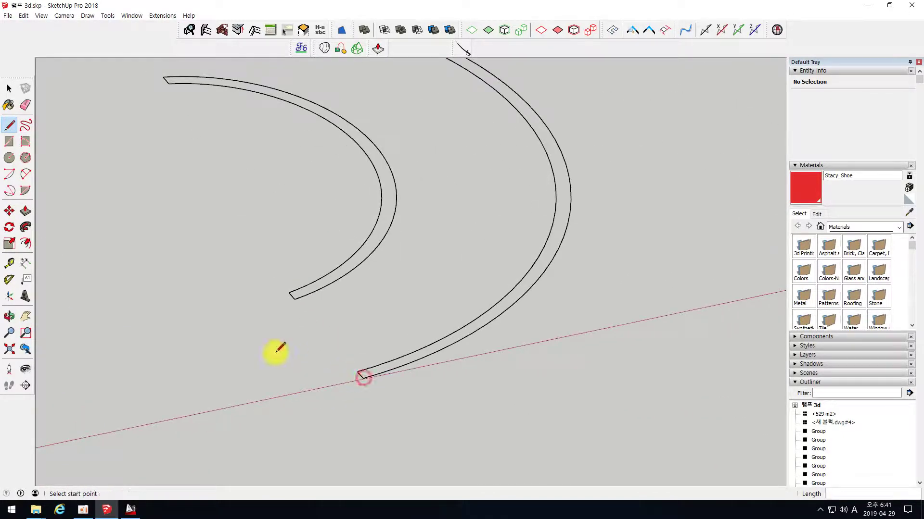
scroll(277, 352, "down", 5)
scroll(289, 262, "down", 2)
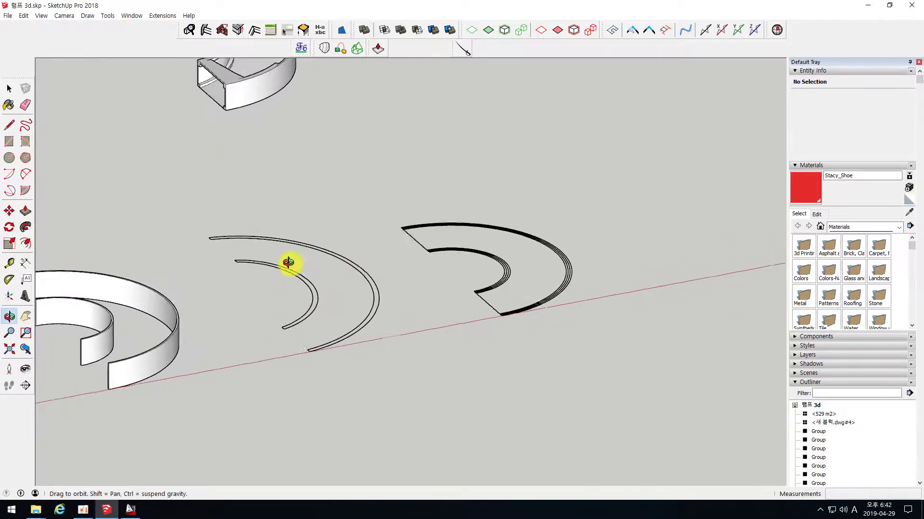
Consult the beam section in AutoCAD, and in SketchUp extrude all edges of both sloped strips 900 mm vertically
key("space")
left_click_drag(190, 209, 391, 401)
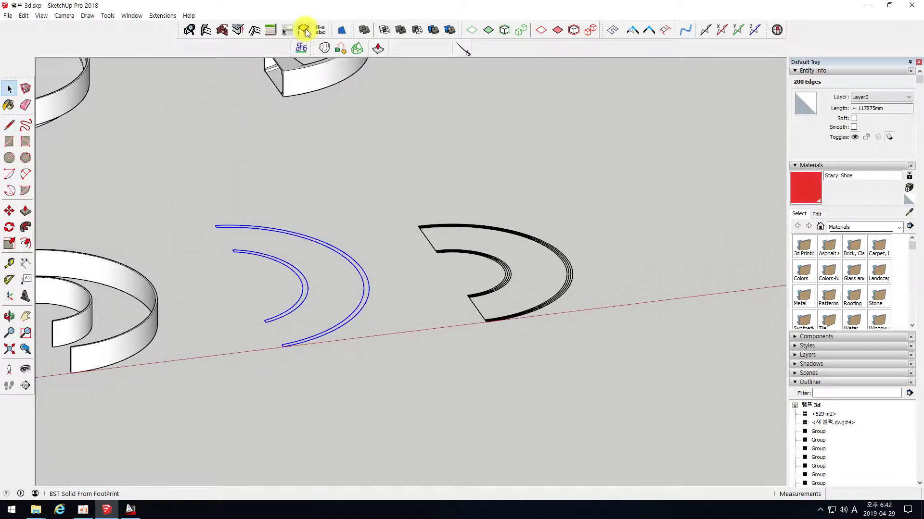
left_click(378, 47)
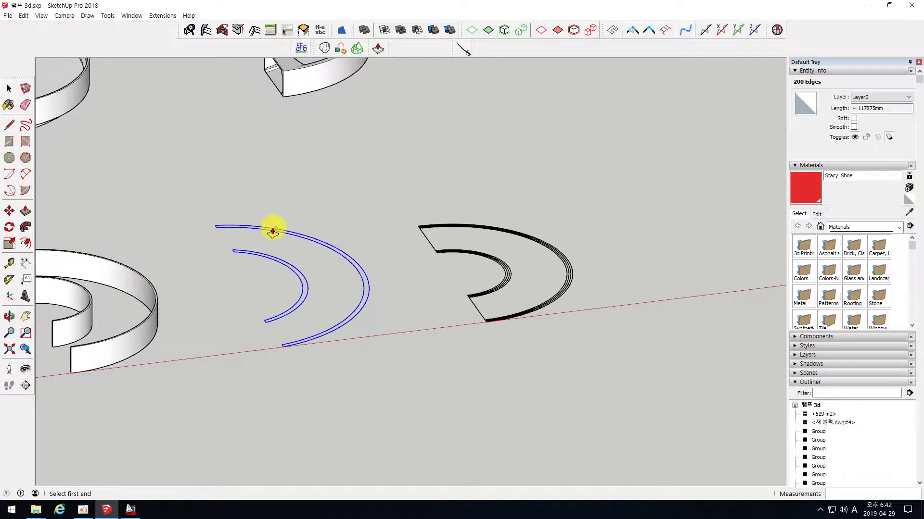
key("space")
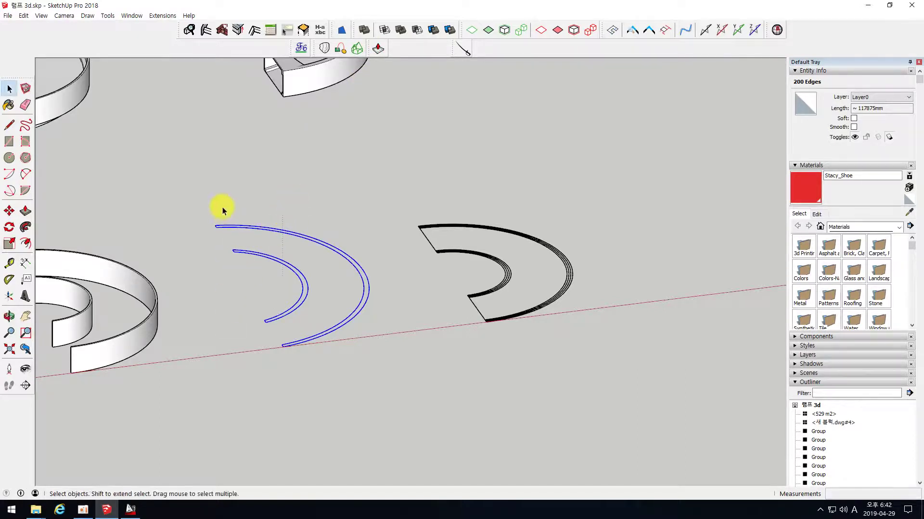
left_click(126, 510)
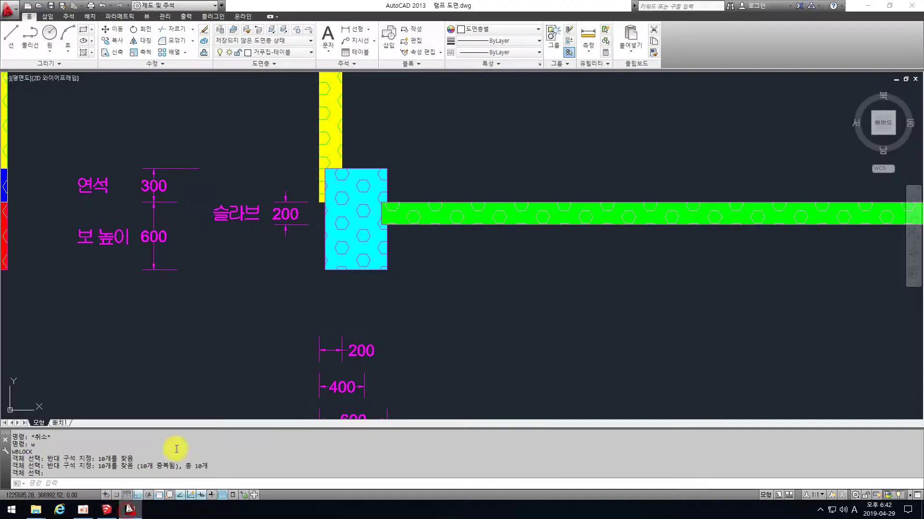
middle_click_drag(319, 268, 542, 264)
scroll(543, 259, "down", 2)
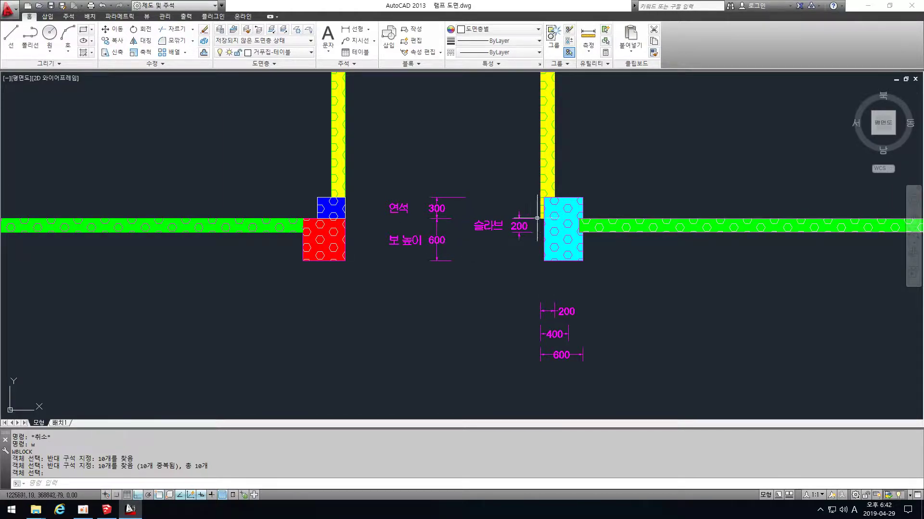
left_click(107, 510)
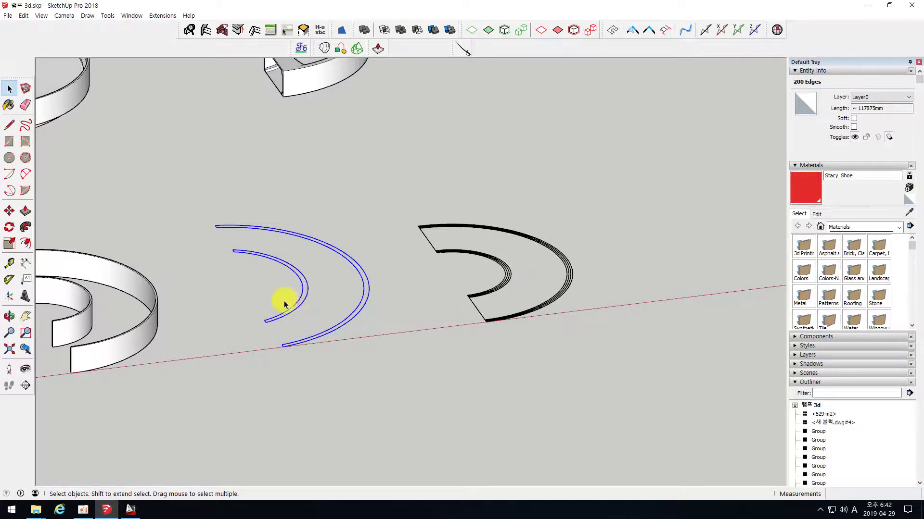
left_click(378, 48)
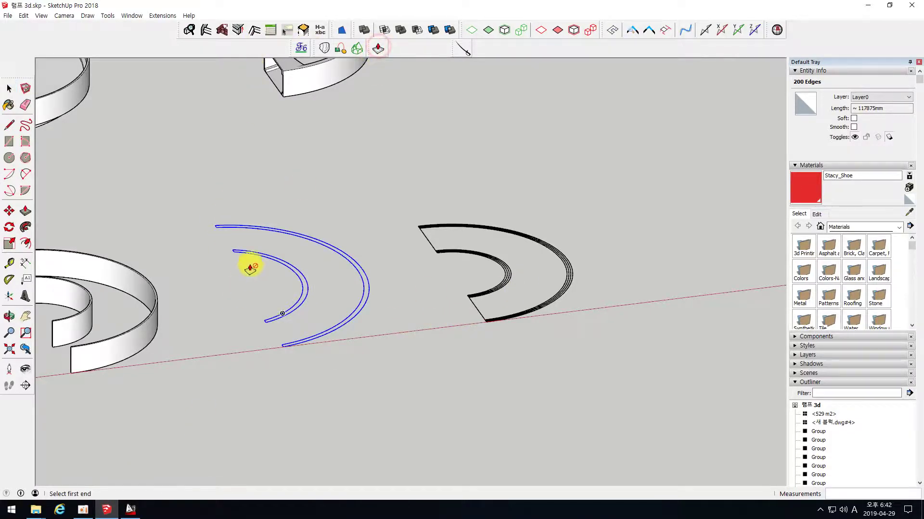
left_click(260, 226)
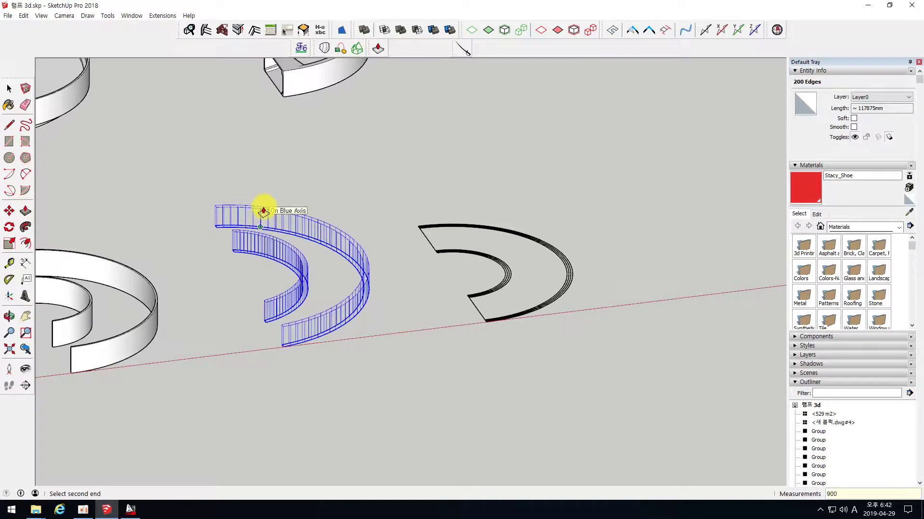
left_click(263, 211)
Skin the contours of both extruded strips to close their open top and bottom sides
key("space")
mouse_move(210, 192)
middle_mouse_down()
mouse_move(280, 241)
mouse_move(214, 196)
middle_mouse_up()
left_click_drag(185, 157, 394, 396)
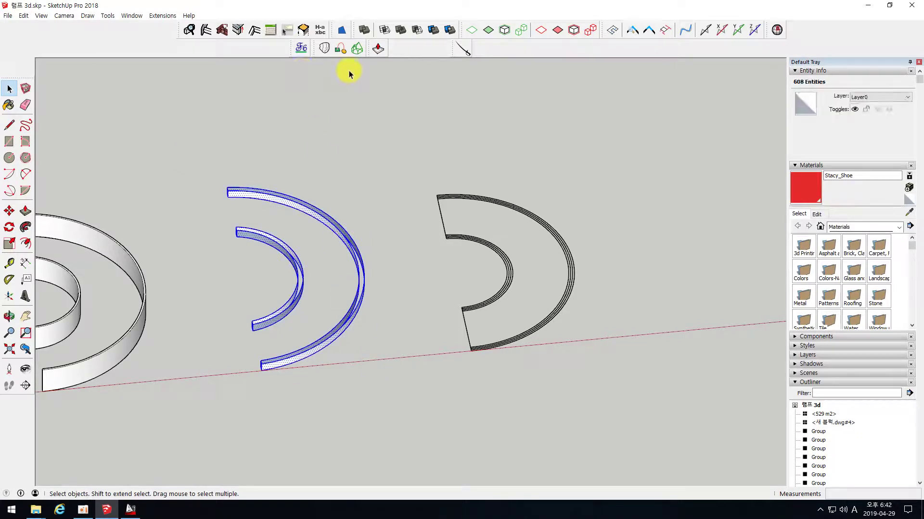
left_click(356, 50)
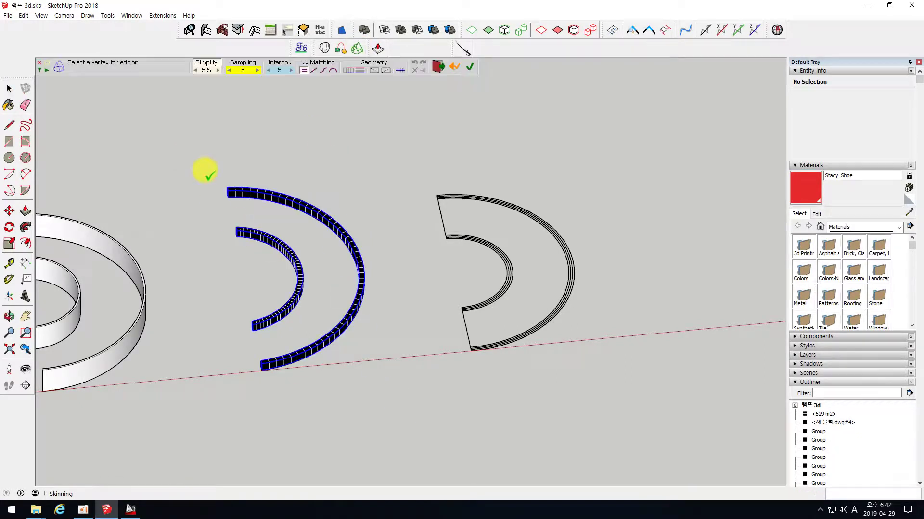
key("Return")
Explode the skinning group together with the extruded strips and make all of the beam geometry one group
key("space")
left_click_drag(185, 148, 380, 409)
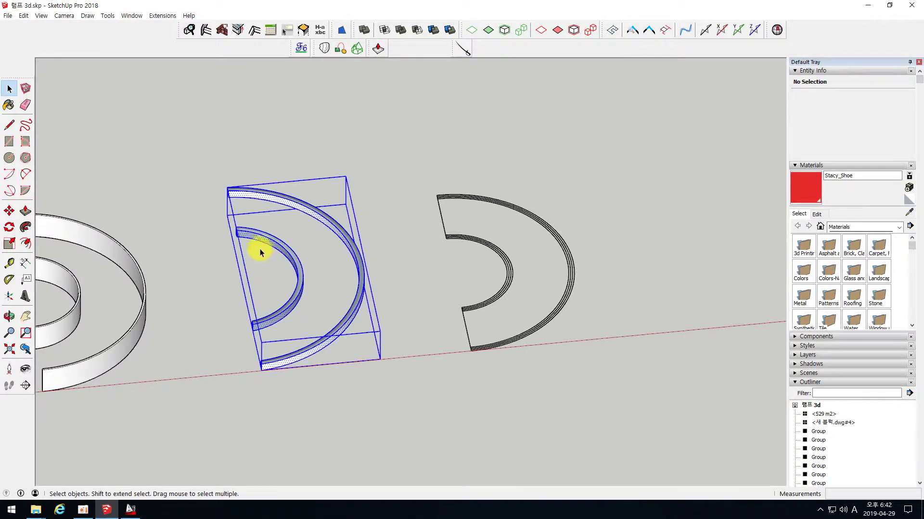
right_click(259, 236)
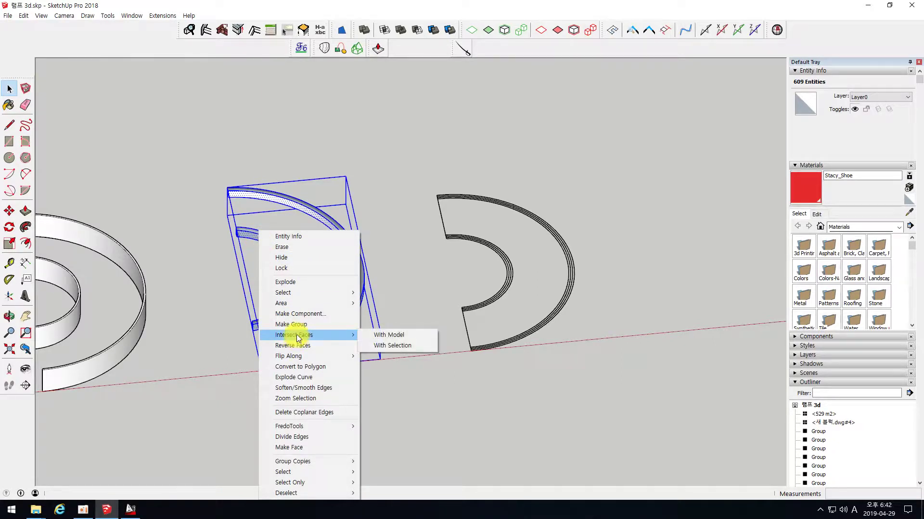
left_click(287, 282)
right_click(257, 221)
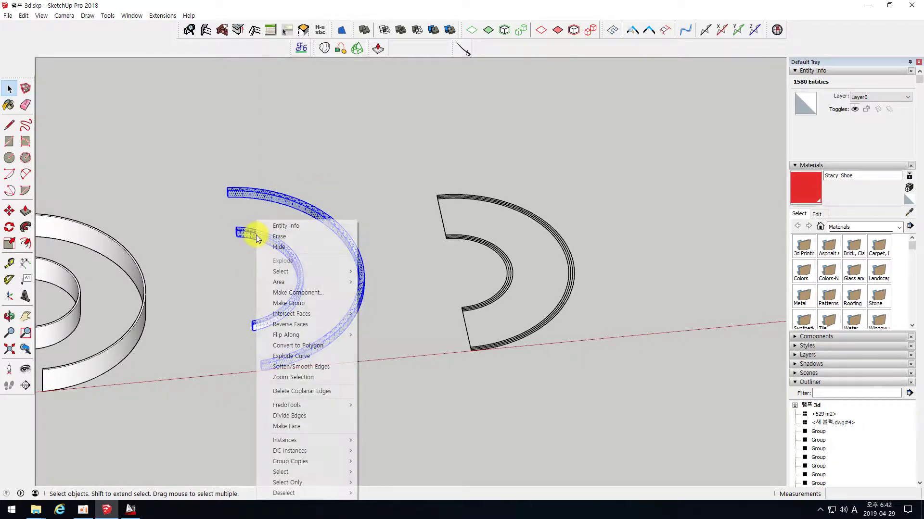
left_click(296, 304)
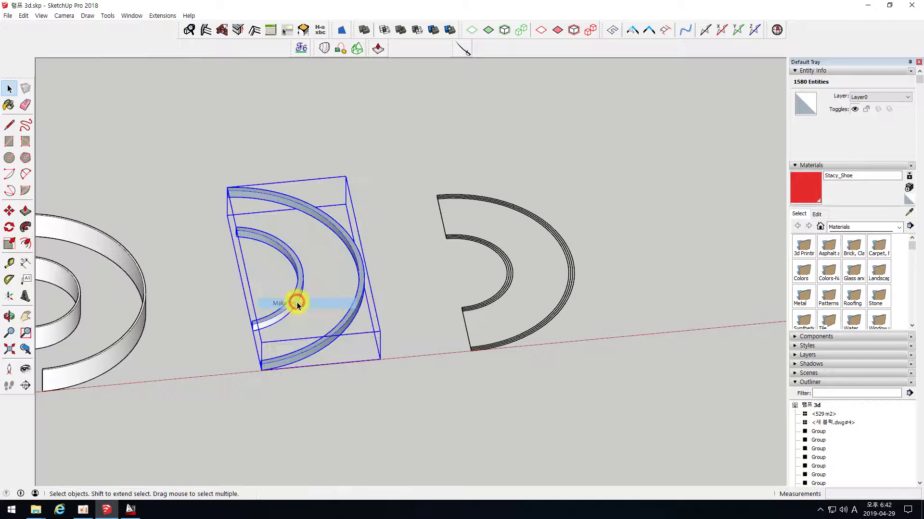
middle_click_drag(257, 274, 371, 295)
left_click(318, 353)
Examine the face orientation of the two curved beams and compare it with the inner wall solid
scroll(318, 349, "up", 3)
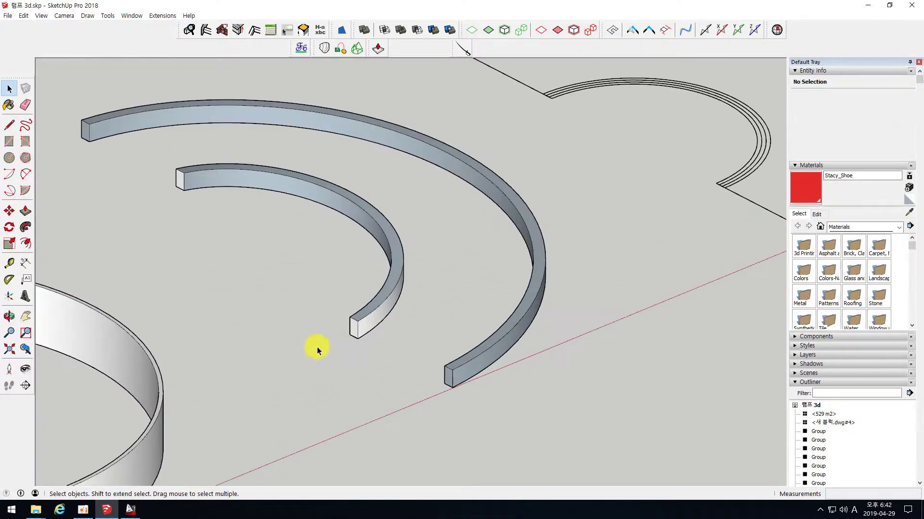
middle_click_drag(361, 358, 372, 281)
scroll(373, 283, "down", 3)
scroll(299, 385, "up", 3)
scroll(198, 342, "up", 3)
left_click(220, 294)
scroll(220, 317, "down", 2)
scroll(402, 241, "down", 3)
scroll(423, 233, "up", 5)
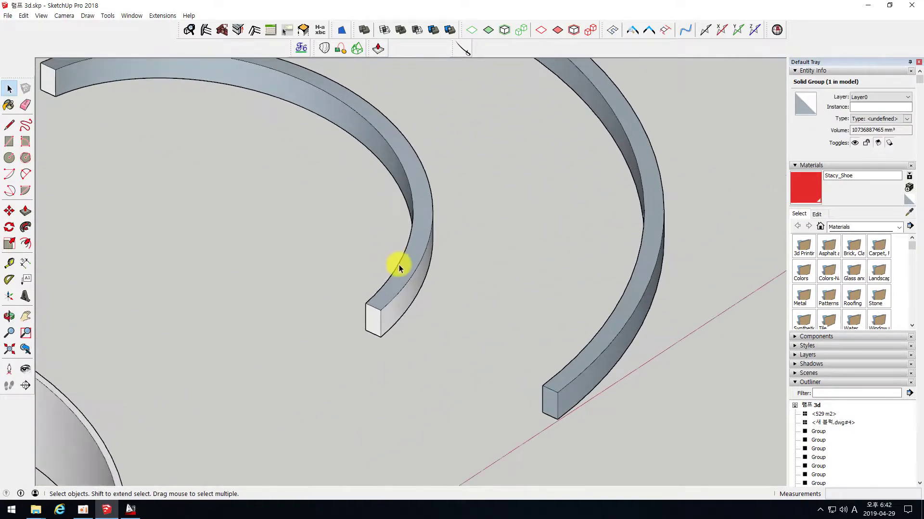
scroll(214, 336, "down", 3)
scroll(518, 233, "down", 3)
scroll(247, 307, "up", 4)
Delete the inner curved face inside the inner wall group to look at the back faces, and undo the deletion
double_click(253, 292)
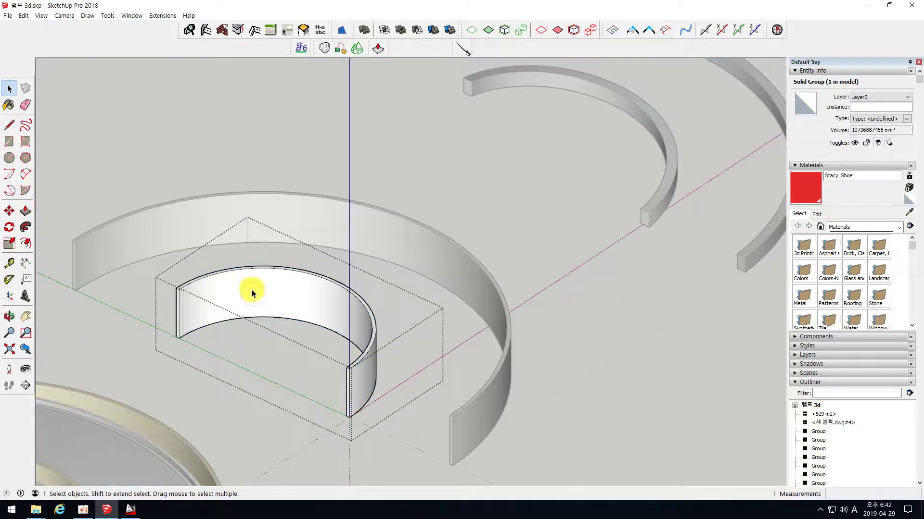
left_click(252, 293)
key("Delete")
middle_click_drag(259, 300, 195, 301)
key("ctrl+z")
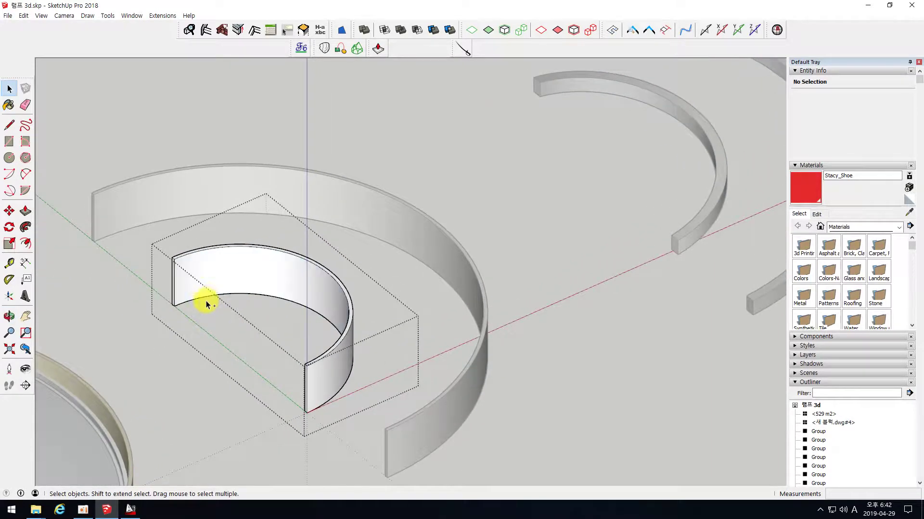
scroll(204, 335, "down", 3)
left_click(218, 416)
scroll(218, 416, "down", 2)
Inside the beam group, reverse the inner curved side and the top face of the inner beam
scroll(372, 303, "up", 5)
middle_click_drag(395, 345, 458, 292)
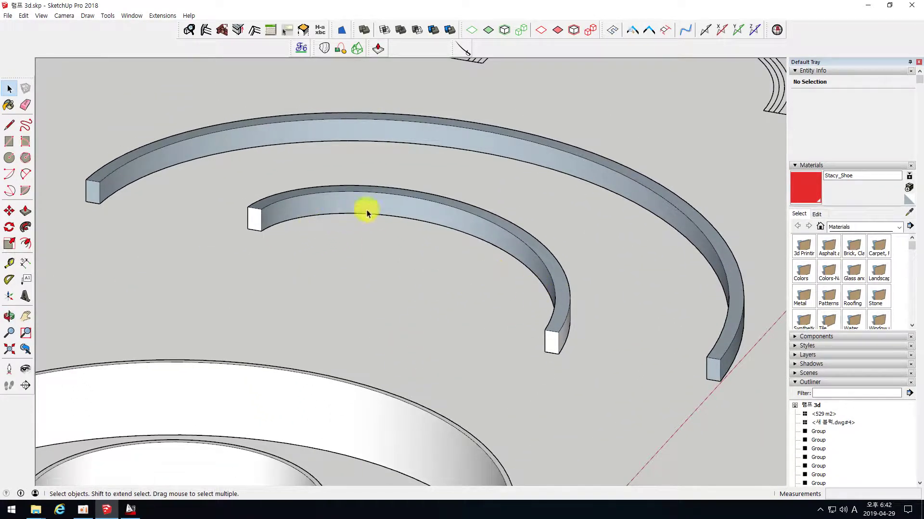
double_click(489, 235)
left_click(489, 233)
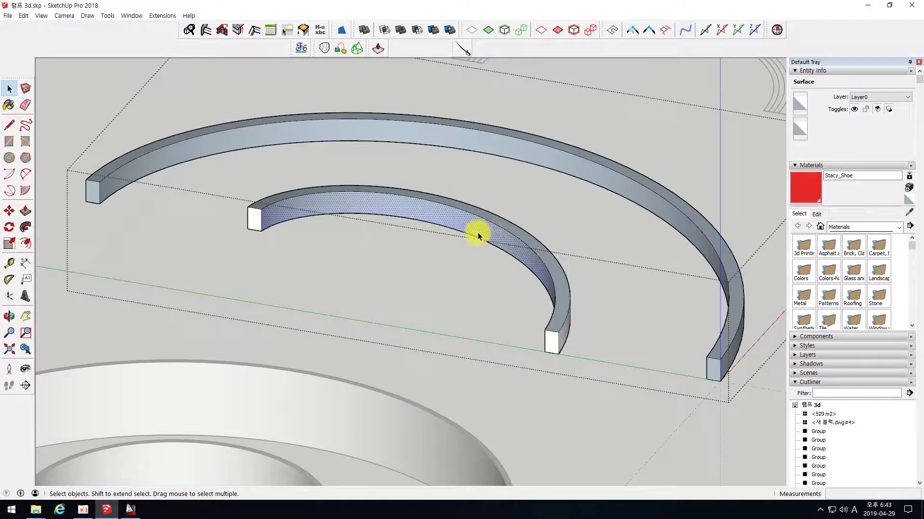
right_click(436, 213)
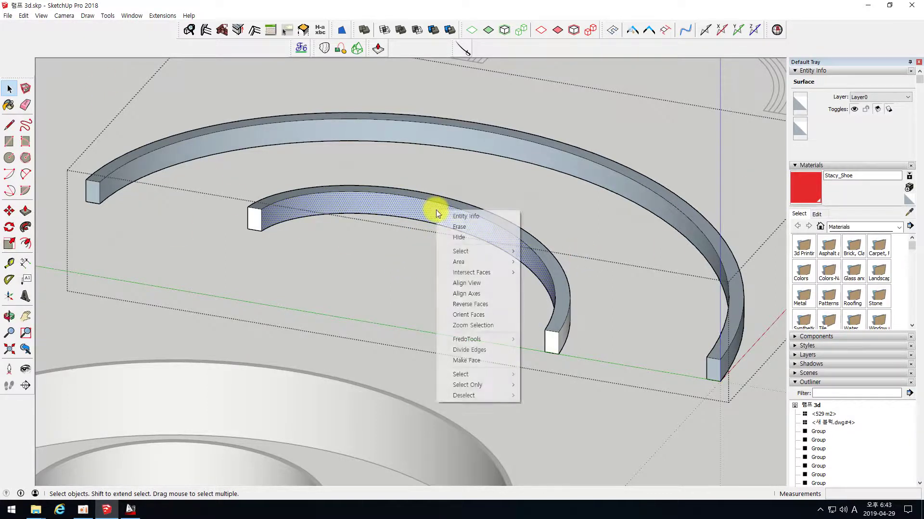
left_click(475, 305)
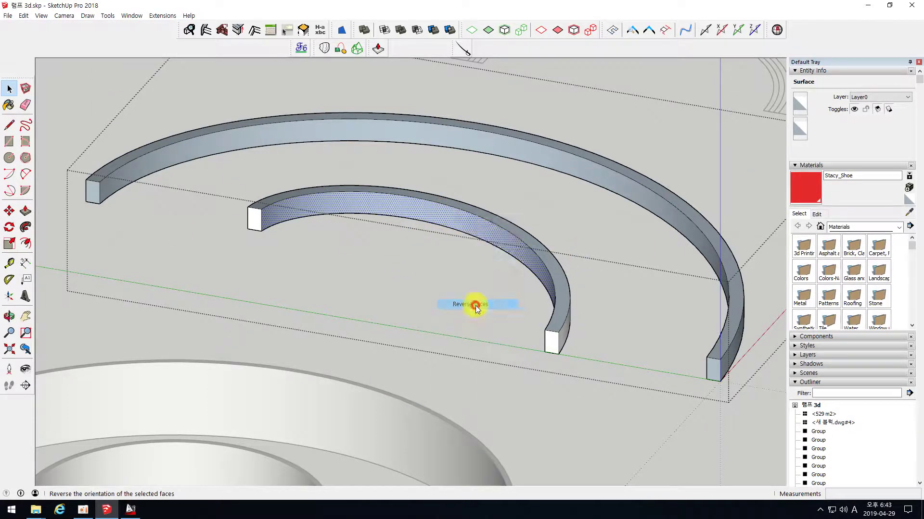
right_click(553, 263)
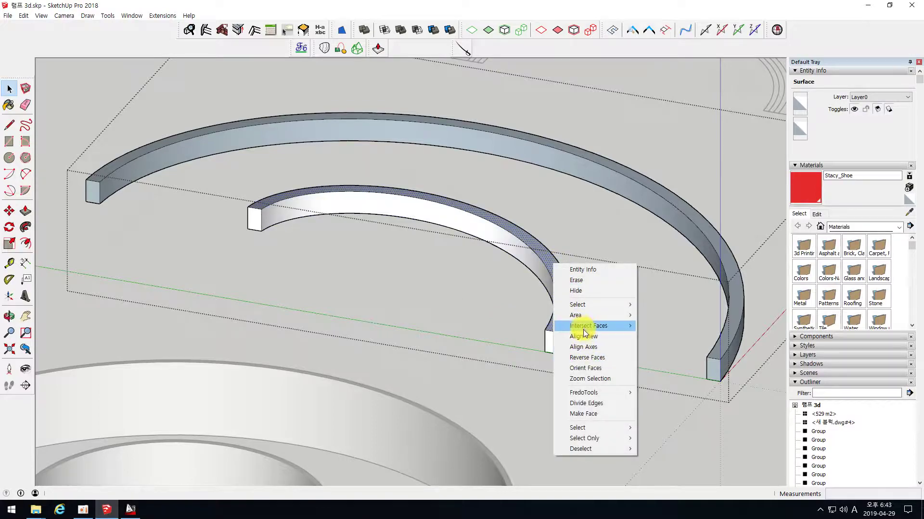
left_click(586, 357)
Inside the beam group, reverse the outer curved side and the top face of the outer beam
middle_click_drag(598, 319, 505, 158)
scroll(502, 315, "down", 4)
middle_click_drag(464, 252, 464, 127)
scroll(521, 315, "down", 3)
middle_click_drag(521, 315, 556, 186)
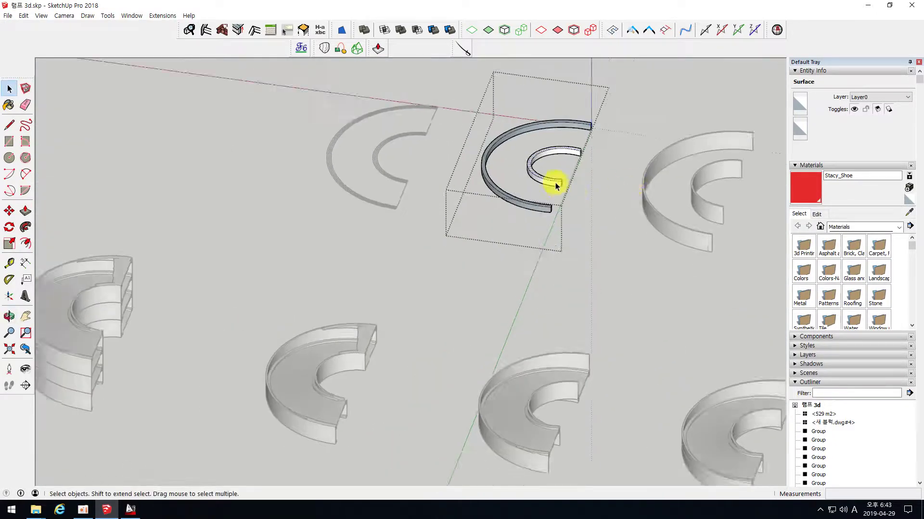
scroll(556, 186, "up", 5)
right_click(504, 257)
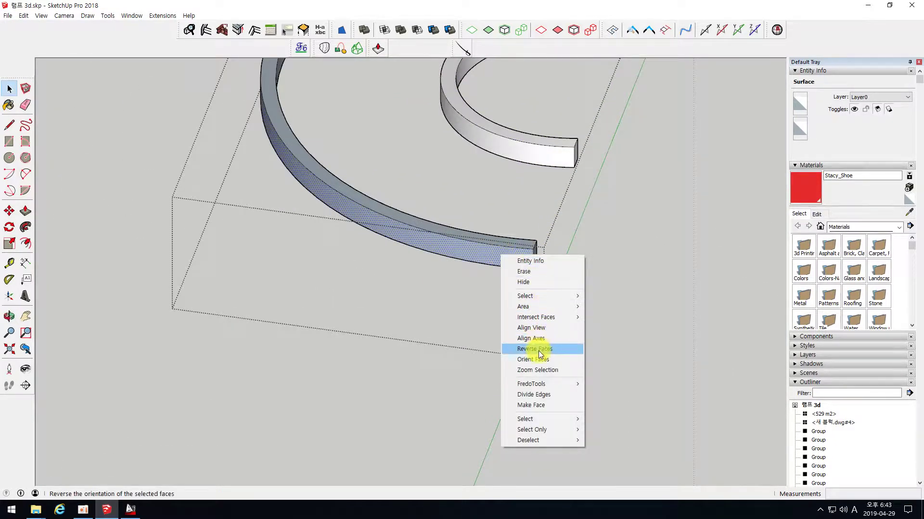
left_click(539, 347)
right_click(517, 245)
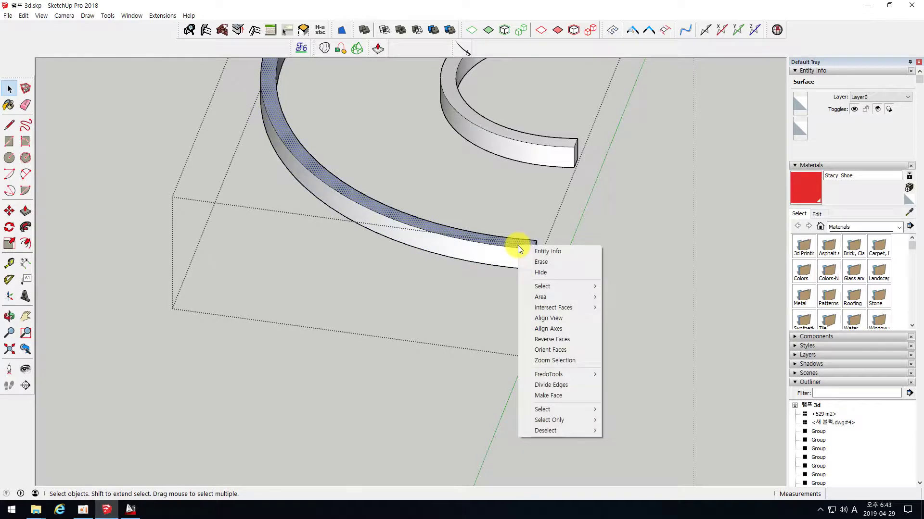
left_click(558, 339)
Reverse both end faces and the inner curved side of the outer beam
scroll(605, 192, "down", 3)
middle_click_drag(604, 191, 458, 285)
right_click(451, 296)
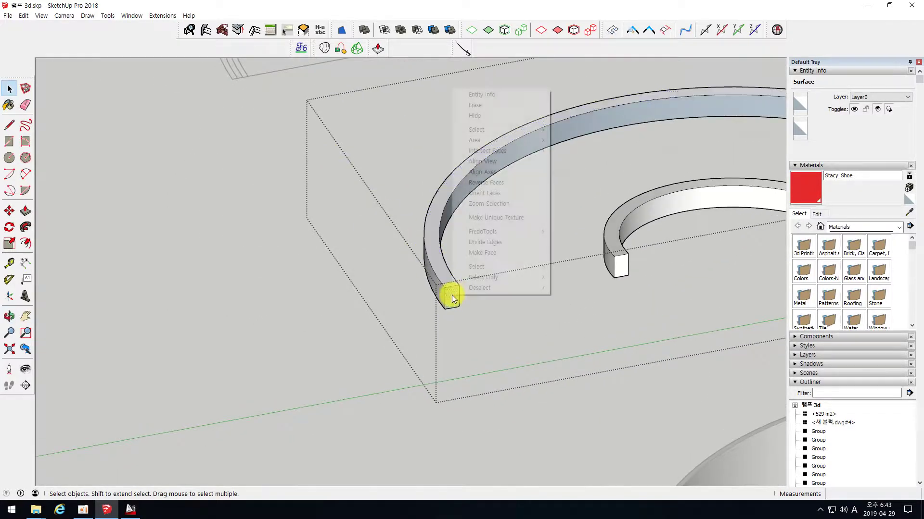
left_click(481, 183)
middle_click_drag(481, 183, 336, 198)
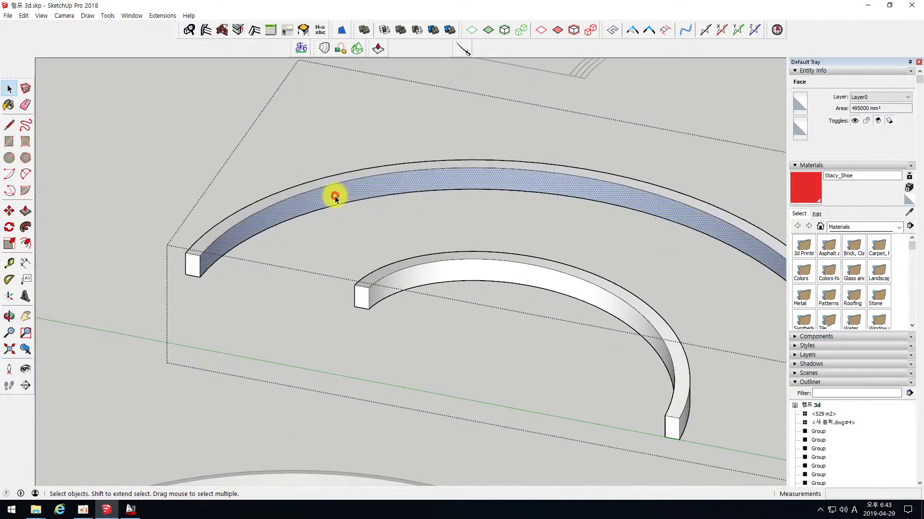
right_click(335, 198)
left_click(374, 289)
middle_click_drag(374, 290, 259, 218)
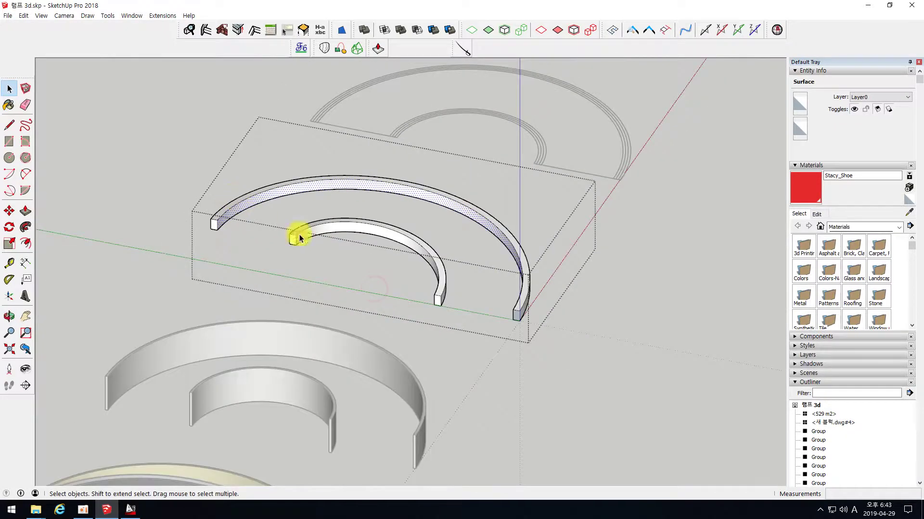
scroll(515, 325, "up", 5)
right_click(460, 284)
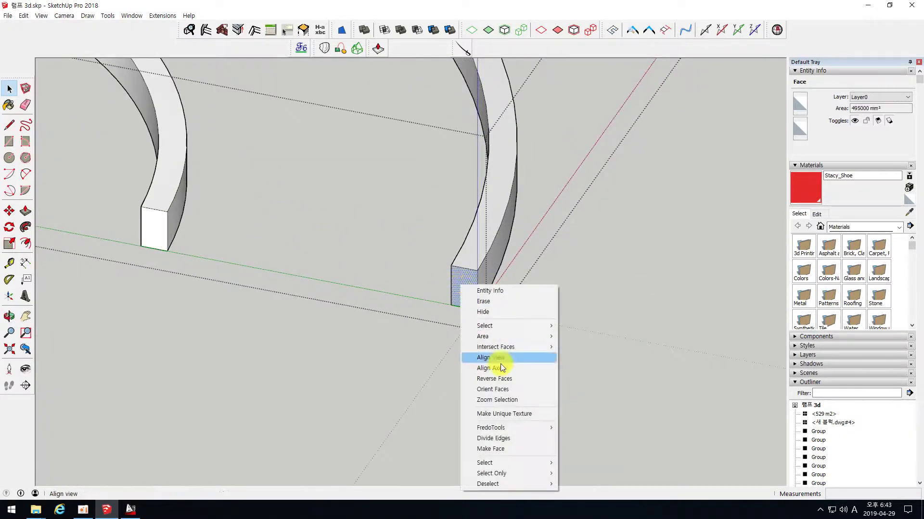
left_click(503, 379)
Reverse the underside face of the outer beam and leave the beam group
middle_click_drag(503, 380, 419, 87)
scroll(476, 279, "down", 3)
scroll(449, 276, "down", 3)
scroll(422, 83, "up", 2)
scroll(422, 82, "up", 3)
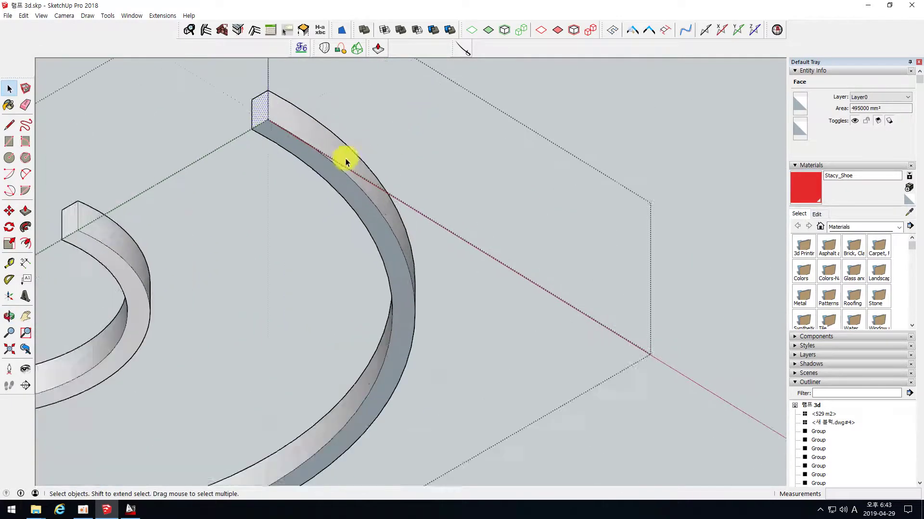
scroll(347, 158, "up", 2)
right_click(308, 158)
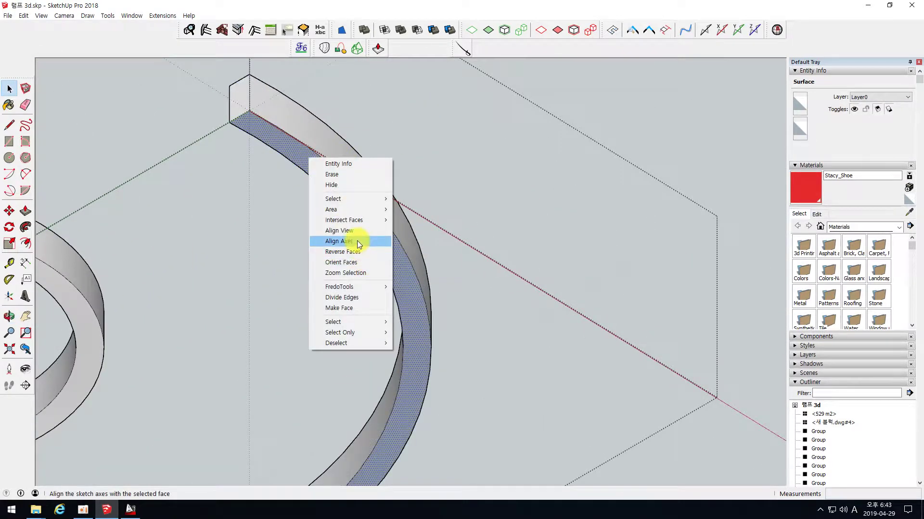
left_click(343, 252)
middle_click_drag(343, 251, 303, 264)
middle_click_drag(288, 99, 292, 132)
scroll(293, 132, "down", 5)
left_click(324, 357)
Move the beam group to the curved walls, placing the outer beam's upper outer end corner on the outer wall's lower outer corner
scroll(296, 250, "up", 3)
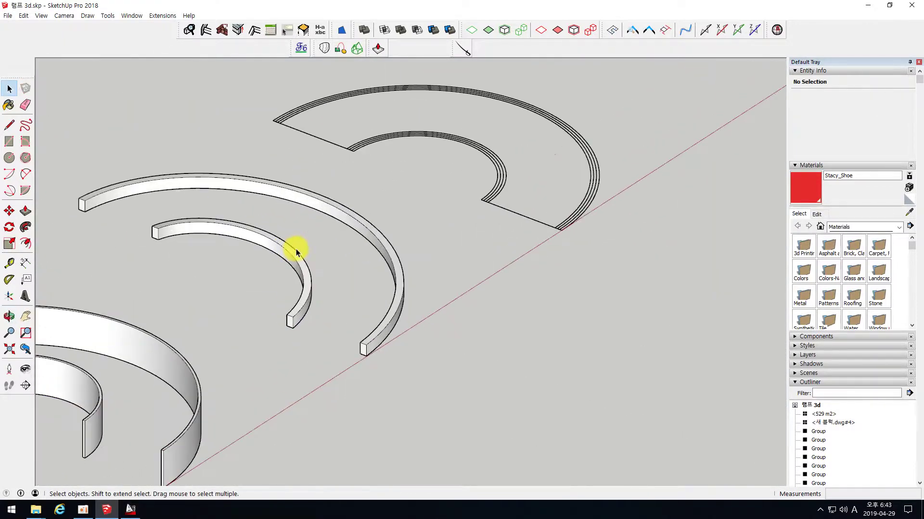
middle_click_drag(296, 253, 403, 303)
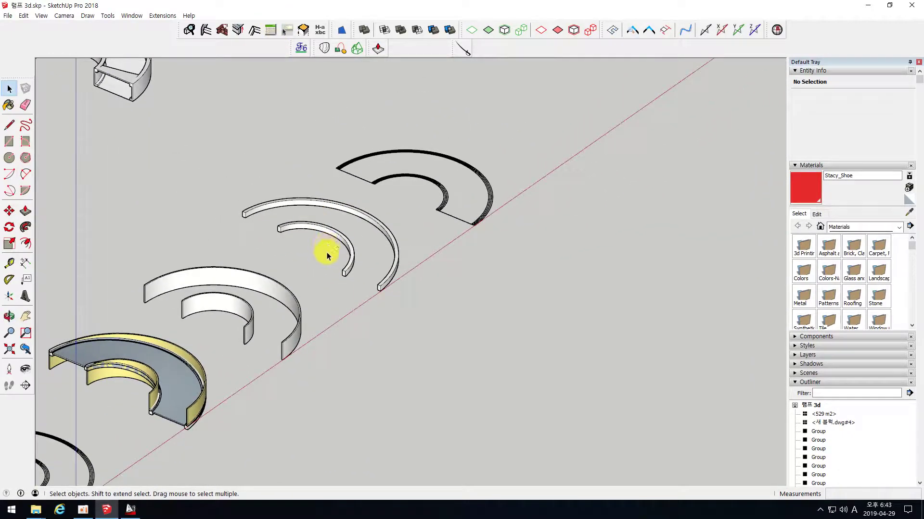
scroll(377, 278, "up", 3)
left_click_drag(419, 313, 303, 230)
key("m")
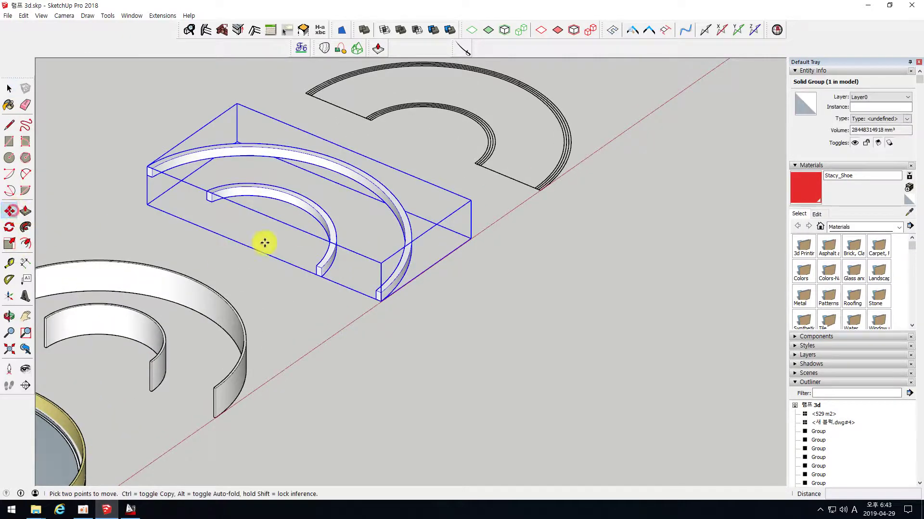
scroll(383, 289, "up", 8)
scroll(543, 117, "down", 6)
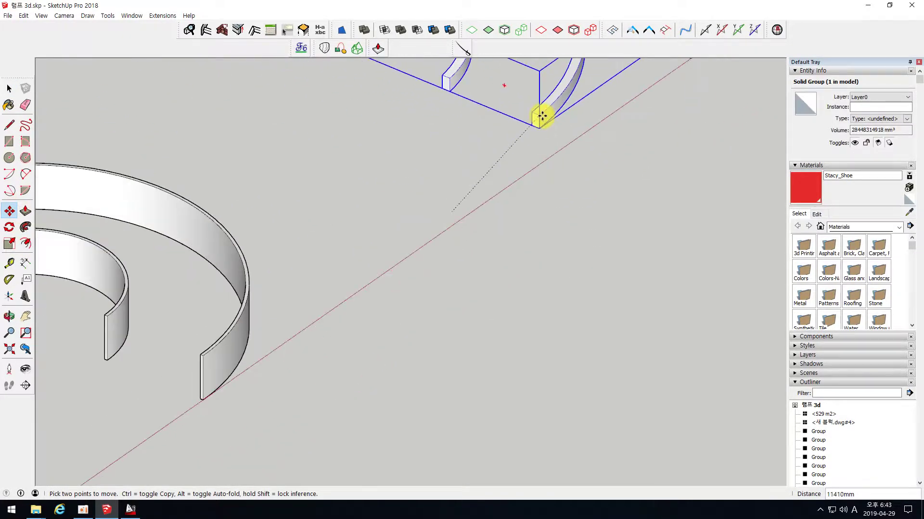
scroll(346, 266, "up", 8)
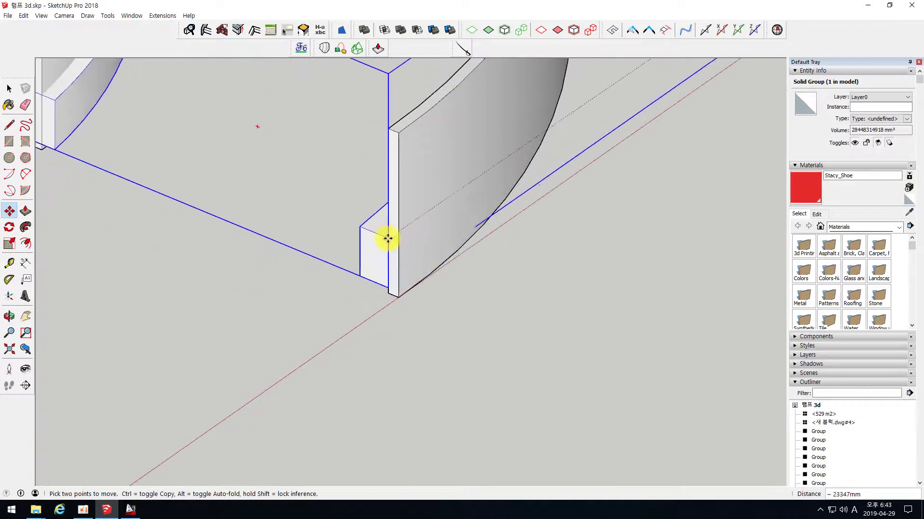
middle_click_drag(399, 254, 398, 299, "shift")
middle_click_drag(392, 265, 396, 266)
scroll(587, 296, "down", 3)
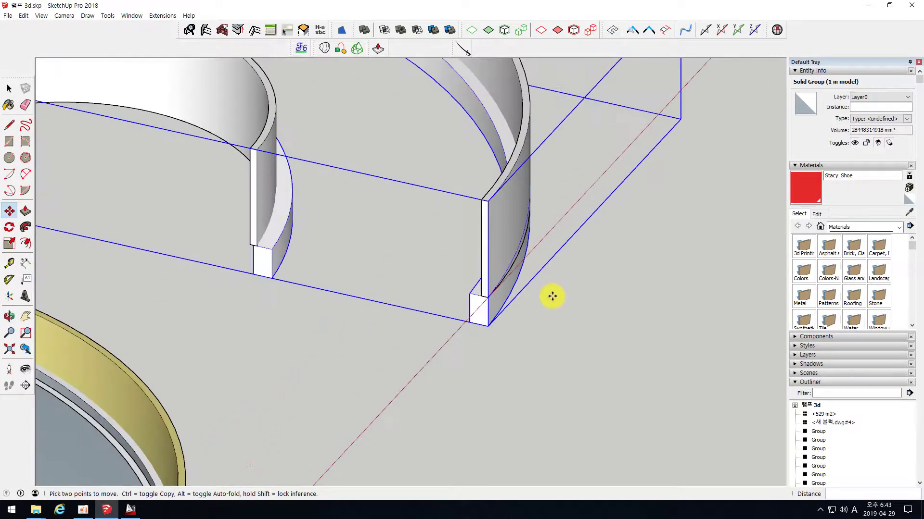
scroll(401, 289, "up", 2)
Move the beam group 50 mm inward along the green axis and 300 mm up, and clear the selection
left_click(523, 303)
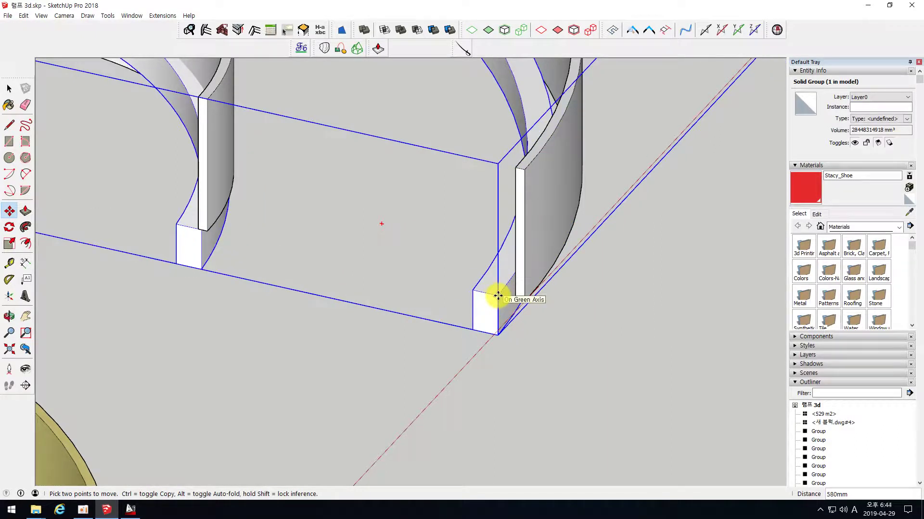
key("Return")
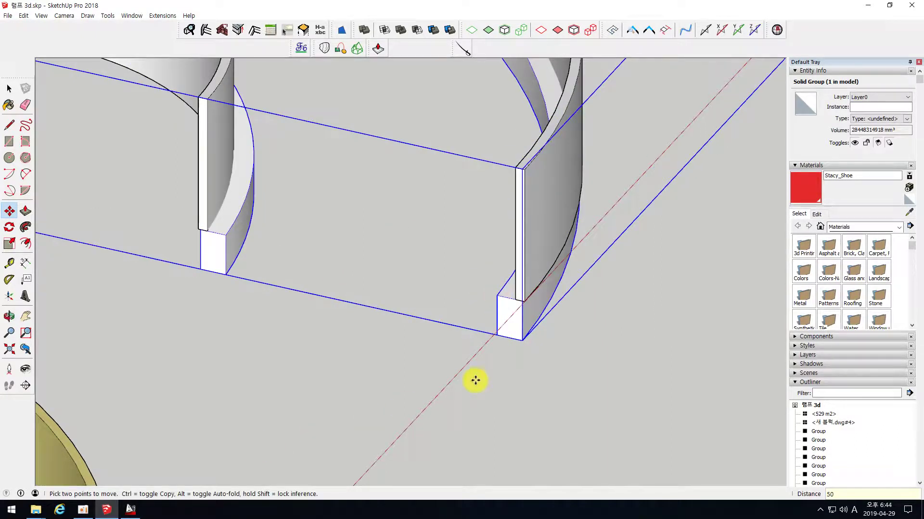
left_click(516, 302)
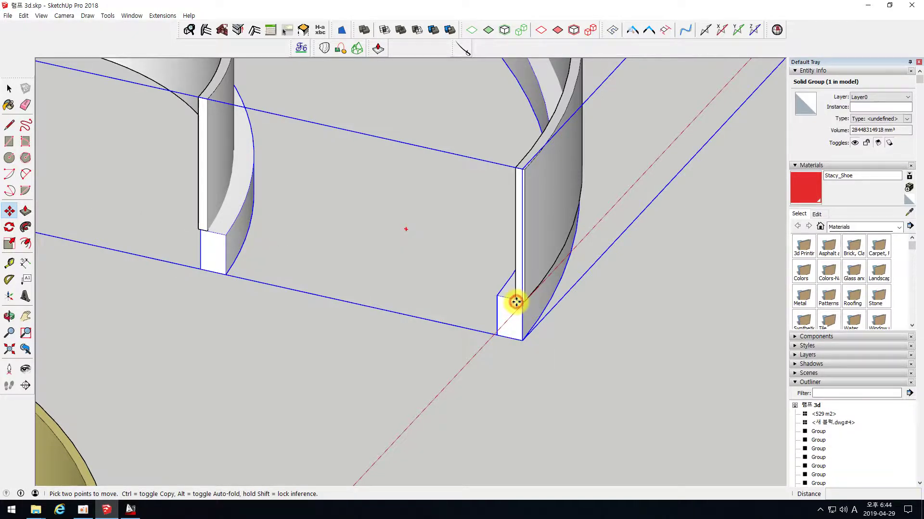
type("30")
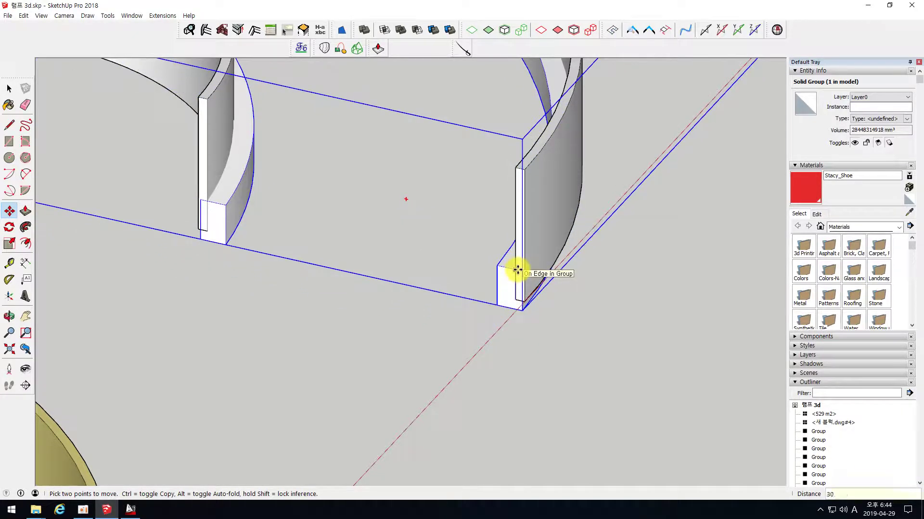
type("0")
key("Return")
middle_click_drag(330, 283, 378, 248)
key("space")
left_click(558, 375)
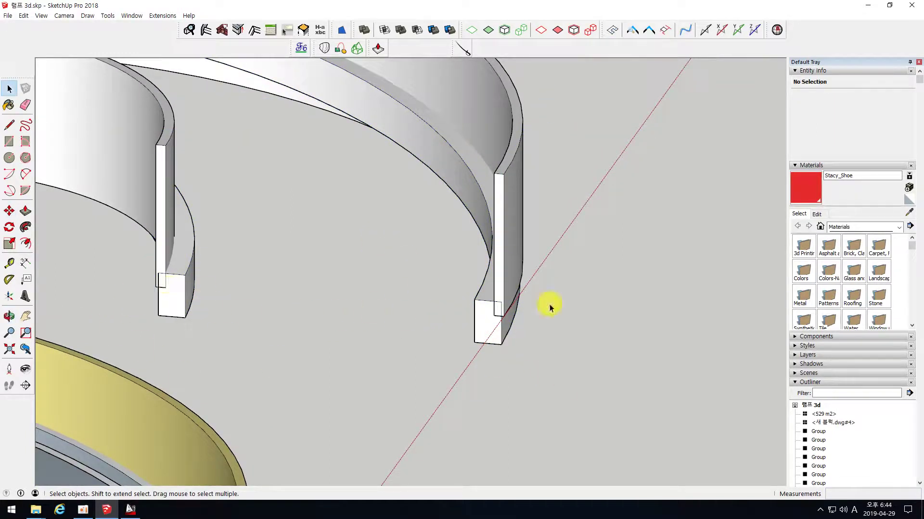
Switch to AutoCAD and examine how wall, beam and slab overlap in the section drawing
left_click(131, 509)
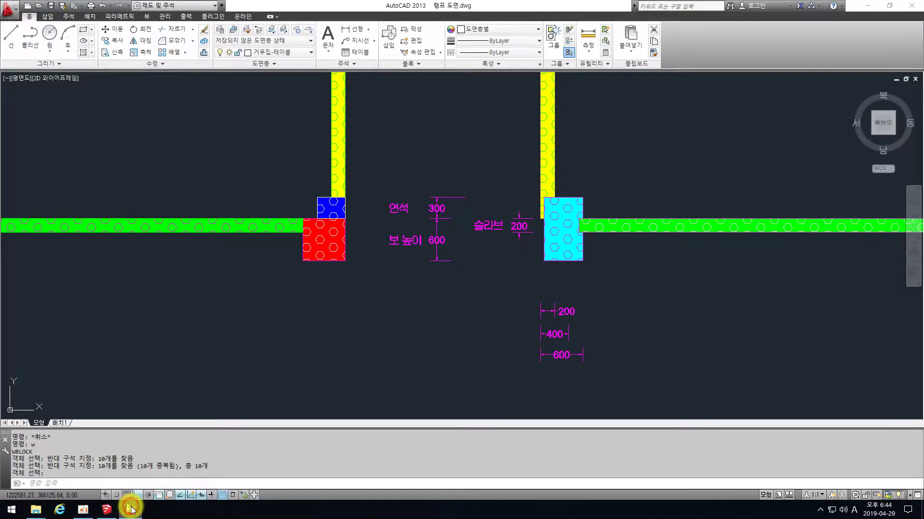
middle_click_drag(592, 210, 483, 248)
scroll(460, 247, "up", 5)
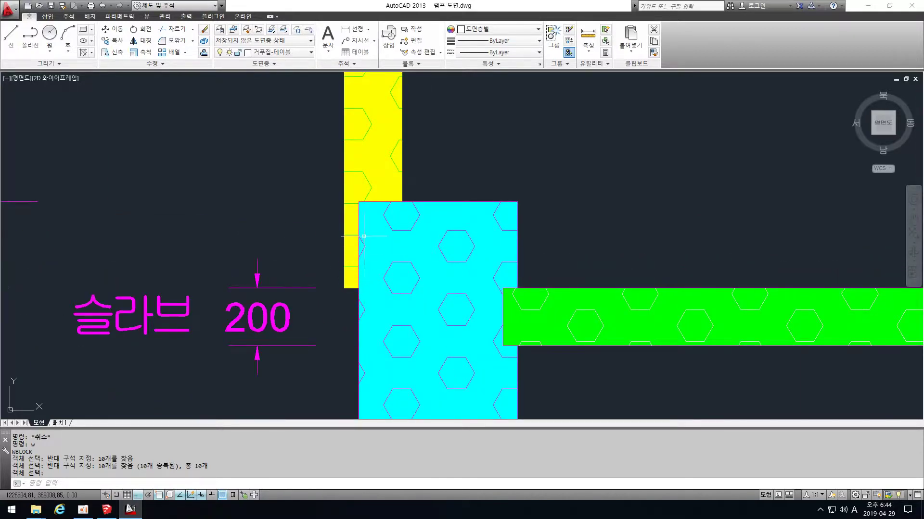
scroll(522, 303, "down", 5)
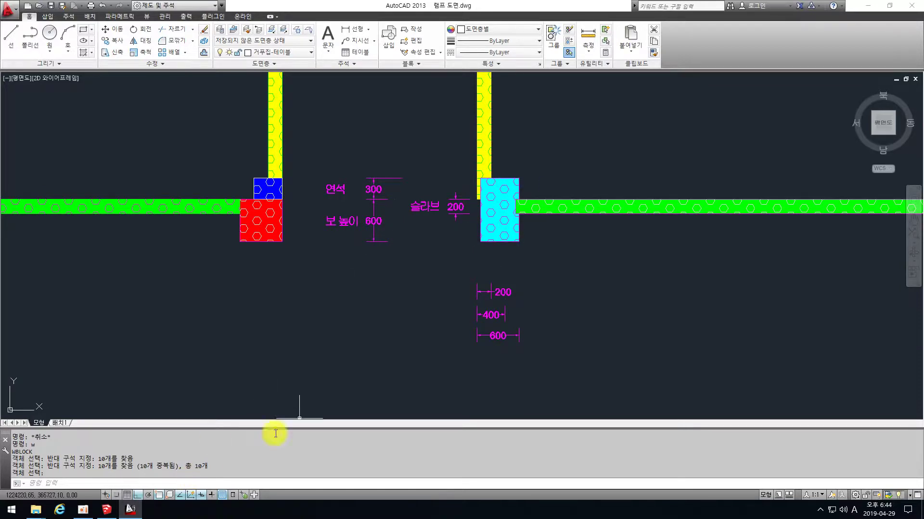
Switch back to SketchUp and offset the 6200 mm radius arc of the plan linework inward, into the inner strip
left_click(106, 509)
scroll(349, 304, "down", 5)
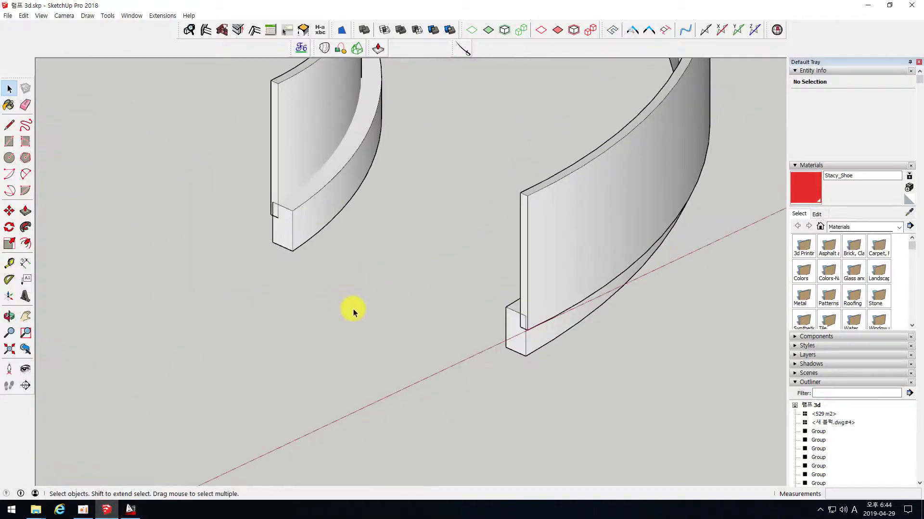
scroll(336, 376, "down", 5)
scroll(570, 217, "up", 3)
middle_click_drag(538, 251, 519, 291)
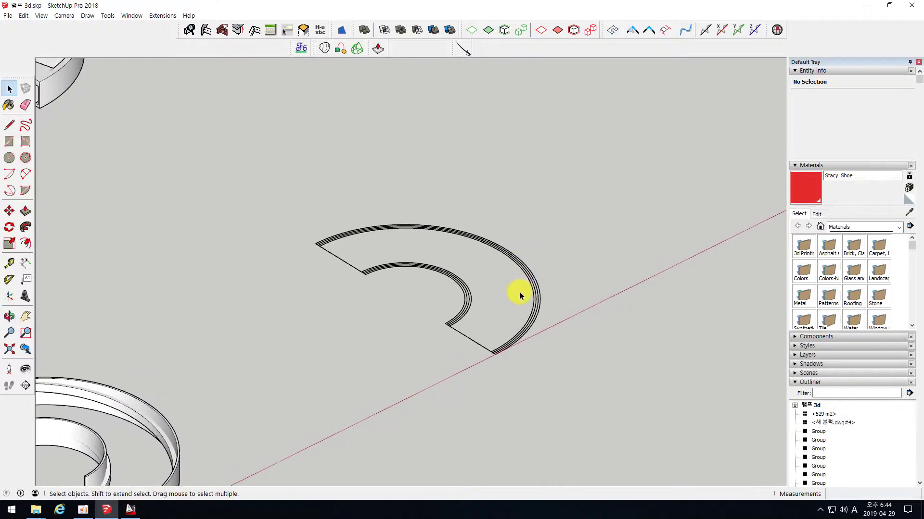
scroll(522, 289, "up", 3)
scroll(408, 382, "up", 2)
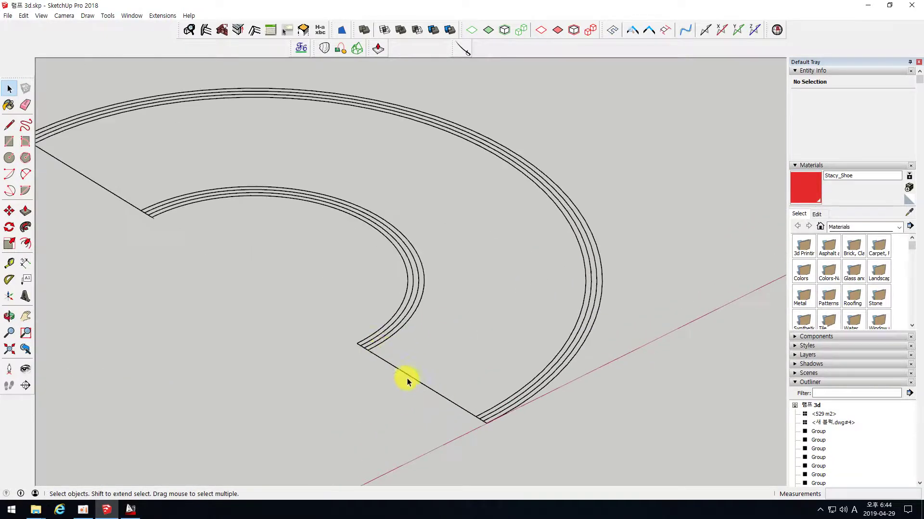
scroll(382, 347, "up", 1)
left_click(524, 418, "shift")
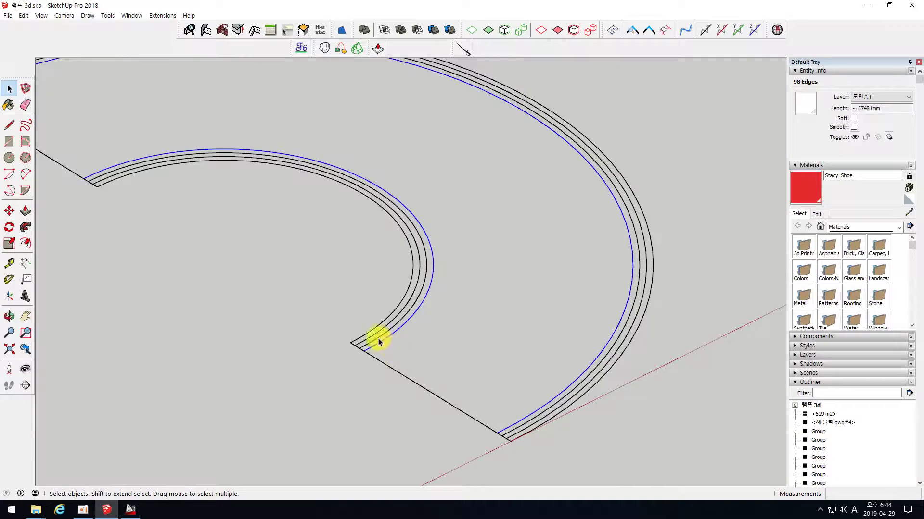
scroll(408, 342, "up", 1)
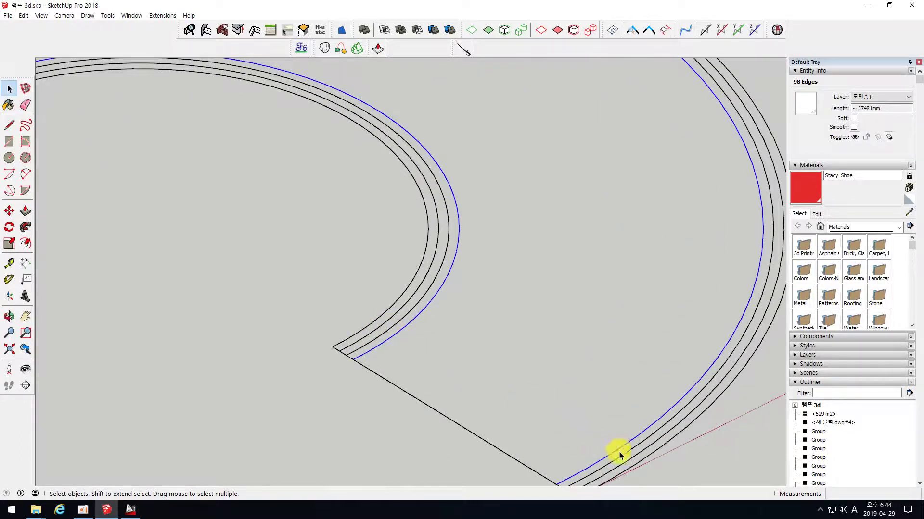
left_click(26, 244)
scroll(381, 347, "up", 2)
left_click(378, 347)
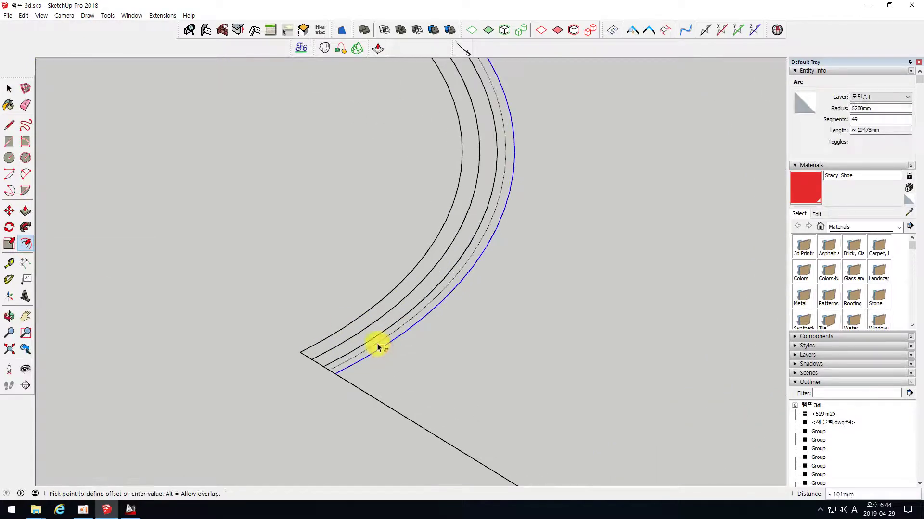
key("Return")
scroll(267, 209, "down", 2)
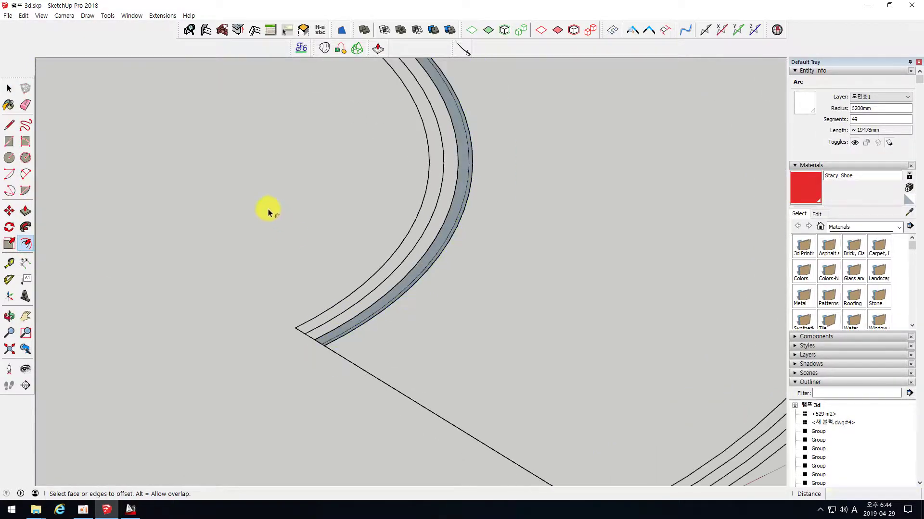
Try to repeat the last offset on the innermost arc of the outer strips, undoing each attempt
scroll(500, 380, "up", 3)
double_click(498, 372)
key("ctrl+z")
double_click(498, 371)
key("ctrl+z")
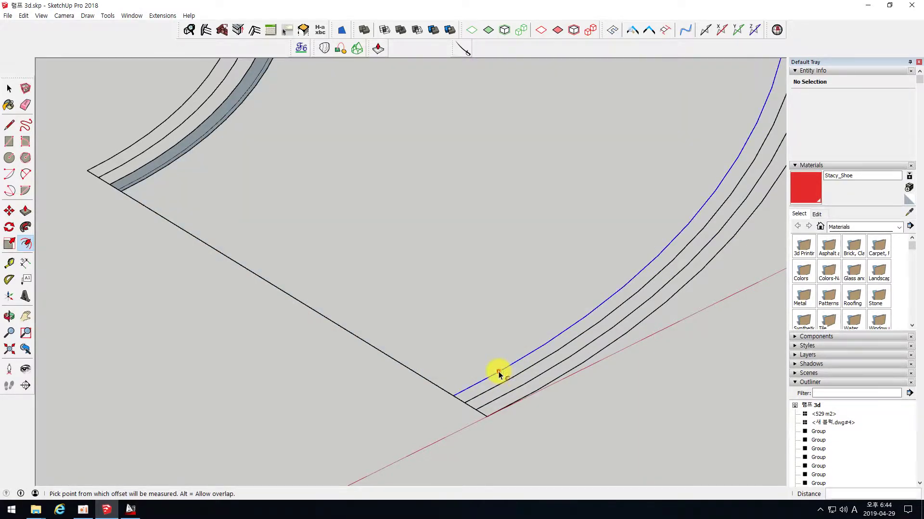
double_click(498, 372)
key("ctrl+z")
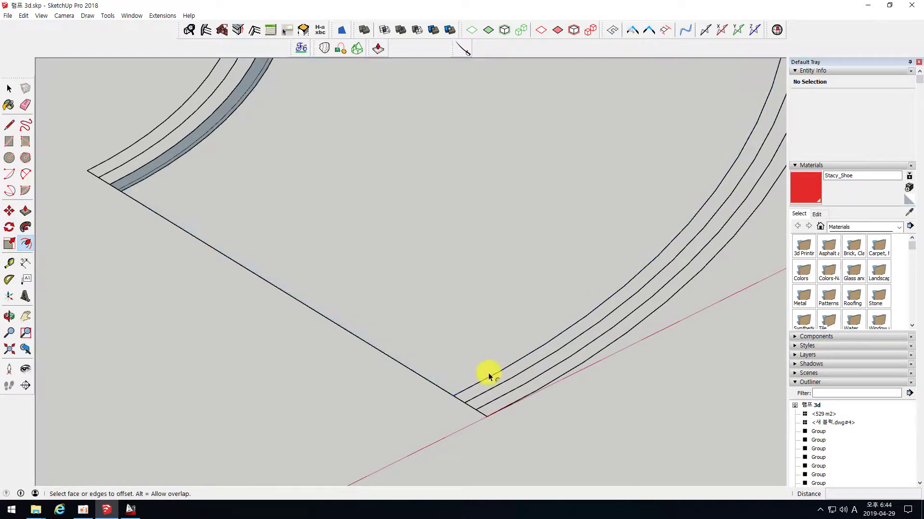
Offset the 12100 mm radius arc outward, into the adjoining outer strip
left_click(492, 377)
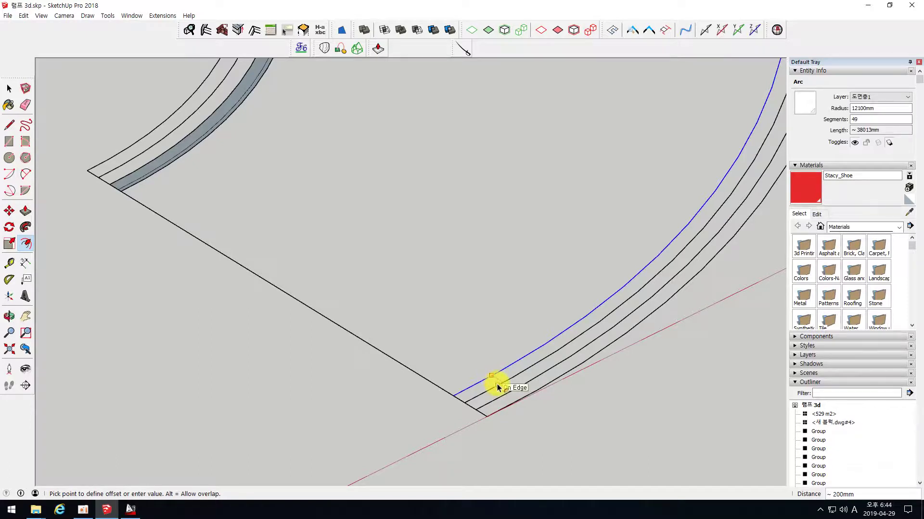
left_click(497, 383)
key("space")
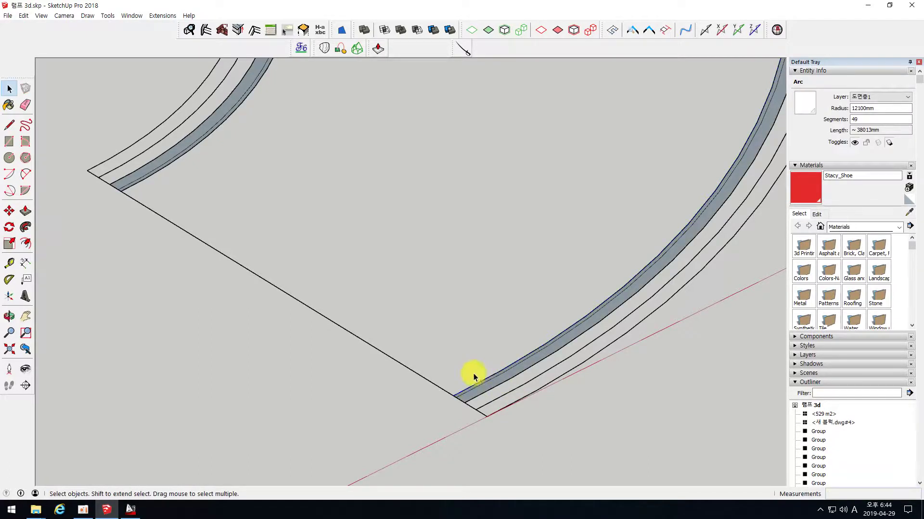
Delete the outer strip linework and faces beyond the offset arc on the plan's outer side
scroll(456, 403, "up", 3)
left_click(454, 394)
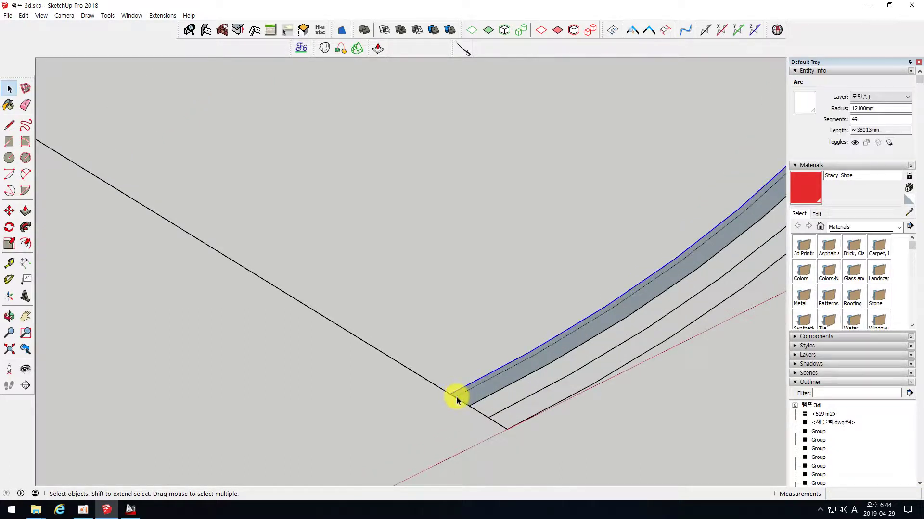
left_click(515, 412)
mouse_move(567, 418)
left_mouse_down()
mouse_move(527, 375)
mouse_move(564, 425)
left_mouse_up()
scroll(564, 428, "down", 5)
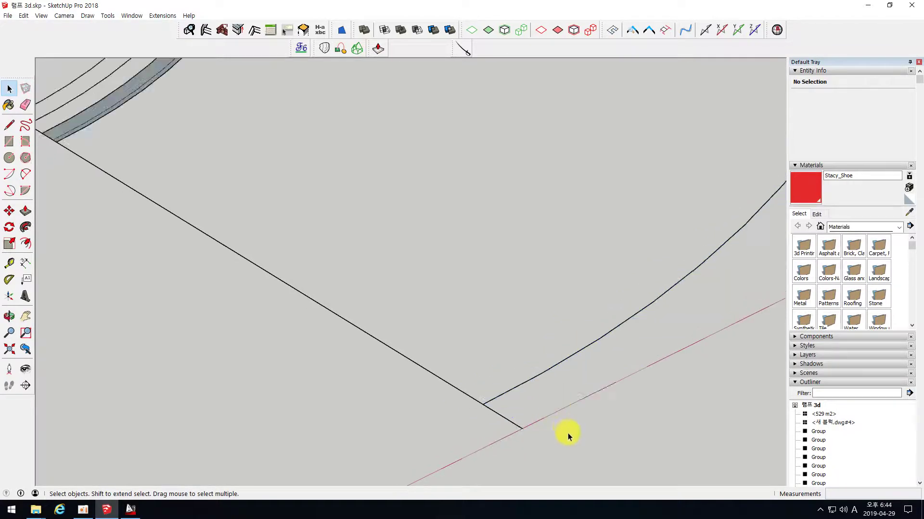
Delete the inner strip linework and faces, keeping only the innermost offset arc
scroll(240, 224, "up", 5)
left_click_drag(270, 267, 189, 196)
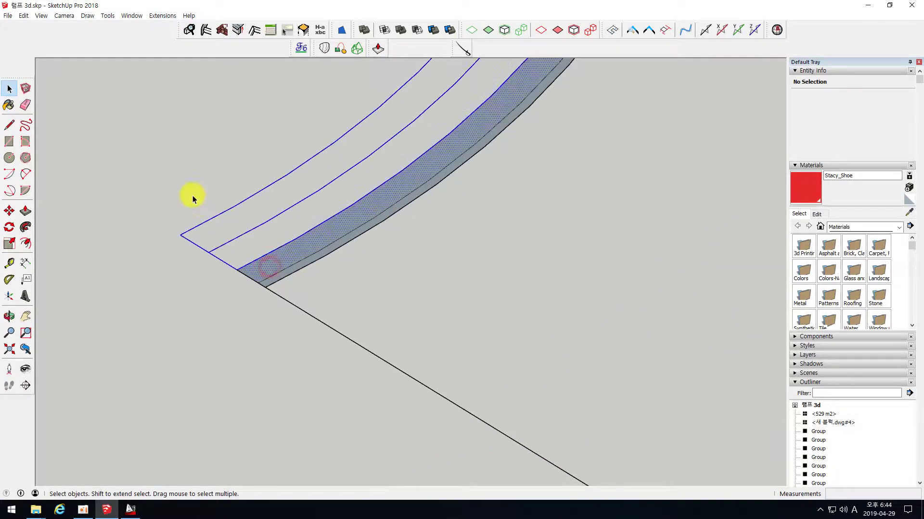
key("Delete")
left_click(288, 277)
key("Delete")
scroll(202, 283, "down", 3)
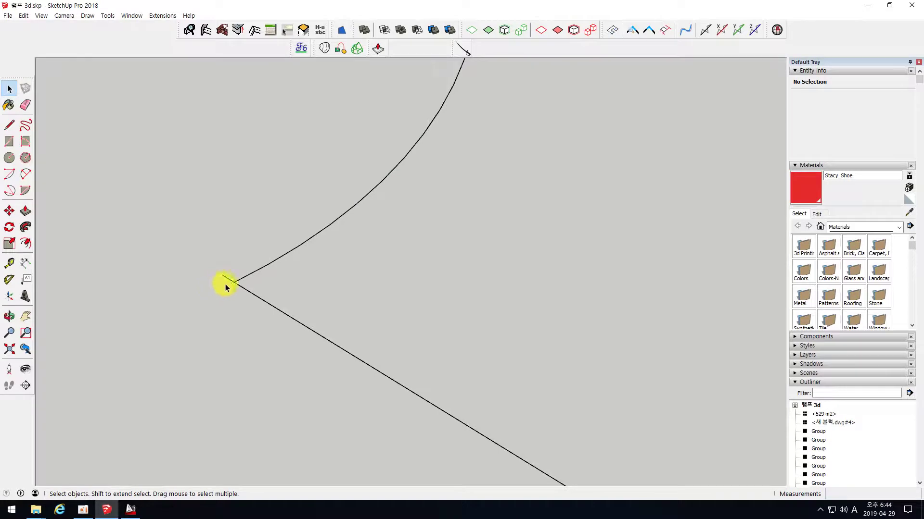
Delete the straight end lines so only the two slab boundary arcs remain
scroll(219, 302, "down", 3)
scroll(348, 391, "down", 3)
middle_click_drag(354, 377, 209, 229)
left_click_drag(212, 189, 327, 420)
key("Delete")
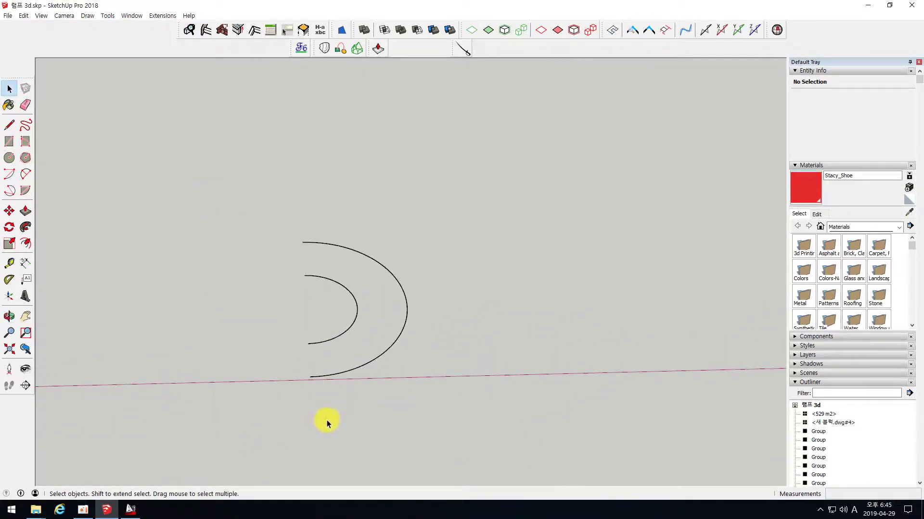
Apply CurviShear to both arcs with top height 3000 mm, base height 0 mm, no reversed orientation and no group
left_click_drag(256, 177, 488, 419)
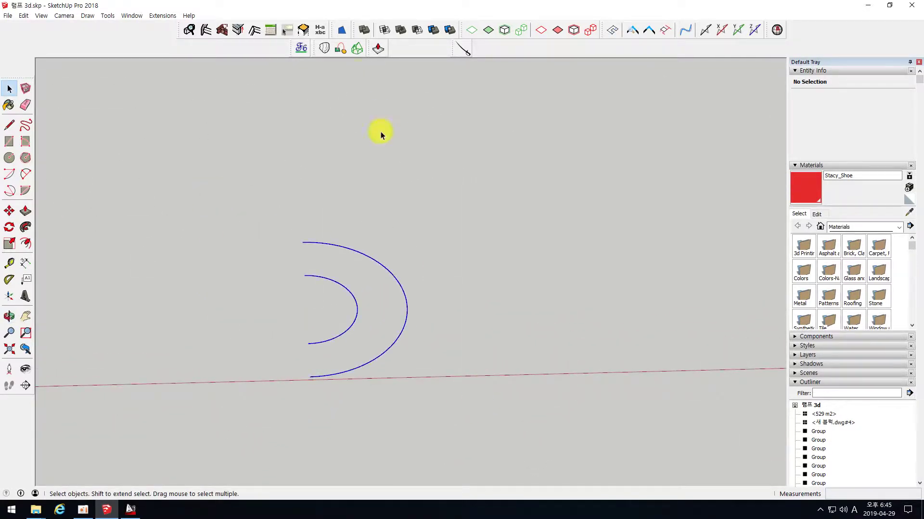
left_click(300, 49)
left_click(717, 140)
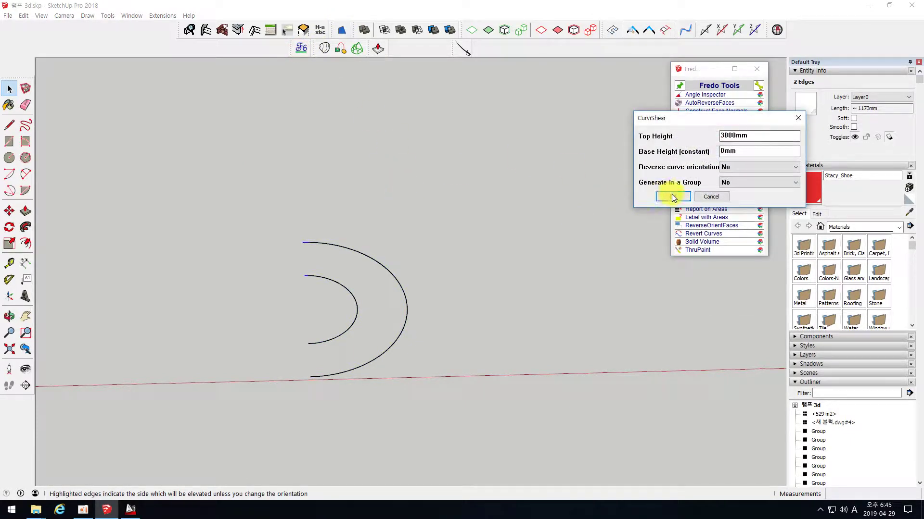
left_click(654, 196)
Delete the flat base arcs and close the sloped arcs into one slab outline with straight end edges
middle_click_drag(460, 223, 330, 323)
left_click_drag(322, 319, 266, 287)
key("Delete")
key("Delete")
Extrude the complete sloped slab outline 200 mm upward along the blue axis
left_click_drag(254, 242, 495, 412)
middle_click_drag(495, 412, 330, 148)
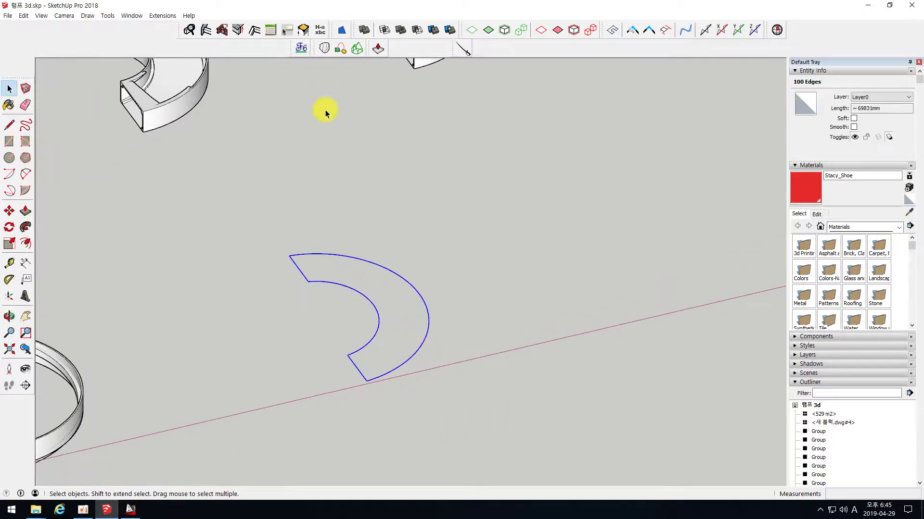
left_click(377, 50)
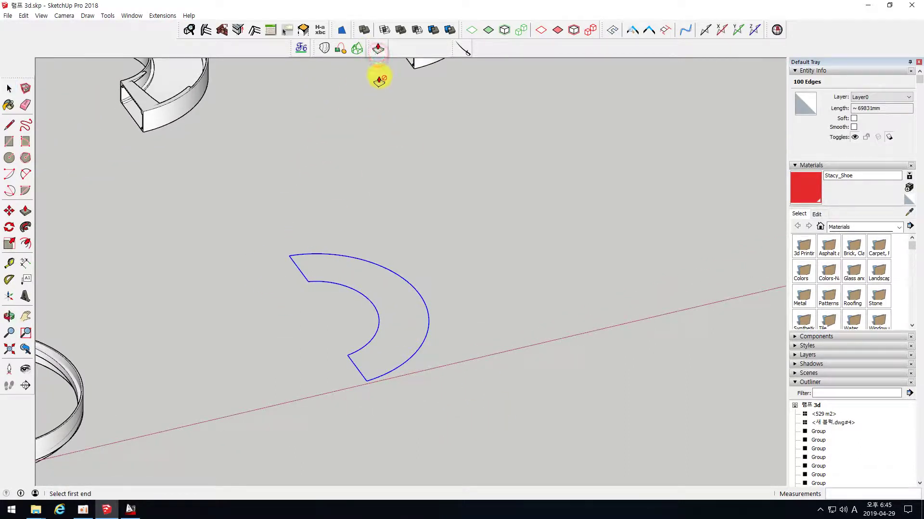
left_click(341, 255)
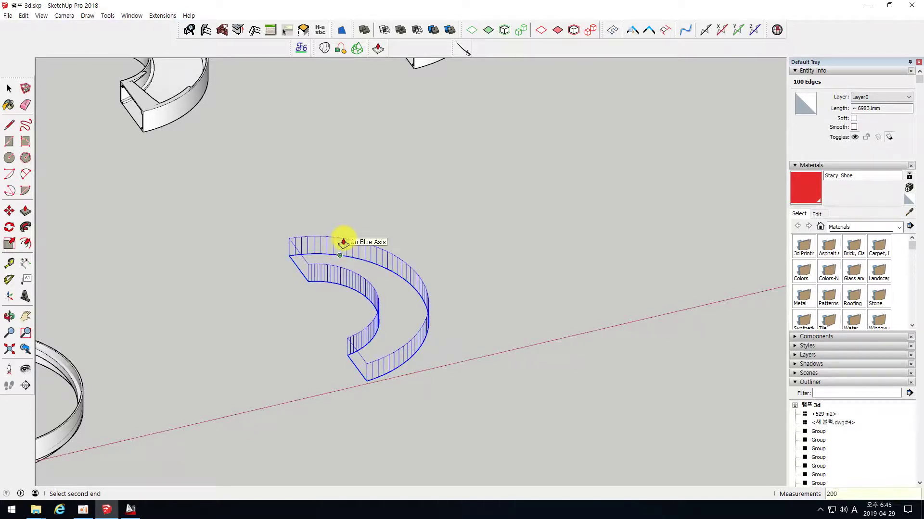
key("Return")
Skin the extruded slab outline to generate its curved top and bottom surfaces
scroll(297, 283, "up", 3)
scroll(323, 295, "down", 3)
middle_click_drag(323, 275, 313, 284)
key("space")
left_click_drag(268, 200, 489, 443)
left_click(357, 49)
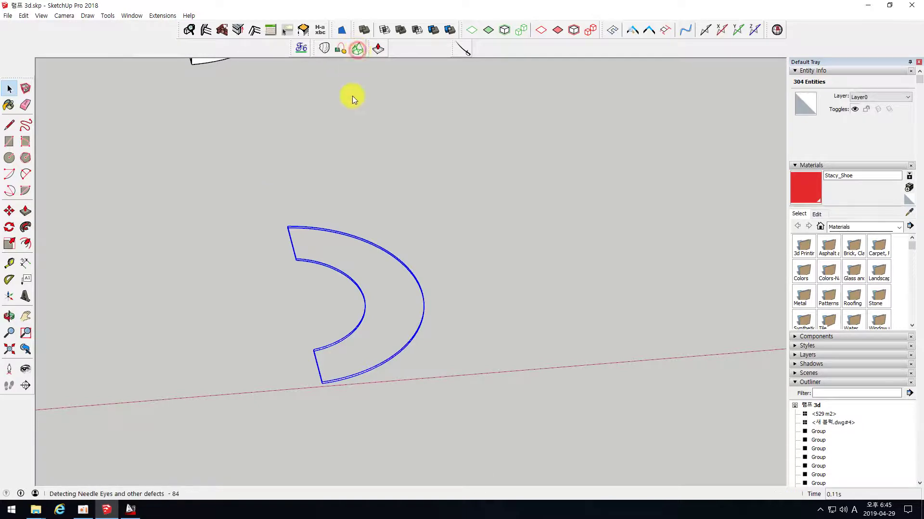
left_click(343, 220)
Explode the generated skin group and regroup all slab geometry as a single group
middle_click_drag(327, 226, 377, 215)
key("space")
left_click_drag(231, 190, 544, 449)
right_click(363, 274)
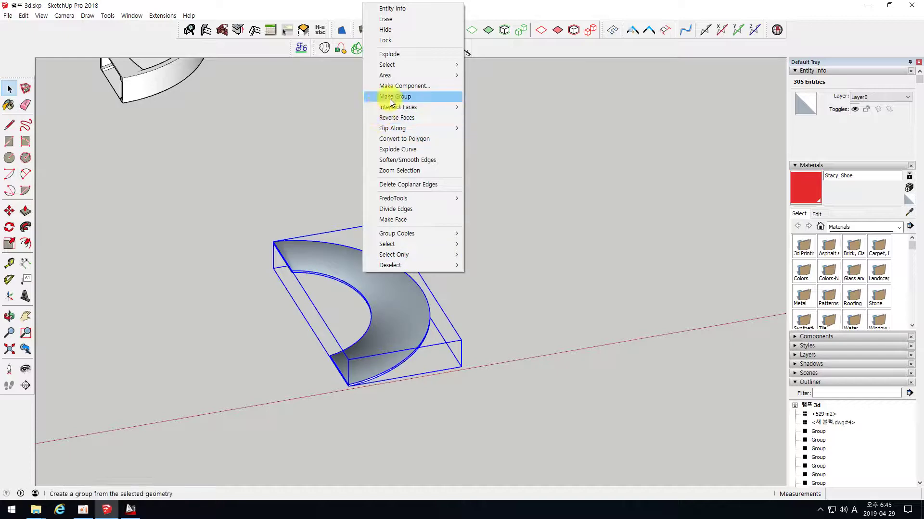
left_click(390, 53)
left_click_drag(243, 195, 531, 450)
right_click(381, 284)
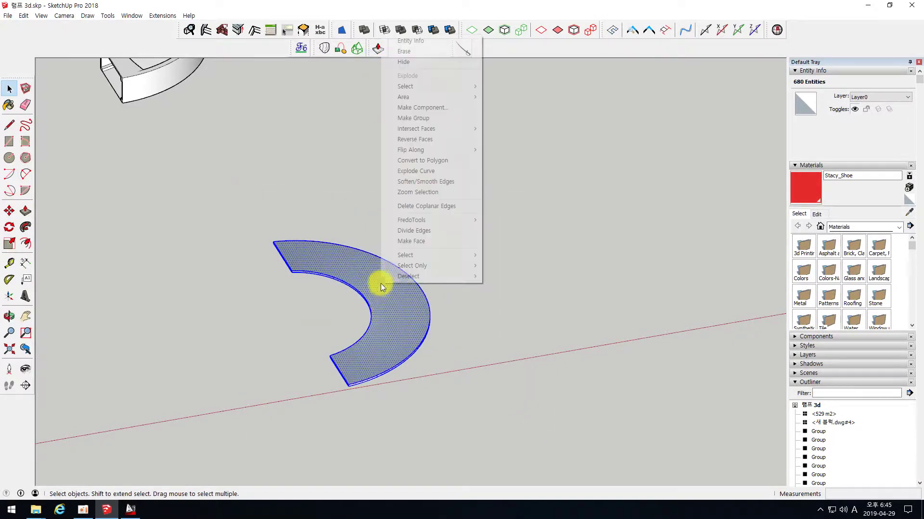
left_click(390, 118)
left_click(245, 324)
Open the slab group and reverse its top surface and its inner curved side surface
middle_click_drag(246, 324, 404, 428)
scroll(391, 165, "up", 3)
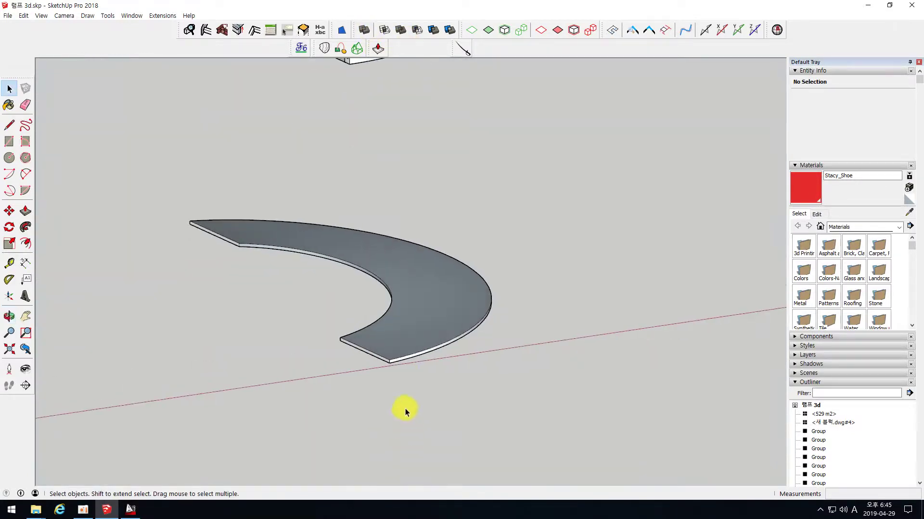
scroll(409, 304, "up", 3)
double_click(410, 304)
right_click(421, 251)
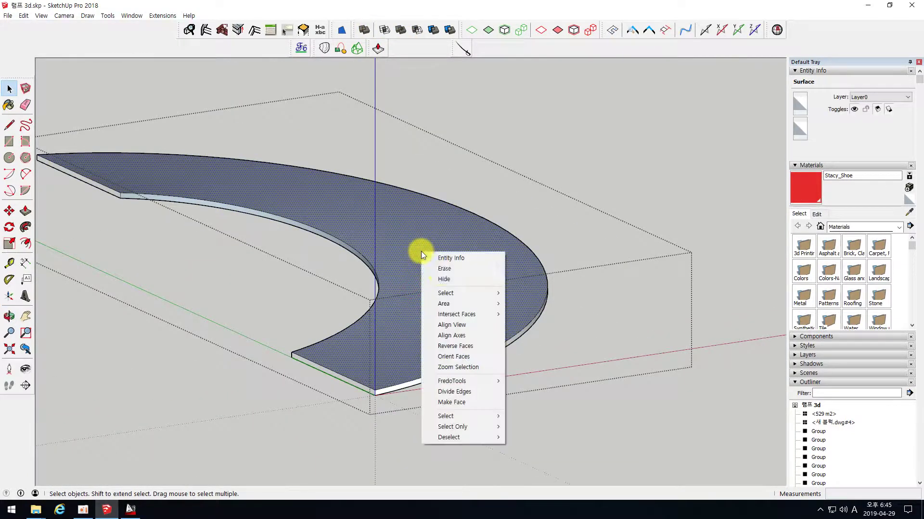
left_click(468, 346)
middle_click_drag(314, 305, 505, 286)
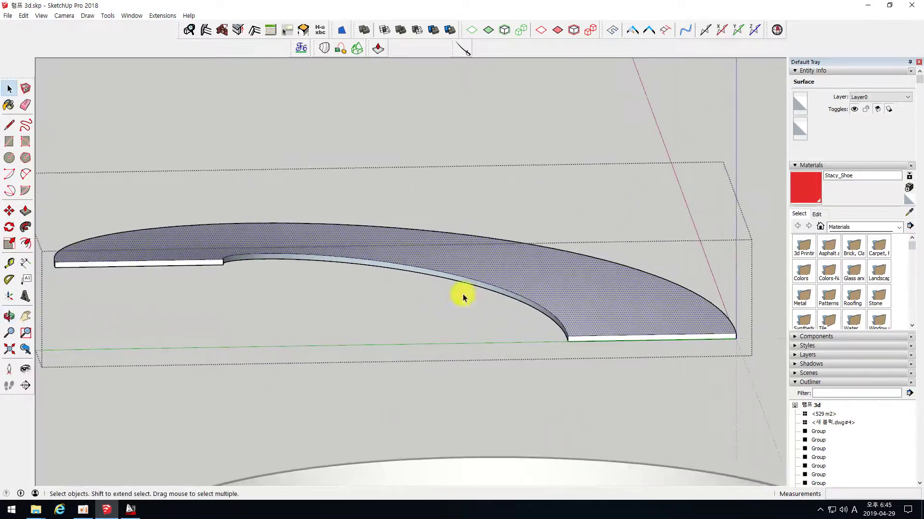
scroll(304, 256, "up", 3)
left_click(304, 252)
right_click(305, 253)
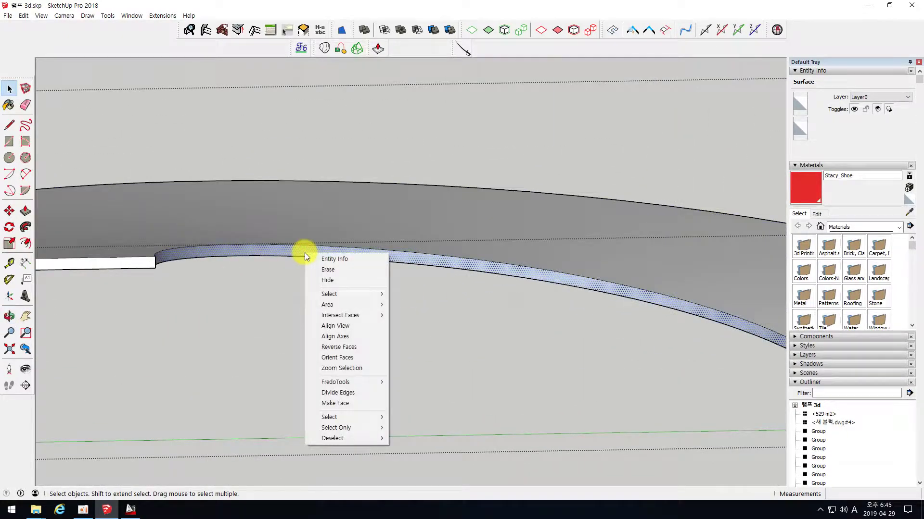
left_click(344, 347)
Inspect the slab's remaining faces, including the underside, for correct orientation and close the group
scroll(425, 293, "down", 5)
middle_click_drag(426, 293, 471, 334)
scroll(410, 327, "down", 3)
middle_click_drag(407, 326, 450, 345)
scroll(412, 327, "up", 5)
left_click(407, 313)
middle_click_drag(408, 313, 394, 177)
scroll(395, 177, "down", 4)
middle_click_drag(454, 179, 441, 289)
scroll(425, 209, "down", 5)
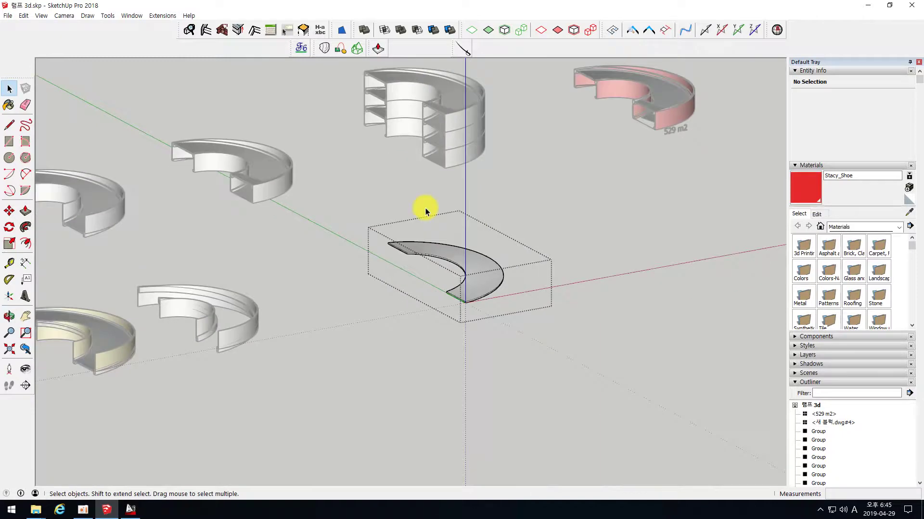
left_click(463, 354)
Move the slab between the two beams, aligning its outer top corner with the outer beam's inner top corner
scroll(433, 273, "up", 5)
left_click(433, 251)
left_click(9, 211)
scroll(472, 300, "up", 4)
left_click(451, 319)
scroll(595, 198, "down", 6)
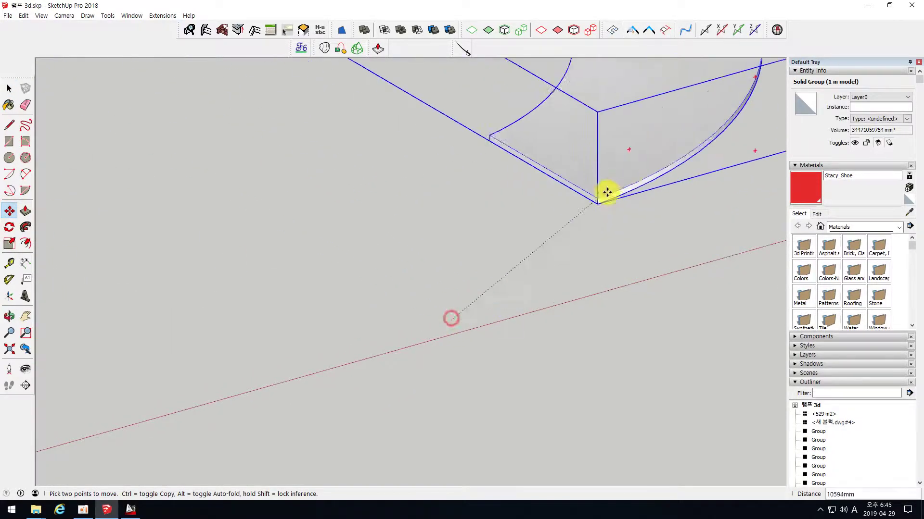
scroll(408, 270, "up", 4)
scroll(447, 279, "up", 5)
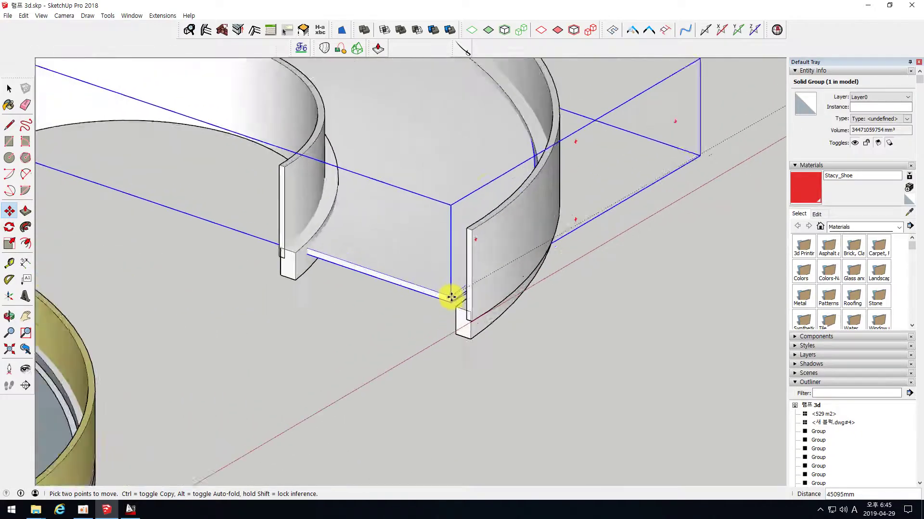
left_click(461, 319)
Move the slab 50 mm outward so its outer edge enters the outer beam
middle_click_drag(398, 280, 462, 280)
scroll(441, 278, "down", 2)
scroll(206, 268, "up", 2)
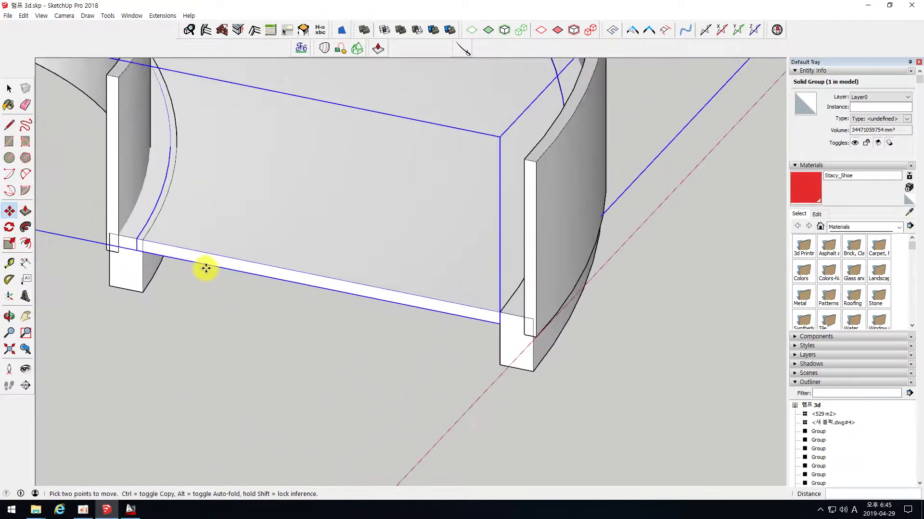
left_click(499, 313)
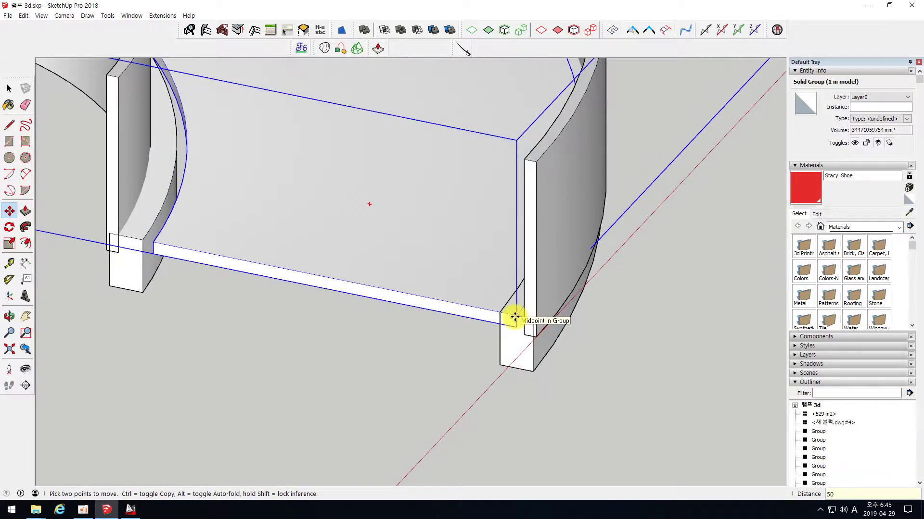
key("Return")
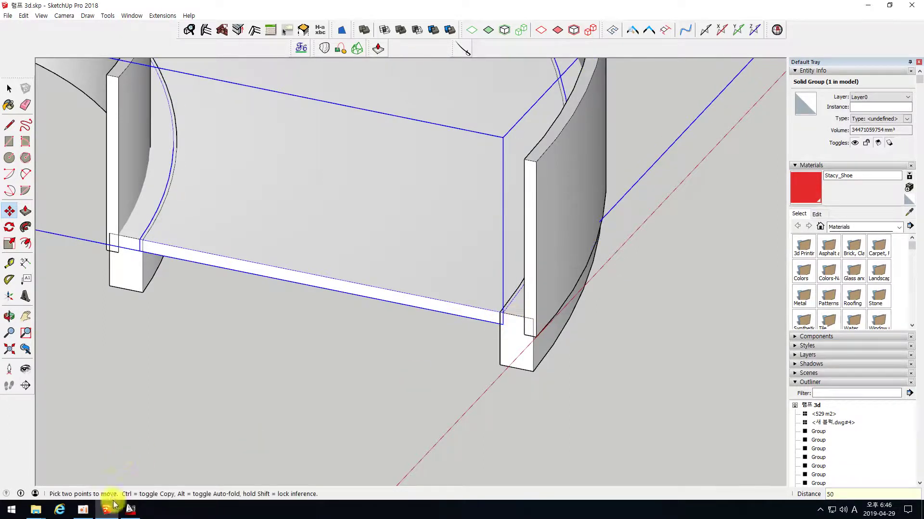
Check the slab level in the AutoCAD section, switch back to SketchUp and move the slab down 300 mm
left_click(129, 508)
scroll(519, 195, "up", 4)
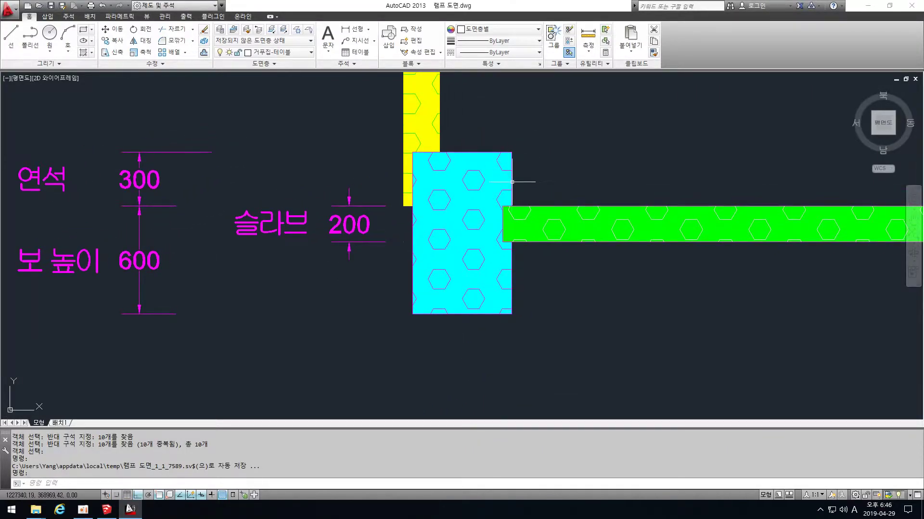
left_click(107, 510)
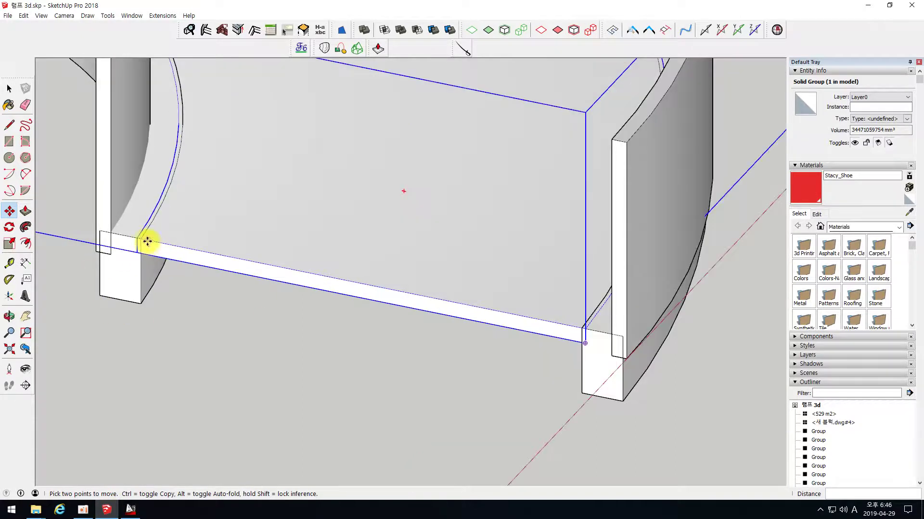
left_click(141, 241)
type("300")
key("Return")
key("space")
left_click(184, 362)
Compare the assembled slab, beams and walls in SketchUp with the section drawing in AutoCAD
middle_click_drag(198, 310, 236, 293)
scroll(302, 231, "down", 3)
middle_click_drag(302, 257, 276, 218)
left_click(130, 511)
scroll(339, 291, "down", 5)
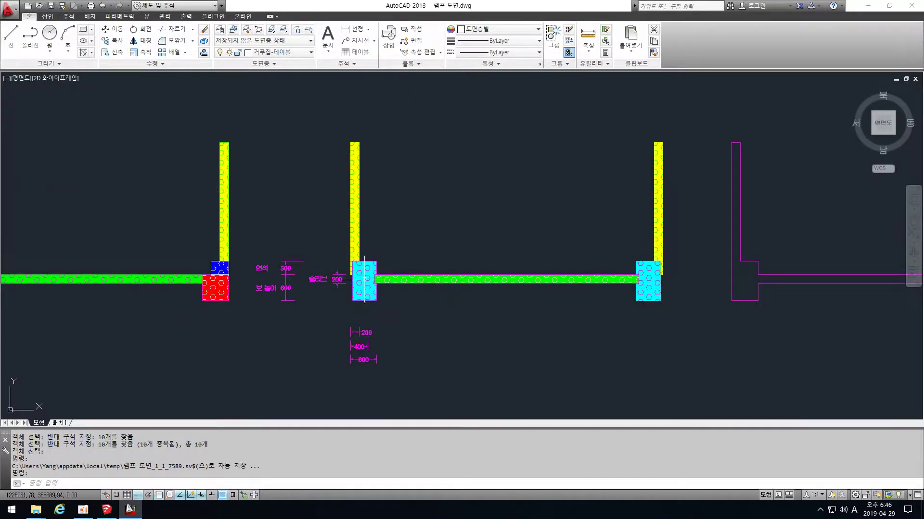
scroll(367, 280, "up", 2)
middle_click_drag(501, 247, 381, 307)
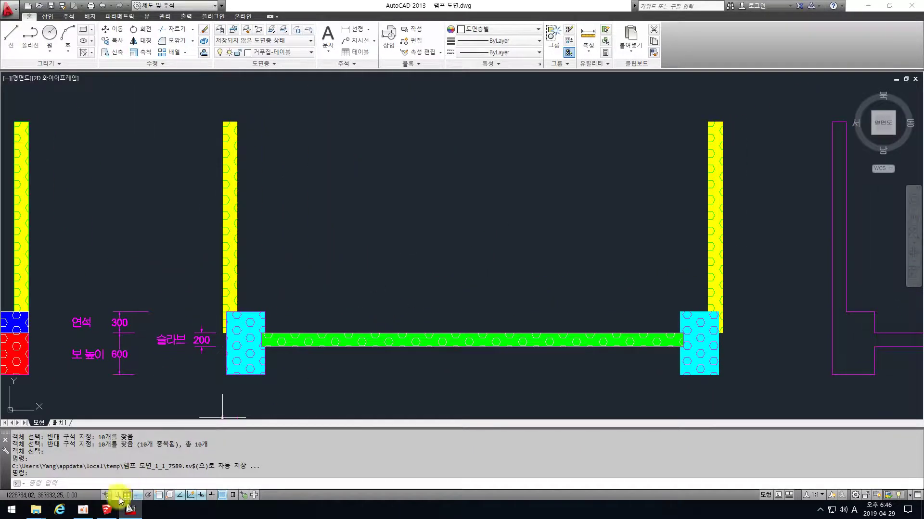
left_click(106, 511)
scroll(243, 255, "up", 1)
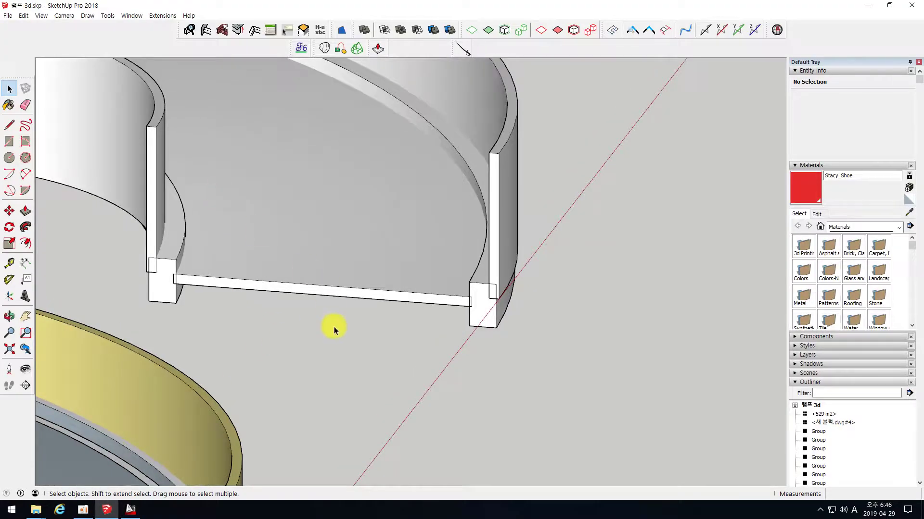
Copy the four solids of the finished white ramp to an empty area along the red axis
scroll(330, 326, "down", 3)
mouse_move(417, 385)
middle_mouse_down()
mouse_move(278, 254)
mouse_move(393, 276)
middle_mouse_up()
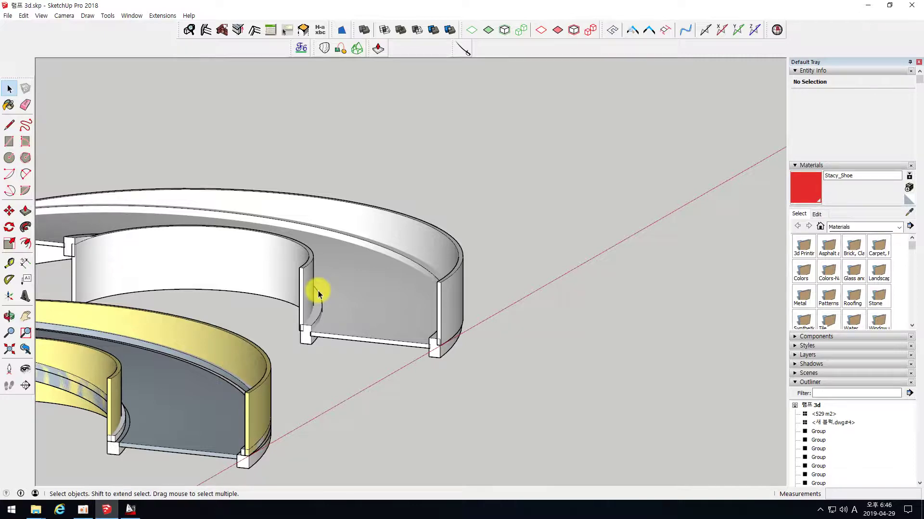
scroll(318, 290, "down", 6)
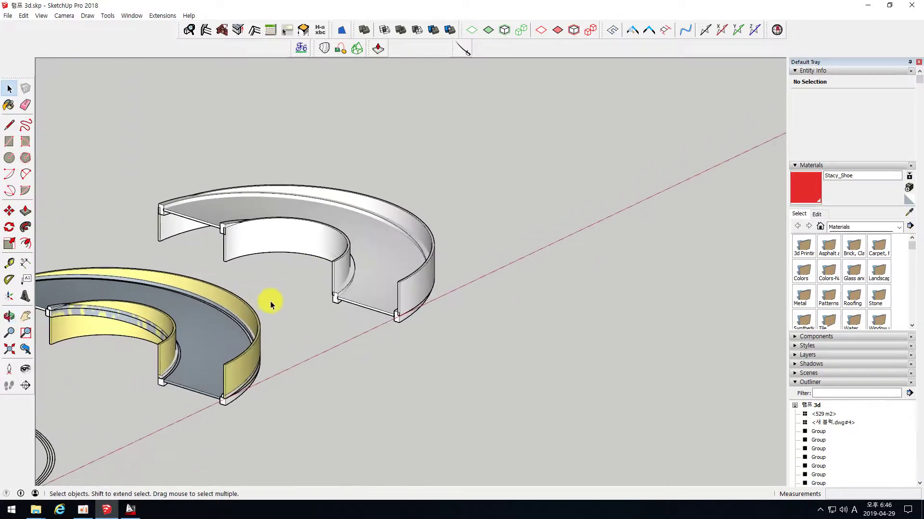
mouse_move(339, 321)
middle_mouse_down()
mouse_move(303, 295)
mouse_move(264, 303)
middle_mouse_up()
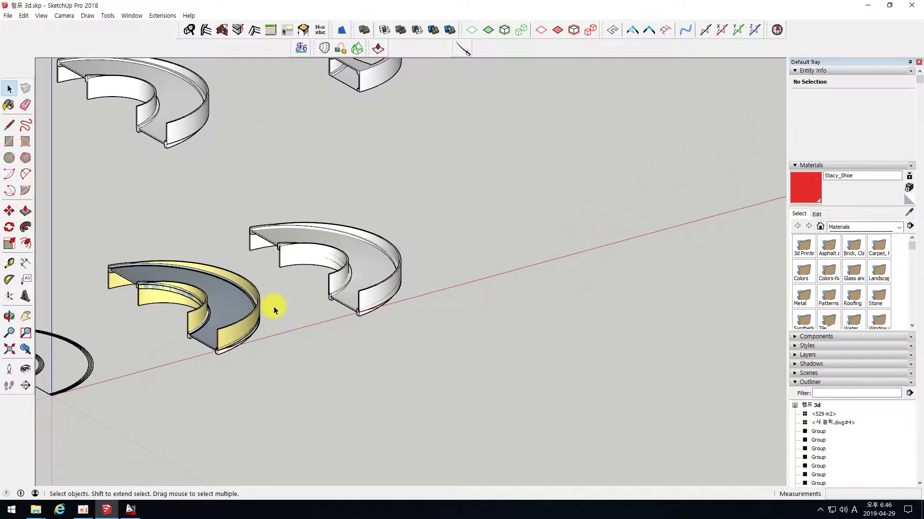
left_click_drag(452, 351, 277, 178)
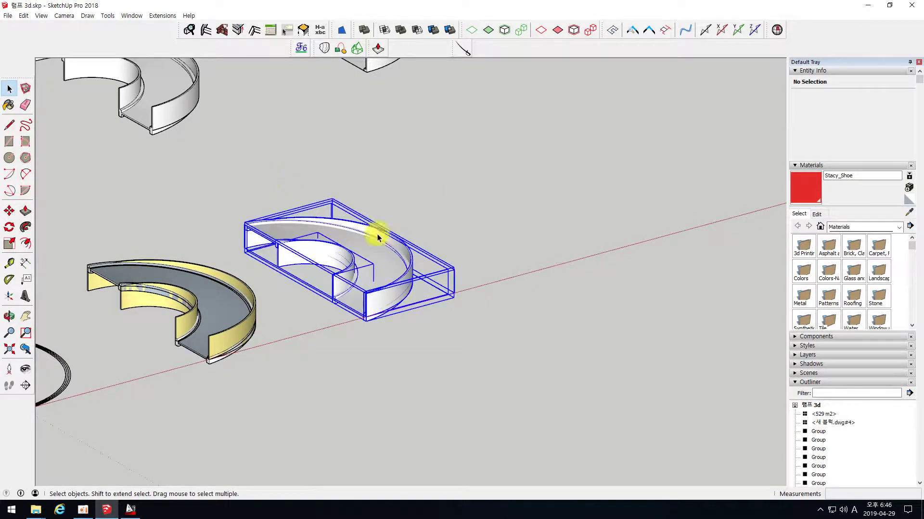
key("m")
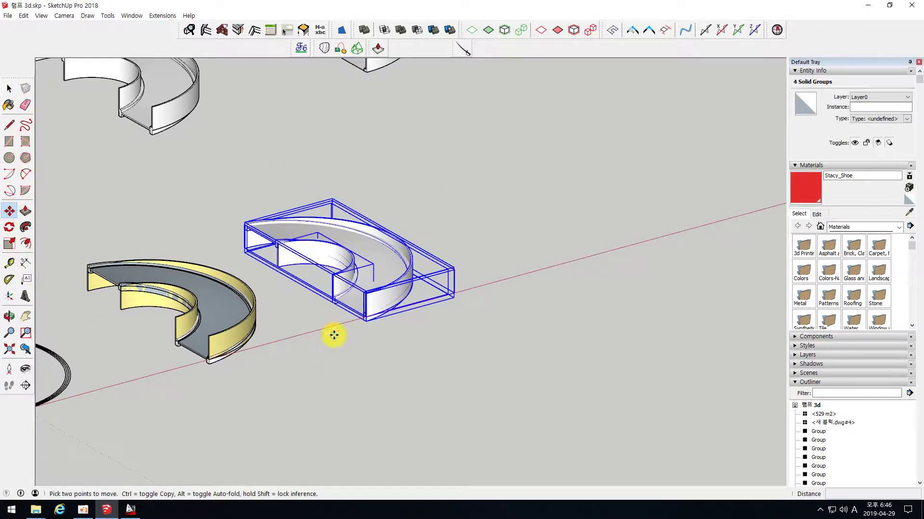
left_click(334, 335)
key("ctrl")
left_click(556, 272)
Unite the copied walls, beams and slab into one solid with the Union solid tool
scroll(510, 268, "down", 3)
scroll(529, 267, "up", 6)
key("space")
left_click_drag(614, 392, 274, 147)
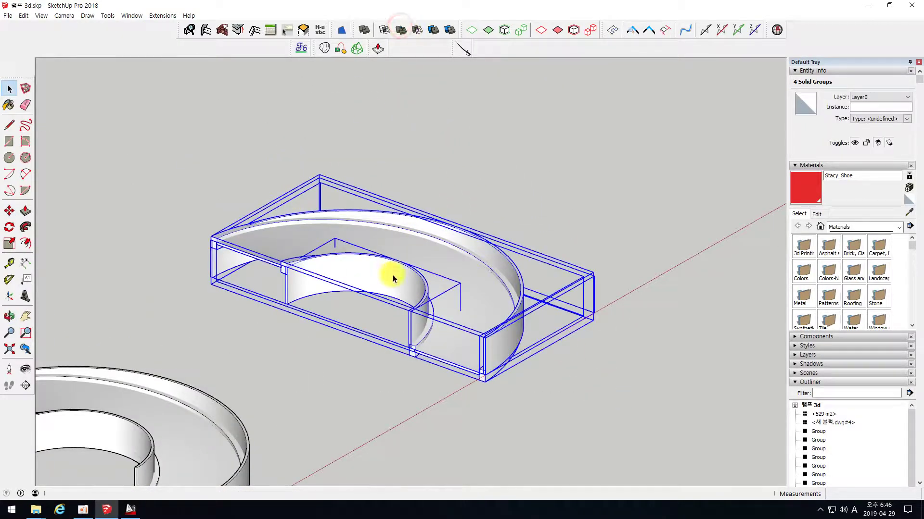
scroll(393, 338, "up", 3)
middle_click_drag(392, 339, 355, 377)
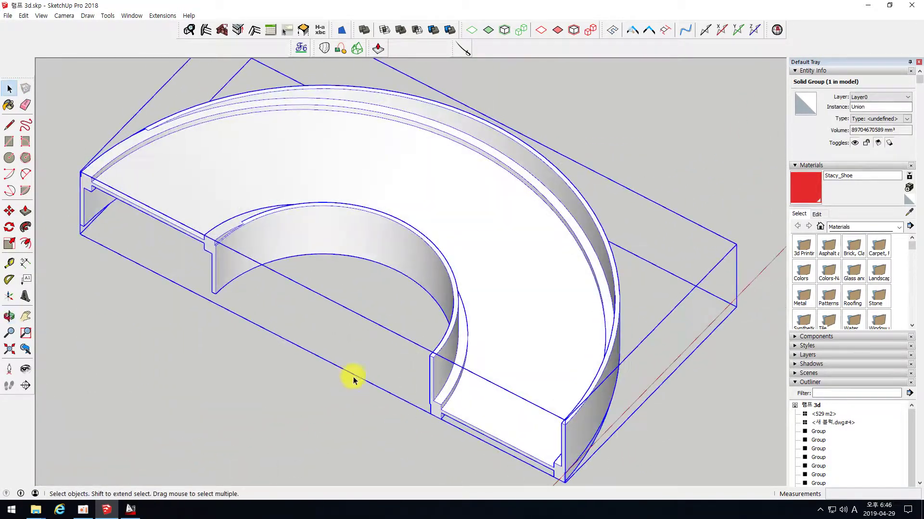
Examine the united ramp solid, especially where the inner wall meets the beam and slab
scroll(216, 208, "up", 6)
scroll(249, 213, "down", 8)
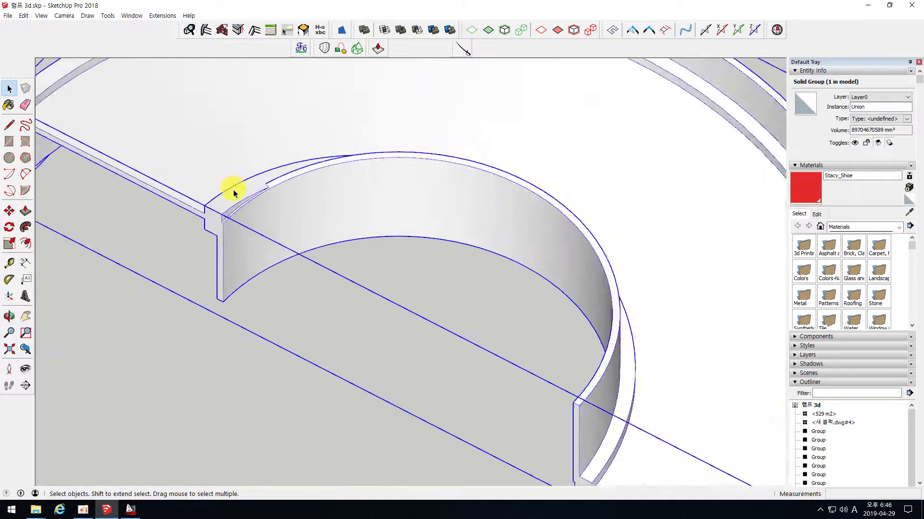
middle_click_drag(351, 313, 298, 195)
scroll(351, 295, "down", 5)
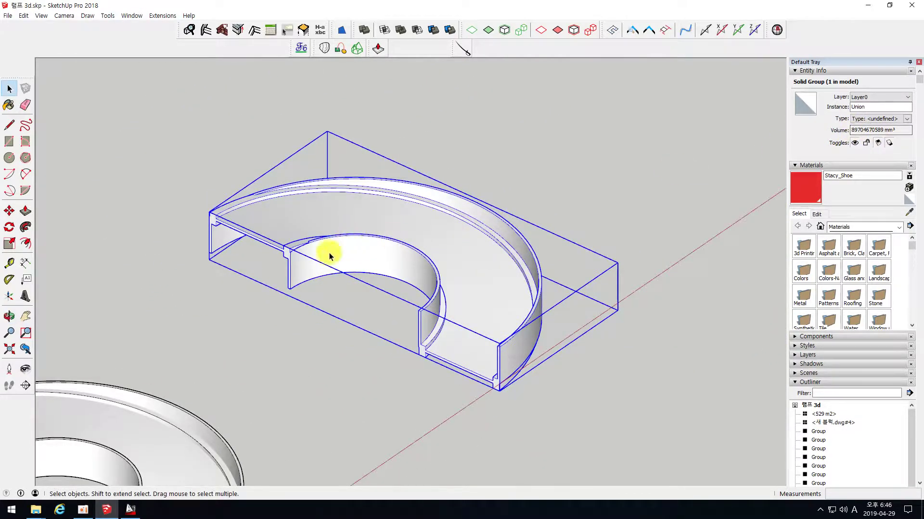
Compare the united ramp solid with the flat-bottomed ramp in the row behind it
scroll(389, 273, "down", 3)
middle_click_drag(426, 315, 548, 365)
scroll(443, 336, "up", 5)
scroll(548, 365, "down", 6)
scroll(207, 203, "up", 6)
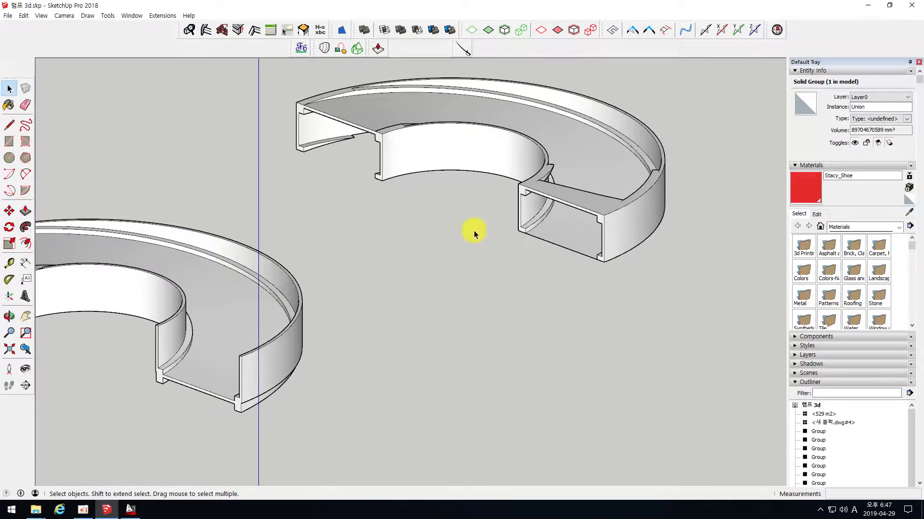
middle_click_drag(561, 227, 511, 181)
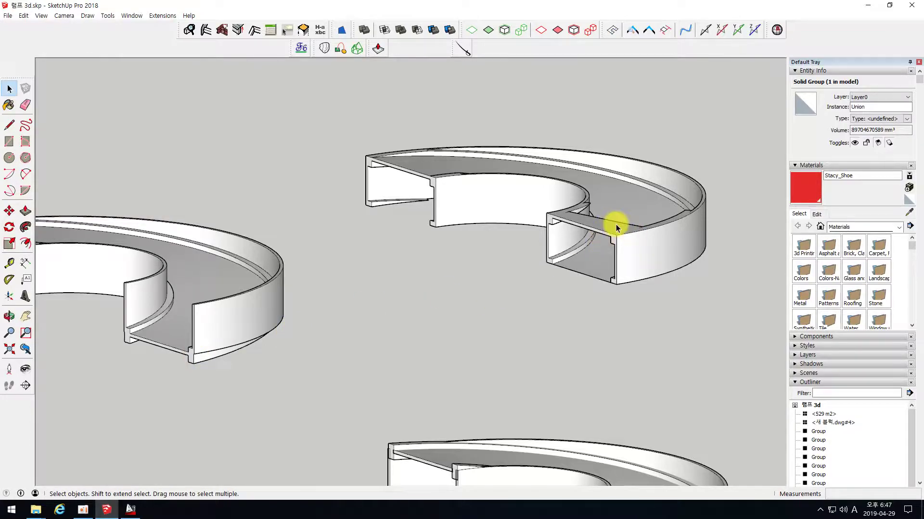
middle_click_drag(595, 223, 636, 231)
scroll(428, 296, "down", 6)
middle_click_drag(582, 330, 470, 409)
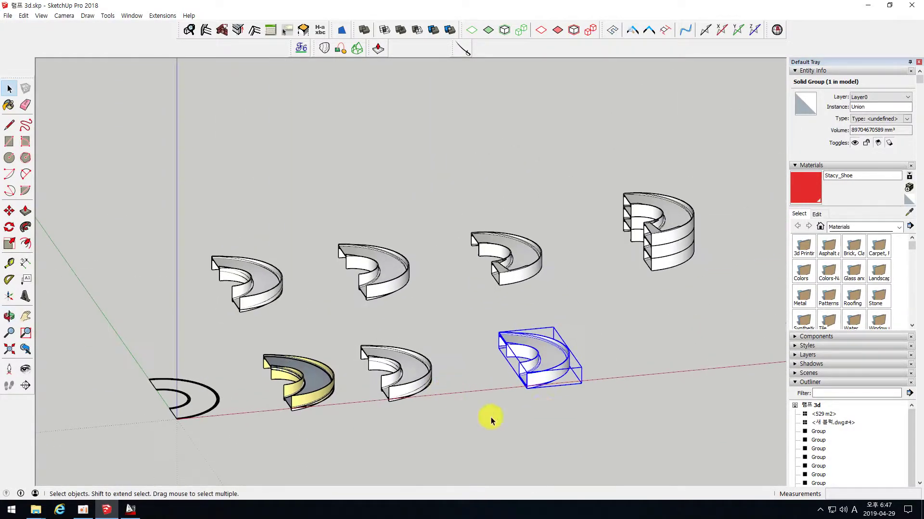
Examine the end sections and sloping wall edges of the united ramp beside the other ramp copies
scroll(546, 378, "up", 5)
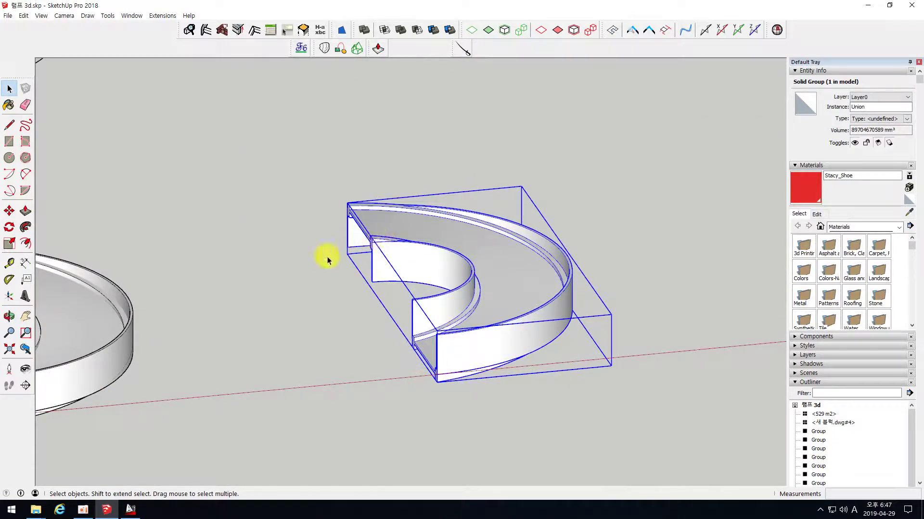
left_click(360, 331)
middle_click_drag(360, 331, 445, 275)
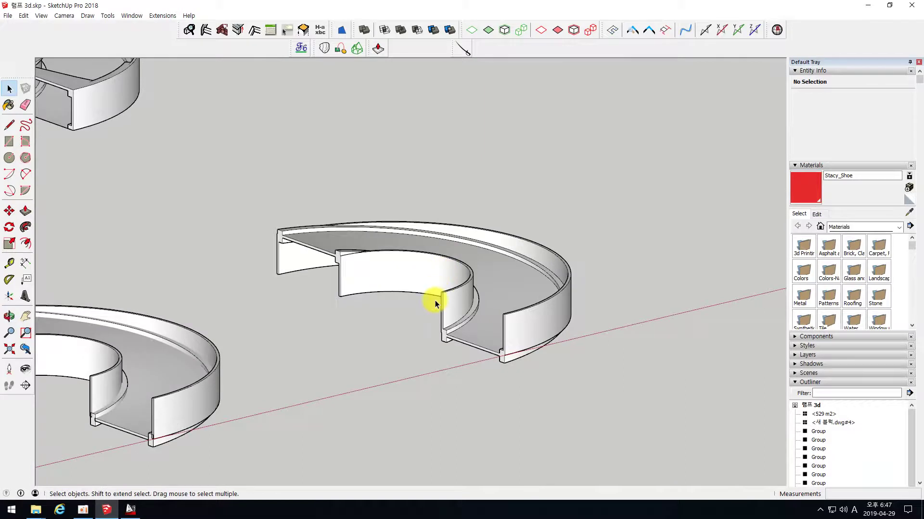
scroll(344, 262, "up", 4)
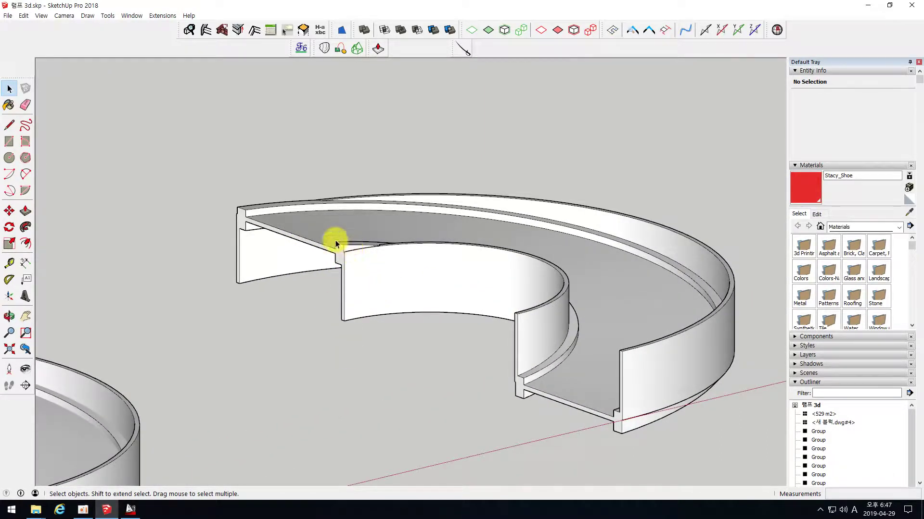
scroll(506, 278, "down", 3)
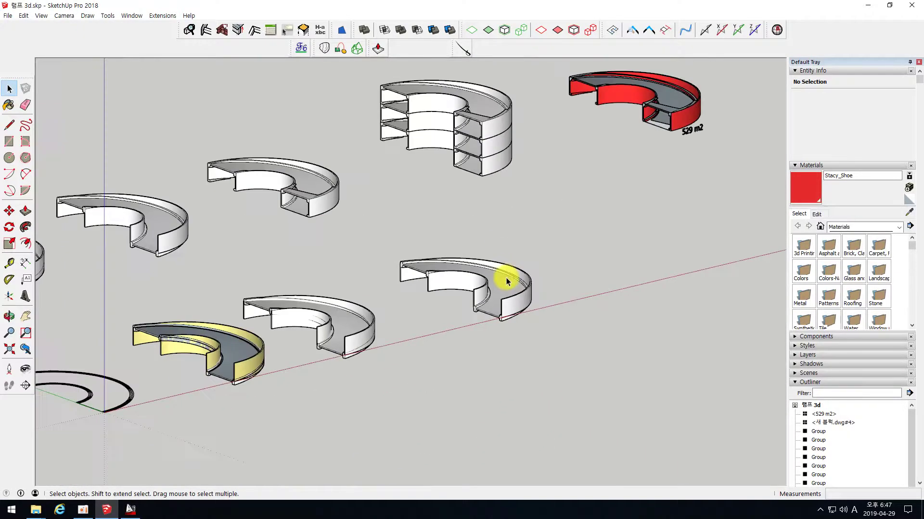
scroll(445, 274, "up", 3)
middle_click_drag(528, 300, 489, 331)
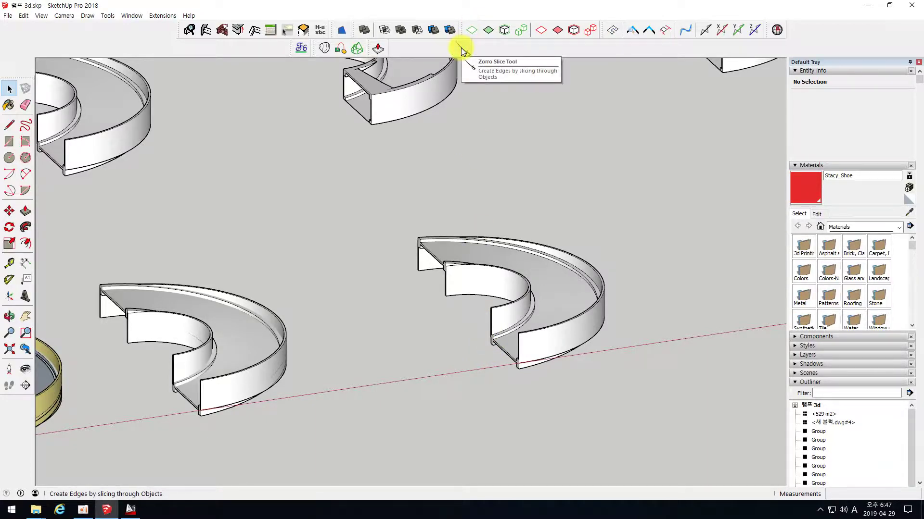
scroll(420, 298, "down", 2)
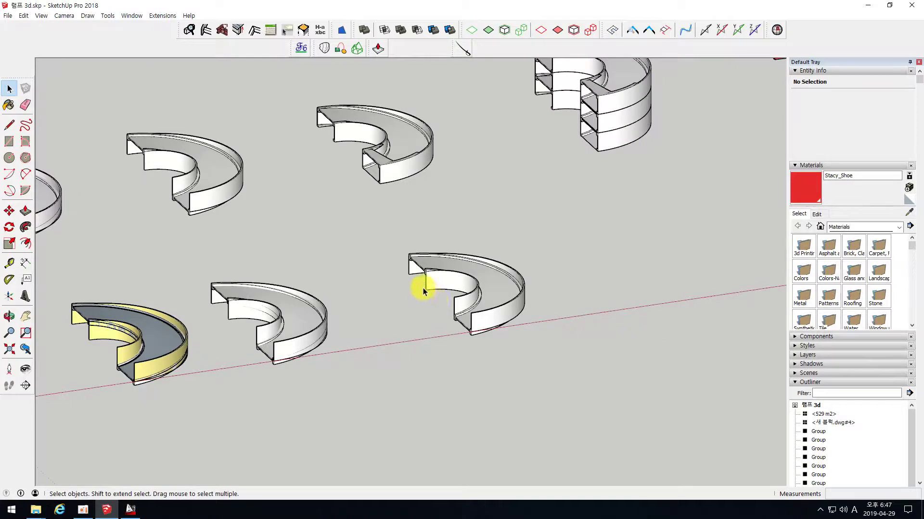
Explode the united ramp group into loose geometry
scroll(423, 288, "up", 5)
left_click(431, 241)
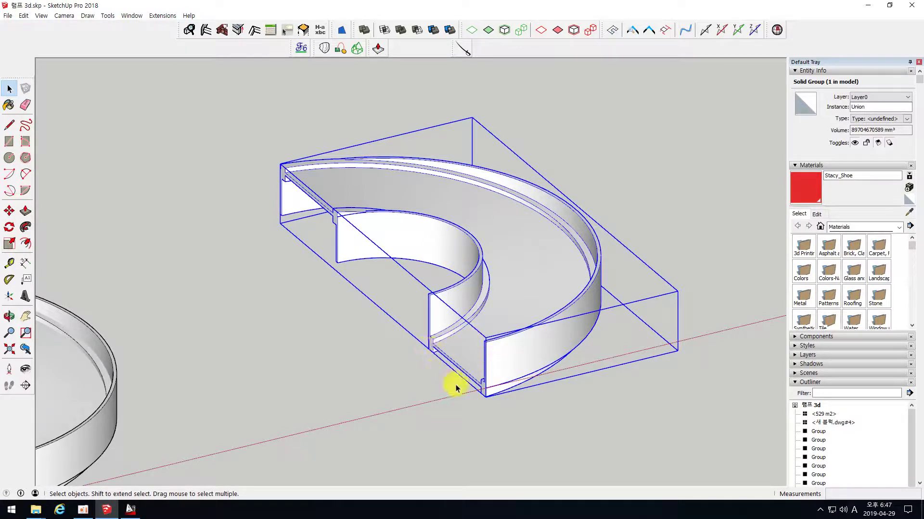
middle_click_drag(541, 353, 428, 216)
middle_click_drag(552, 342, 325, 166)
scroll(556, 354, "down", 1)
scroll(575, 363, "up", 3)
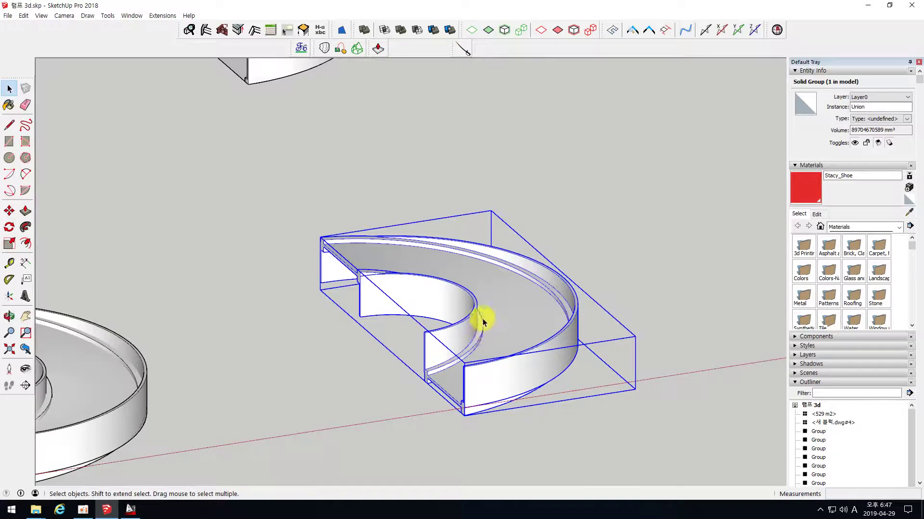
right_click(495, 296)
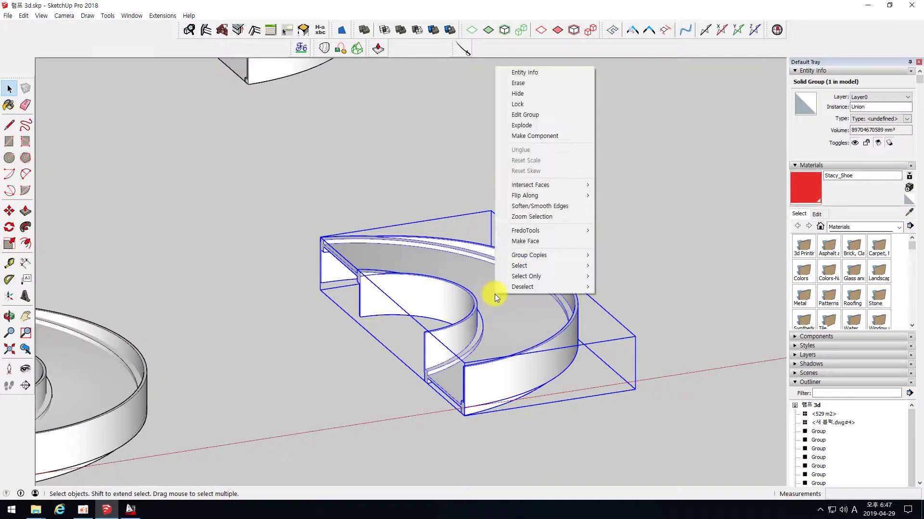
left_click(522, 126)
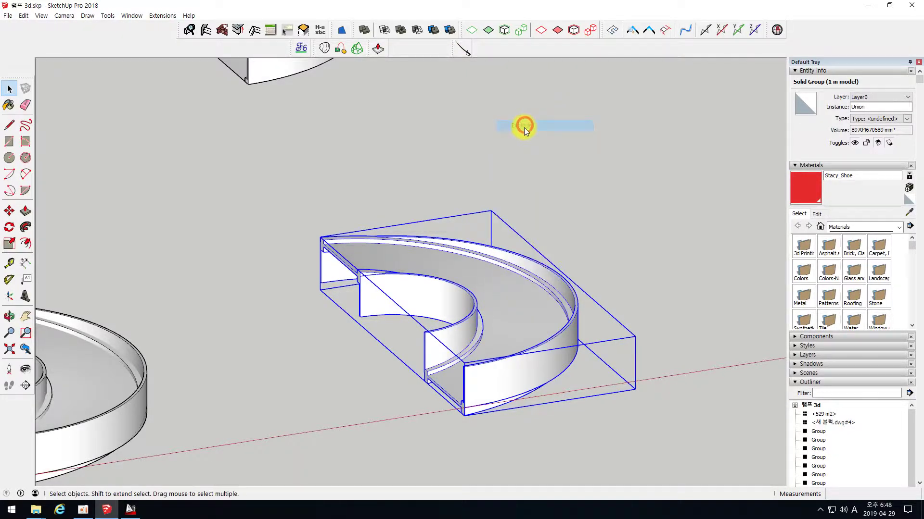
Try a diagonal cut across the whole exploded ramp with the Zorro Slice tool
left_click(458, 191)
left_click(462, 48)
left_click(389, 209)
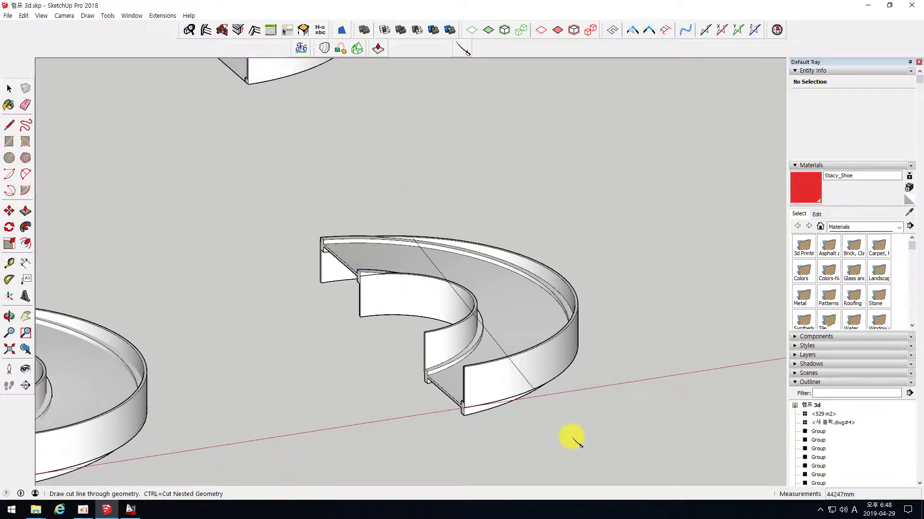
left_click(572, 438)
key("space")
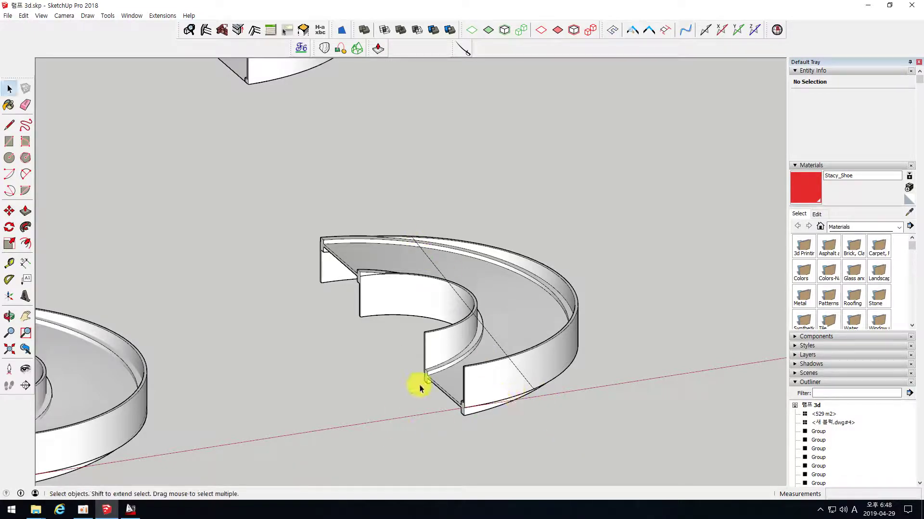
mouse_move(465, 372)
middle_mouse_down()
mouse_move(526, 309)
mouse_move(547, 309)
mouse_move(402, 389)
mouse_move(454, 358)
middle_mouse_up()
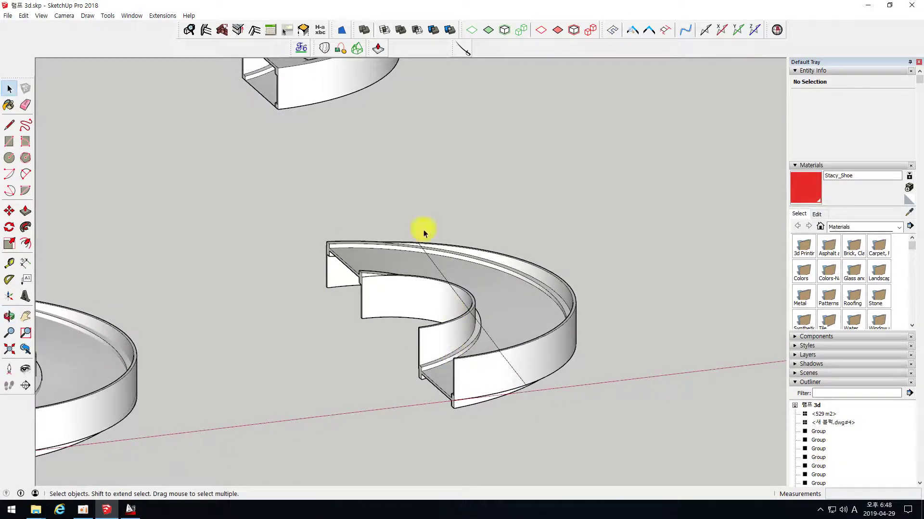
middle_click_drag(543, 361, 611, 367)
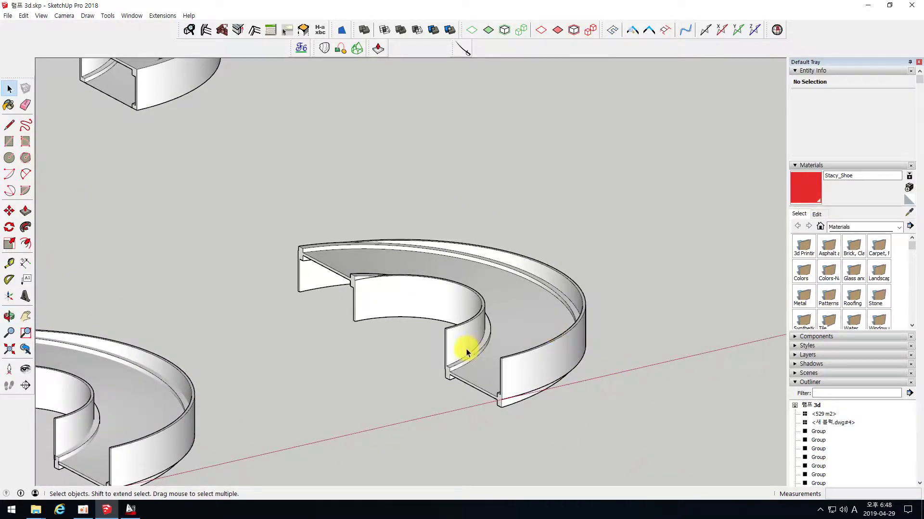
Try another Zorro Slice cut across the middle of the exploded ramp, viewed from a higher angle
scroll(466, 348, "down", 3)
scroll(481, 342, "up", 3)
middle_click_drag(443, 324, 587, 398)
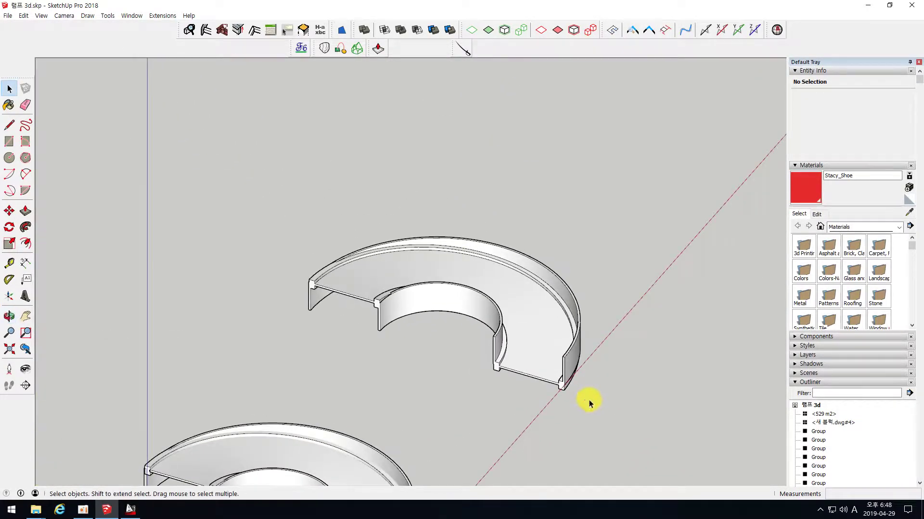
left_click(407, 168)
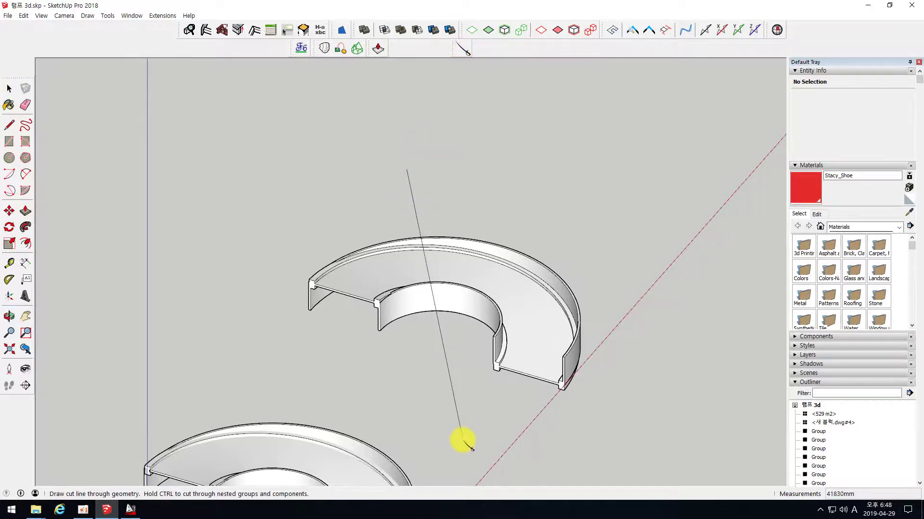
left_click(462, 426)
middle_click_drag(492, 286, 370, 295)
left_click(382, 313)
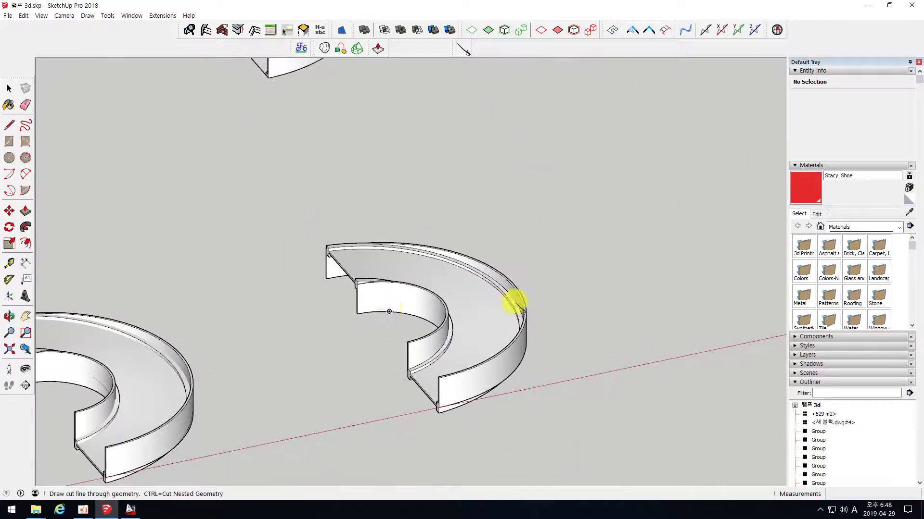
key("Escape")
Select all the geometry of the exploded ramp
middle_click_drag(295, 330, 265, 189)
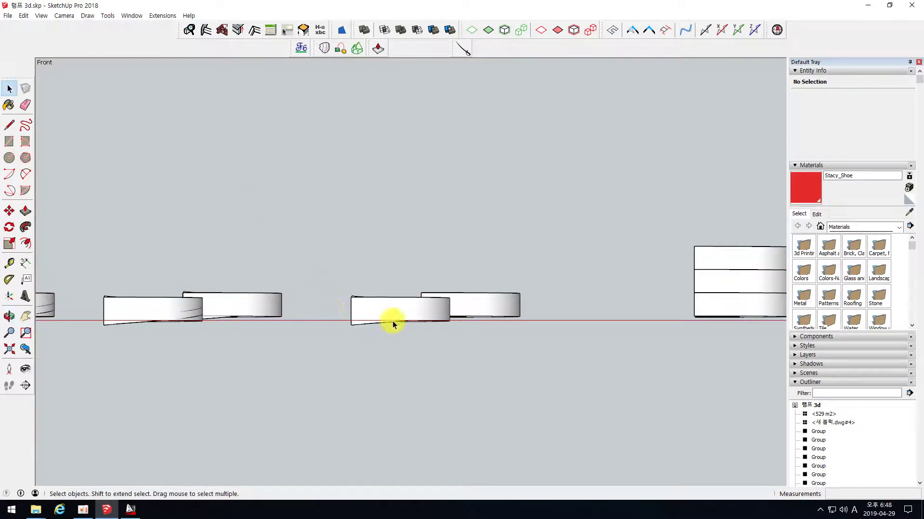
middle_click_drag(342, 302, 336, 373)
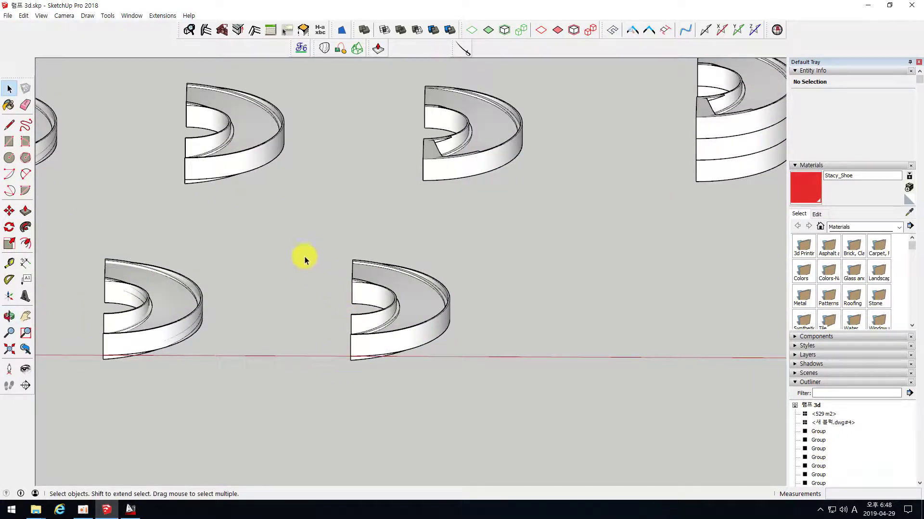
left_click(402, 287)
scroll(404, 288, "down", 3)
left_click_drag(462, 360, 461, 359)
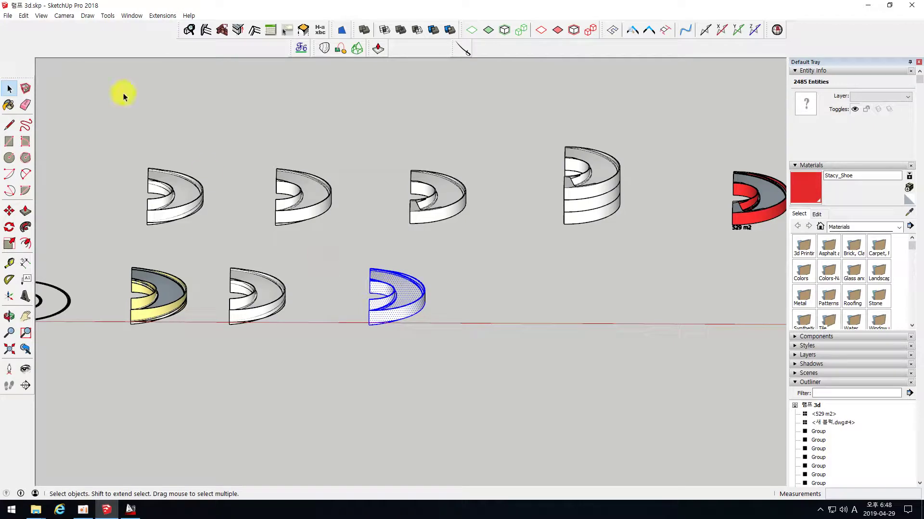
Switch the camera to Perspective and examine the selected ramp from several angles
left_click(45, 18)
left_click(48, 17)
left_click(64, 18)
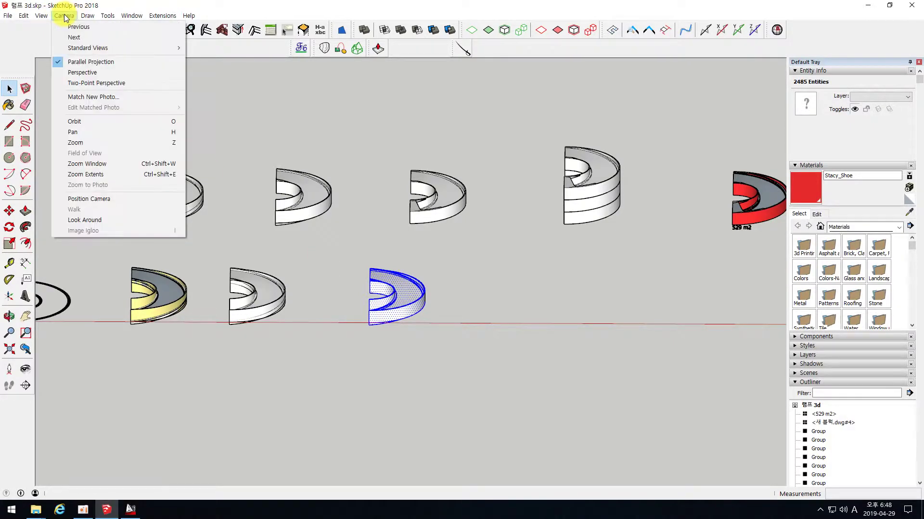
left_click(83, 73)
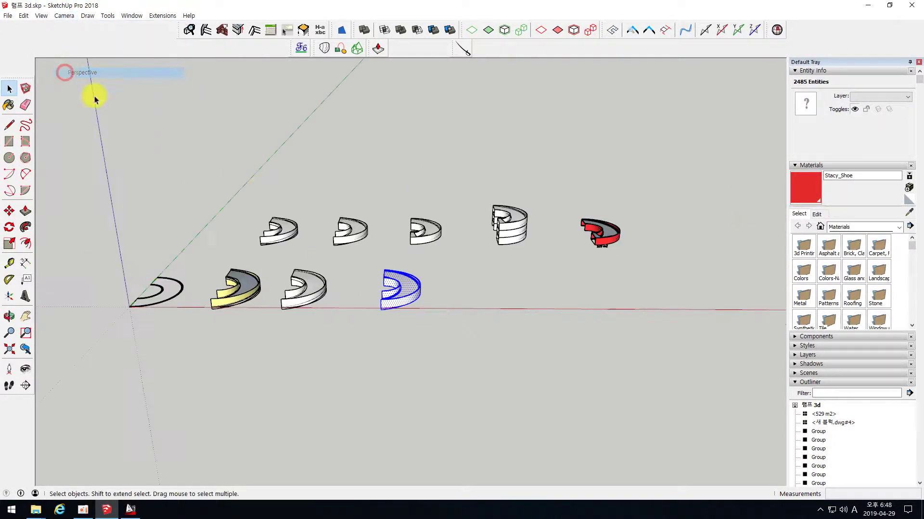
middle_click_drag(356, 265, 437, 292)
scroll(437, 288, "up", 5)
middle_click_drag(366, 280, 447, 280)
scroll(478, 271, "down", 3)
scroll(330, 340, "up", 3)
middle_click_drag(329, 340, 539, 197)
scroll(624, 195, "up", 3)
scroll(448, 252, "down", 2)
middle_click_drag(501, 243, 642, 314)
Set the camera to Parallel Projection and the standard Front view
left_click(66, 16)
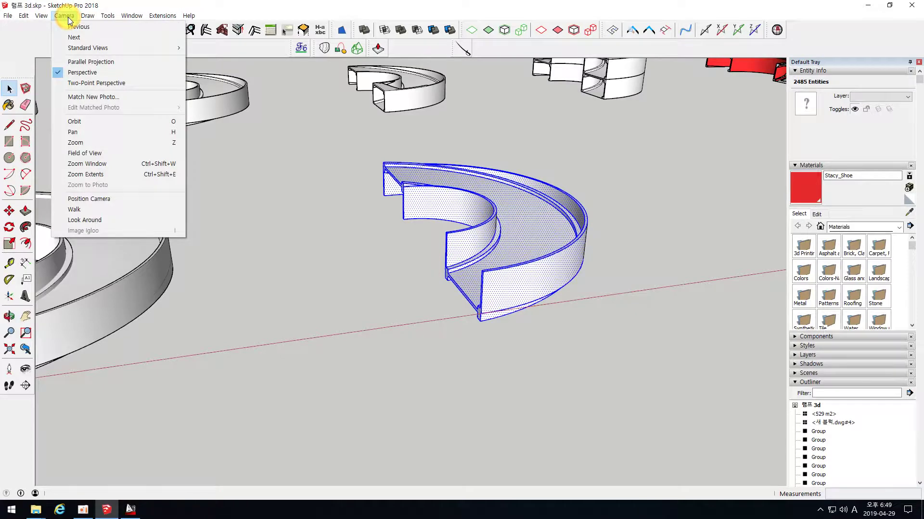
left_click(75, 62)
middle_click_drag(382, 244, 361, 206)
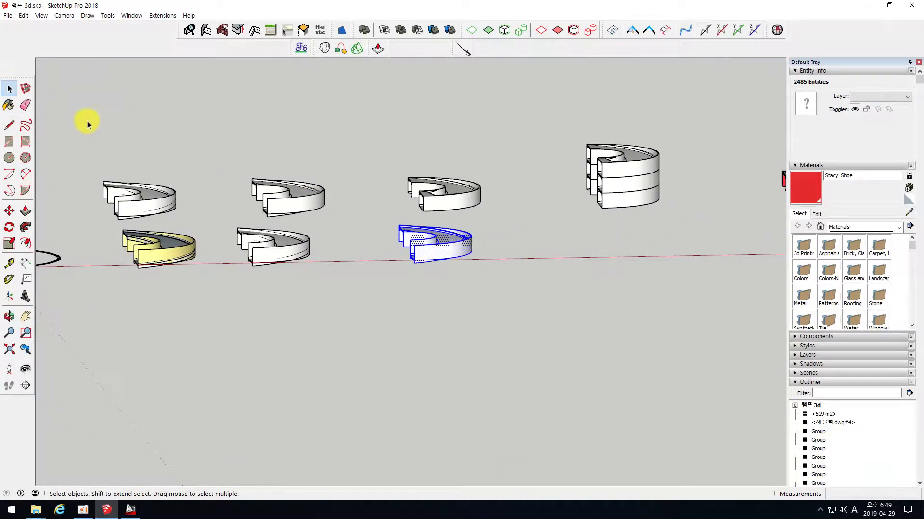
left_click(69, 17)
mouse_move(101, 47)
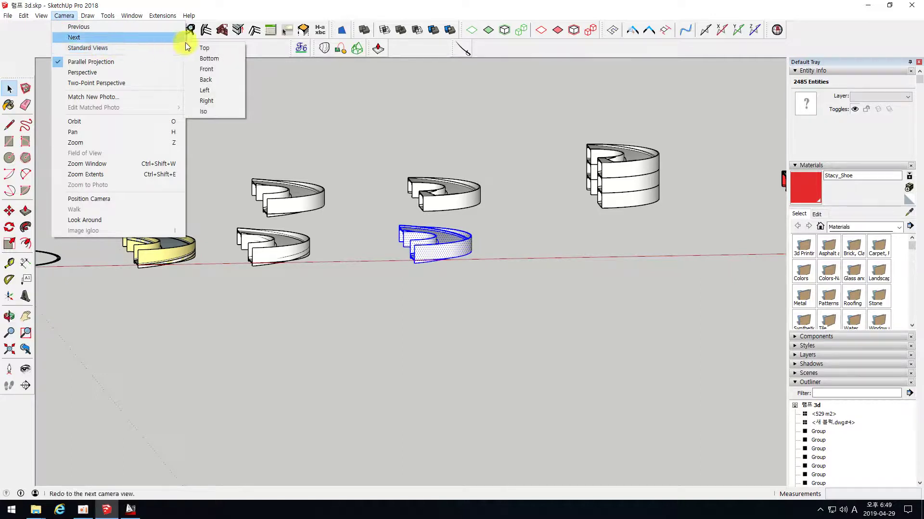
left_click(214, 69)
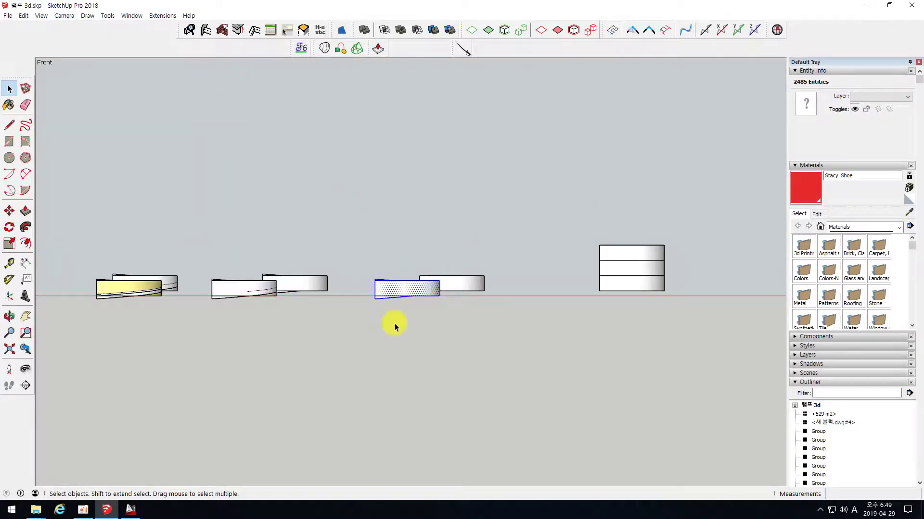
Slice the exploded ramp horizontally along the red axis with the Zorro Slice tool and check the cut on its outer wall
scroll(397, 306, "up", 8)
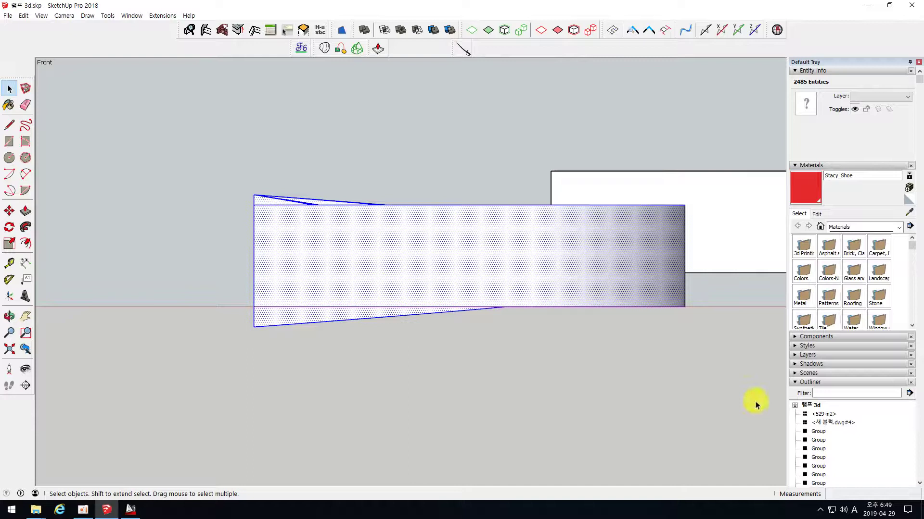
left_click(461, 49)
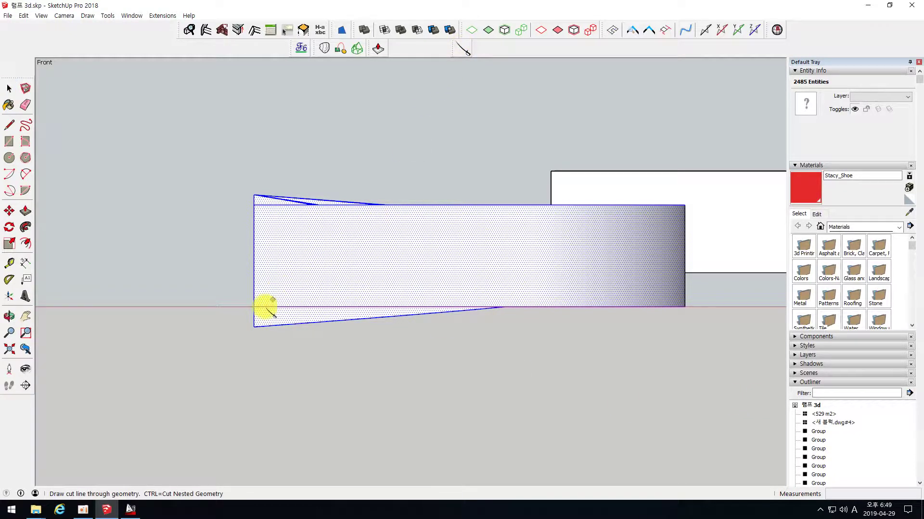
mouse_move(254, 307)
left_mouse_down()
mouse_move(500, 340)
mouse_move(693, 328)
mouse_move(740, 310)
mouse_move(731, 324)
mouse_move(745, 307)
left_mouse_up()
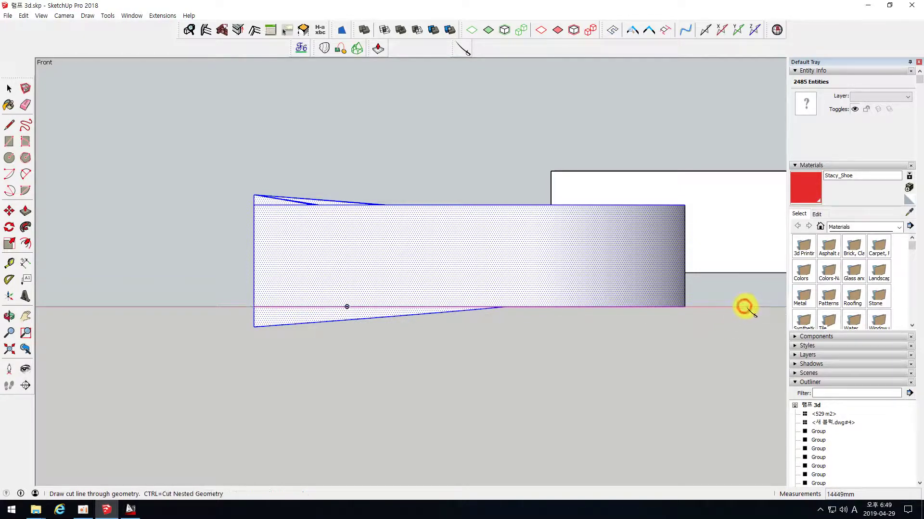
key("space")
middle_click_drag(187, 324, 278, 383)
left_click(373, 394)
middle_click_drag(382, 383, 358, 284)
left_click(439, 397)
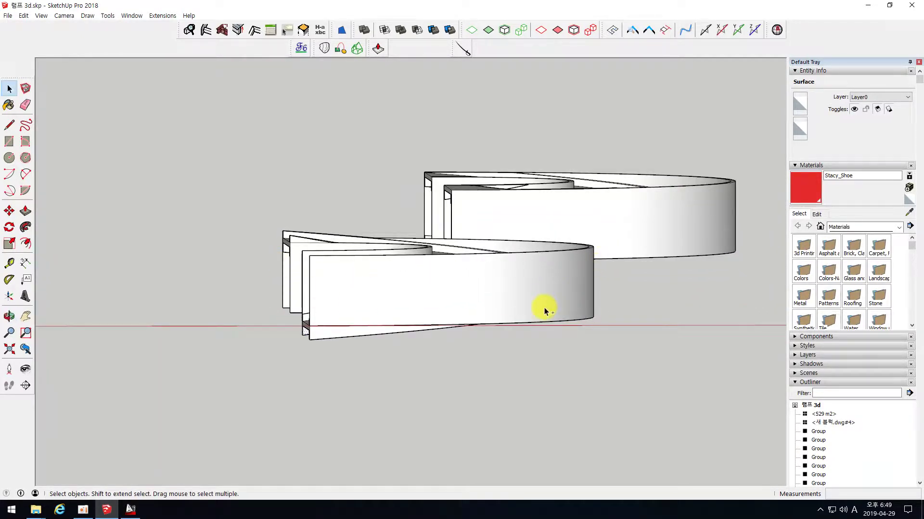
Undo the slice and the earlier edits until the ramp's separate solid groups are restored
left_click(385, 356)
middle_click_drag(385, 356, 367, 280)
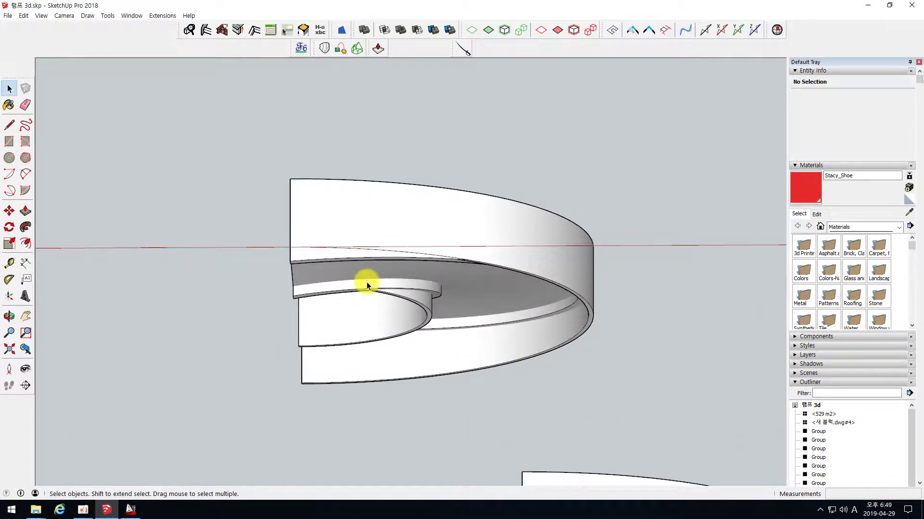
key("ctrl+z")
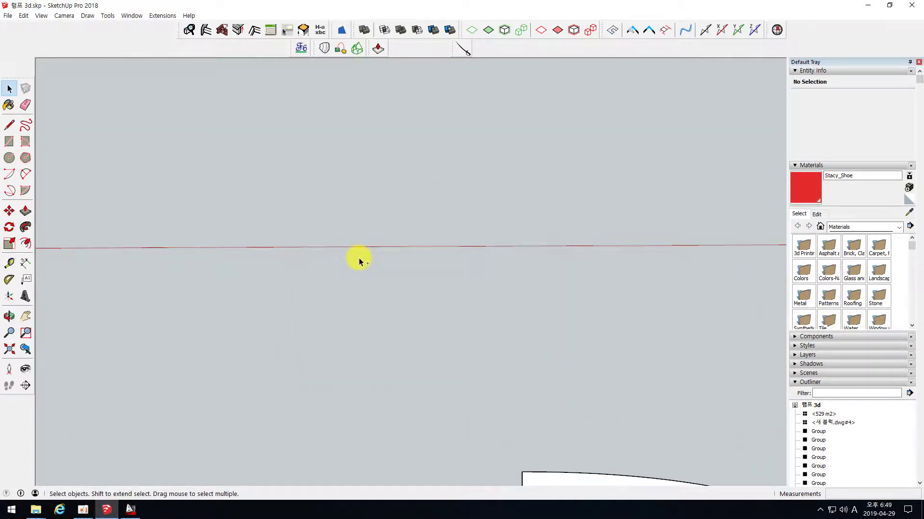
key("ctrl+y")
left_click(356, 257)
middle_click_drag(356, 257, 383, 370)
left_click(377, 443)
scroll(380, 319, "up", 3)
scroll(396, 339, "down", 3)
scroll(407, 369, "down", 3)
Move the ramp's four solid groups about 5356 mm along the green axis
left_click_drag(560, 427, 488, 378)
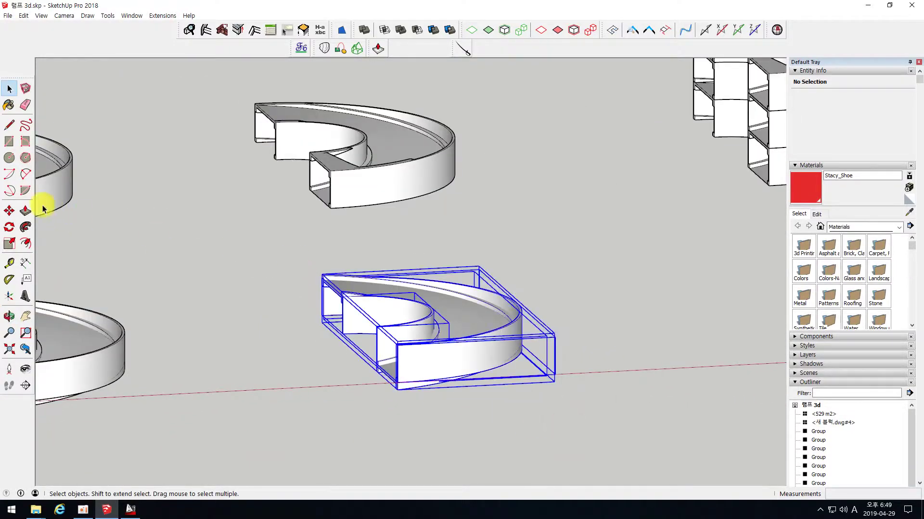
left_click(9, 211)
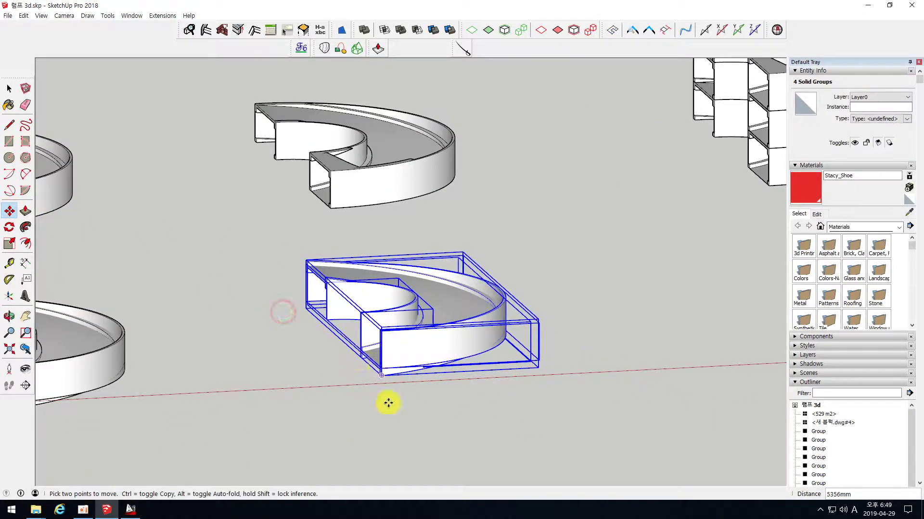
key("space")
Examine the individual wall and slab groups of the moved ramp, especially where the slab drops below the outer wall
left_click(403, 409)
scroll(399, 376, "up", 3)
scroll(401, 375, "up", 5)
middle_click_drag(406, 366, 449, 341)
left_click(505, 374)
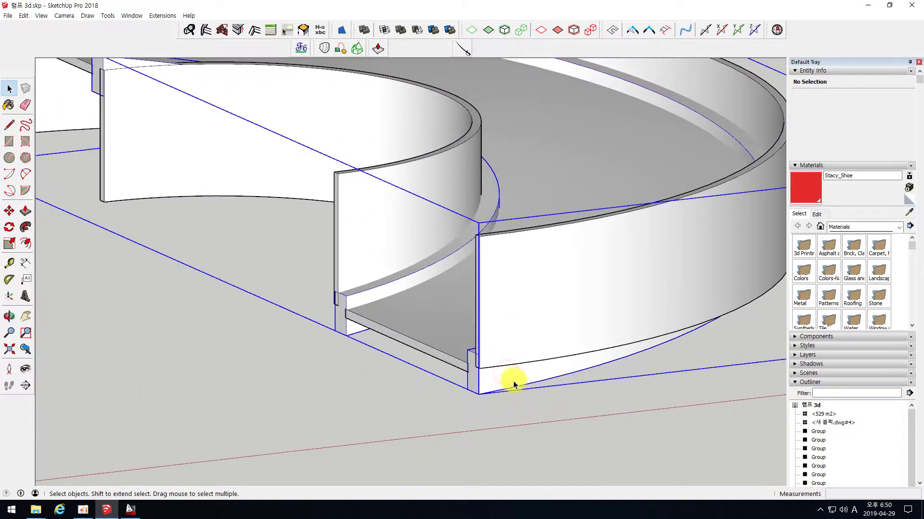
scroll(478, 374, "up", 2)
scroll(481, 385, "down", 5)
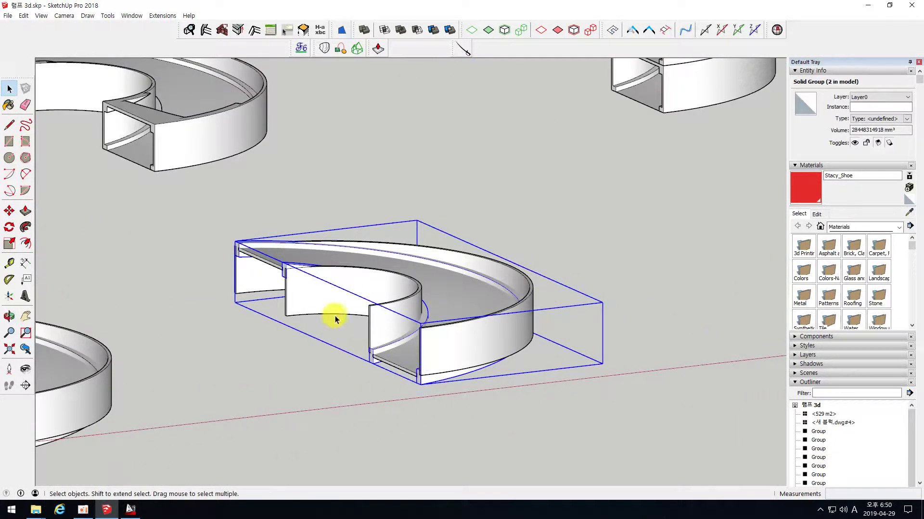
left_click(350, 289)
mouse_move(327, 320)
middle_mouse_down()
mouse_move(330, 375)
mouse_move(337, 309)
middle_mouse_up()
Unite the ramp's four solid groups into a single solid with Union and check the merged group
left_click_drag(244, 245, 567, 483)
left_click(402, 31)
left_click(561, 298)
scroll(425, 414, "up", 5)
middle_click_drag(424, 406, 378, 362)
left_click(394, 351)
scroll(426, 350, "down", 2)
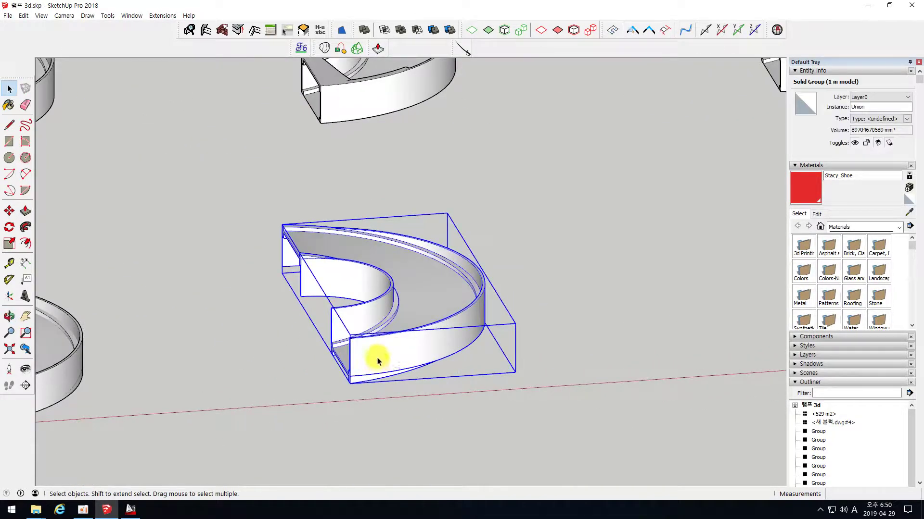
Explode the united ramp and select all of its geometry
right_click(374, 308)
left_click(432, 137)
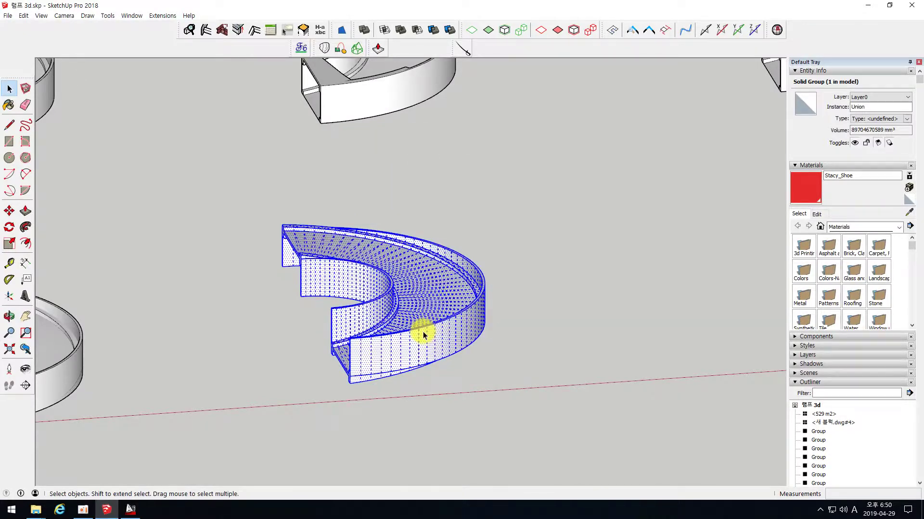
left_click(232, 278)
left_click_drag(221, 195, 605, 445)
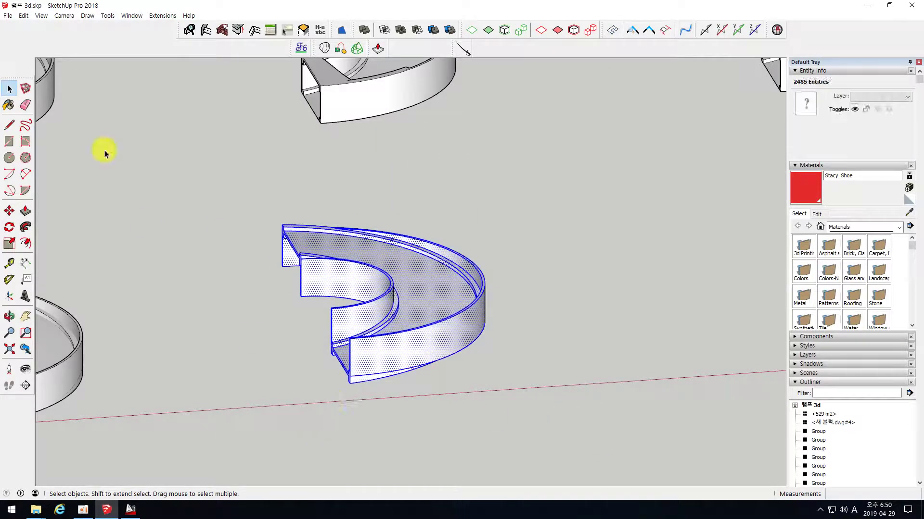
Set the camera to the standard Front view, framed on the selected ramp
left_click(69, 17)
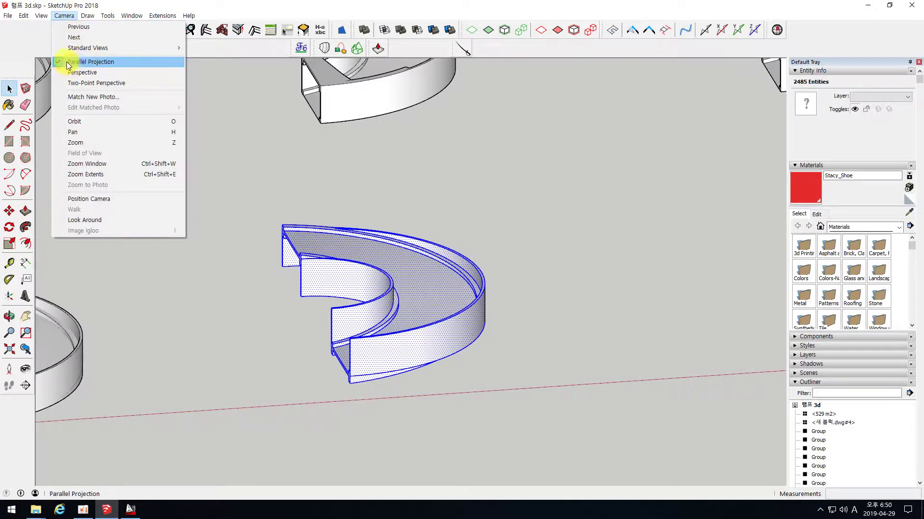
mouse_move(87, 48)
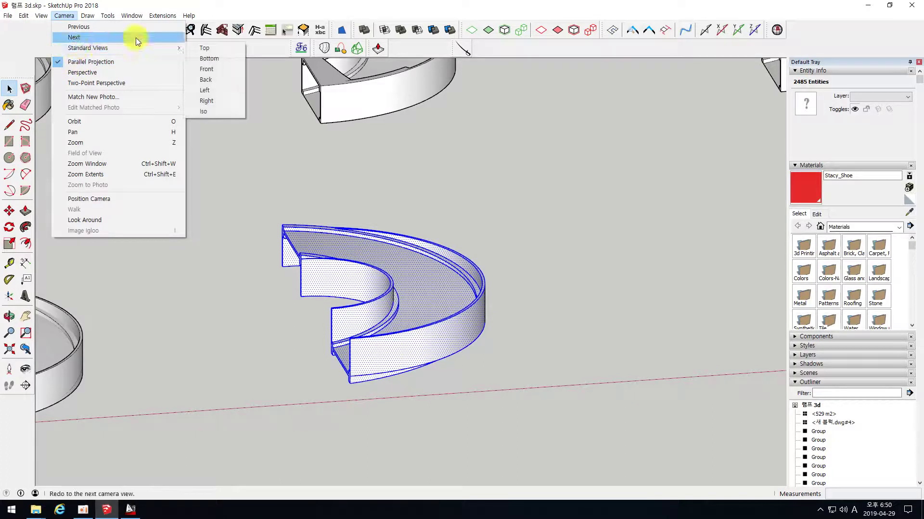
left_click(204, 69)
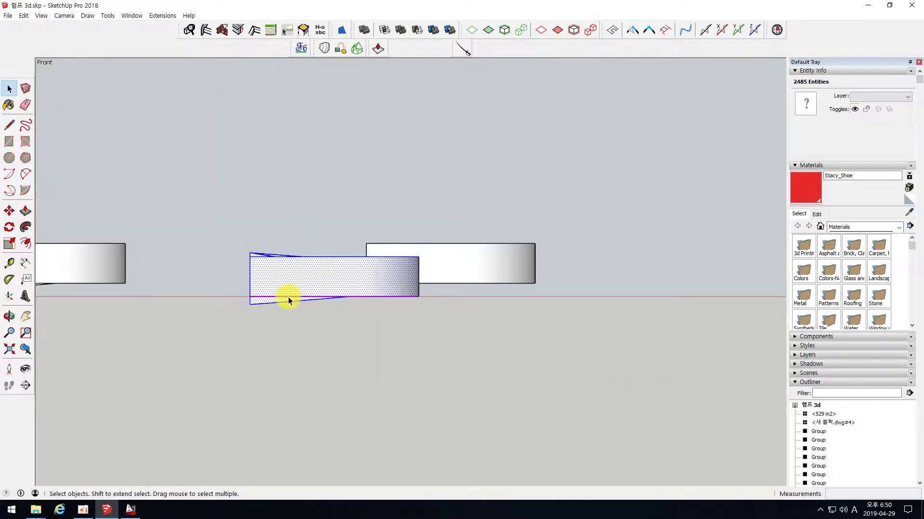
scroll(292, 298, "up", 4)
scroll(289, 298, "down", 1)
scroll(293, 297, "up", 1)
scroll(292, 299, "down", 2)
scroll(295, 302, "up", 3)
scroll(290, 302, "down", 1)
Slice the ramp horizontally along the outer wall's bottom edge with Zorro Slice and check the cut at both ends
left_click(463, 48)
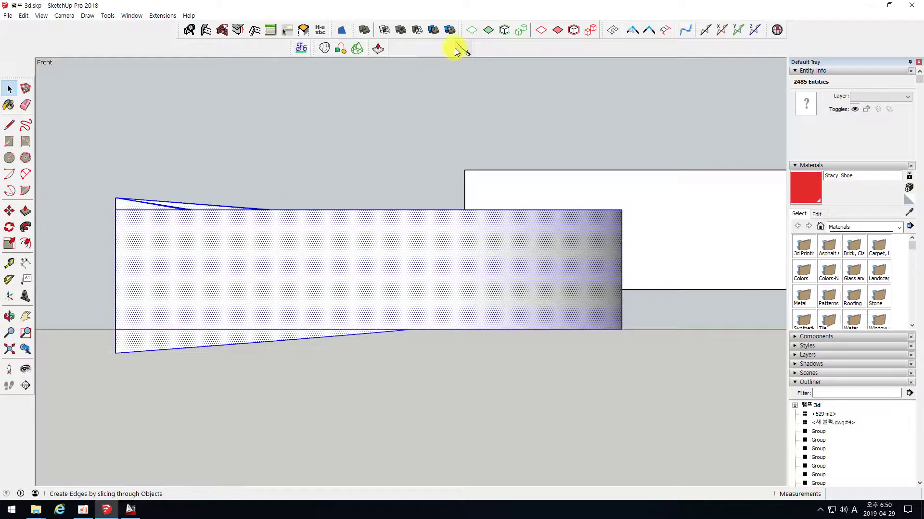
left_click(116, 329)
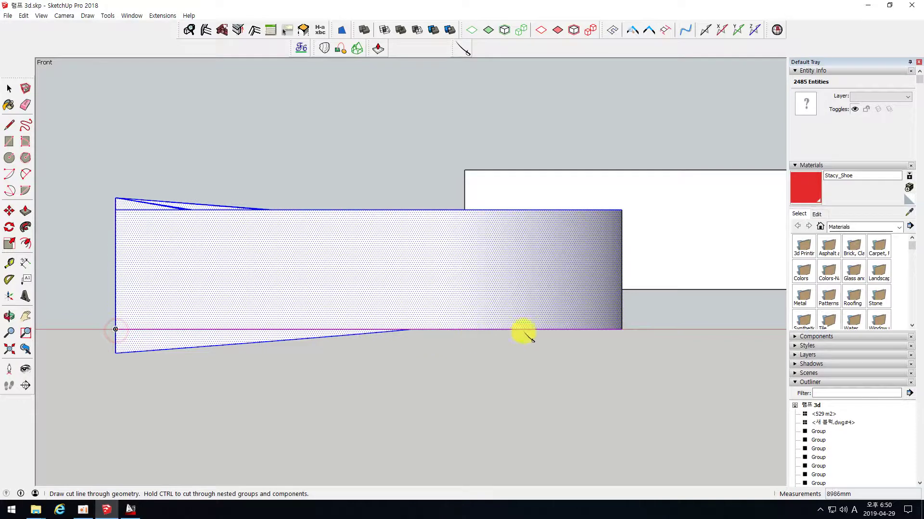
left_click(703, 330)
middle_click_drag(207, 360, 398, 361)
key("space")
left_click(159, 416)
scroll(295, 260, "down", 3)
scroll(347, 370, "up", 5)
scroll(474, 372, "down", 5)
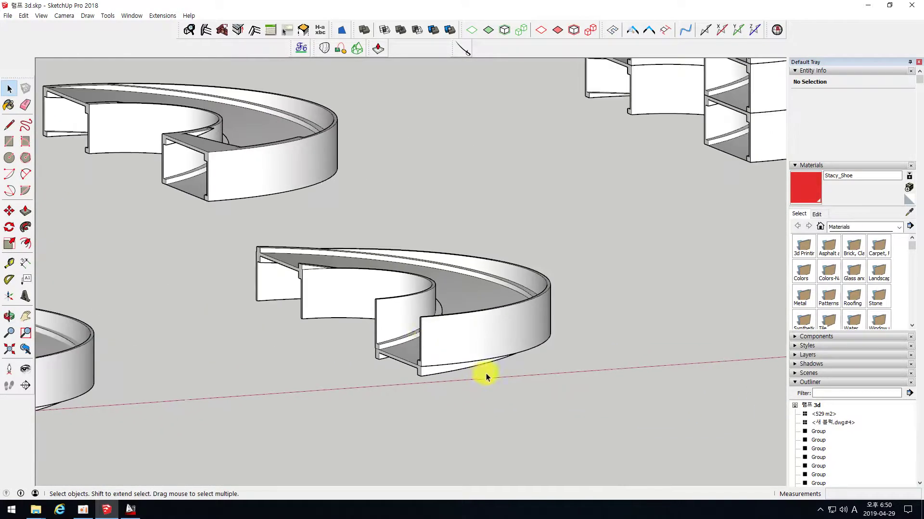
scroll(310, 275, "up", 8)
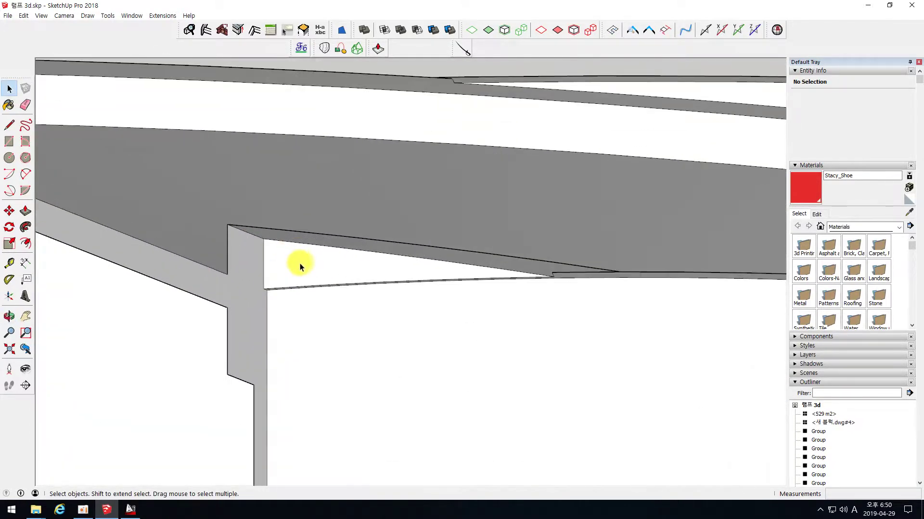
middle_click_drag(299, 262, 299, 346)
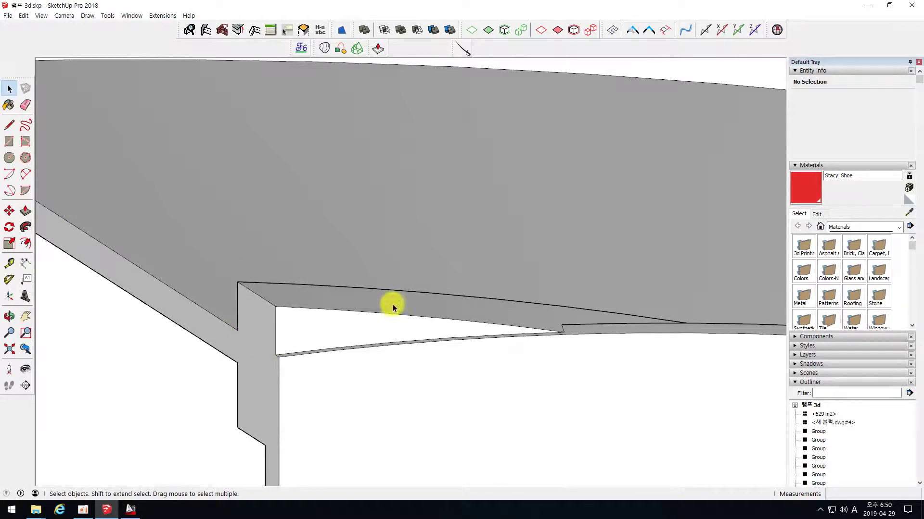
Select all the ramp geometry again and return to the standard Front view
scroll(238, 217, "down", 10)
left_click_drag(98, 135, 569, 422)
left_click(64, 15)
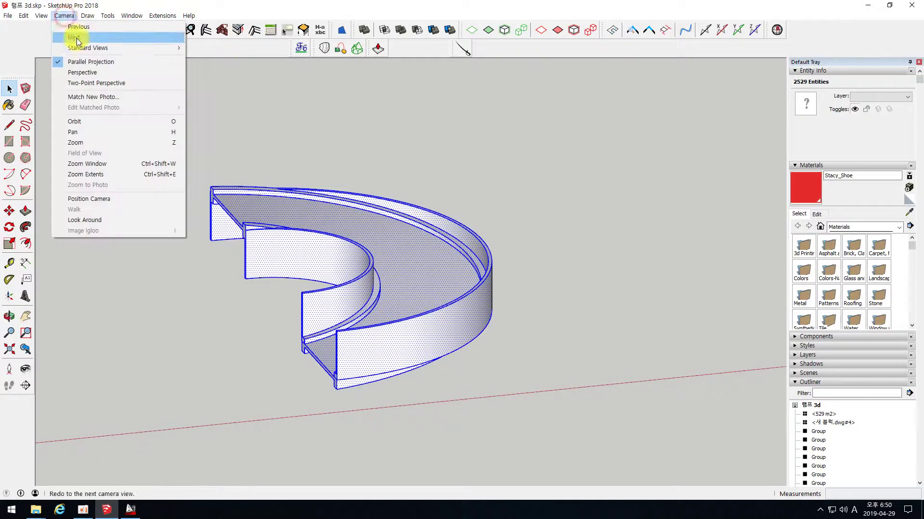
mouse_move(65, 48)
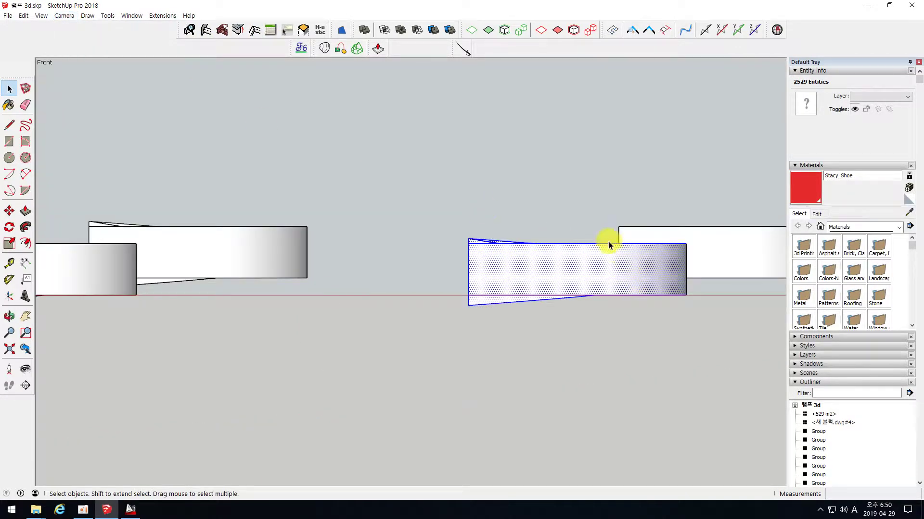
scroll(609, 244, "up", 4)
Slice the ramp horizontally along the outer wall's top edge with Zorro Slice and check the cut at its upper end
left_click(463, 48)
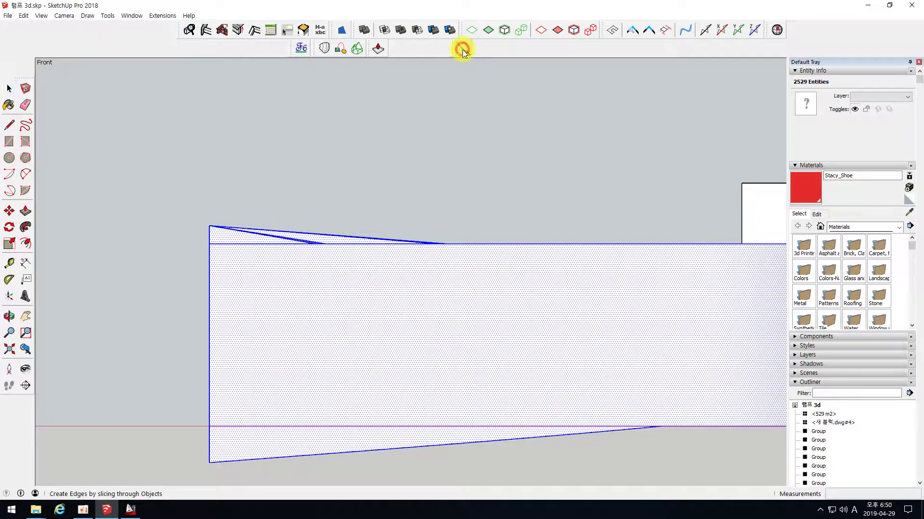
left_click(208, 244)
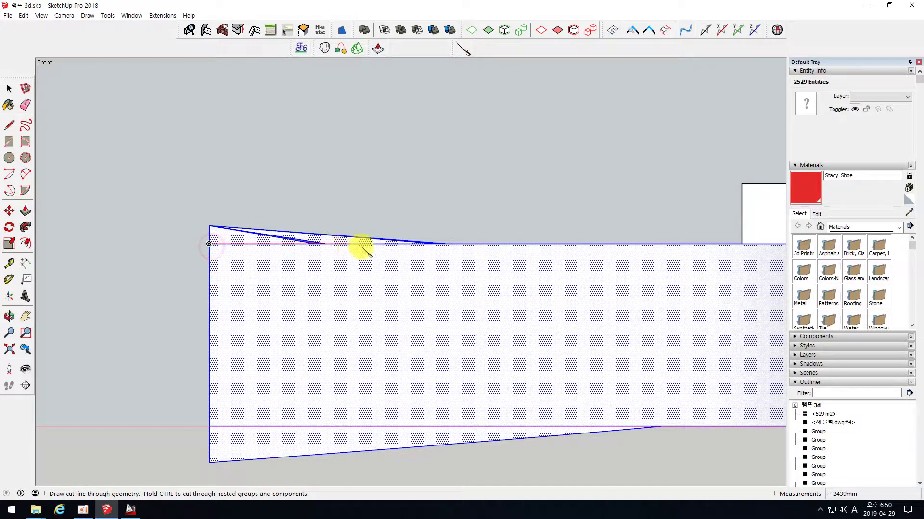
scroll(340, 245, "down", 1)
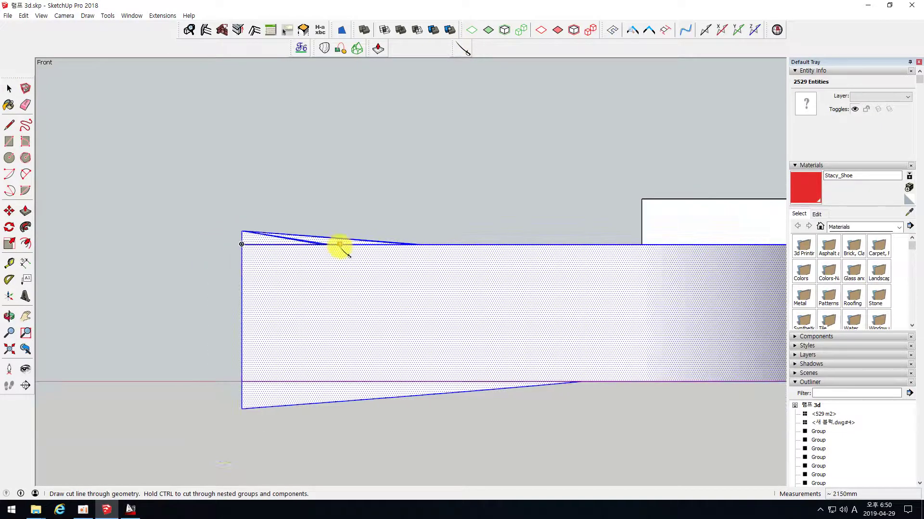
left_click(492, 244)
scroll(493, 245, "down", 1)
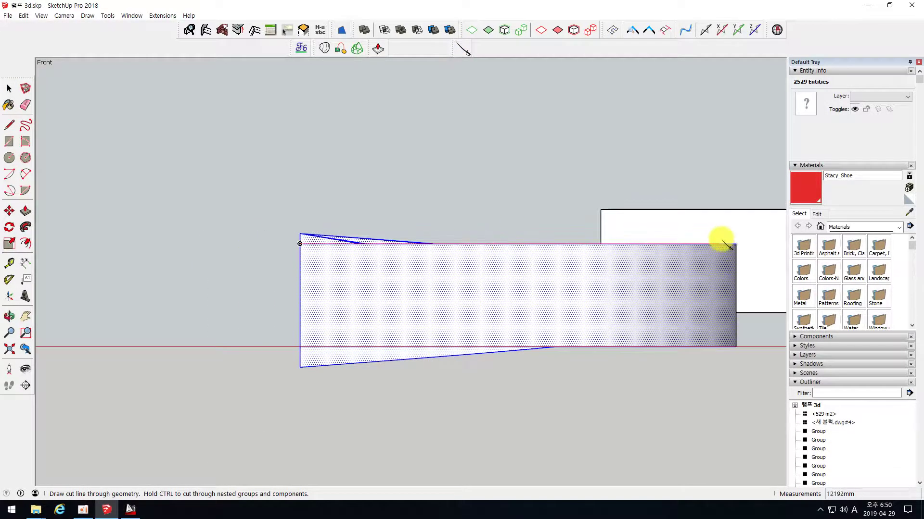
left_click(764, 244)
key("space")
middle_click_drag(223, 218, 93, 222)
scroll(105, 188, "up", 3)
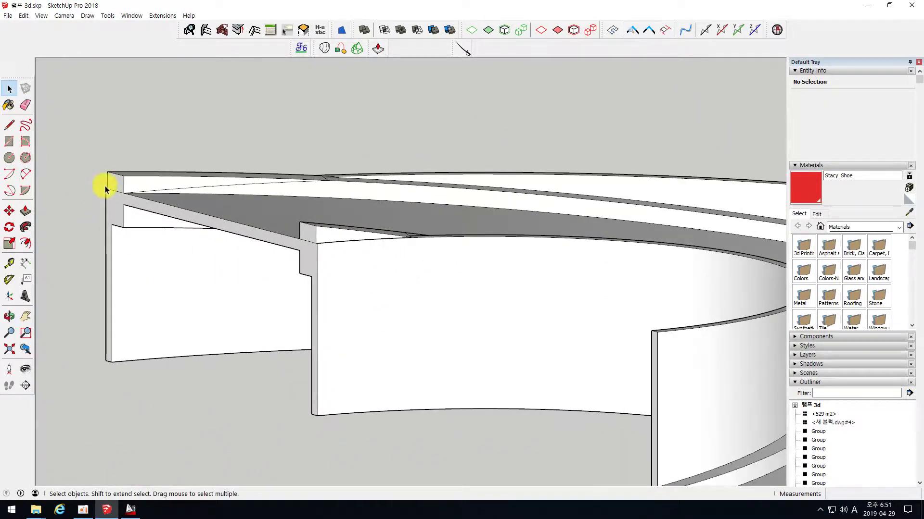
Examine the faces separated by the top and bottom cuts at the ramp's inner and outer walls
left_click(305, 232)
scroll(274, 234, "down", 5)
middle_click_drag(275, 237, 340, 262)
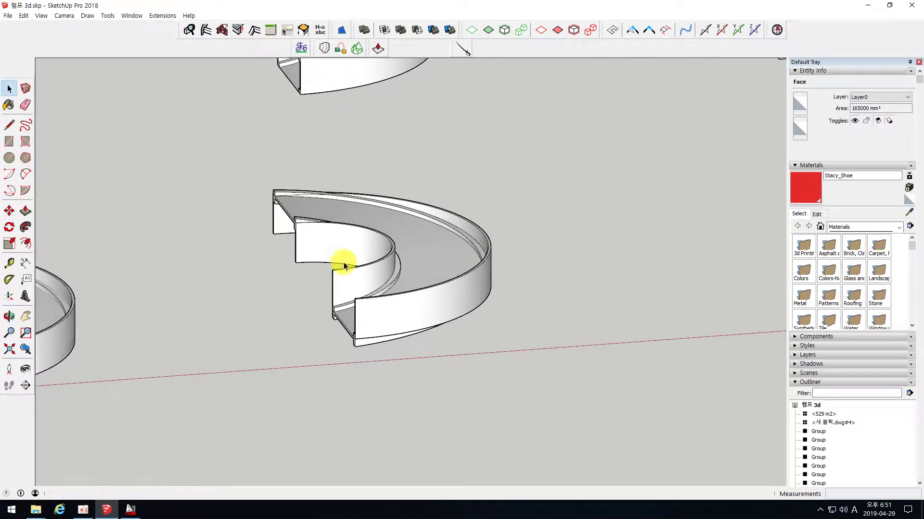
scroll(310, 231, "up", 2)
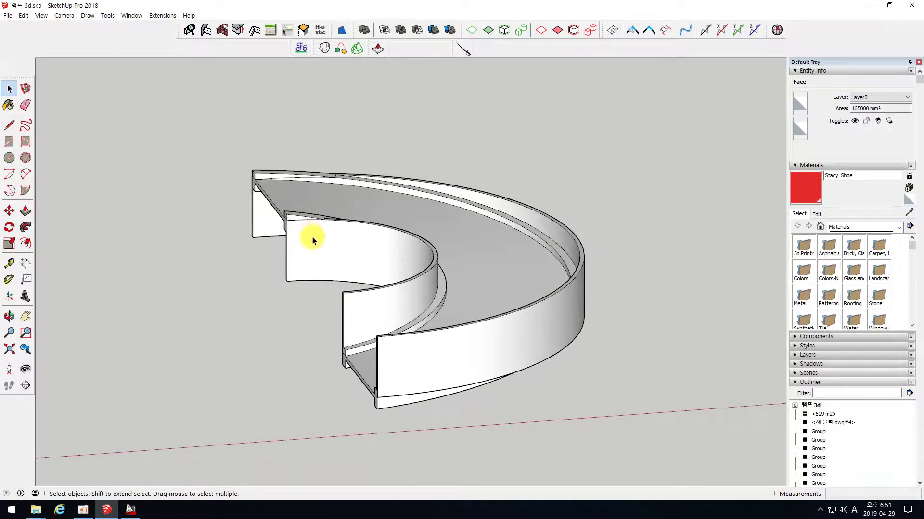
scroll(291, 219, "up", 2)
left_click(298, 221)
scroll(301, 220, "down", 1)
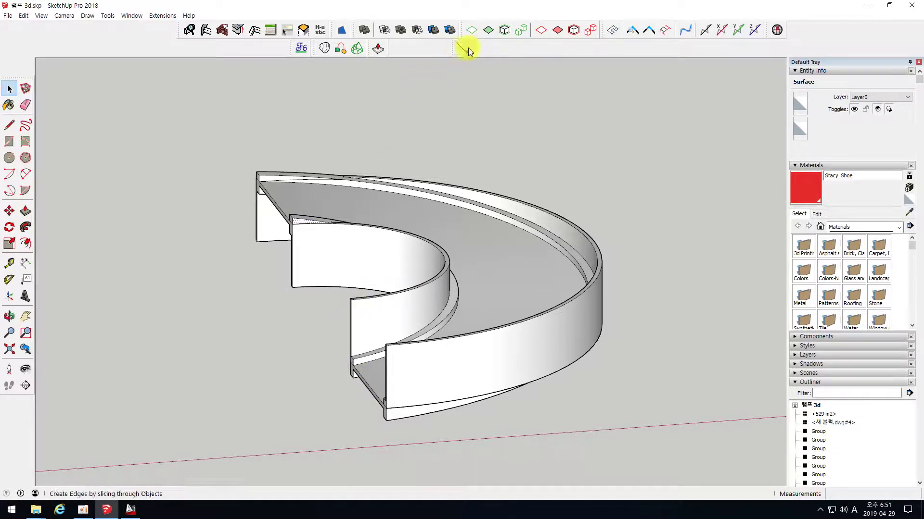
middle_click_drag(374, 241, 351, 226)
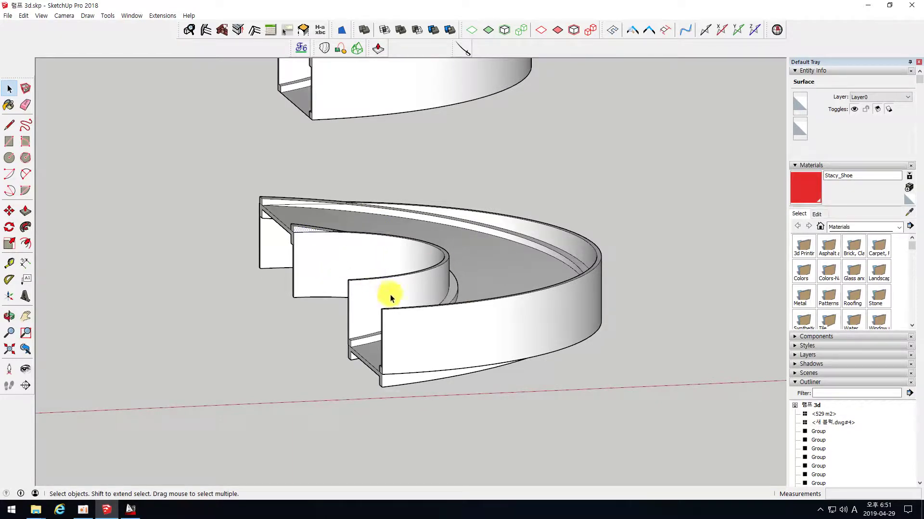
middle_click_drag(389, 296, 347, 279)
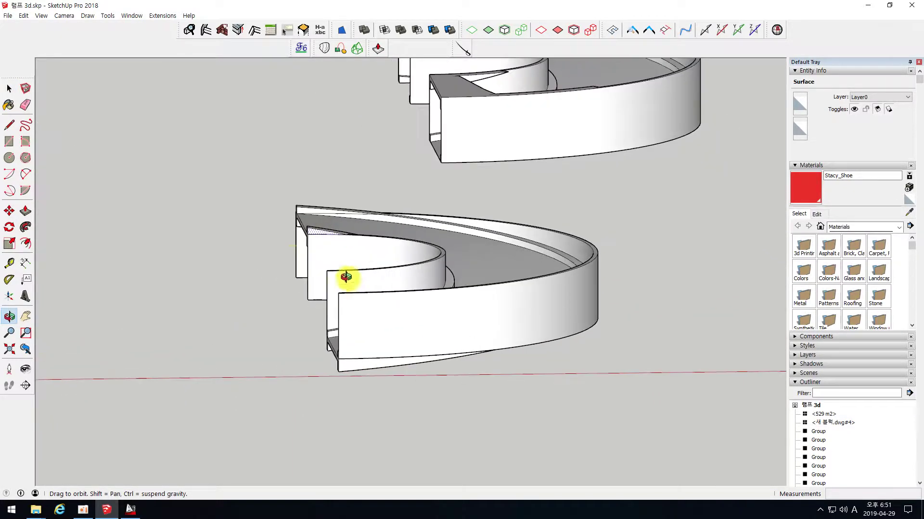
In the standard Front view, select the ramp geometry below the bottom cut and add the geometry above the top cut
left_click(41, 16)
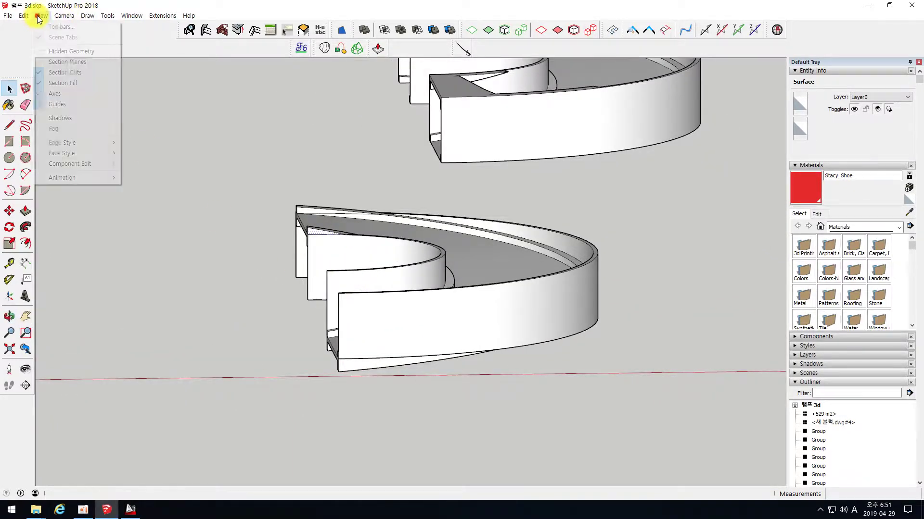
mouse_move(147, 46)
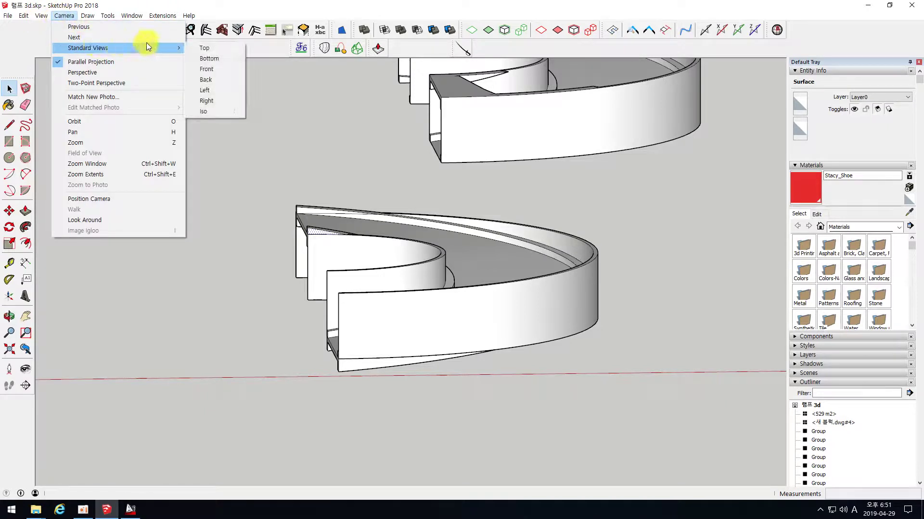
left_click(217, 73)
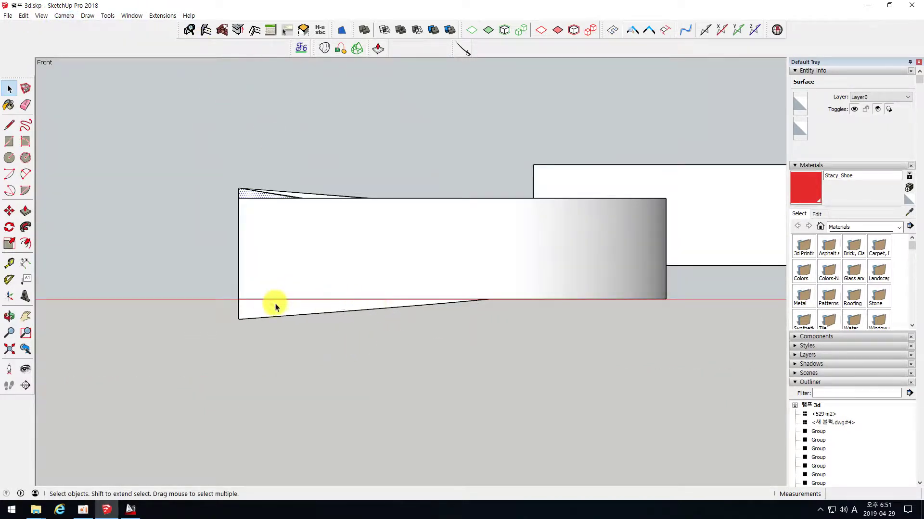
left_click_drag(279, 322, 253, 317)
scroll(272, 321, "up", 2)
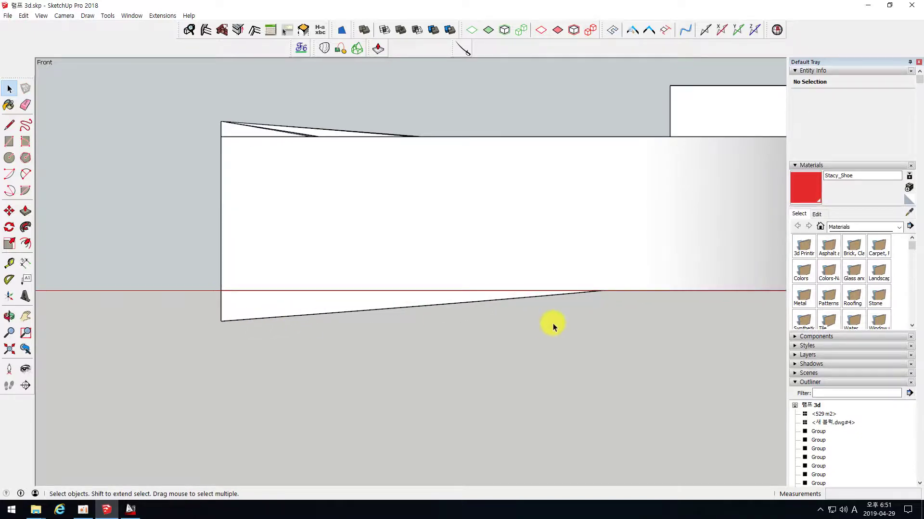
left_click_drag(667, 336, 160, 303)
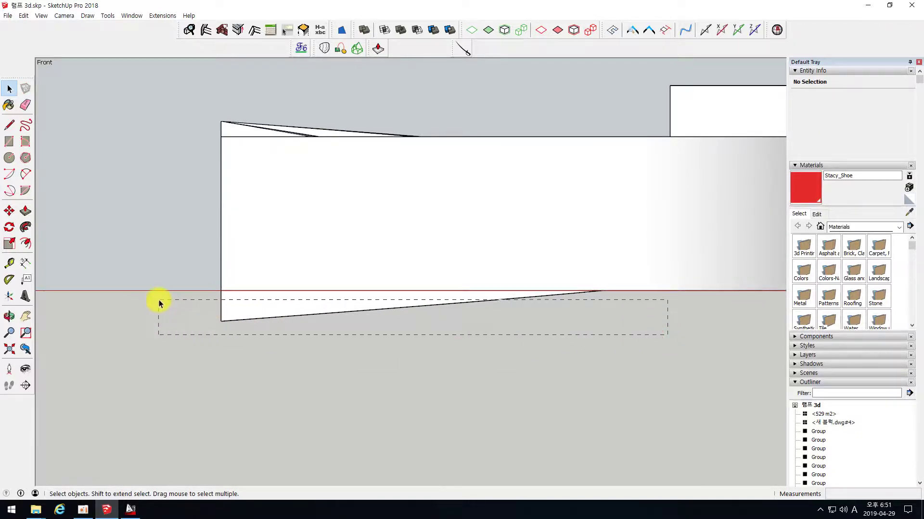
left_click_drag(157, 295, 158, 295)
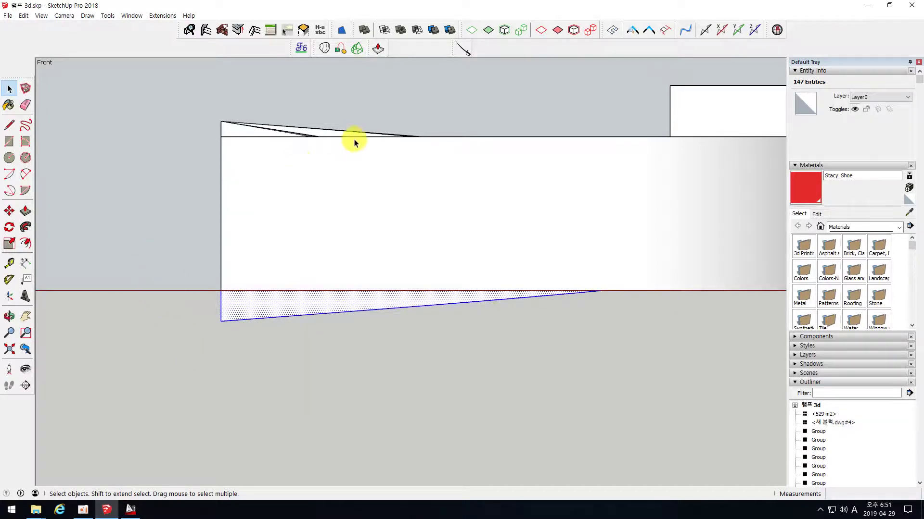
left_click_drag(432, 137, 159, 92, "ctrl")
middle_click_drag(159, 174, 161, 217)
scroll(157, 220, "down", 3)
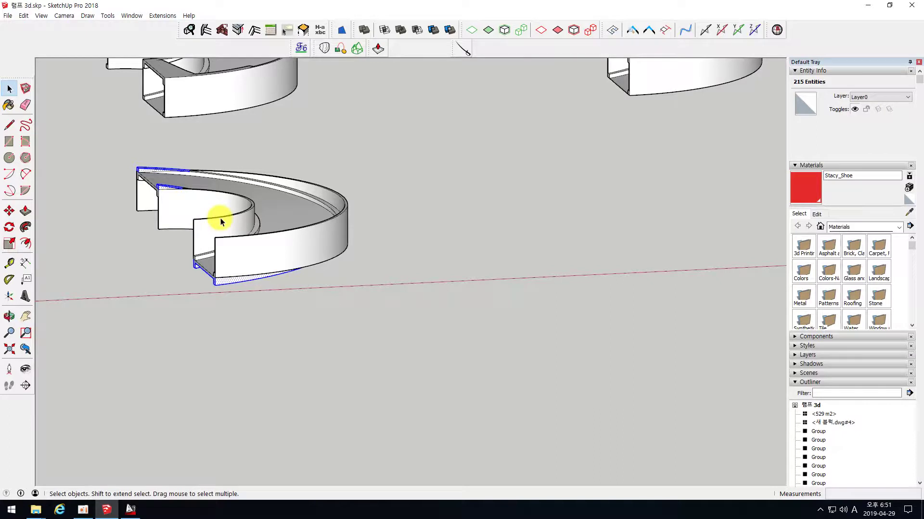
Reduce the selection to faces only and copy the cut-off pieces along the red axis, clear of the ramp
left_click(488, 32)
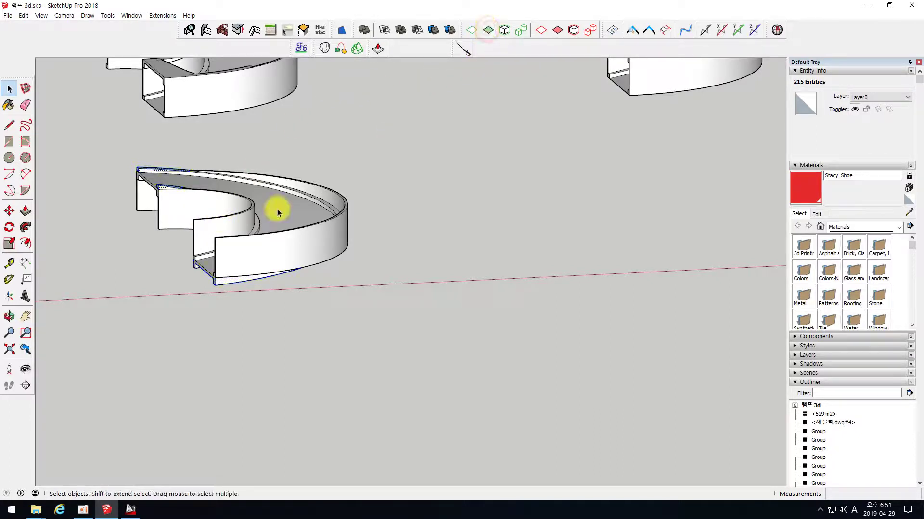
left_click(9, 212)
left_click(142, 296)
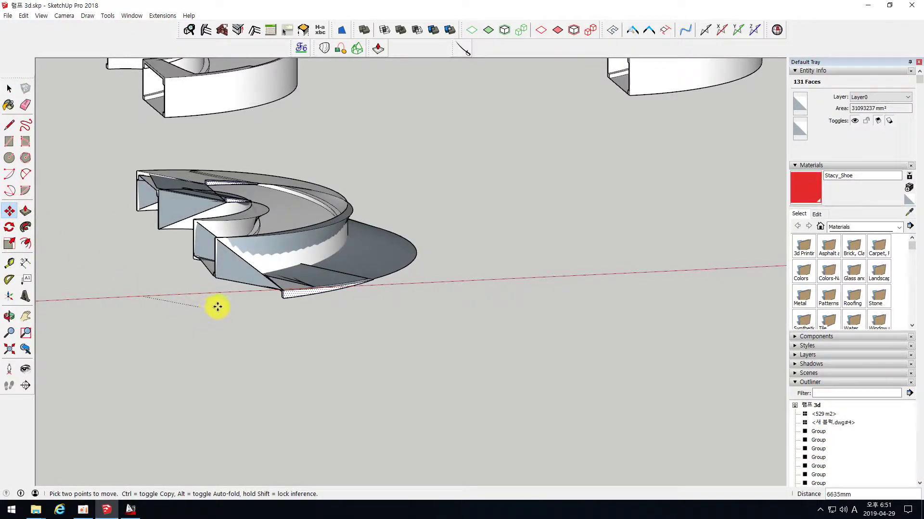
key("ctrl")
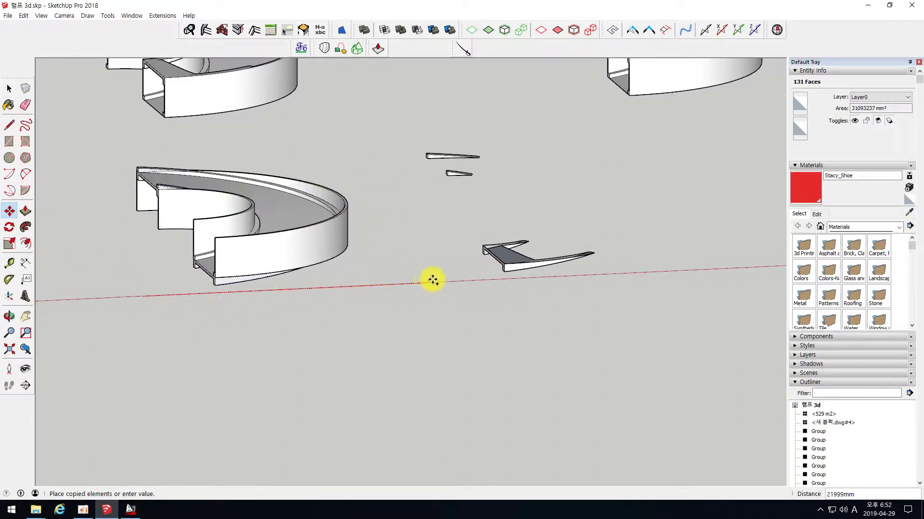
left_click(473, 282)
key("space")
left_click(513, 323)
middle_click_drag(534, 240, 229, 241)
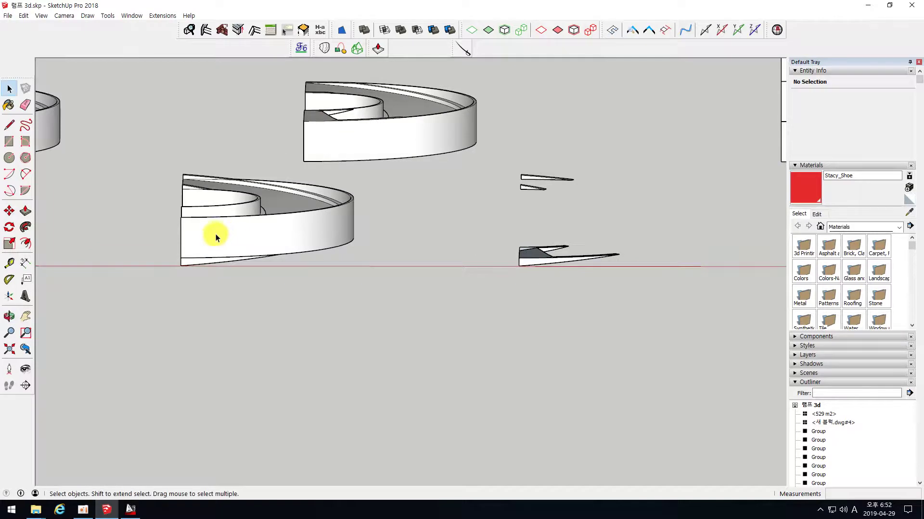
In the standard Front view, delete the original ramp's geometry below the bottom cut and above the top cut
left_click(64, 16)
mouse_move(115, 48)
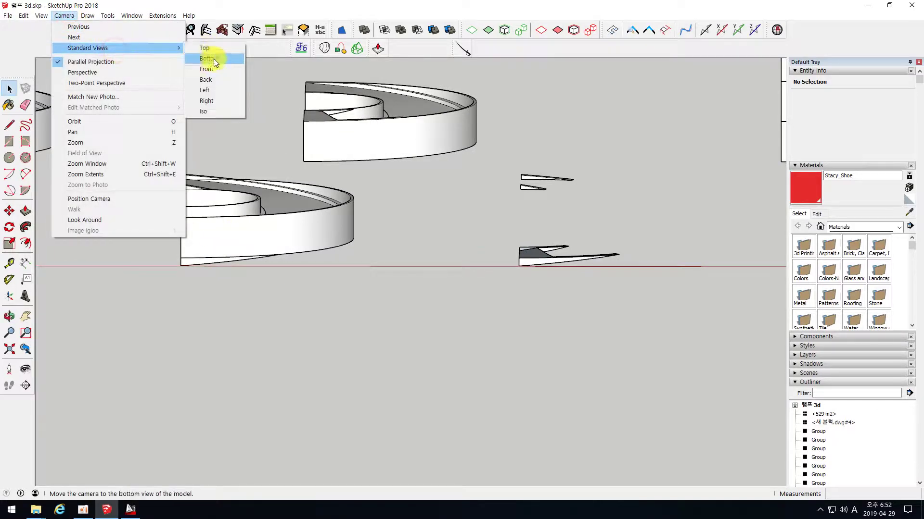
left_click(210, 70)
scroll(184, 313, "up", 4)
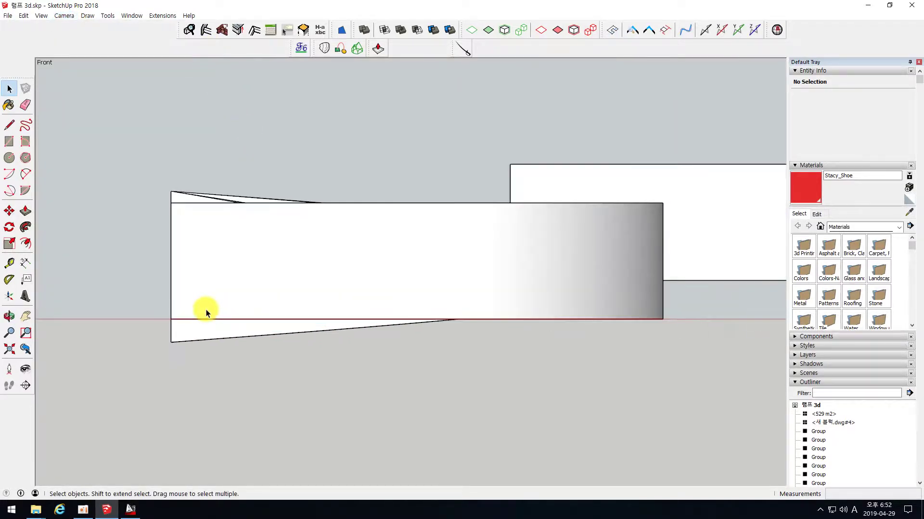
scroll(195, 320, "down", 3)
scroll(180, 323, "up", 2)
scroll(258, 325, "up", 3)
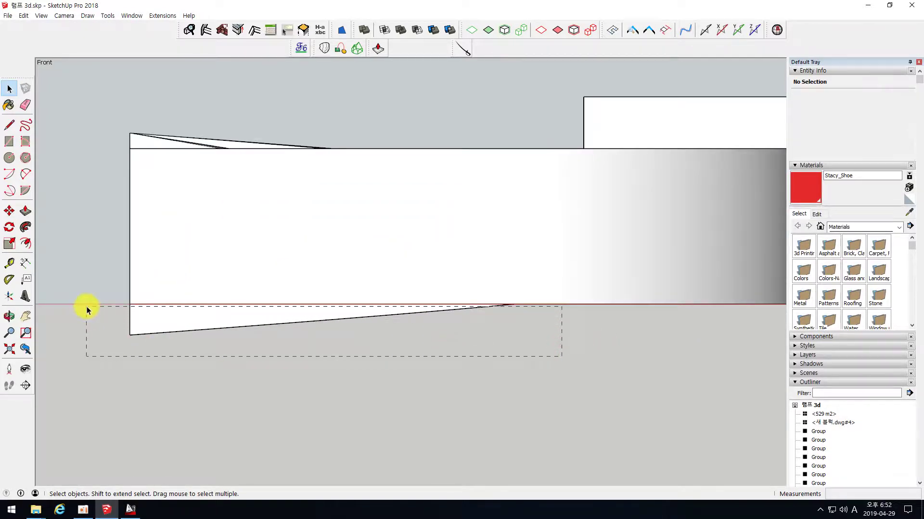
left_click_drag(86, 309, 85, 305)
left_click(373, 374)
left_click_drag(546, 356, 104, 308)
key("Delete")
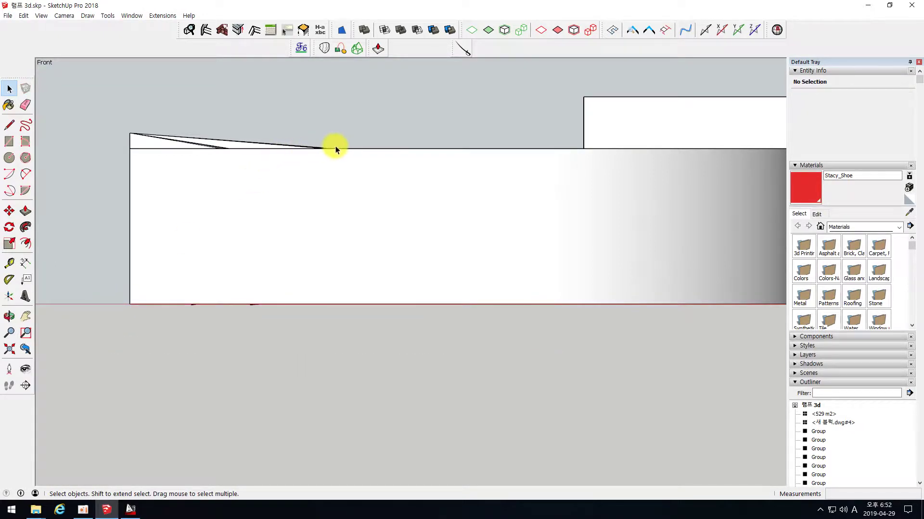
left_click_drag(342, 147, 64, 100)
key("Delete")
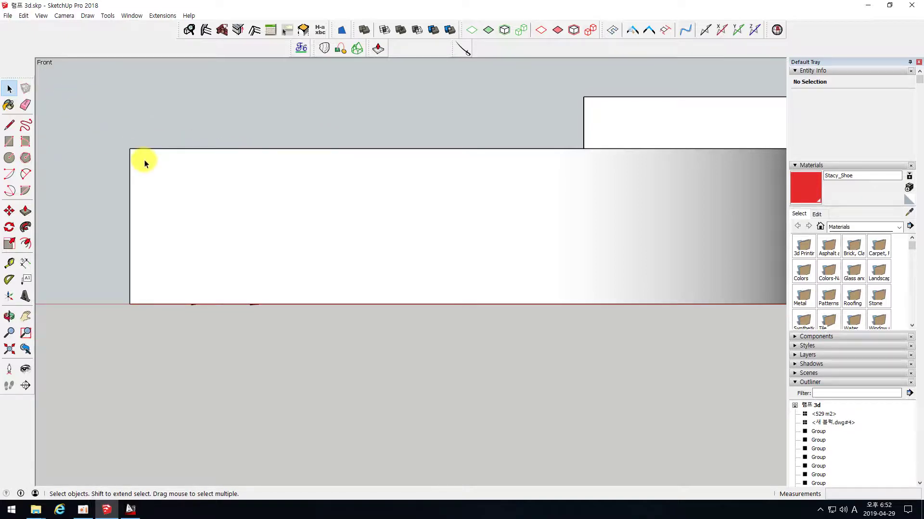
Examine the trimmed ramp from above and below for openings left at the two cuts
scroll(202, 309, "down", 3)
mouse_move(202, 309)
middle_mouse_down()
mouse_move(181, 257)
mouse_move(255, 264)
mouse_move(282, 280)
mouse_move(226, 124)
mouse_move(216, 288)
mouse_move(197, 302)
middle_mouse_up()
left_click_drag(132, 128, 406, 404)
mouse_move(234, 296)
middle_mouse_down()
mouse_move(252, 301)
mouse_move(236, 309)
middle_mouse_up()
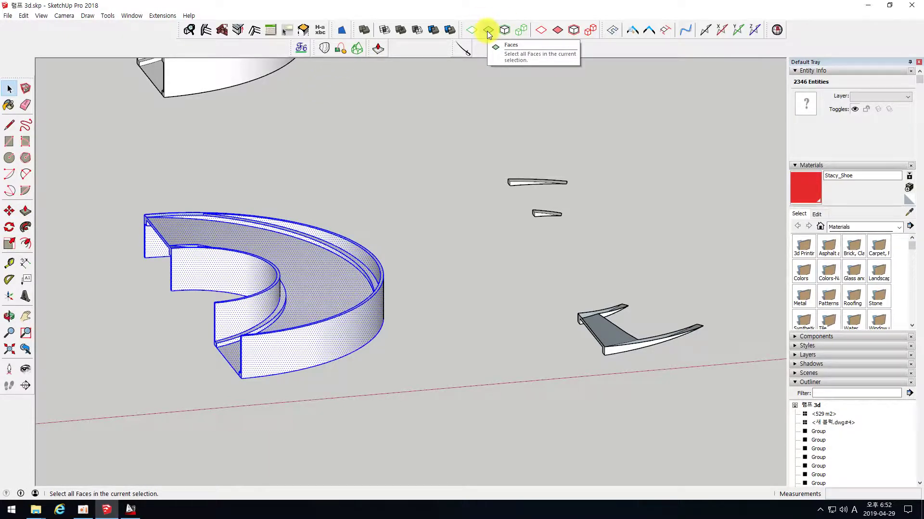
left_click(123, 299)
scroll(198, 278, "up", 6)
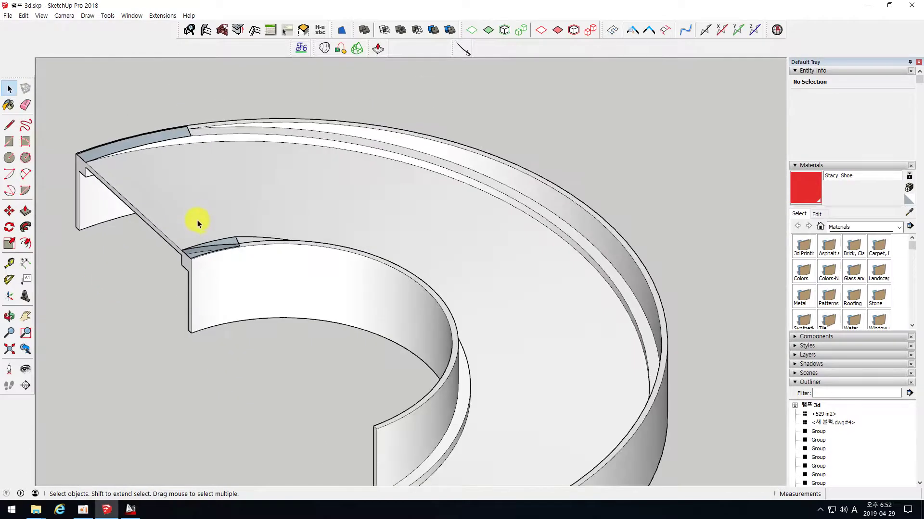
scroll(198, 222, "down", 4)
middle_click_drag(253, 335, 176, 79)
scroll(332, 248, "up", 4)
middle_click_drag(274, 240, 251, 332)
scroll(250, 332, "down", 3)
Select only the faces of the trimmed ramp and copy them along the red axis beyond the cut-off pieces
left_click_drag(163, 233, 367, 435)
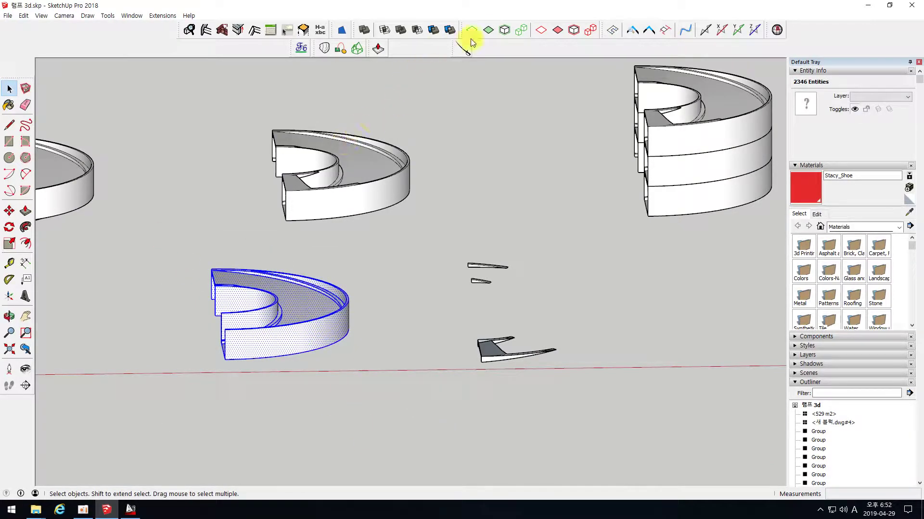
left_click(488, 29)
left_click(9, 210)
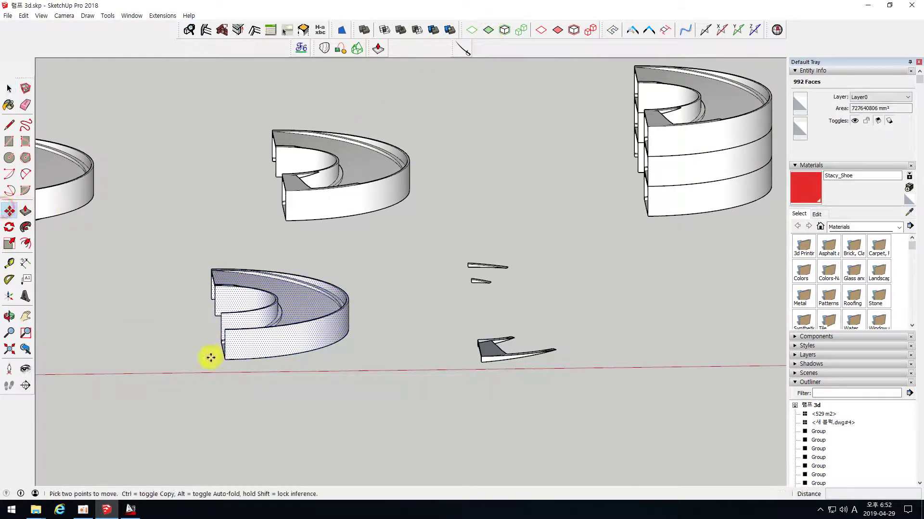
left_click(208, 363)
key("ctrl")
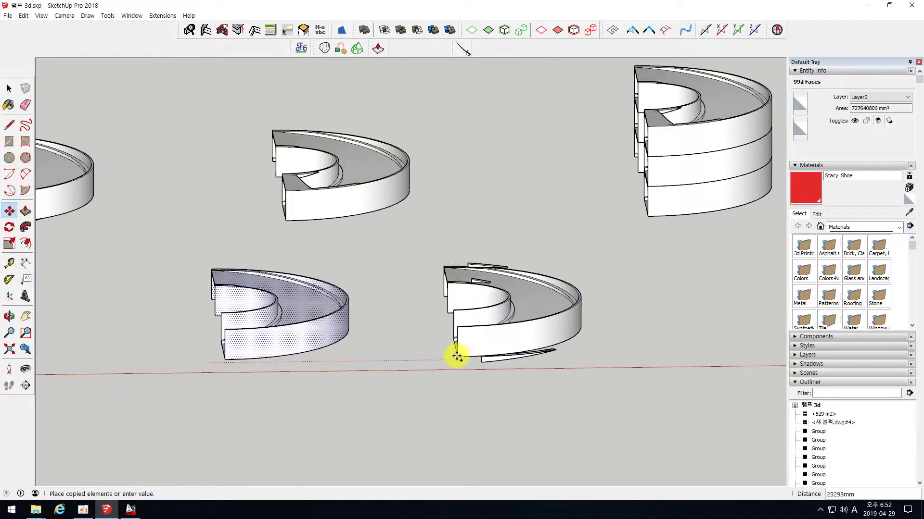
left_click(612, 357)
key("space")
middle_click_drag(571, 356, 423, 384)
left_click(422, 383)
Close the open undersides of the two thin wedge pieces with a line along the bottom edge of each wide end
scroll(423, 380, "up", 3)
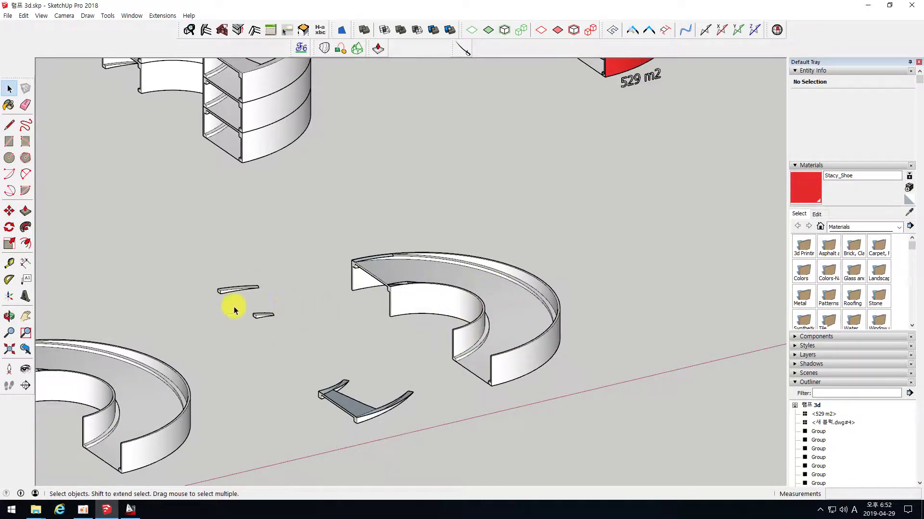
middle_click_drag(300, 345, 285, 373)
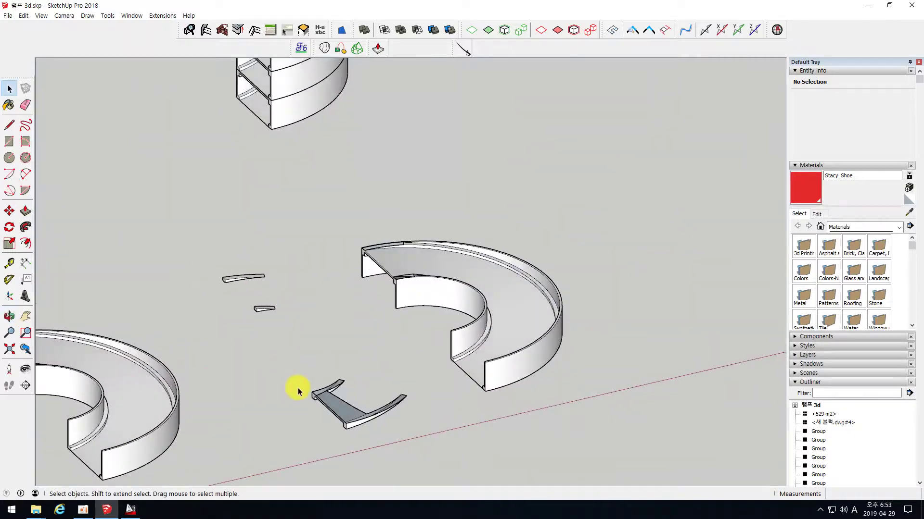
scroll(391, 437, "up", 3)
middle_click_drag(391, 438, 256, 326)
middle_click_drag(480, 350, 443, 182)
middle_click_drag(404, 130, 244, 21)
scroll(62, 275, "up", 5)
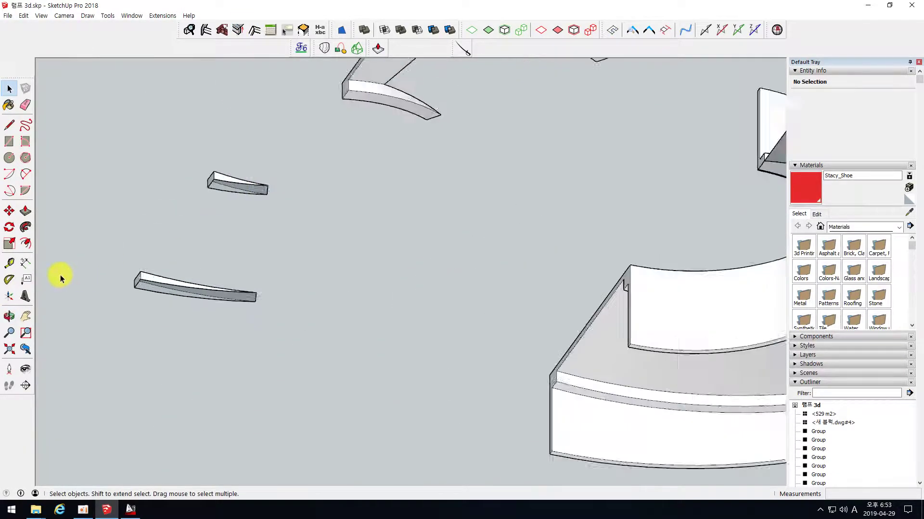
scroll(103, 278, "up", 2)
left_click(9, 125)
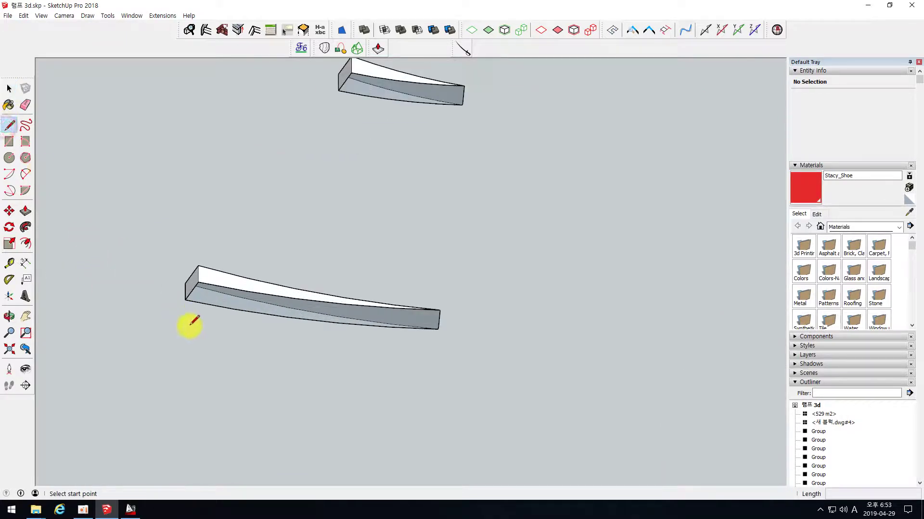
left_click(185, 299)
mouse_move(198, 283)
middle_mouse_down()
mouse_move(216, 315)
mouse_move(274, 266)
mouse_move(307, 163)
middle_mouse_up()
left_click(311, 170)
left_click(321, 157)
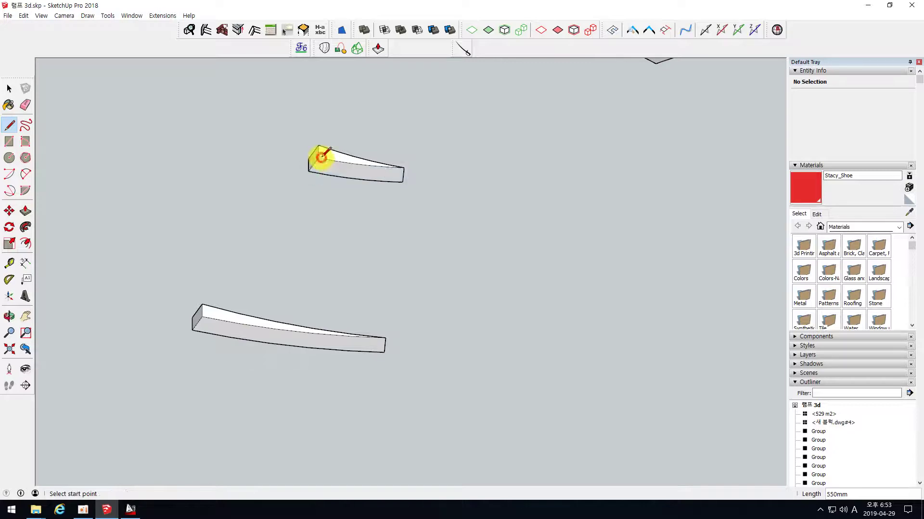
Close the open top of the U-shaped cut-off piece with a line along its straight end edge
scroll(289, 330, "down", 4)
middle_click_drag(289, 330, 382, 469)
scroll(385, 320, "up", 2)
left_click(330, 313)
scroll(390, 374, "up", 2)
left_click(395, 375)
scroll(276, 367, "down", 4)
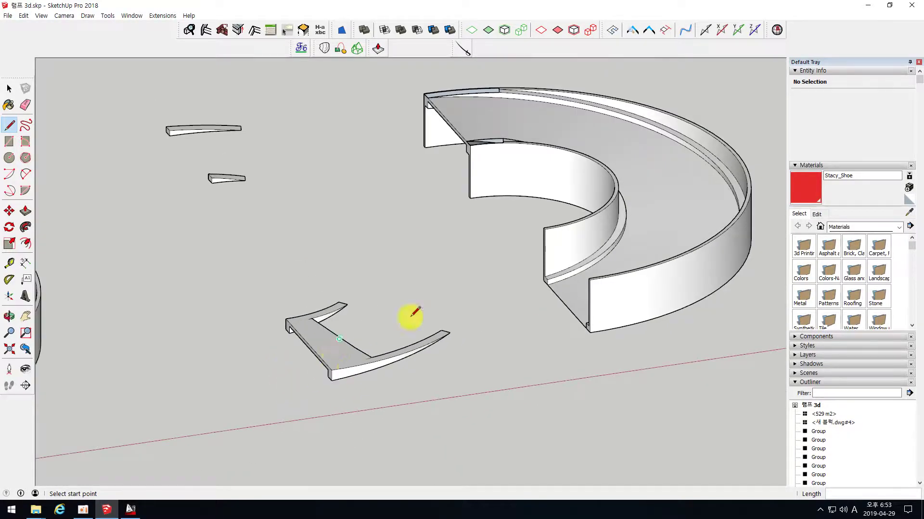
key("space")
Draw a line along the end edge of the bottom cut to close the opening on the copied ramp's underside
middle_click_drag(532, 377, 584, 128)
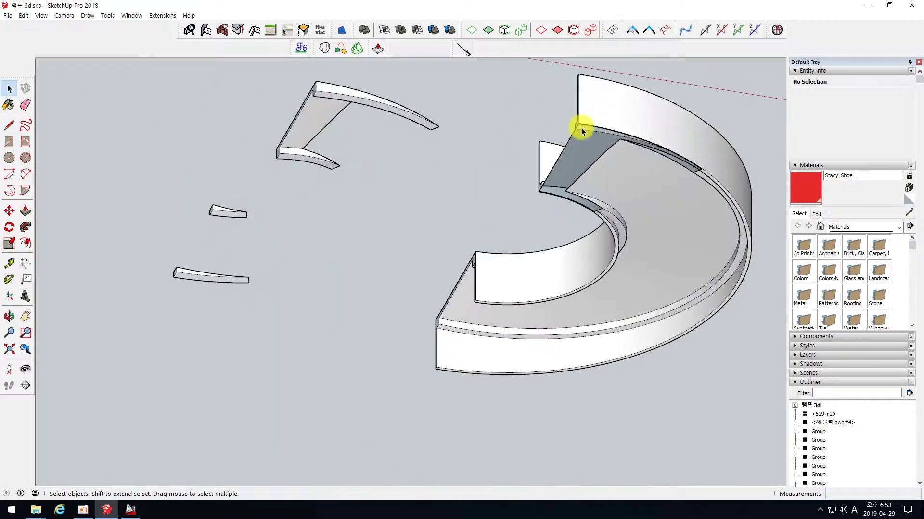
scroll(604, 128, "up", 4)
left_click(9, 125)
scroll(526, 128, "up", 3)
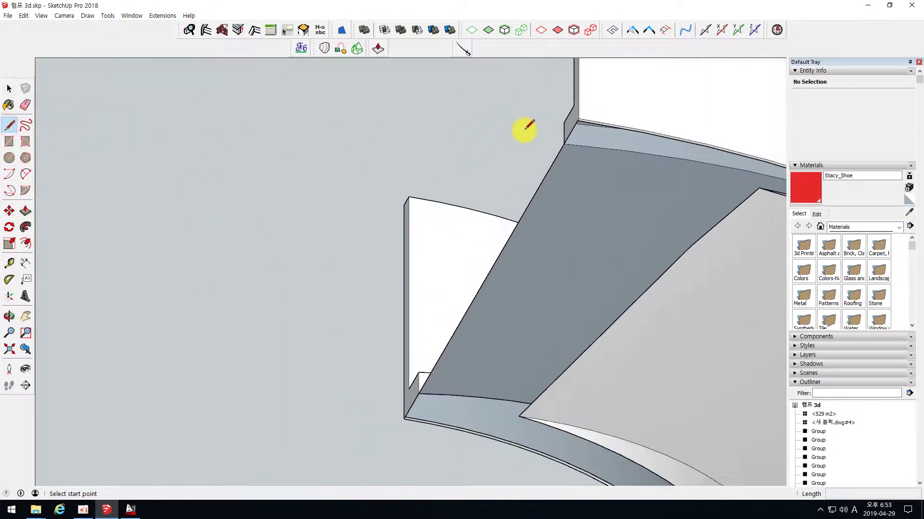
scroll(619, 91, "up", 2)
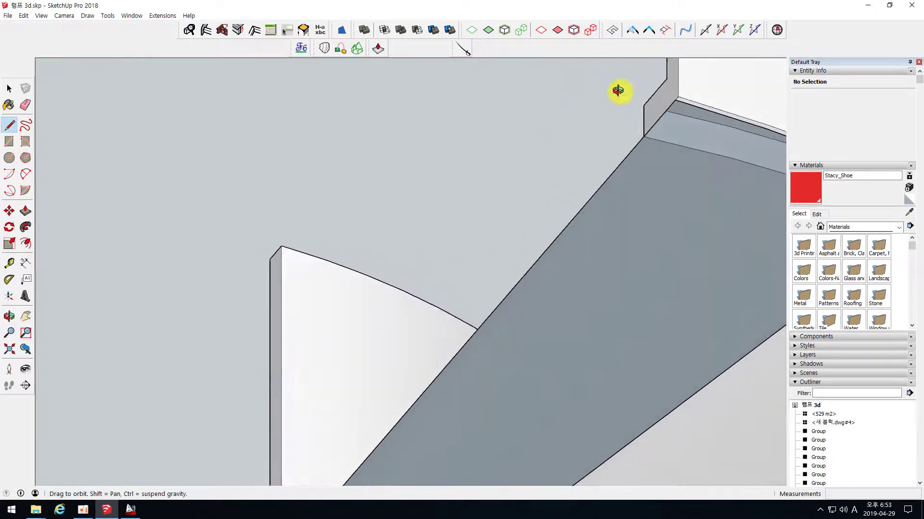
Draw a 7000 mm line across the ramp's lower end between the outer bottom corners of the two walls
left_click(681, 96)
scroll(680, 94, "down", 3)
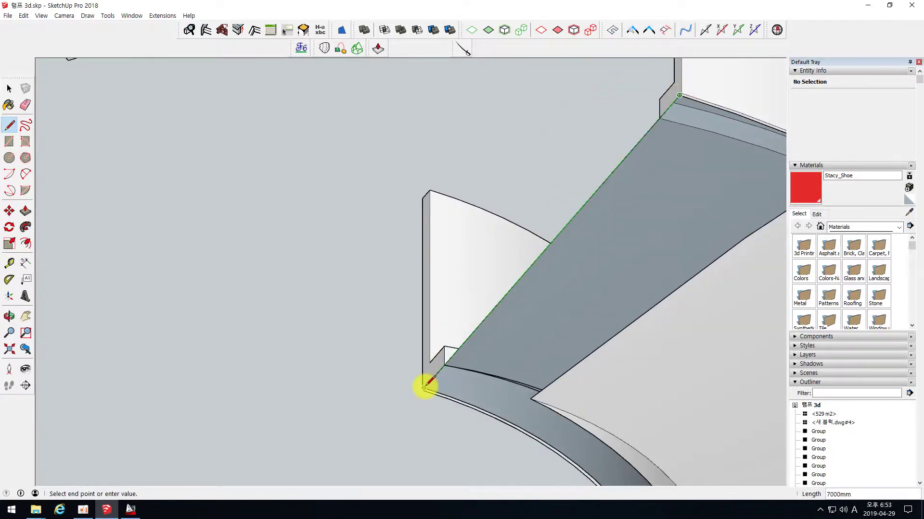
left_click(424, 388)
scroll(474, 293, "down", 5)
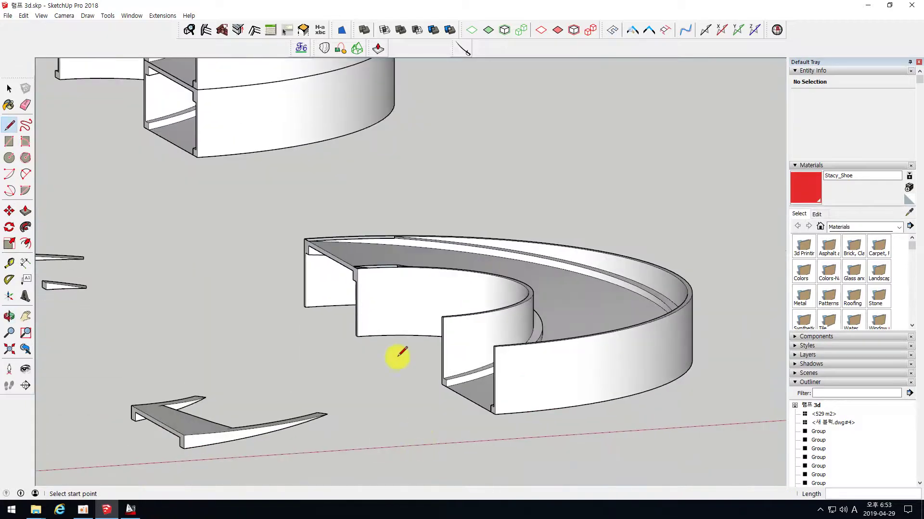
Draw a short edge across the open recess at the top of the inner wall's upper end
scroll(417, 355, "up", 8)
left_click(353, 286)
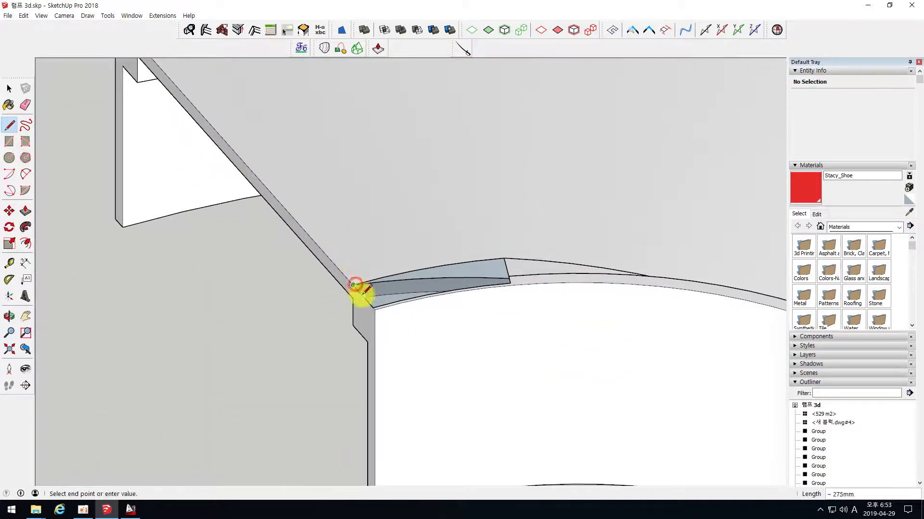
left_click(374, 302)
scroll(428, 319, "down", 4)
scroll(377, 299, "up", 5)
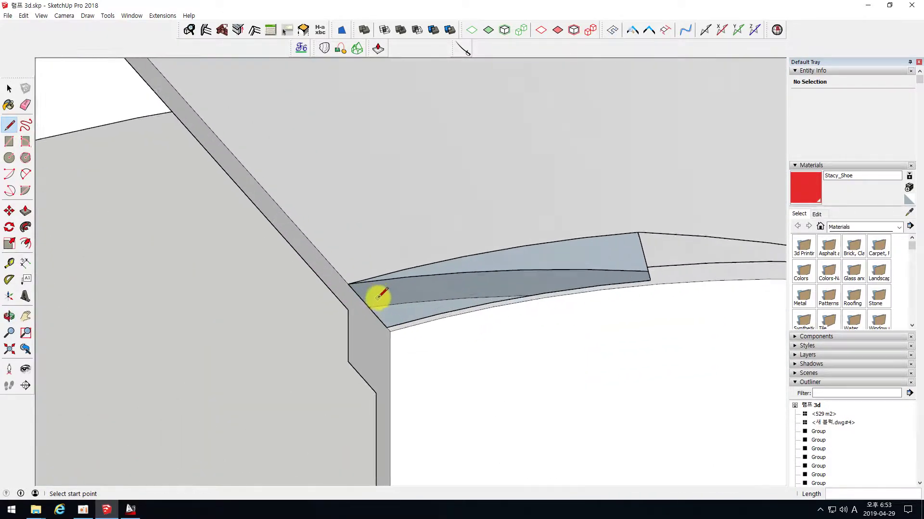
Draw a line across the ramp's upper end between the walls' outer top corners to close the open faces
key("space")
middle_click_drag(334, 272, 491, 281)
scroll(604, 241, "down", 5)
left_click(8, 125)
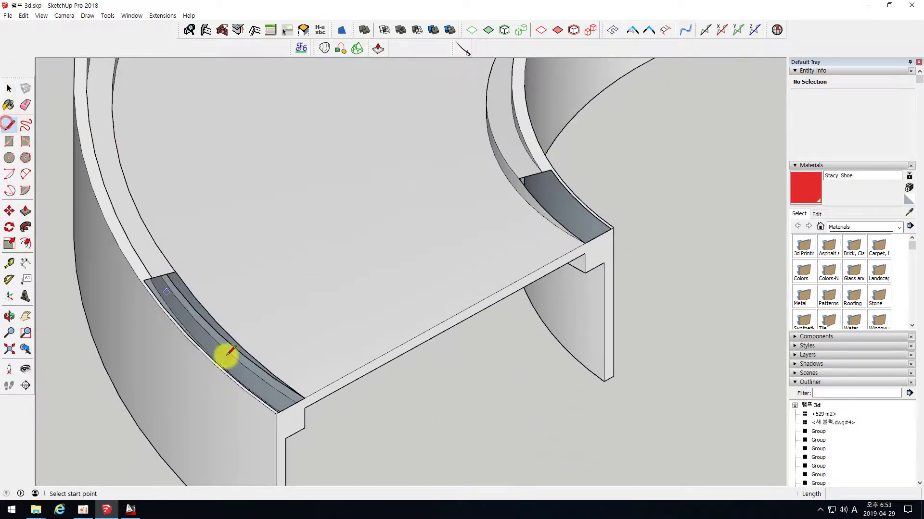
scroll(279, 407, "up", 5)
scroll(282, 408, "down", 2)
left_click(273, 415)
scroll(270, 417, "down", 5)
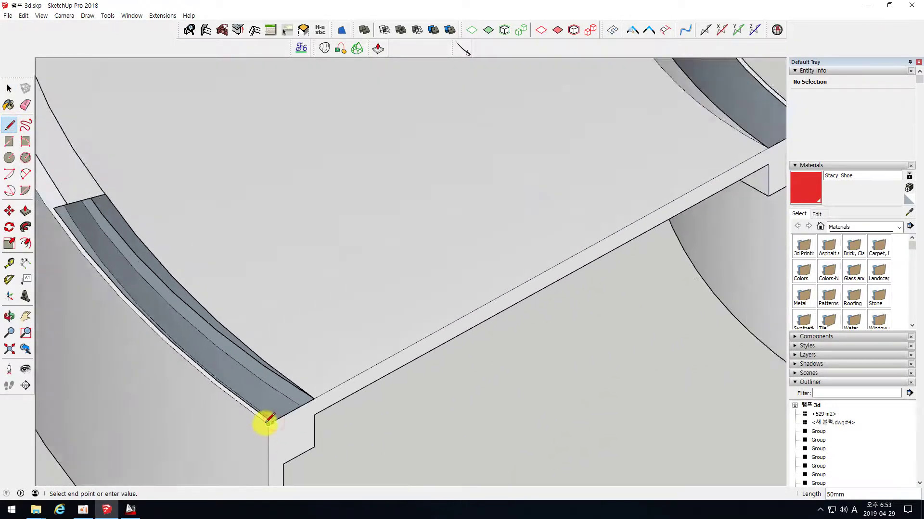
scroll(565, 269, "up", 3)
left_click(562, 243)
scroll(528, 169, "down", 6)
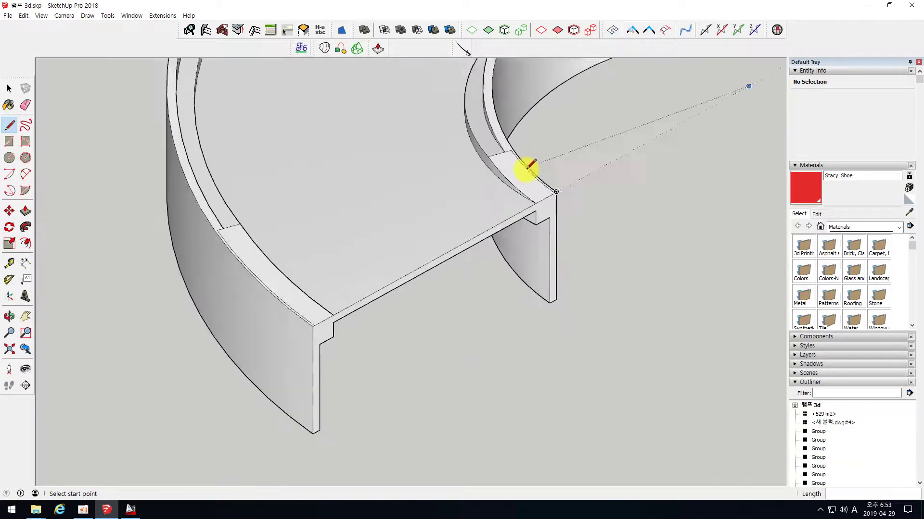
Delete the spare ramp copy standing between the loose curved pieces and the neighbouring ramp
key("space")
middle_click_drag(350, 227, 172, 192)
scroll(223, 240, "down", 5)
middle_click_drag(274, 288, 150, 250)
scroll(270, 290, "up", 2)
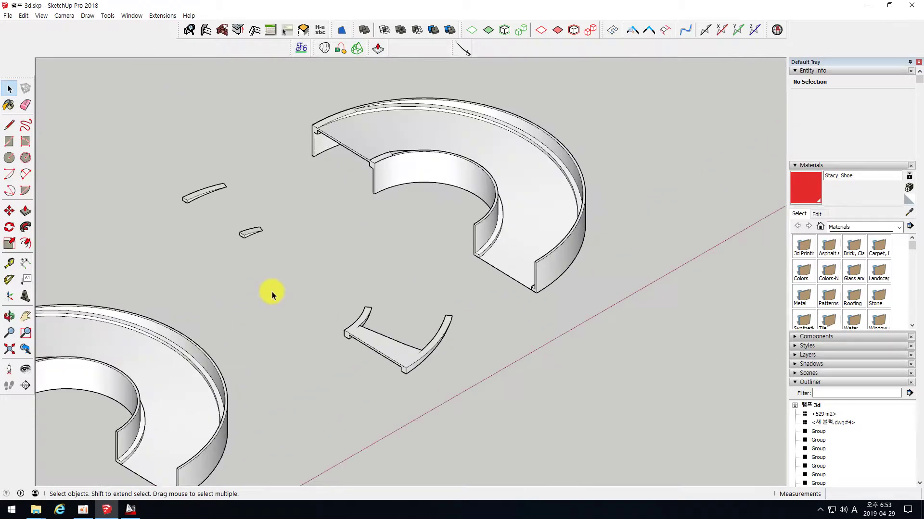
scroll(288, 308, "down", 2)
scroll(288, 308, "down", 4)
scroll(182, 288, "up", 5)
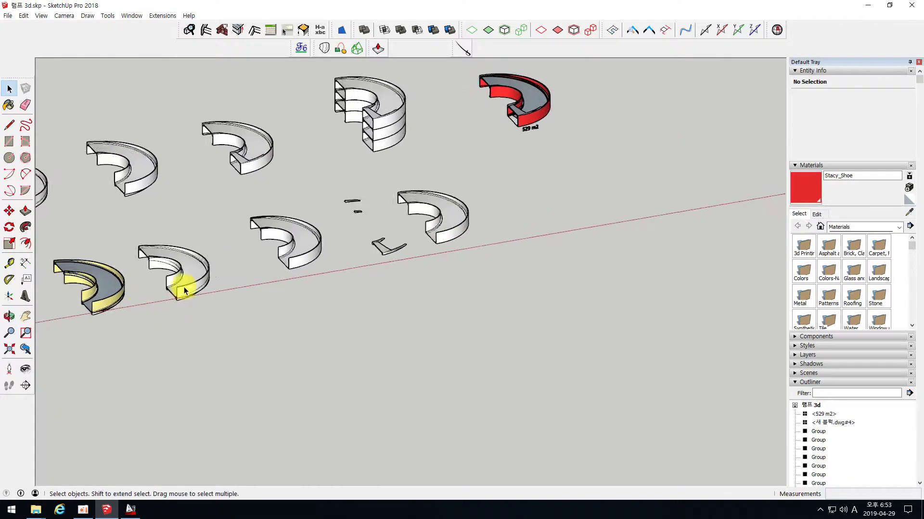
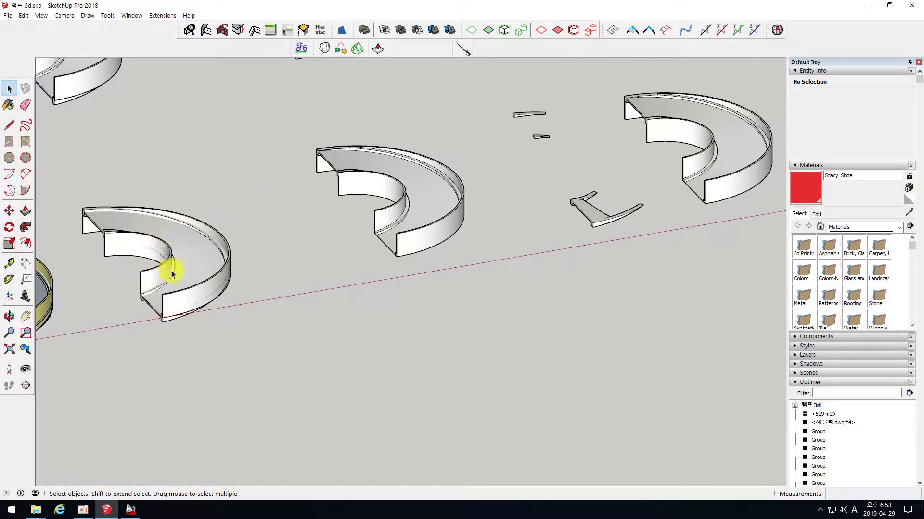
left_click_drag(505, 294, 307, 144)
key("Delete")
scroll(265, 198, "down", 3)
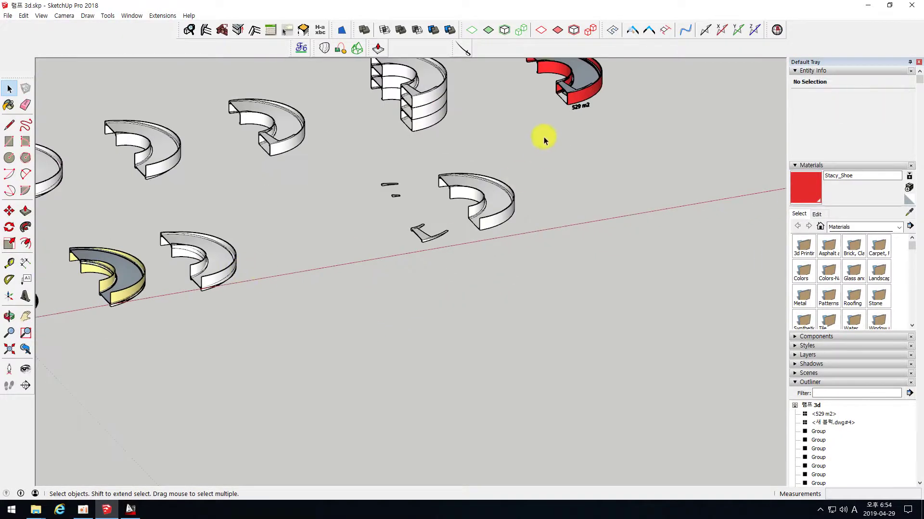
Make one group from the two small loose curved wedge pieces
scroll(502, 153, "up", 5)
left_click(406, 248)
left_click(251, 422)
left_click_drag(84, 212, 236, 332)
left_click(236, 409, "shift")
left_click(142, 261)
left_click(131, 251)
right_click(130, 250)
left_click(166, 334)
Group all geometry of the loose U-shaped slab piece with curved arms
middle_click_drag(165, 284, 189, 318)
left_click_drag(144, 284, 268, 392)
right_click(205, 324)
left_click(239, 181)
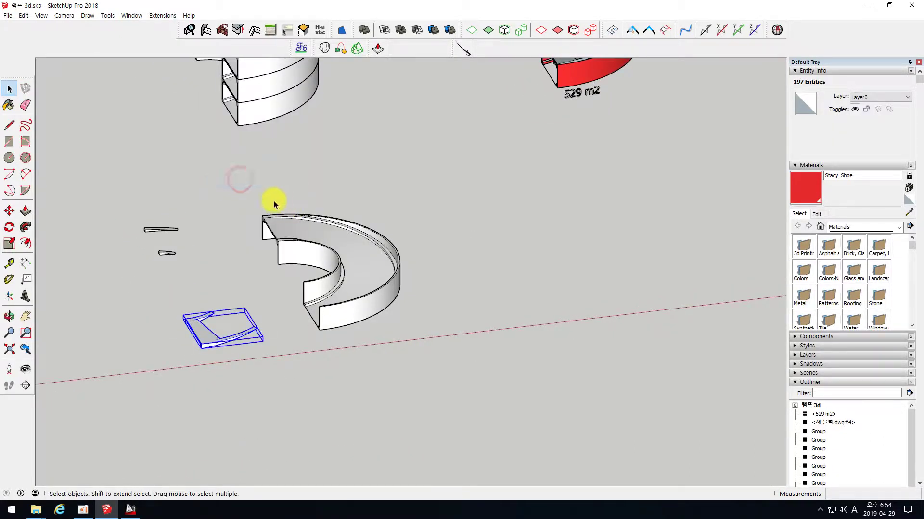
Group all geometry of the curved ramp beside the loose pieces
middle_click_drag(276, 200, 370, 214)
left_click_drag(248, 171, 470, 381)
right_click(332, 230)
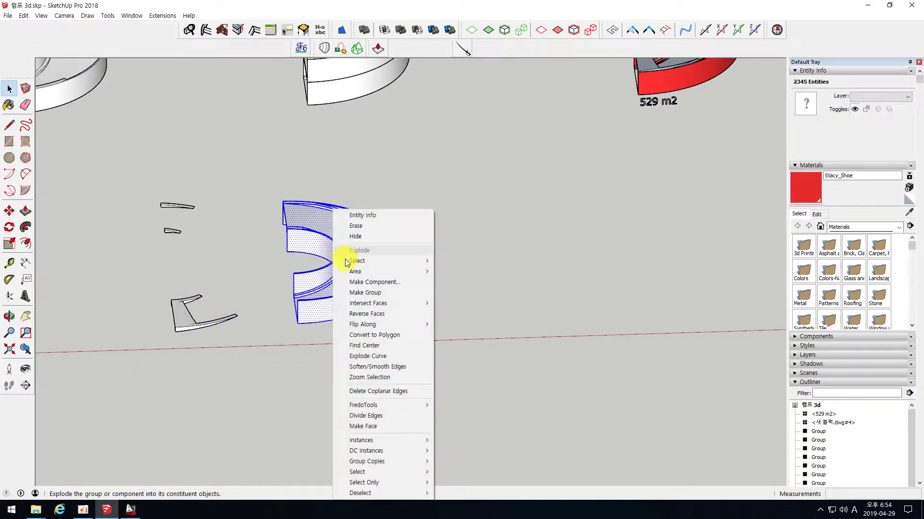
left_click(374, 294)
Move the U-shaped slab group by its end corner onto the inner wall's top corner at the ramp's lower end
middle_click_drag(259, 251, 490, 259)
scroll(433, 340, "up", 5)
left_click(371, 324)
left_click(9, 211)
scroll(336, 346, "up", 3)
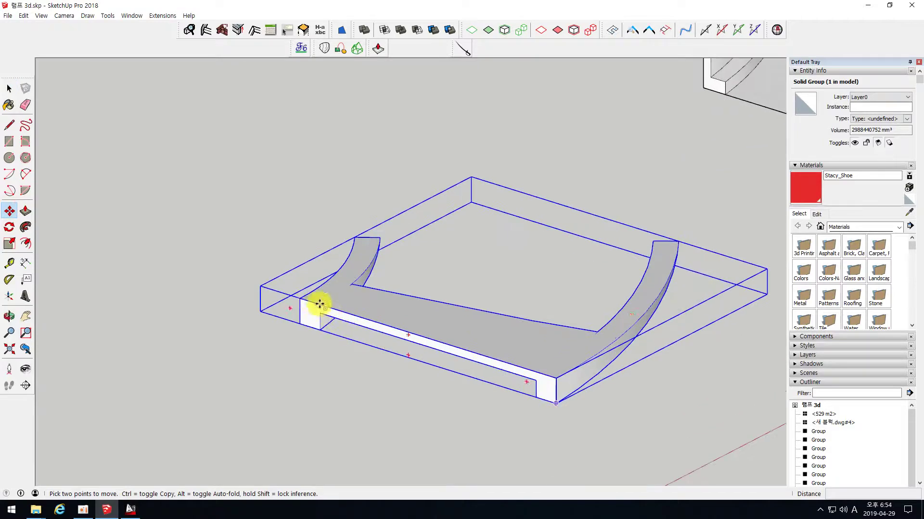
left_click(301, 299)
scroll(247, 377, "down", 5)
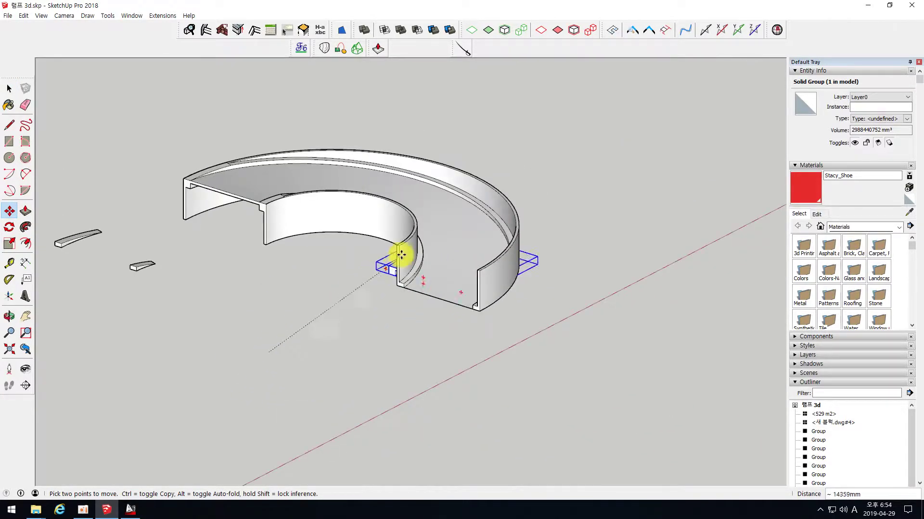
scroll(407, 243, "up", 6)
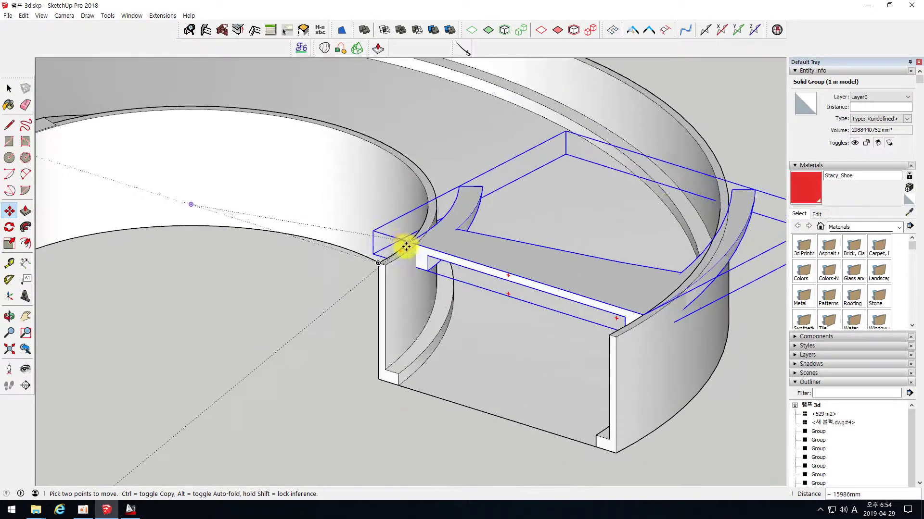
left_click(381, 263)
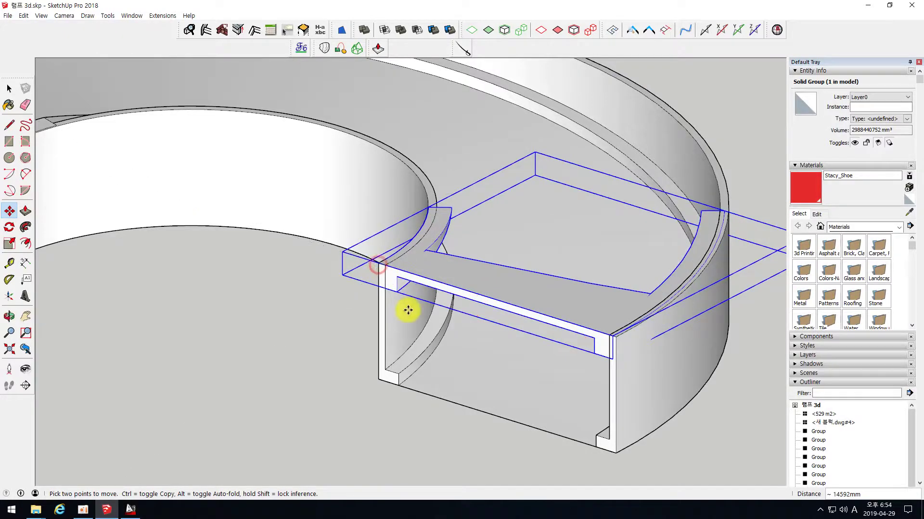
Shift the U-shaped slab group slightly across the ramp toward the outer wall
scroll(385, 263, "up", 3)
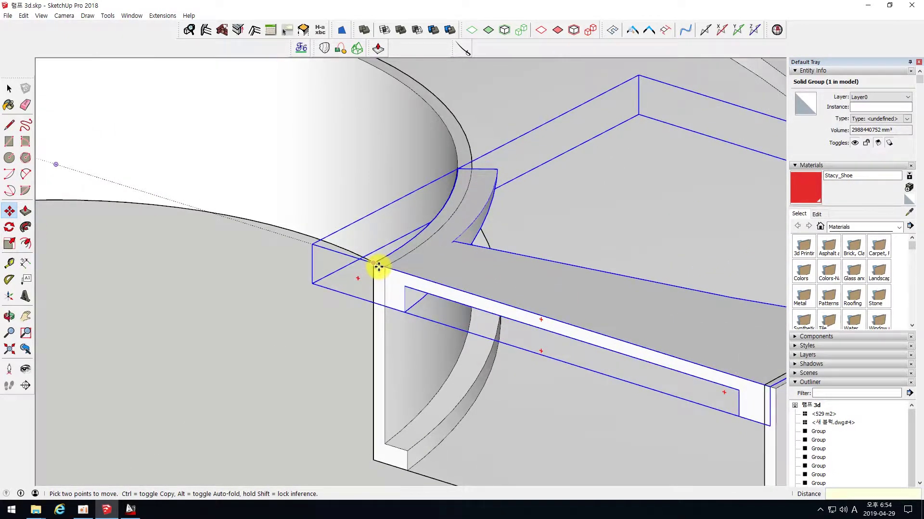
left_click(377, 263)
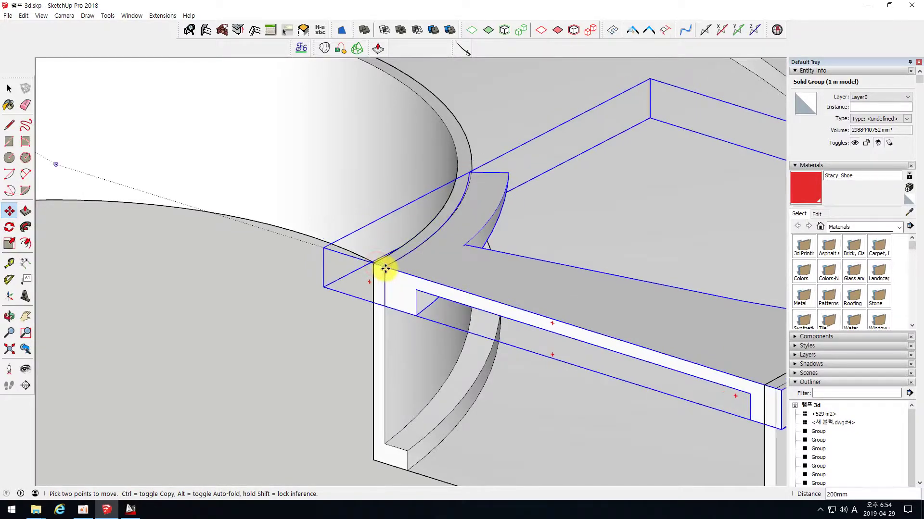
left_click(385, 268)
scroll(323, 188, "down", 3)
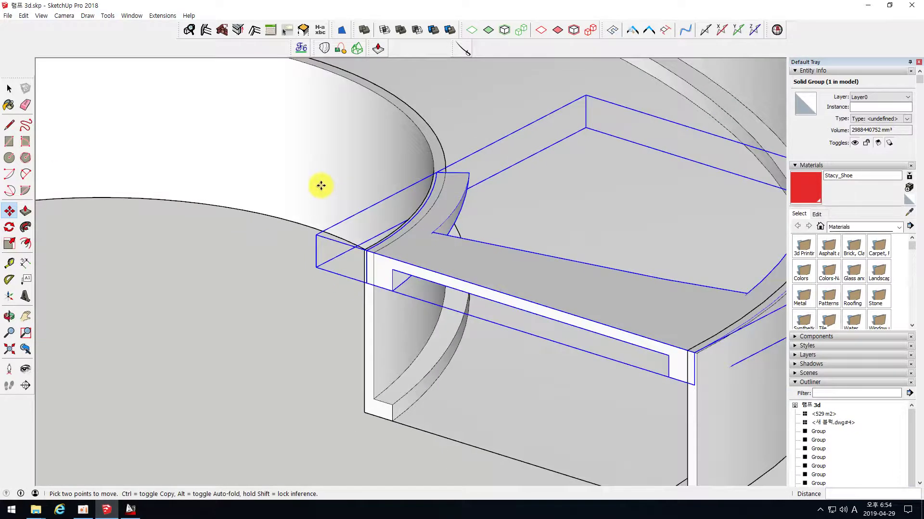
key("space")
Move the wedge group to the ramp's upper end, setting it at the bottom of the outer wall's inner face
scroll(442, 303, "down", 6)
scroll(241, 309, "up", 4)
left_click(260, 304)
left_click(9, 211)
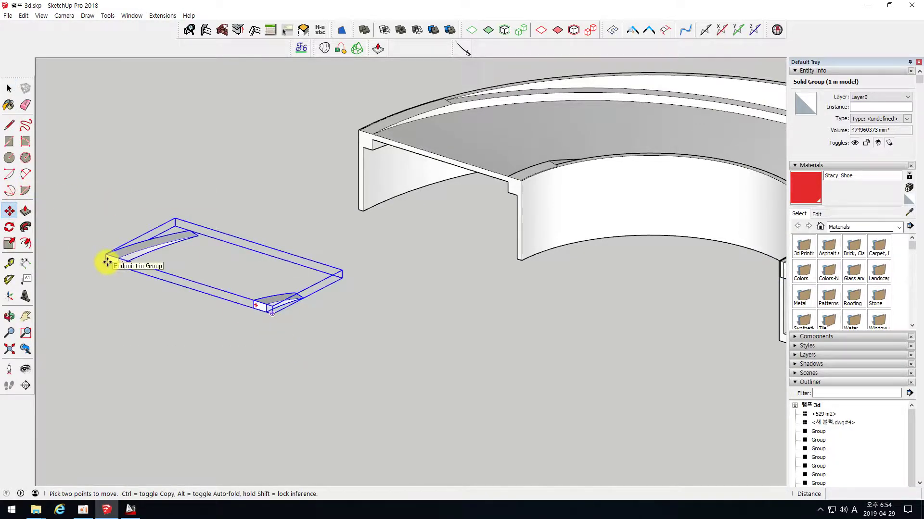
left_click(106, 262)
scroll(374, 213, "up", 5)
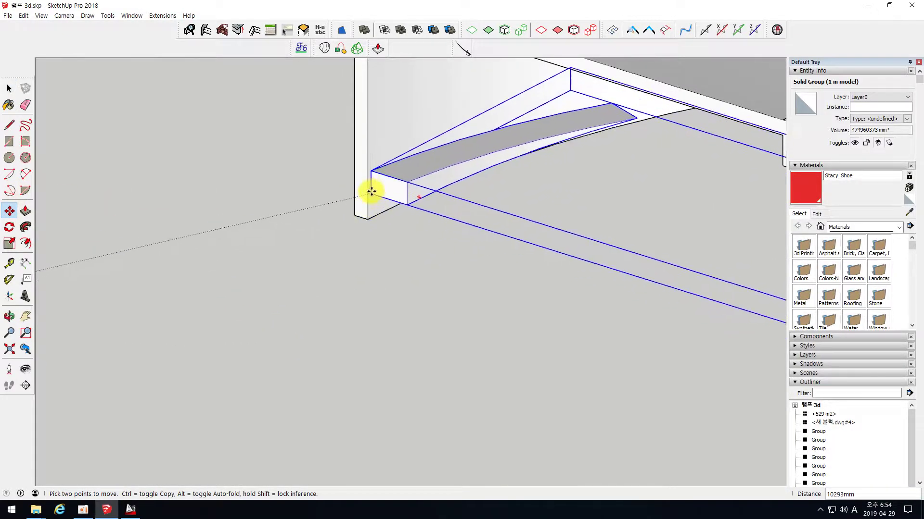
middle_click_drag(376, 155, 261, 144)
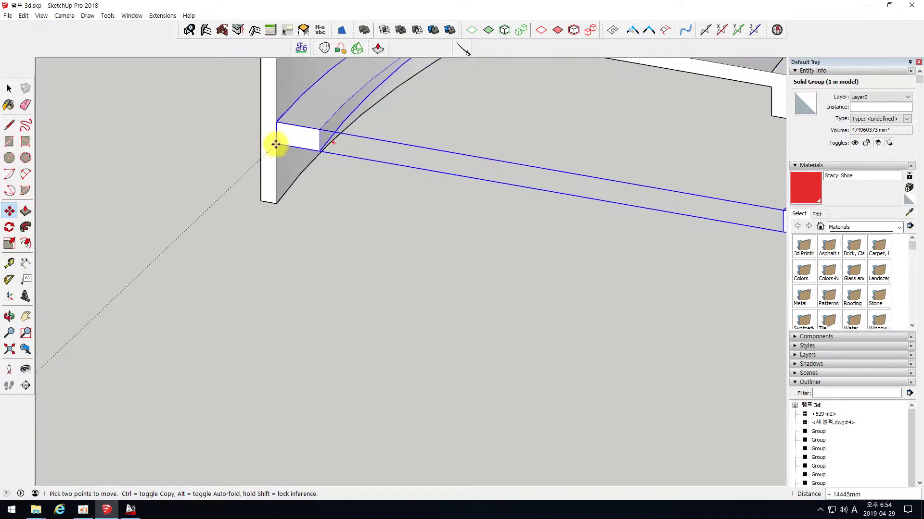
left_click(274, 145)
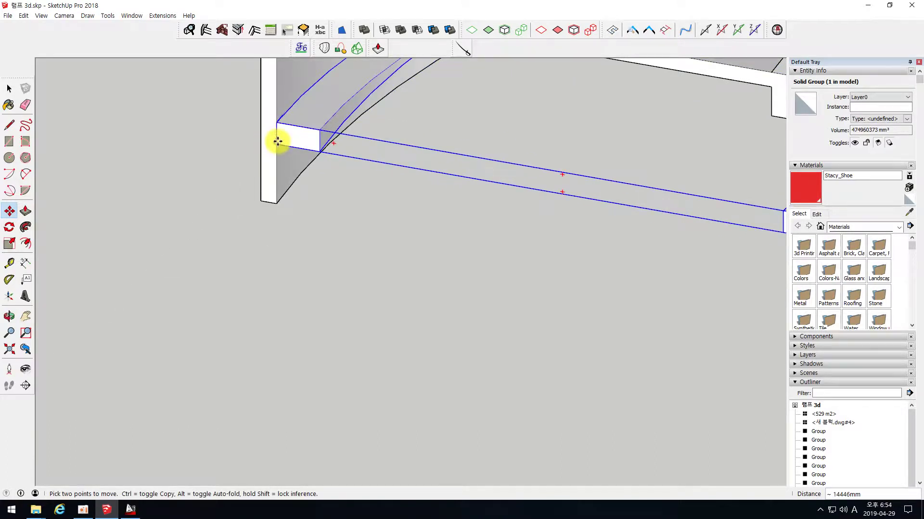
left_click(276, 144)
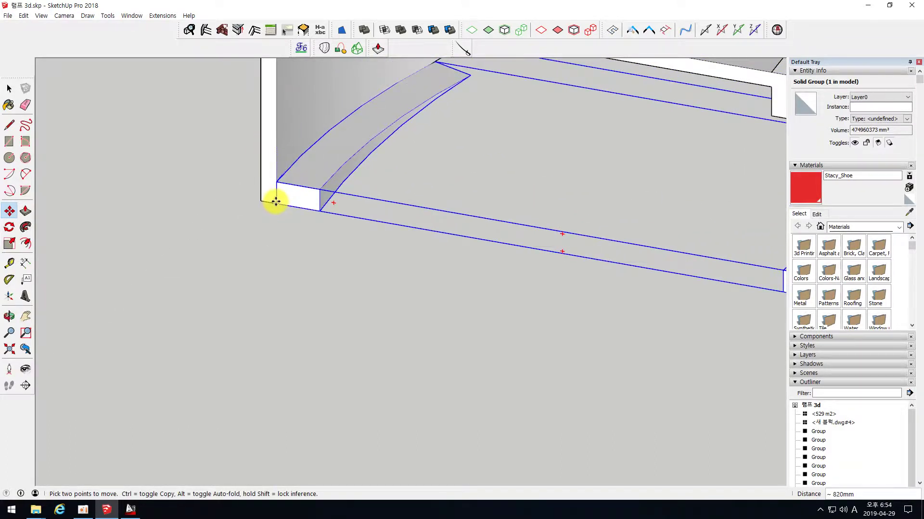
left_click(276, 202)
Align the wedge group with the outer wall's bottom corner and offset it 50 mm toward the inner wall
scroll(219, 194, "down", 1)
left_click(257, 200)
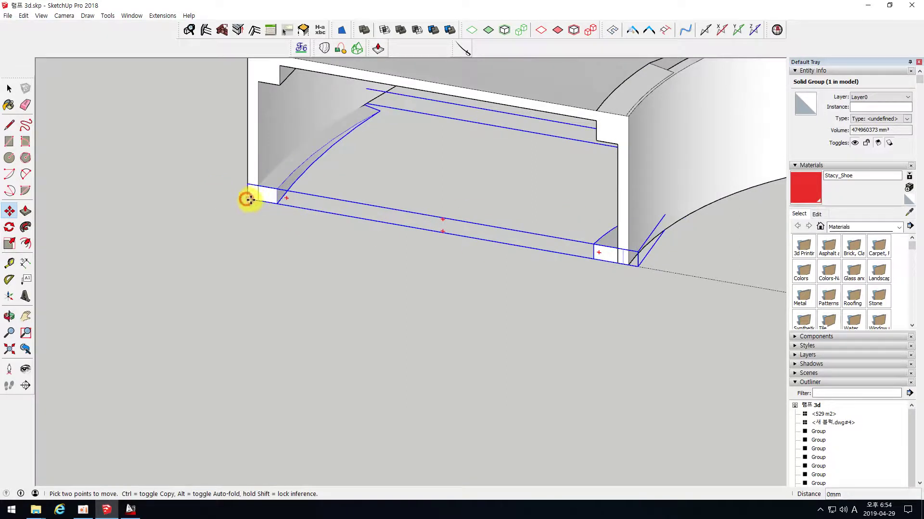
left_click(254, 201)
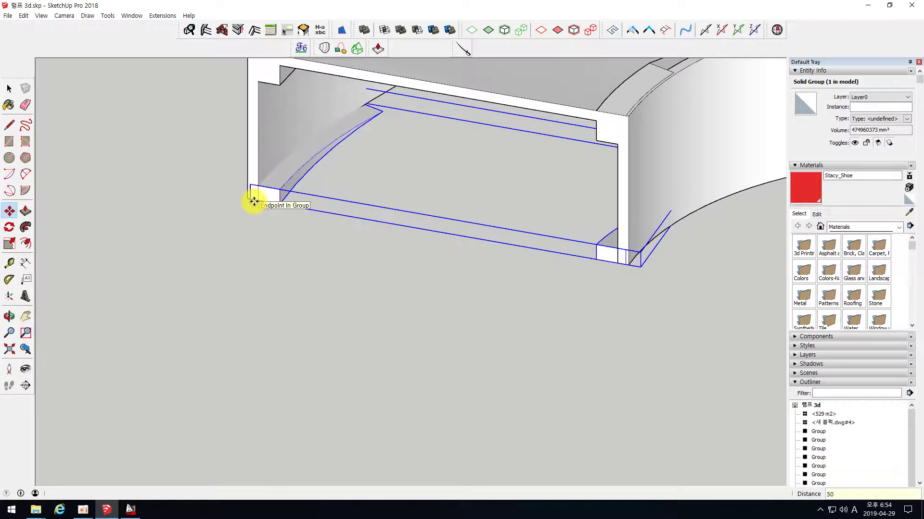
key("space")
left_click(293, 270)
scroll(307, 272, "down", 2)
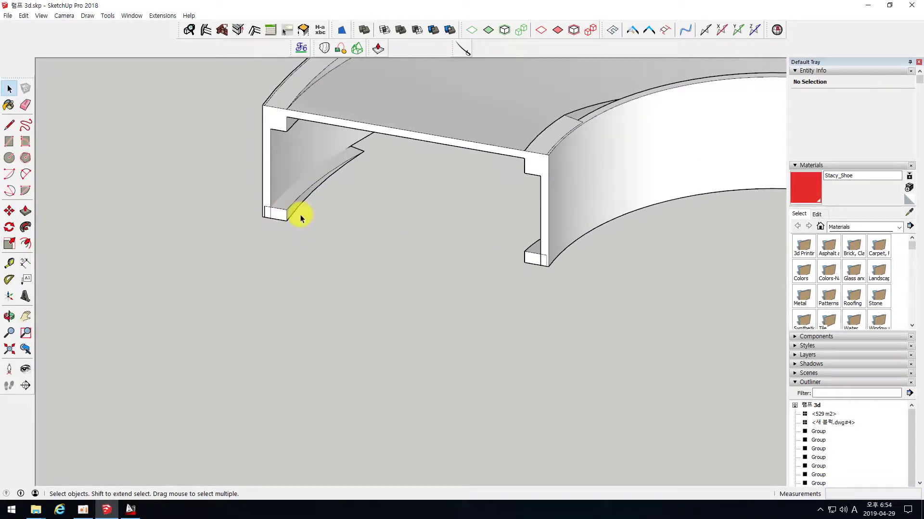
Union the ramp, the U-shaped slab and the wedge group into a single solid
scroll(437, 159, "up", 1)
scroll(224, 238, "down", 3)
middle_click_drag(264, 255, 234, 182)
scroll(248, 240, "up", 3)
scroll(190, 209, "down", 4)
middle_click_drag(540, 220, 350, 311)
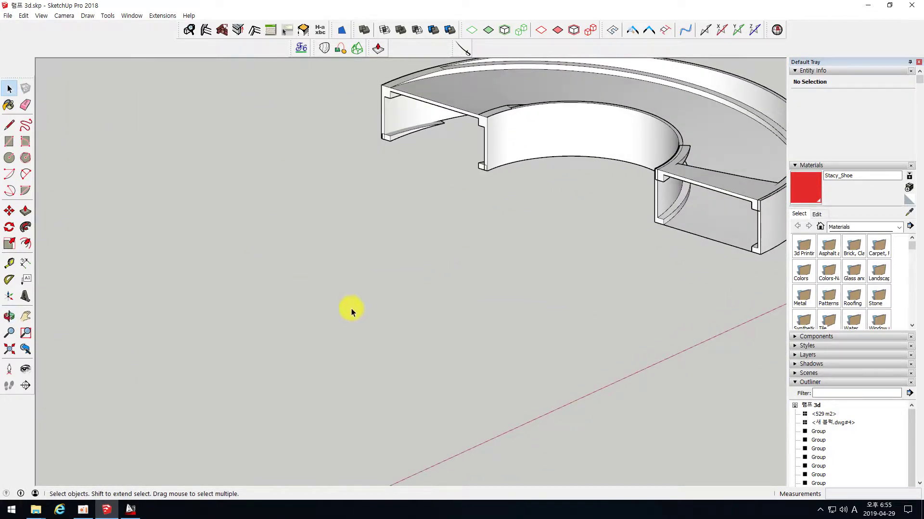
scroll(351, 311, "down", 3)
scroll(620, 221, "up", 3)
middle_click_drag(621, 221, 490, 270)
scroll(490, 269, "down", 3)
scroll(470, 313, "down", 3)
left_click_drag(645, 249, 433, 182)
left_click(401, 30)
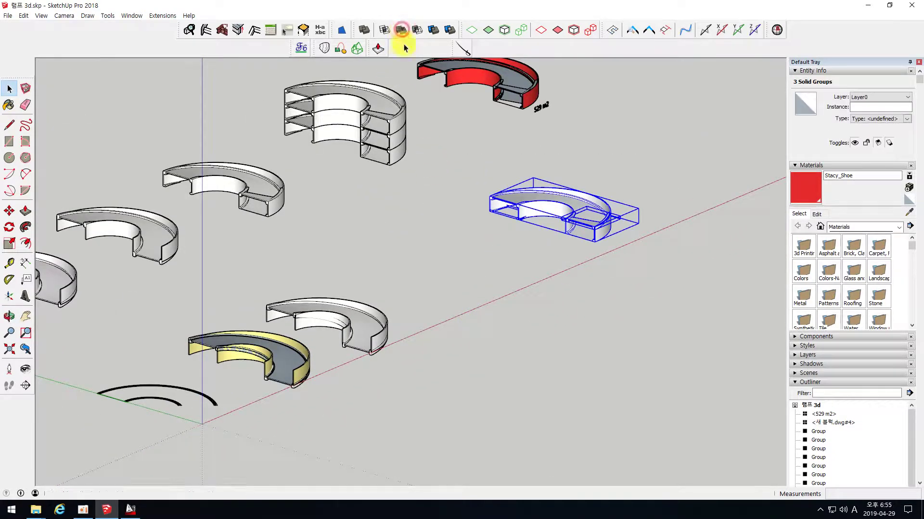
scroll(577, 206, "up", 6)
middle_click_drag(472, 208, 428, 222)
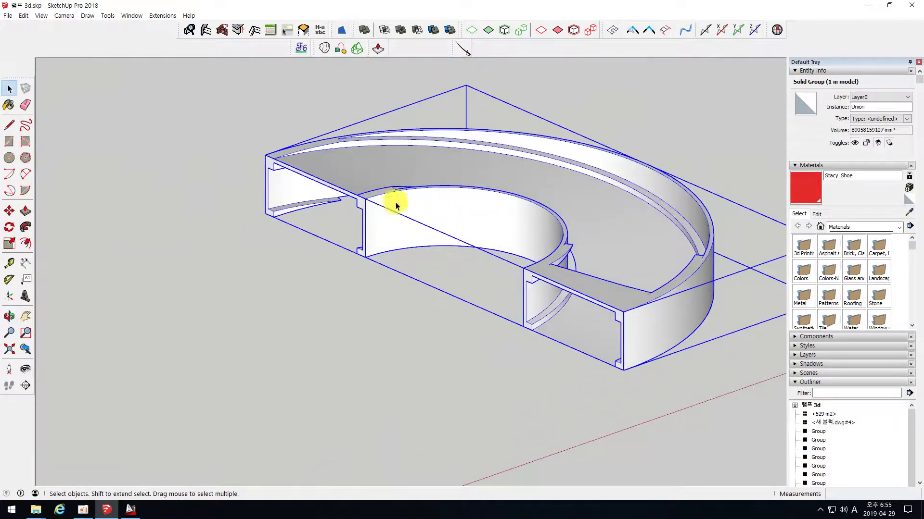
Deselect the merged ramp, have the model errors fixed now and dismiss the prompt
scroll(432, 227, "down", 3)
left_click(451, 298)
middle_click_drag(423, 239, 411, 292)
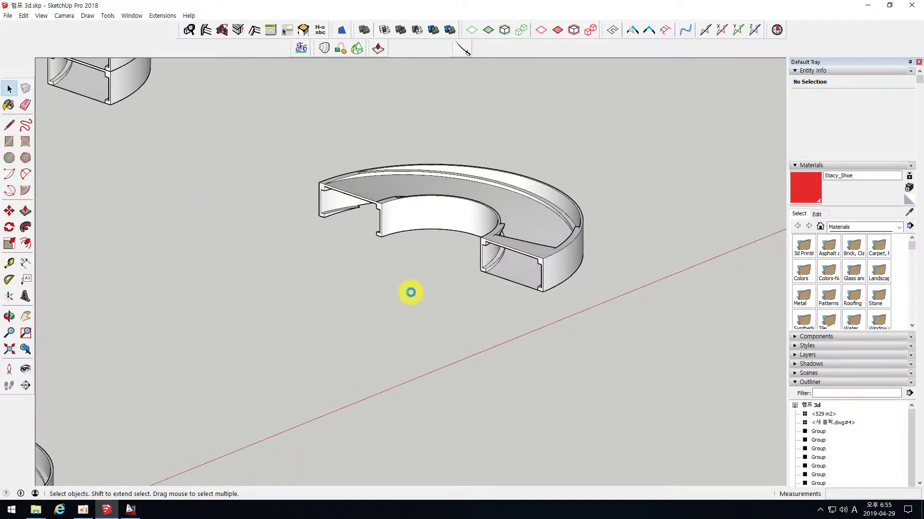
left_click(388, 272)
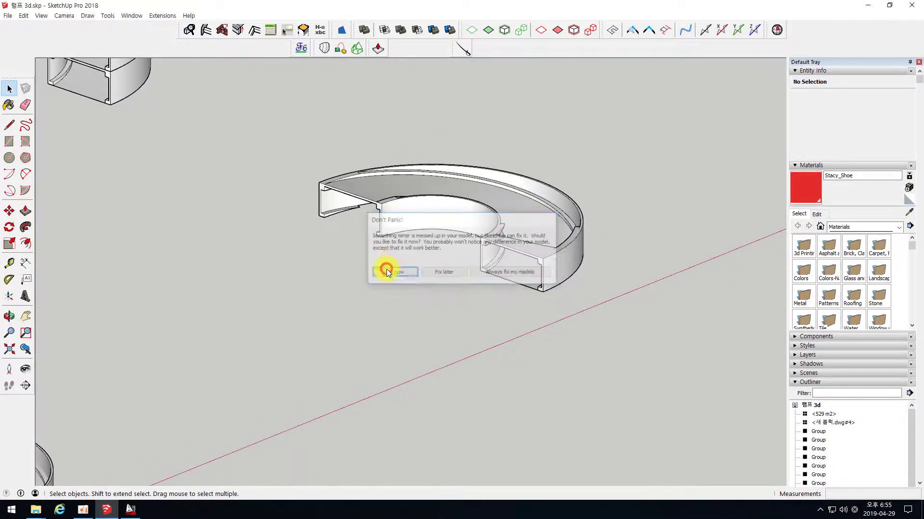
left_click(428, 268)
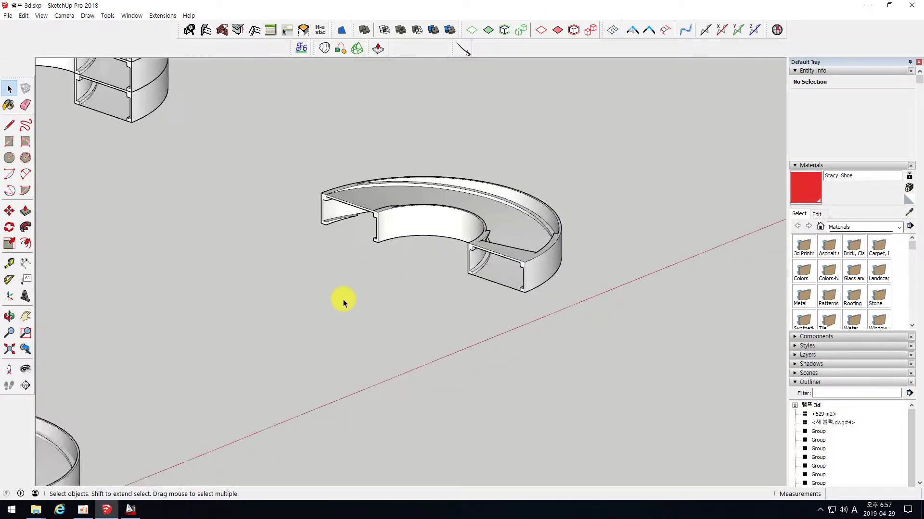
scroll(342, 299, "down", 3)
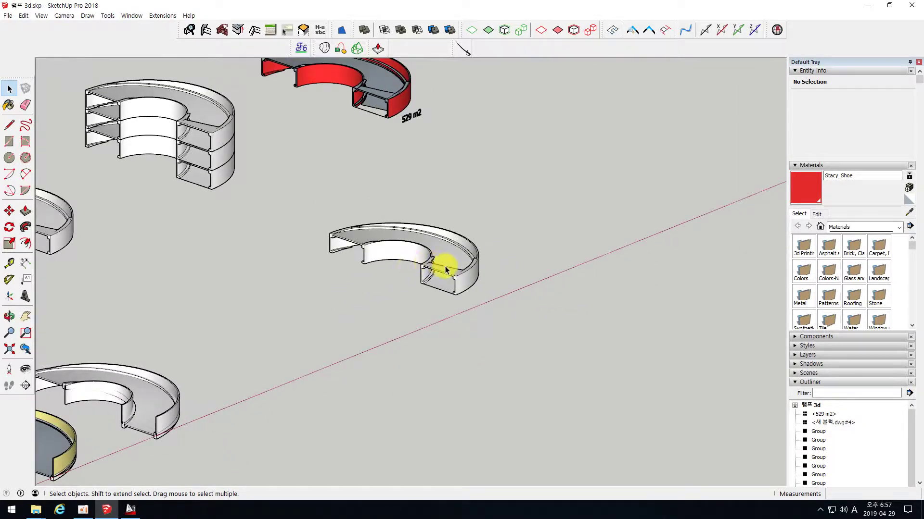
Copy the merged ramp from its lower outer corner to an empty spot about 31 m away
scroll(443, 265, "up", 3)
scroll(443, 264, "down", 3)
scroll(392, 274, "up", 2)
left_click(476, 301)
scroll(481, 305, "up", 3)
key("m")
scroll(481, 356, "up", 2)
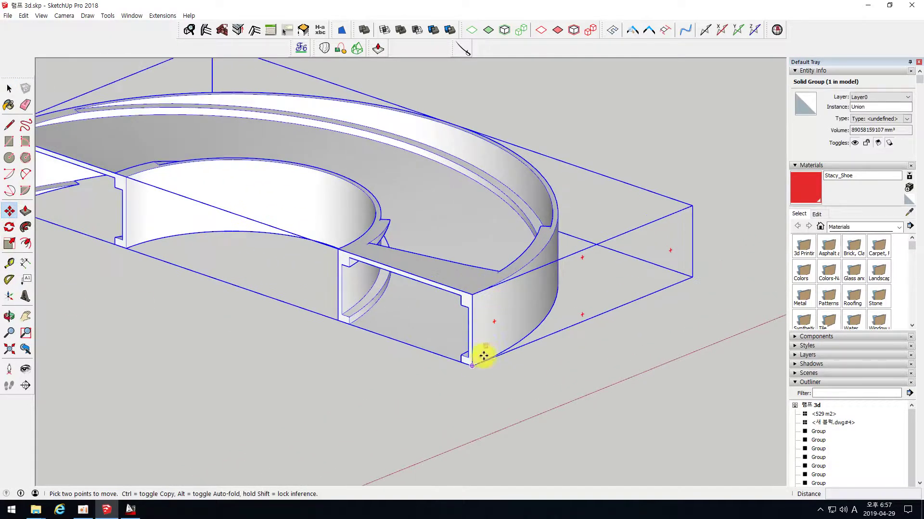
left_click(472, 365)
key("ctrl")
scroll(209, 389, "down", 4)
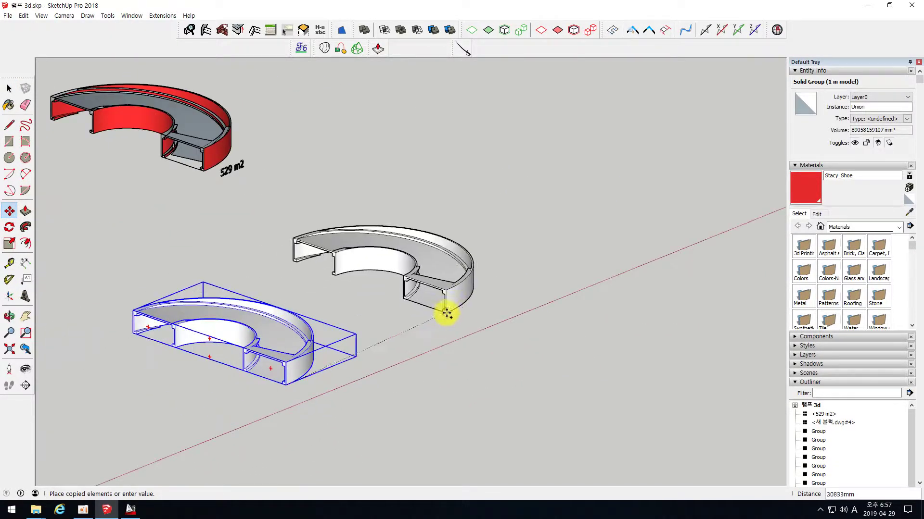
left_click(457, 316)
Stack two more ramp copies above the first at 3000 mm height intervals and union all three into one solid
scroll(468, 310, "up", 2)
left_click(449, 320)
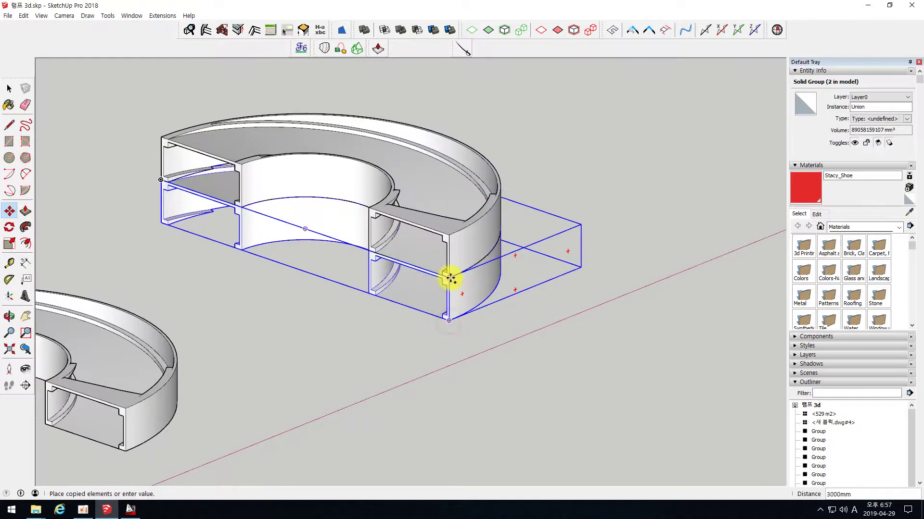
left_click(451, 271)
left_click(452, 272)
left_click(446, 232)
key("space")
left_click(401, 31)
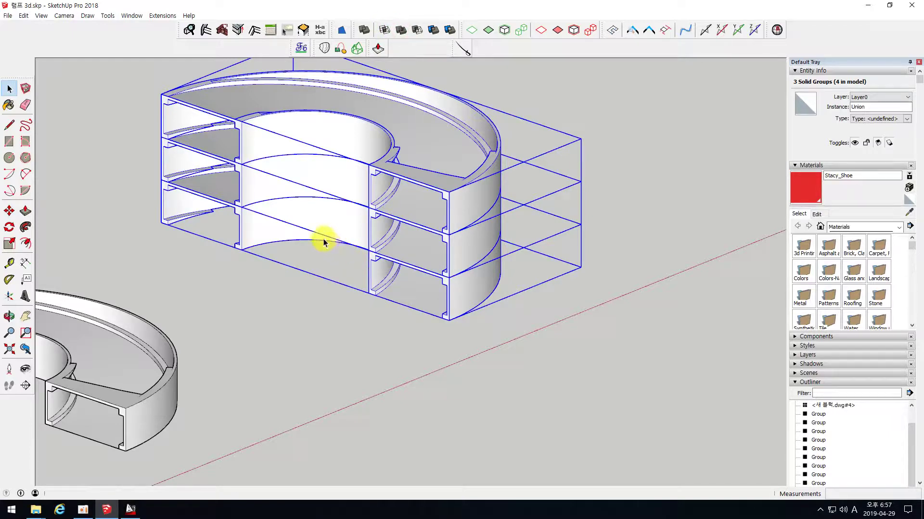
Open the merged three-level ramp and delete its inner and outer curved wall faces to expose the interior
middle_click_drag(315, 227, 315, 193)
double_click(315, 192)
left_click(307, 177)
key("Delete")
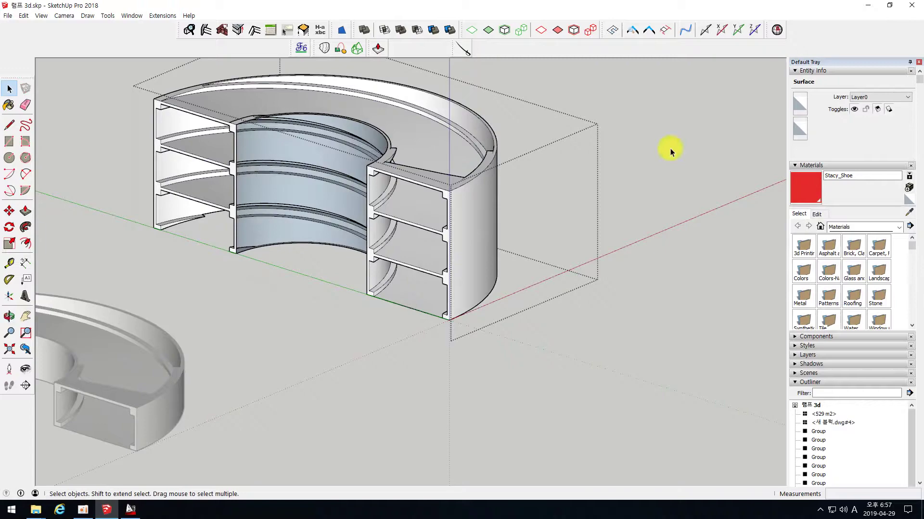
middle_click_drag(629, 154, 343, 170)
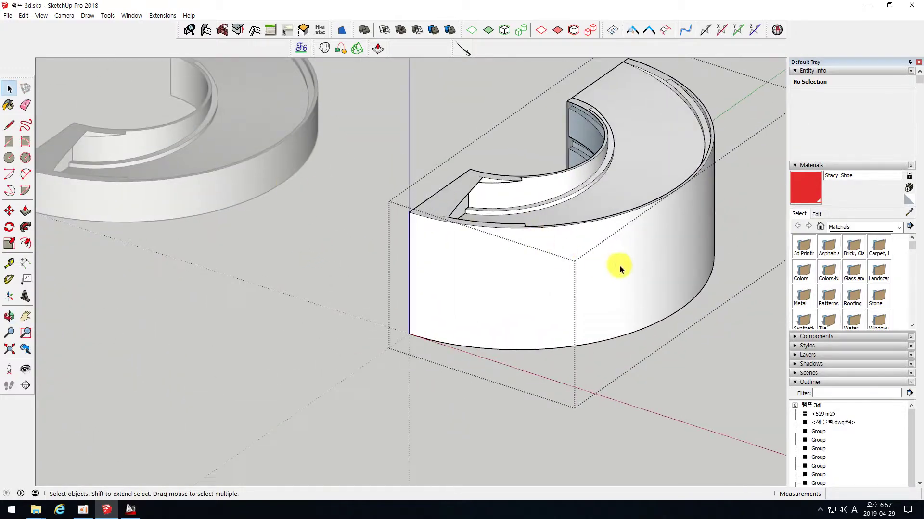
key("ctrl+z")
key("ctrl+z")
middle_click_drag(350, 258, 454, 203)
middle_click_drag(323, 184, 483, 311)
scroll(562, 284, "up", 4)
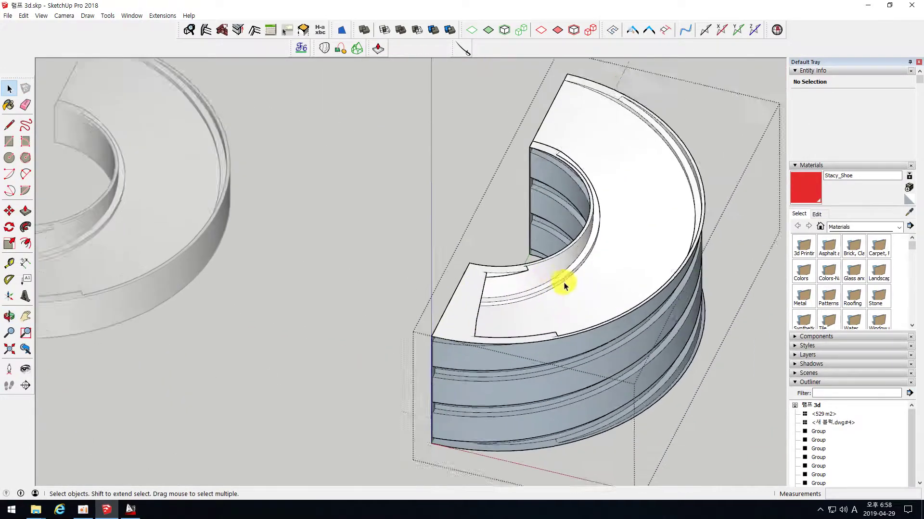
left_click(537, 267)
middle_click_drag(554, 287, 641, 201)
Compare the single merged white ramp with the red 529 m2 ramp, checking whether each group is a solid
scroll(487, 355, "down", 5)
scroll(460, 259, "up", 1)
left_click(460, 258)
scroll(351, 350, "down", 4)
scroll(352, 315, "up", 6)
left_click(372, 254)
scroll(435, 399, "down", 4)
scroll(342, 216, "up", 6)
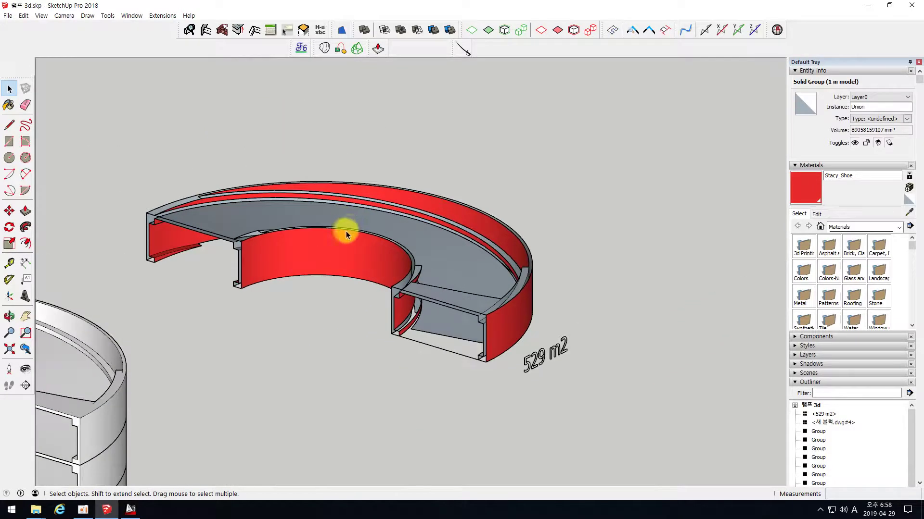
scroll(356, 243, "up", 3)
left_click(275, 258)
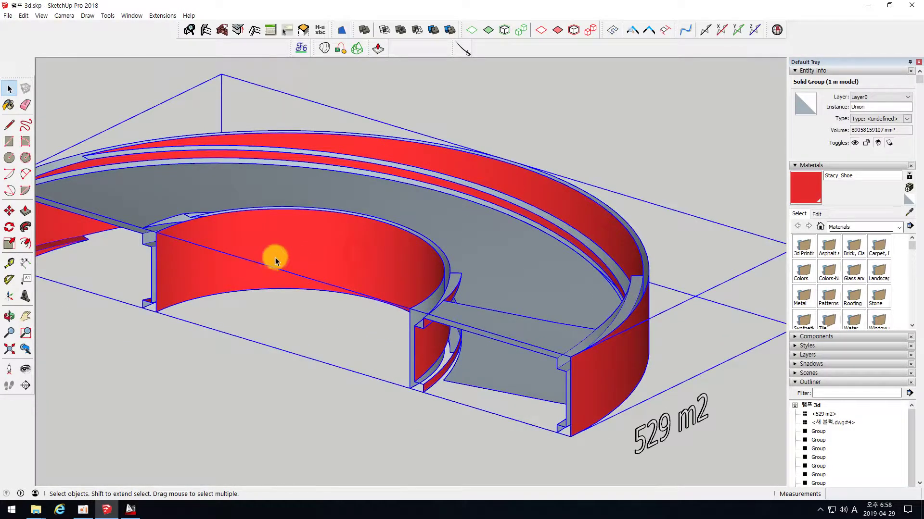
scroll(307, 252, "down", 6)
scroll(351, 360, "up", 4)
scroll(392, 278, "up", 3)
left_click(374, 298)
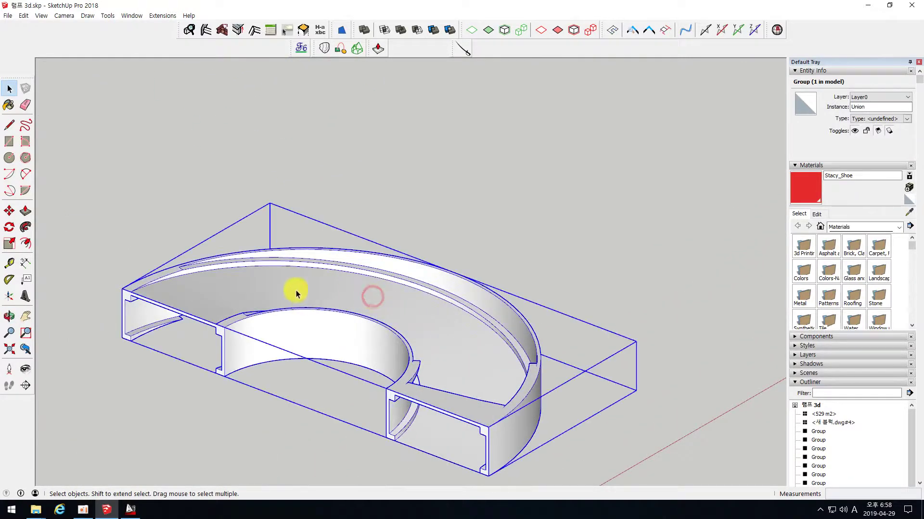
scroll(356, 240, "down", 4)
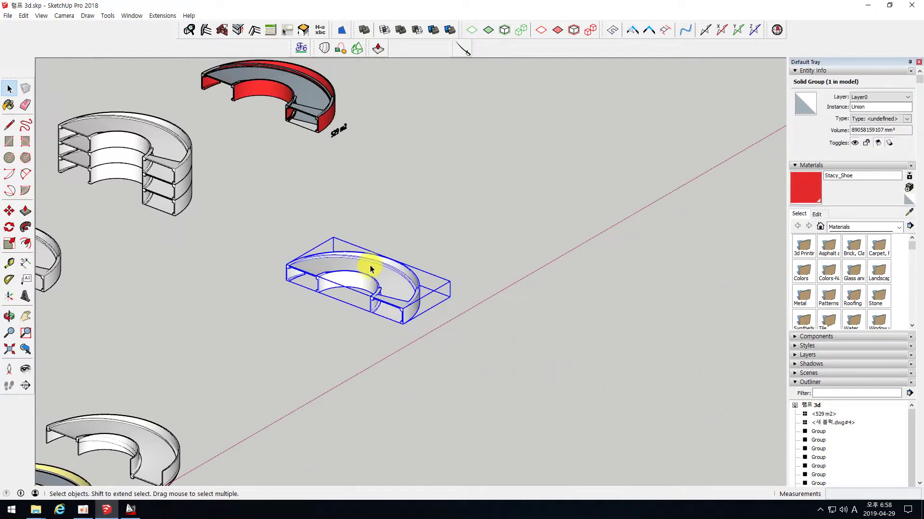
scroll(362, 166, "down", 3)
left_click(402, 169)
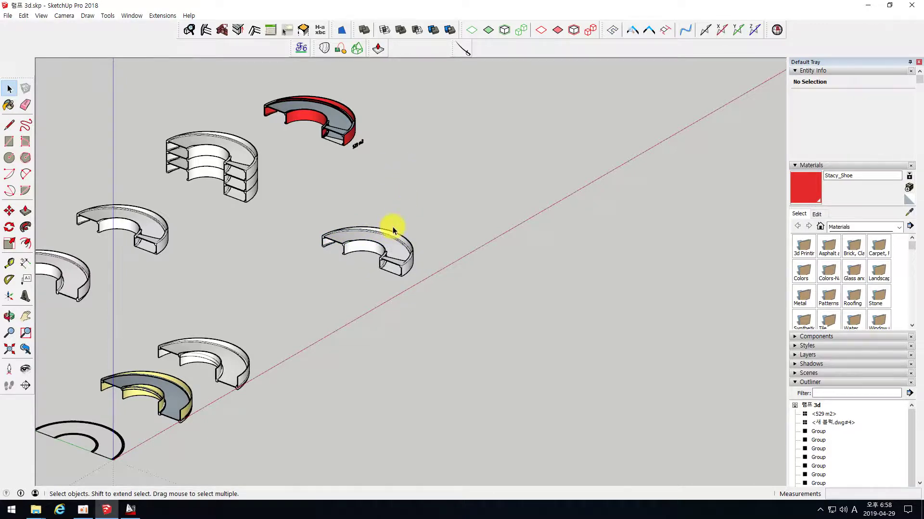
Open the merged white ramp and try to select all faces with the same material as its driving surface
scroll(379, 239, "up", 5)
scroll(378, 239, "up", 3)
left_click(366, 241)
double_click(356, 236)
scroll(338, 233, "up", 4)
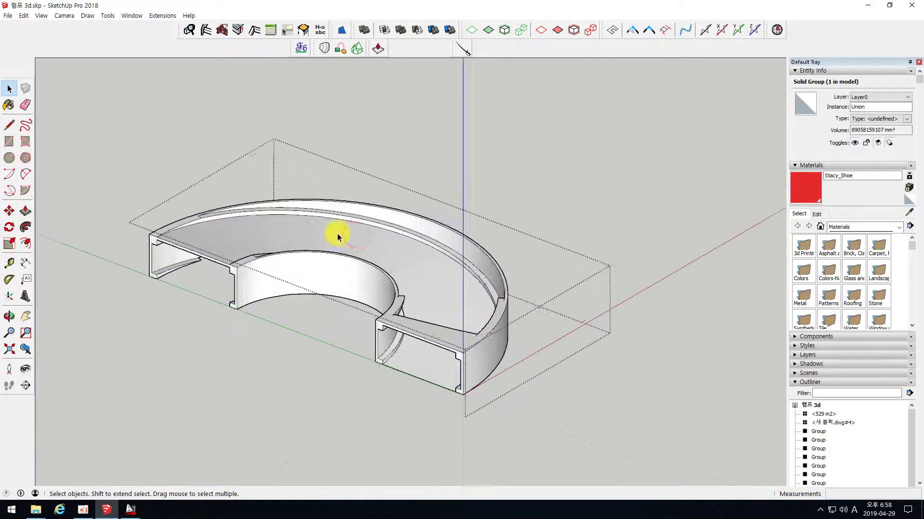
left_click(328, 231)
scroll(328, 229, "down", 4)
scroll(356, 240, "up", 3)
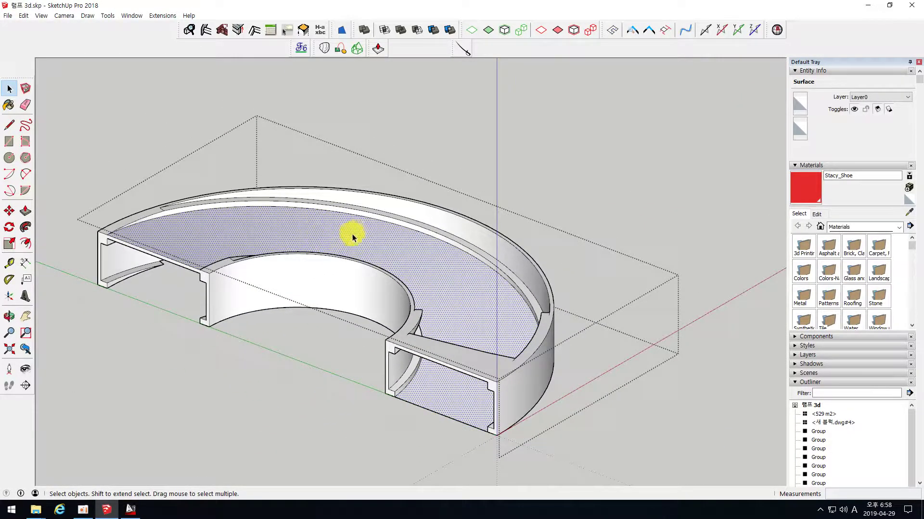
right_click(327, 234)
mouse_move(365, 272)
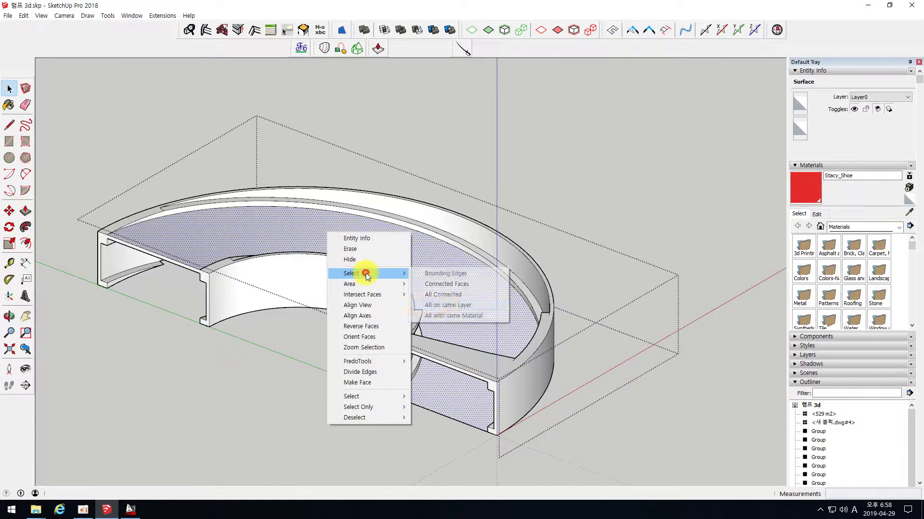
left_click(445, 317)
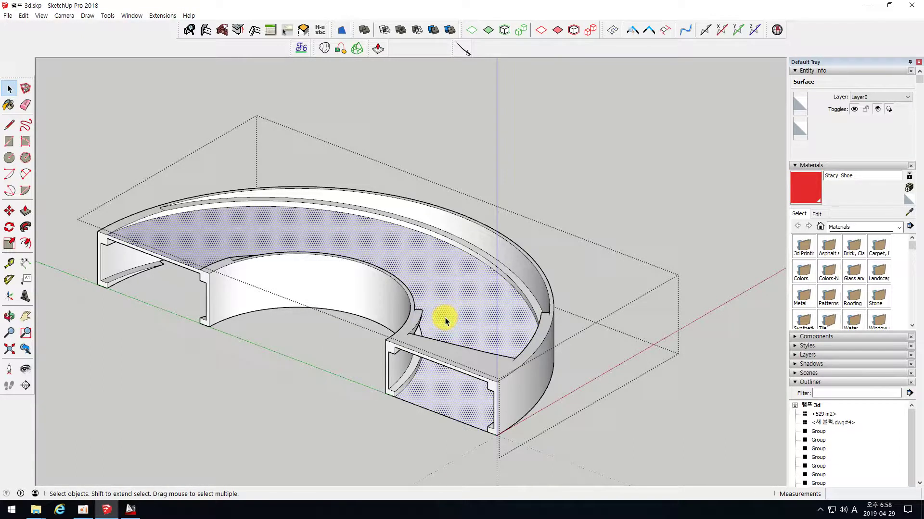
left_click(268, 399)
Paint everything inside the merged ramp group with the red Stacy_Shoe material and leave the group
left_click(394, 243)
double_click(366, 238)
key("ctrl+a")
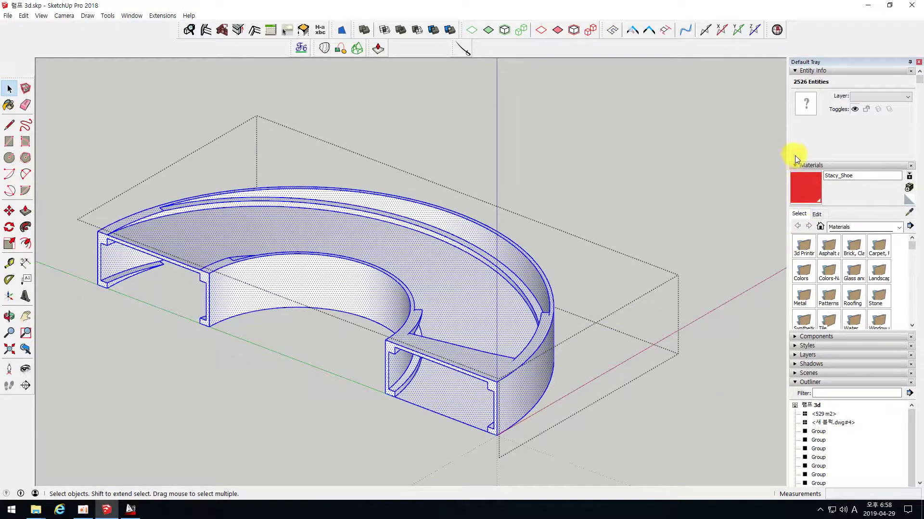
left_click(802, 197)
left_click(430, 259)
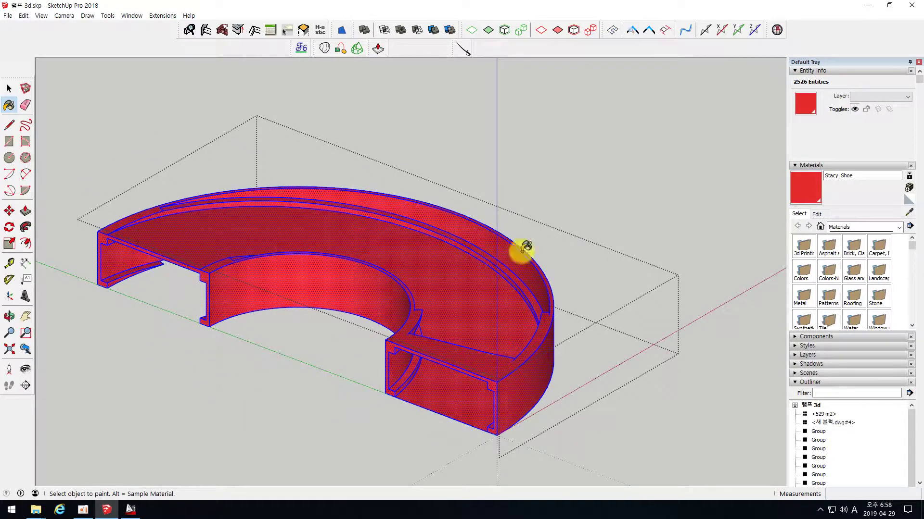
key("space")
left_click(260, 402)
Compare the painted red ramp with the yellow and white ramp variants around it
scroll(475, 169, "down", 7)
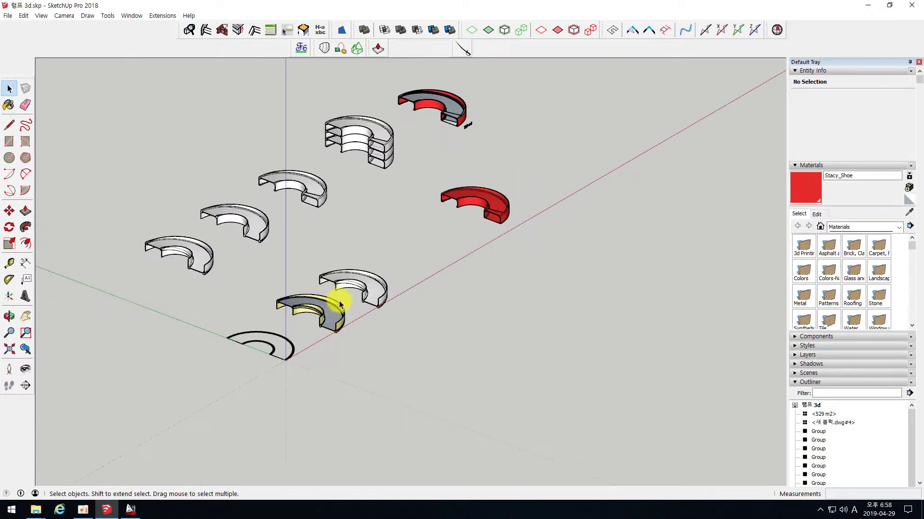
scroll(339, 312, "up", 5)
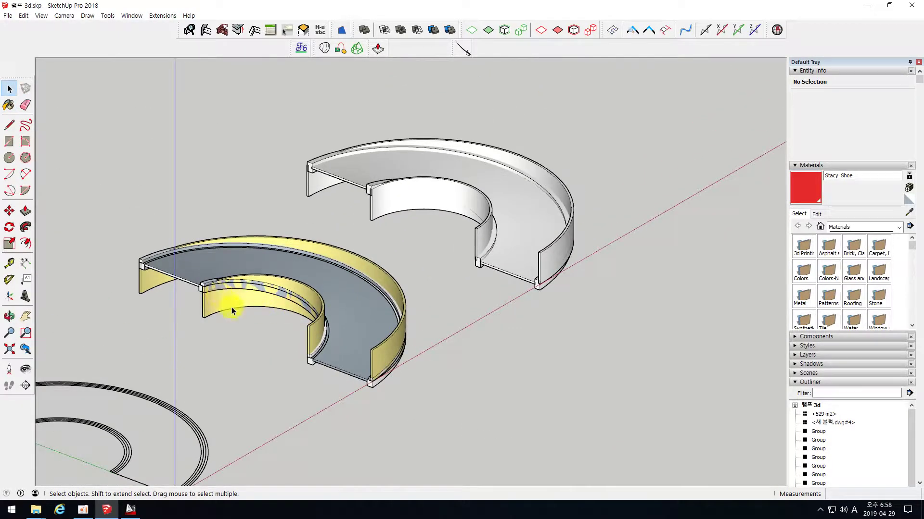
scroll(226, 313, "down", 5)
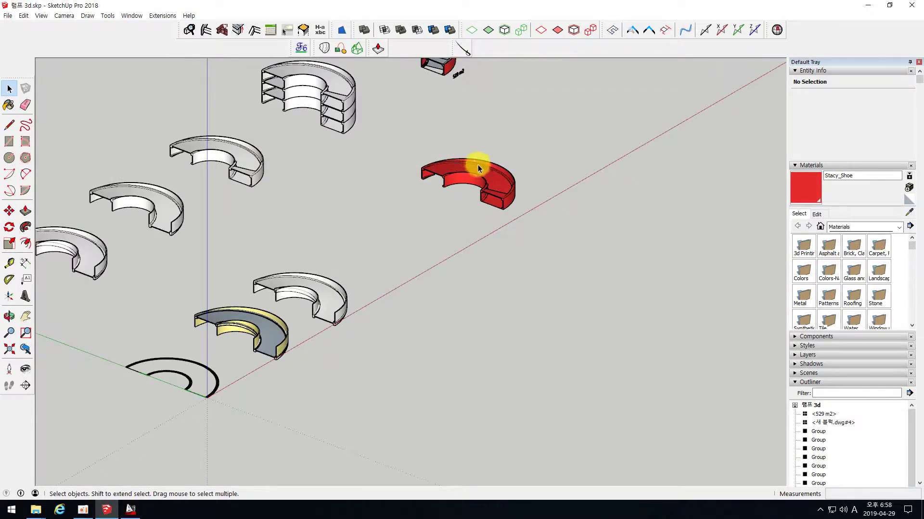
scroll(477, 167, "up", 2)
scroll(509, 182, "up", 2)
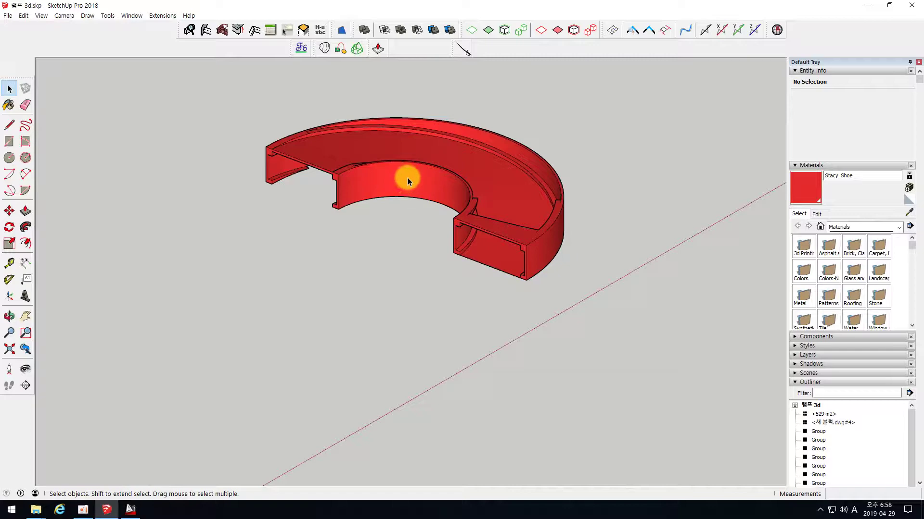
scroll(366, 270, "down", 1)
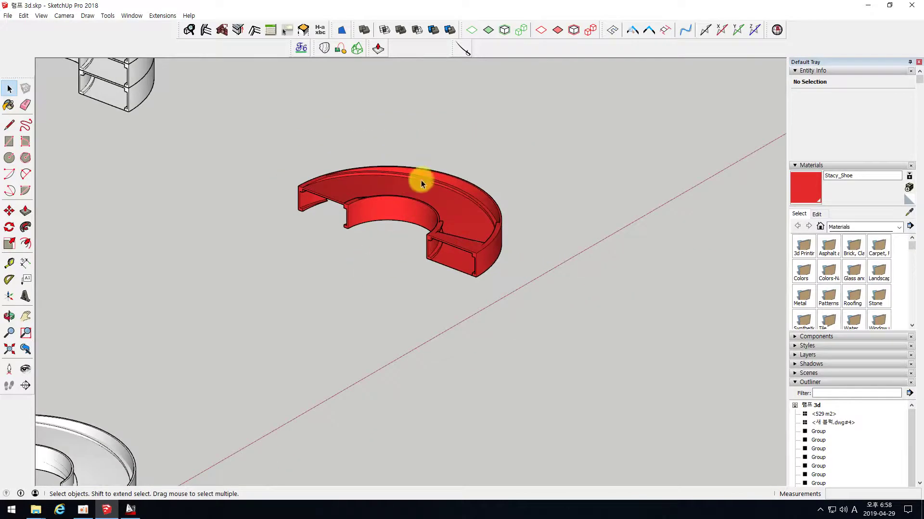
scroll(423, 188, "up", 3)
scroll(420, 207, "down", 2)
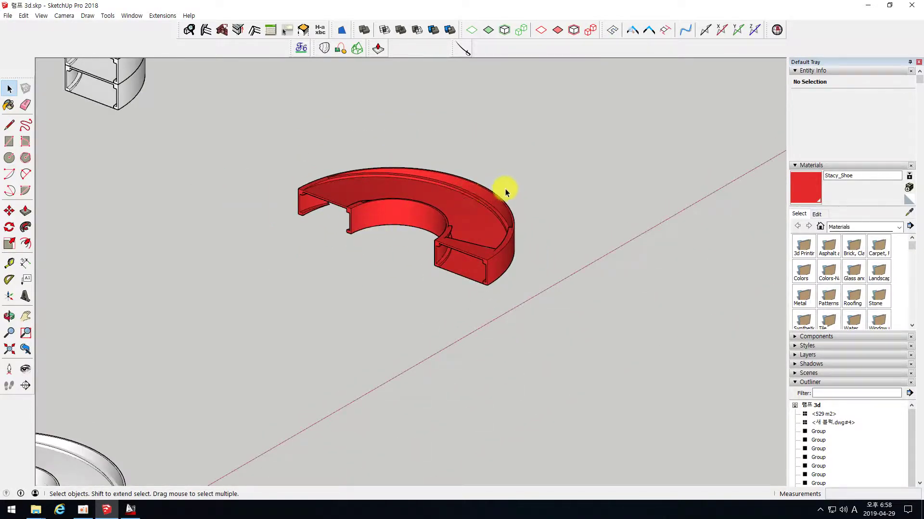
scroll(511, 193, "down", 3)
scroll(517, 197, "down", 1)
scroll(111, 257, "up", 5)
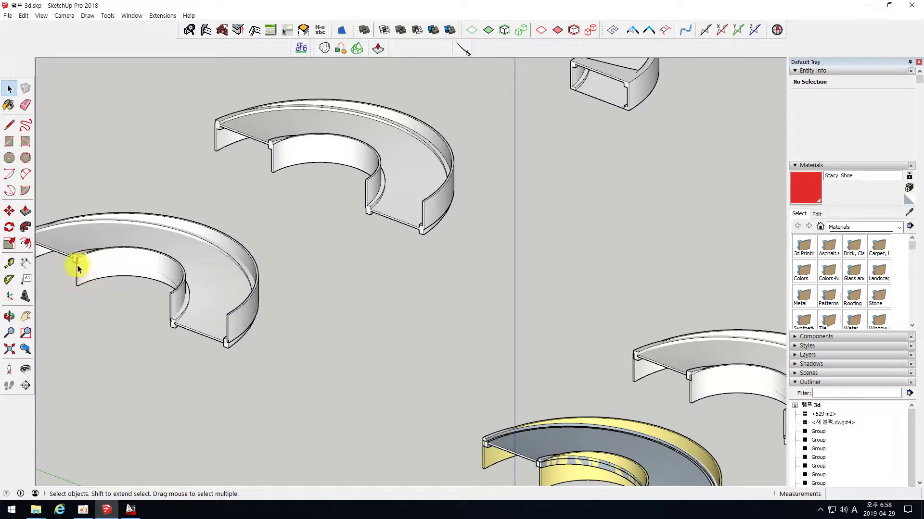
Check the solid status of the separate slab and wall groups in the two unmerged white ramps
left_click(220, 290)
left_click(414, 178)
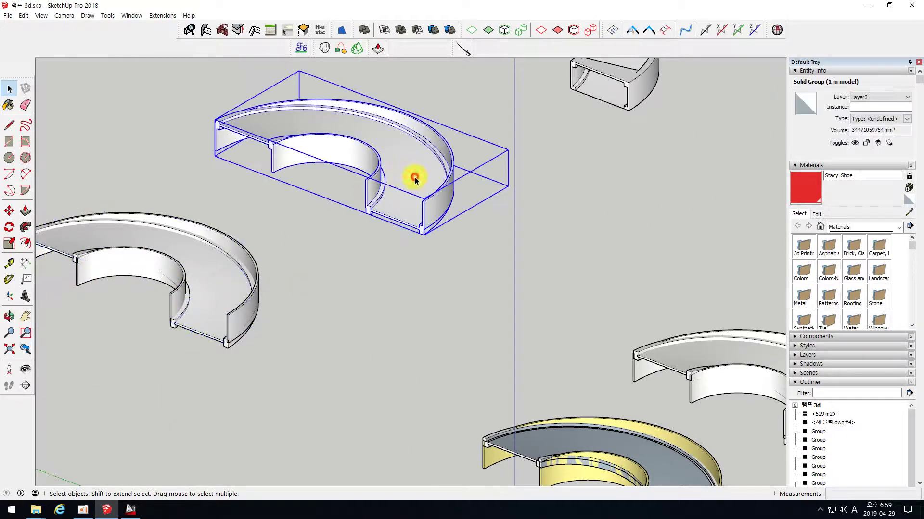
left_click(172, 274)
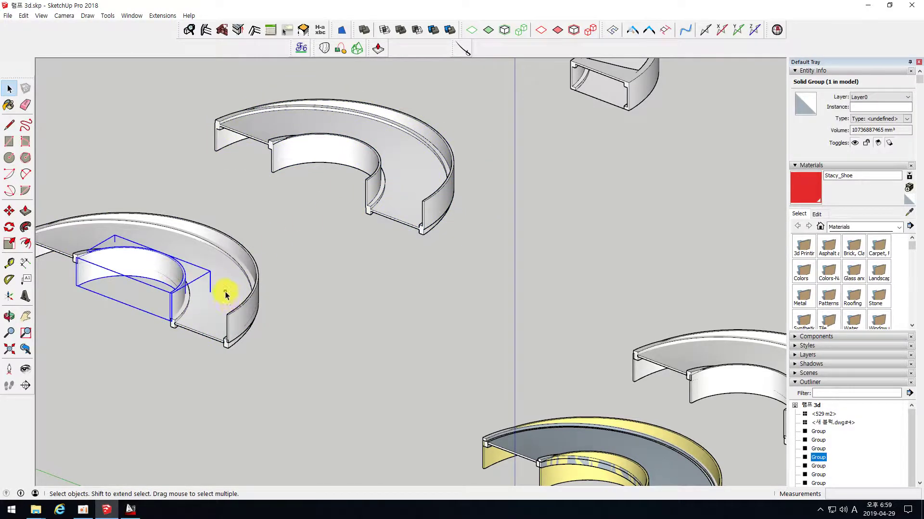
left_click(237, 335)
scroll(321, 299, "down", 3)
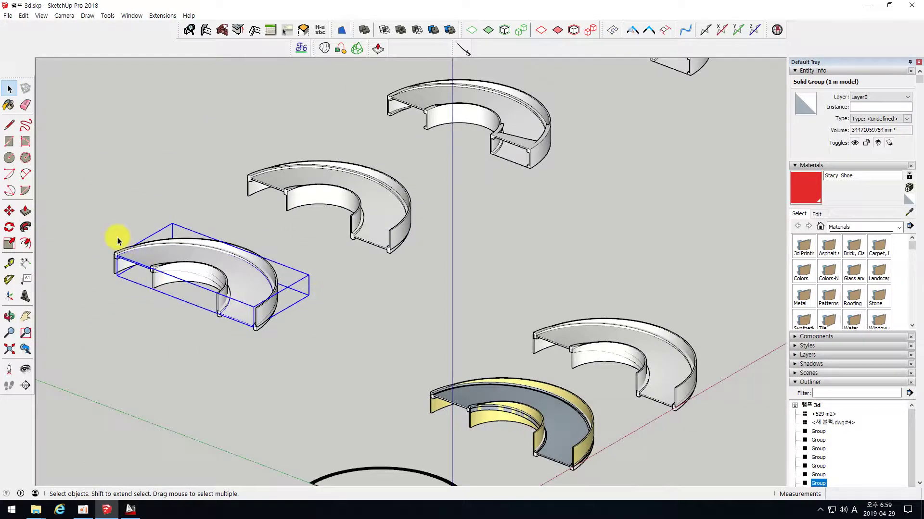
left_click_drag(95, 229, 325, 372)
left_click(235, 377)
scroll(141, 348, "down", 2)
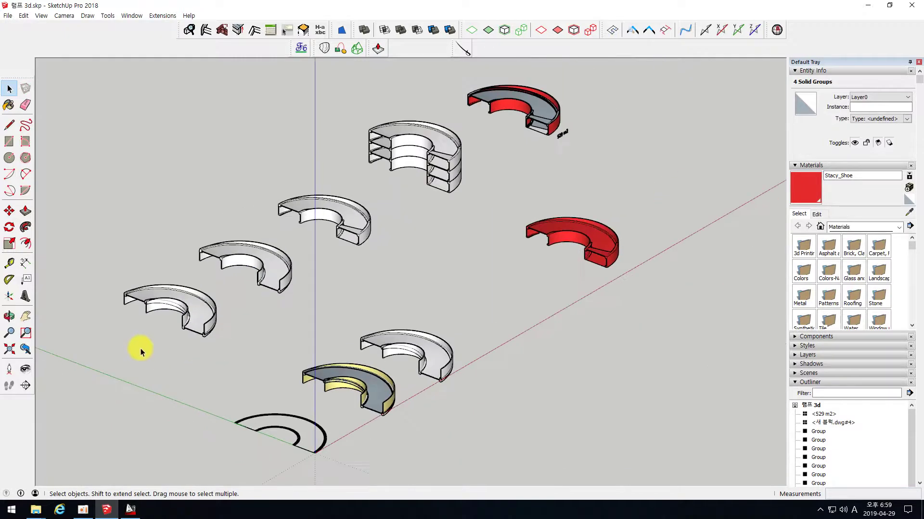
Open the red ramp group and delete its upper driving surface to expose the slab's interior
scroll(636, 224, "up", 4)
scroll(532, 285, "up", 1)
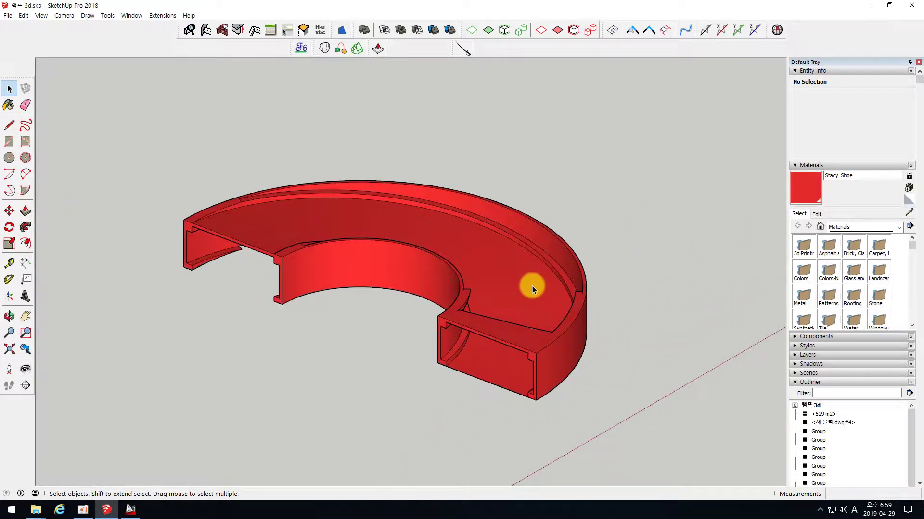
middle_click_drag(422, 251, 396, 247)
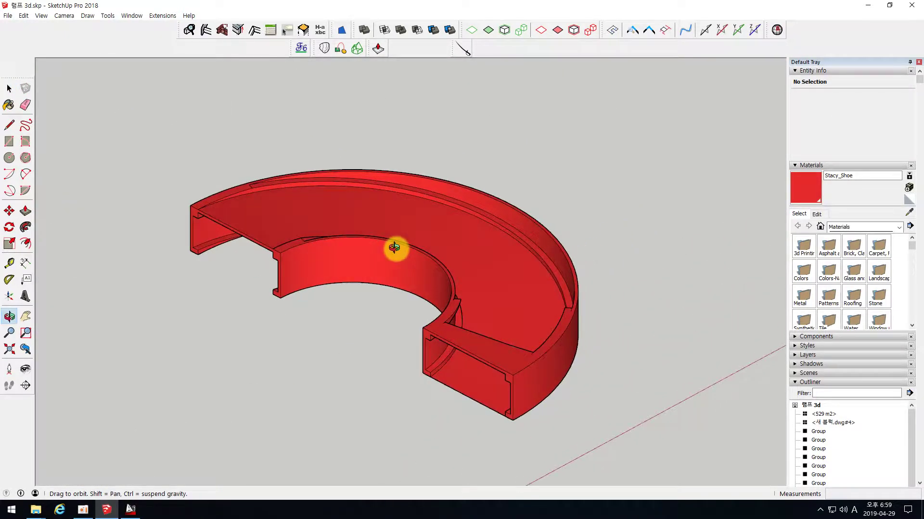
double_click(334, 206)
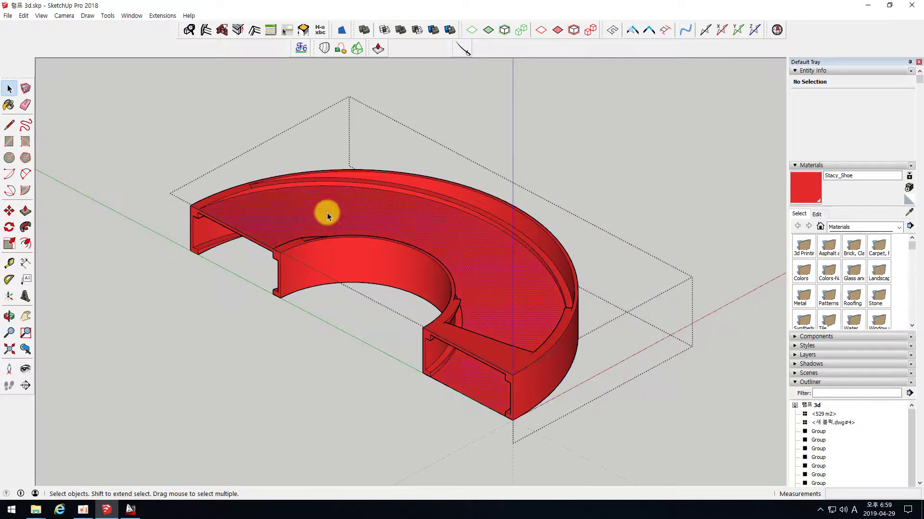
left_click(324, 221)
scroll(288, 221, "up", 3)
middle_click_drag(267, 232, 359, 247)
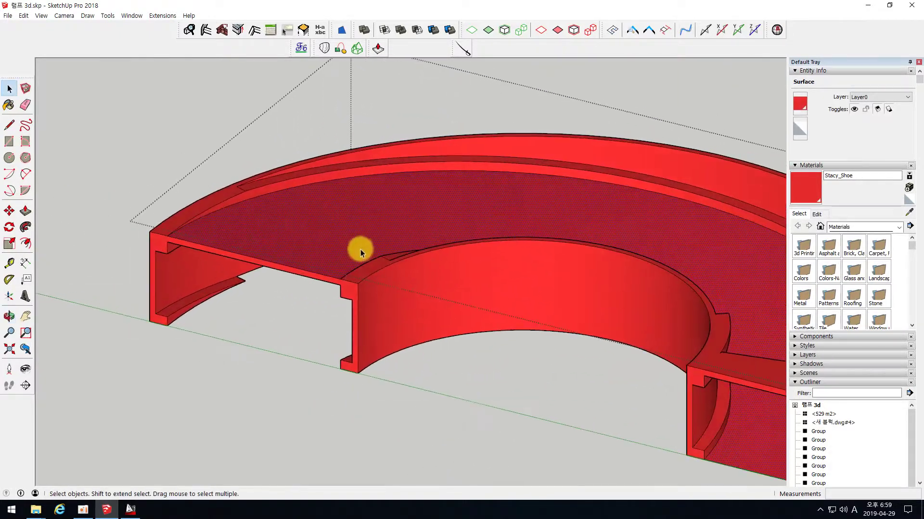
key("Delete")
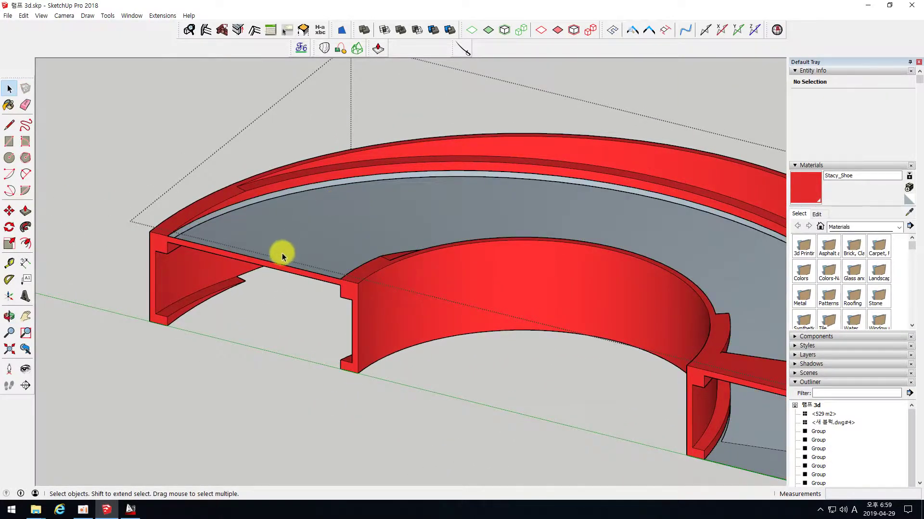
scroll(282, 253, "down", 2)
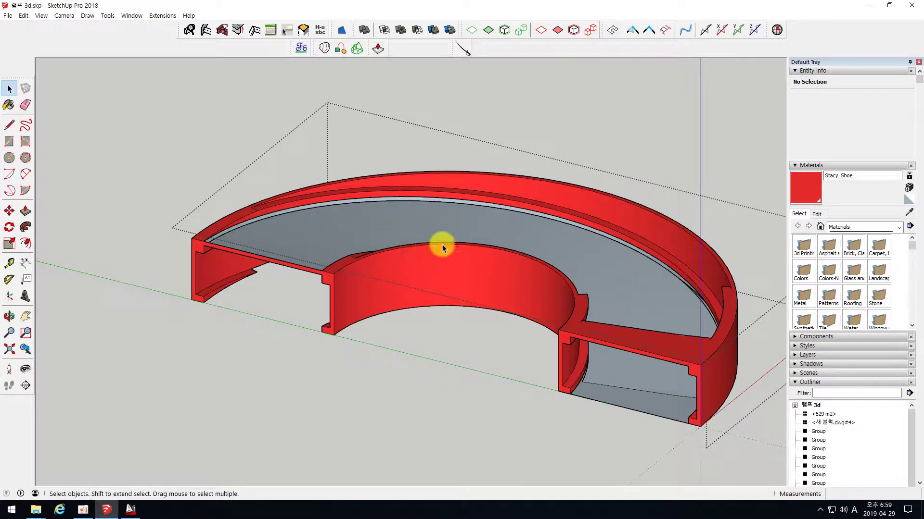
Delete the flat top face running along the rims of the red ramp's curved walls and its end landing
middle_click_drag(354, 239, 305, 241)
scroll(313, 247, "up", 4)
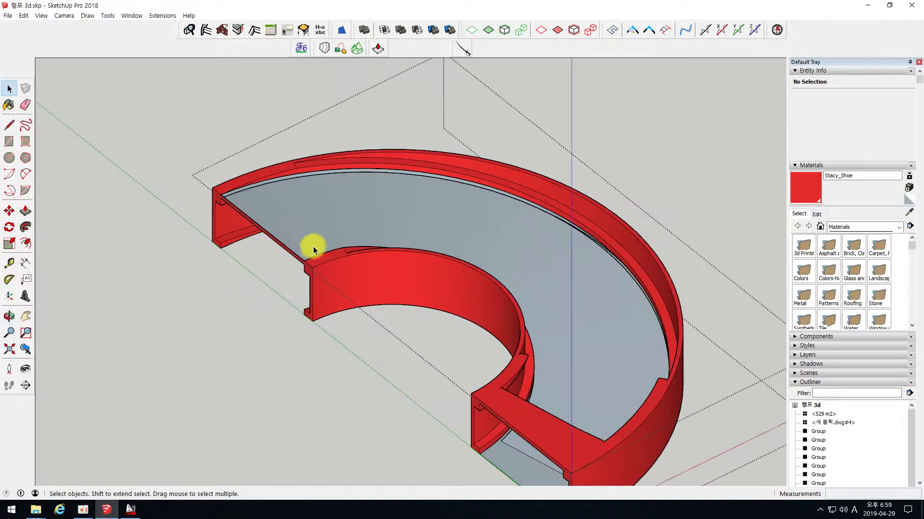
left_click(327, 267)
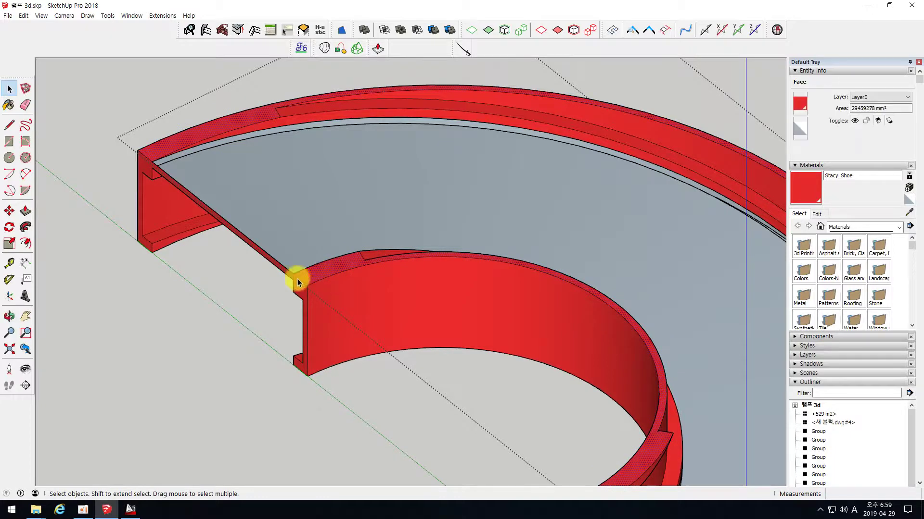
scroll(274, 278, "down", 2)
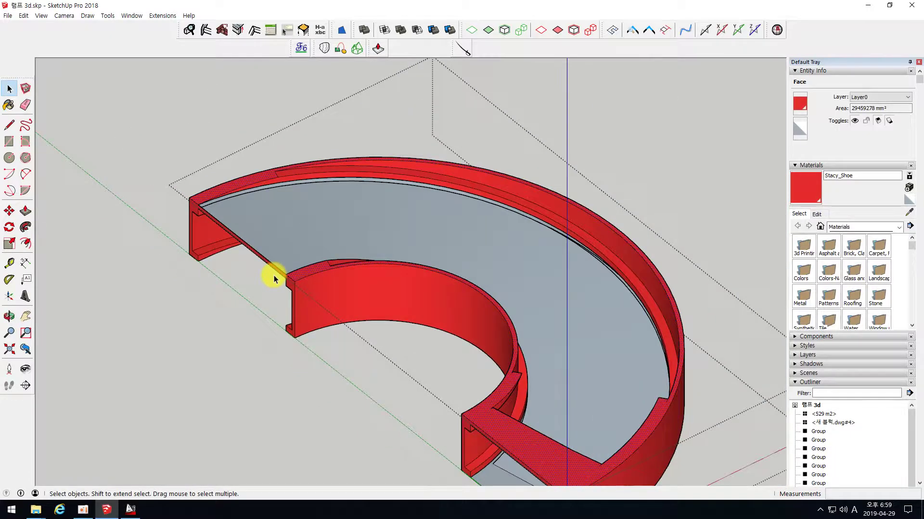
scroll(358, 187, "down", 2)
scroll(494, 343, "up", 2)
key("Delete")
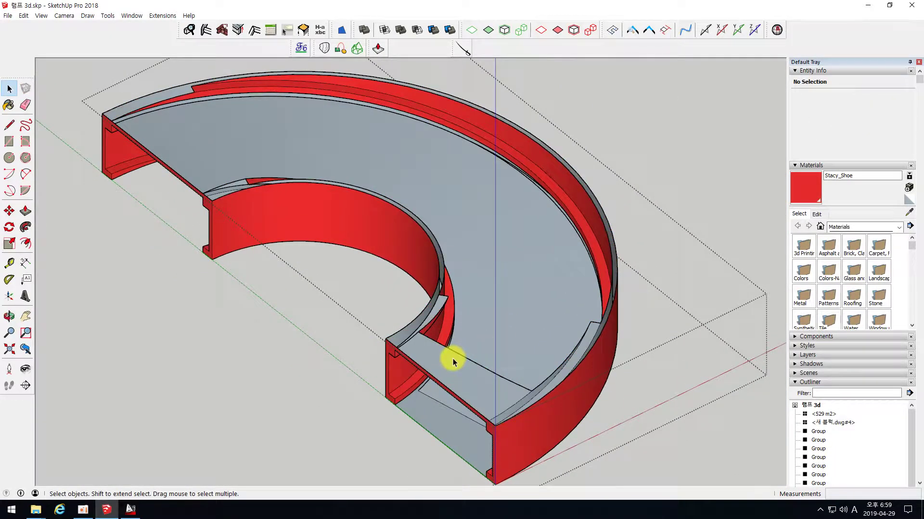
Delete the top surfaces of the wall ledges and the flat bottom faces beneath the red ramp's walls
scroll(392, 385, "up", 3)
left_click(404, 388)
middle_click_drag(374, 368, 322, 385)
scroll(438, 258, "down", 3)
middle_click_drag(446, 237, 621, 252)
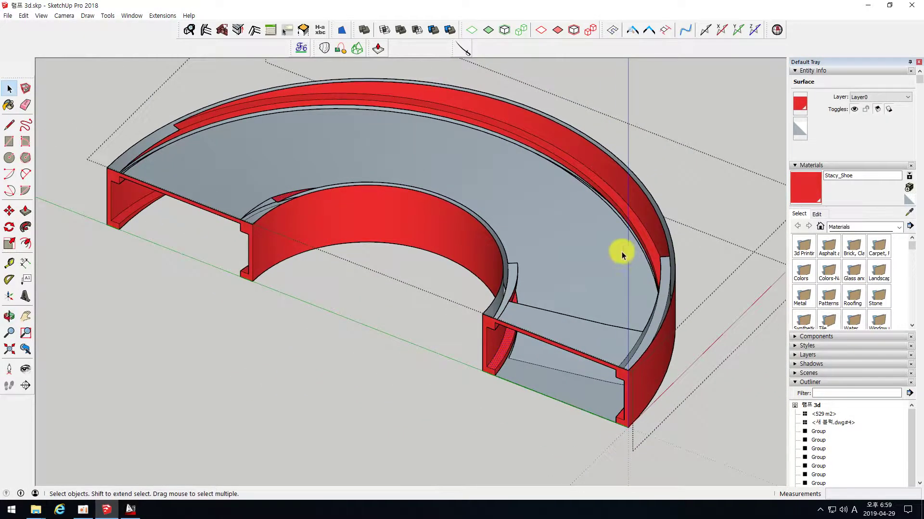
scroll(548, 282, "up", 4)
left_click(584, 273)
scroll(554, 237, "down", 5)
middle_click_drag(540, 264, 456, 96)
scroll(454, 169, "up", 3)
scroll(431, 243, "down", 2)
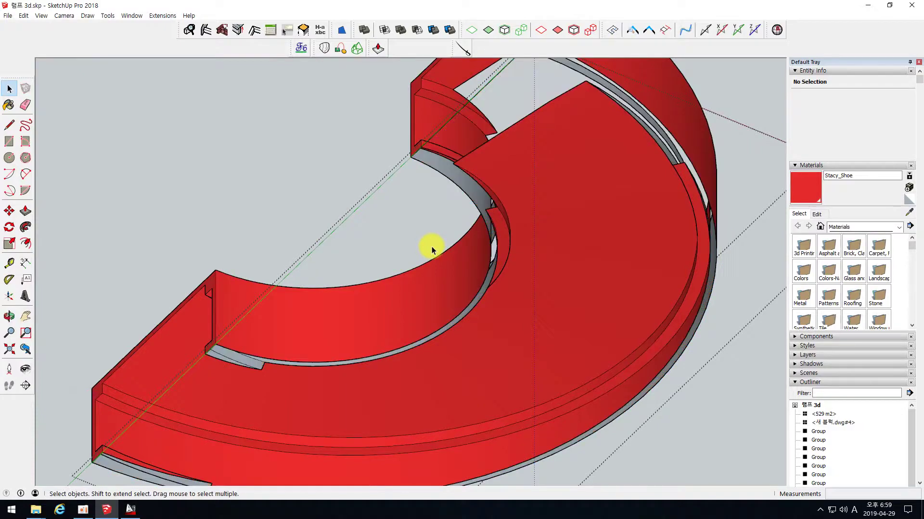
Examine the opened walls, ledges and slab of the red ramp from below and from the side
scroll(431, 246, "down", 3)
middle_click_drag(495, 220, 404, 257)
left_click_drag(404, 257, 321, 286)
middle_click_drag(322, 286, 321, 288)
scroll(295, 258, "down", 2)
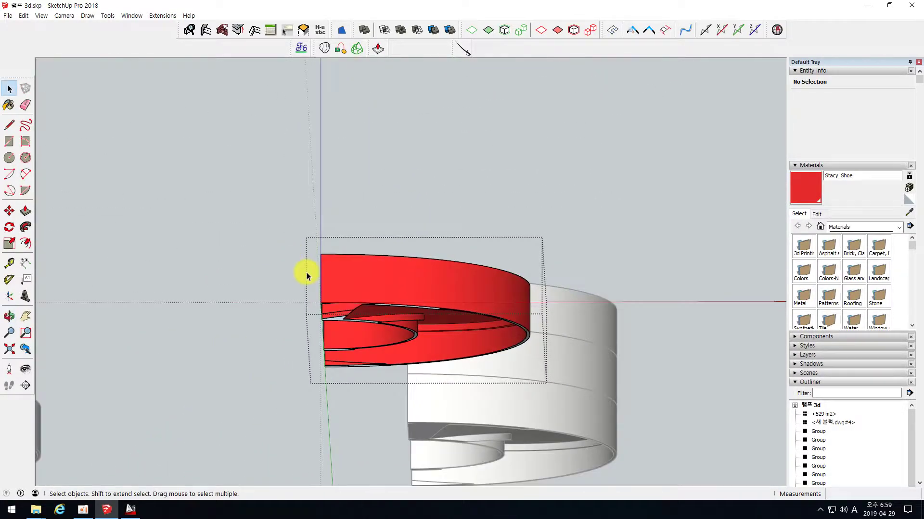
scroll(389, 334, "up", 6)
middle_click_drag(390, 333, 400, 248)
middle_click_drag(440, 333, 413, 145)
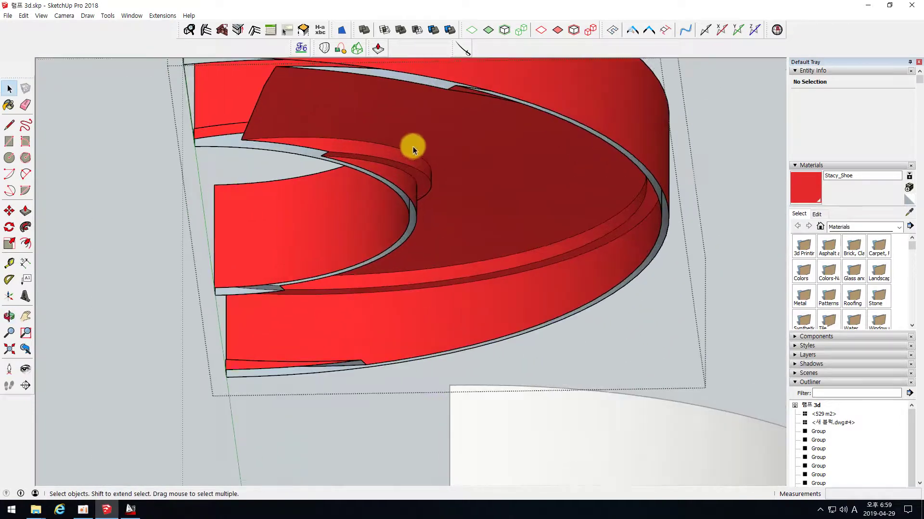
scroll(329, 163, "up", 2)
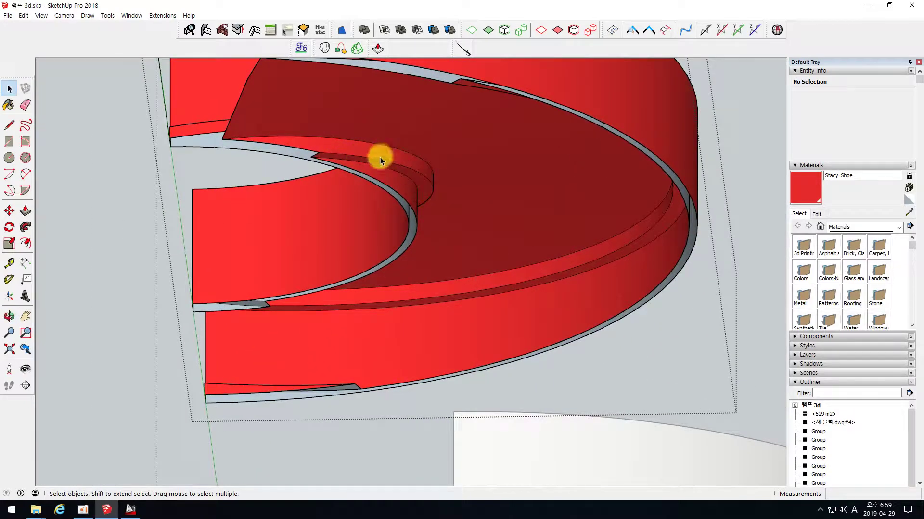
scroll(381, 192, "down", 2)
middle_click_drag(374, 210, 405, 110)
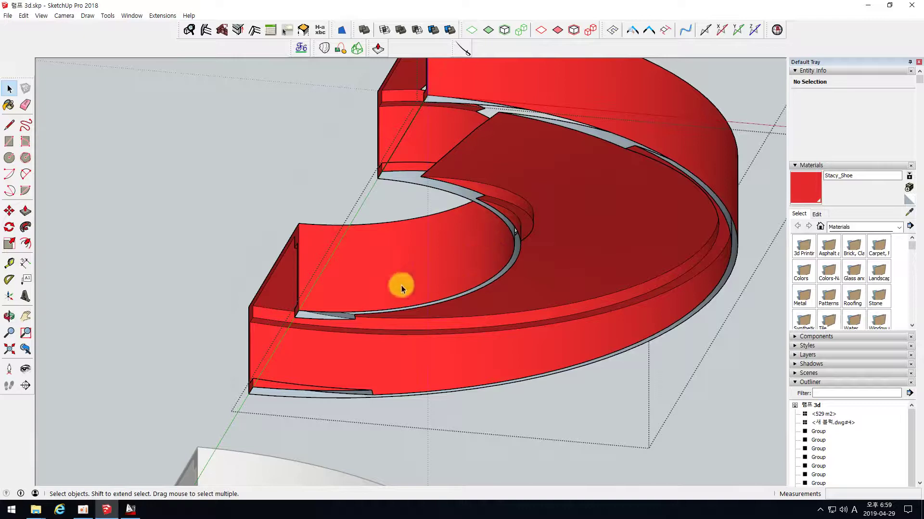
scroll(264, 311, "up", 1)
middle_click_drag(297, 325, 385, 270)
scroll(256, 256, "down", 5)
middle_click_drag(328, 263, 466, 275)
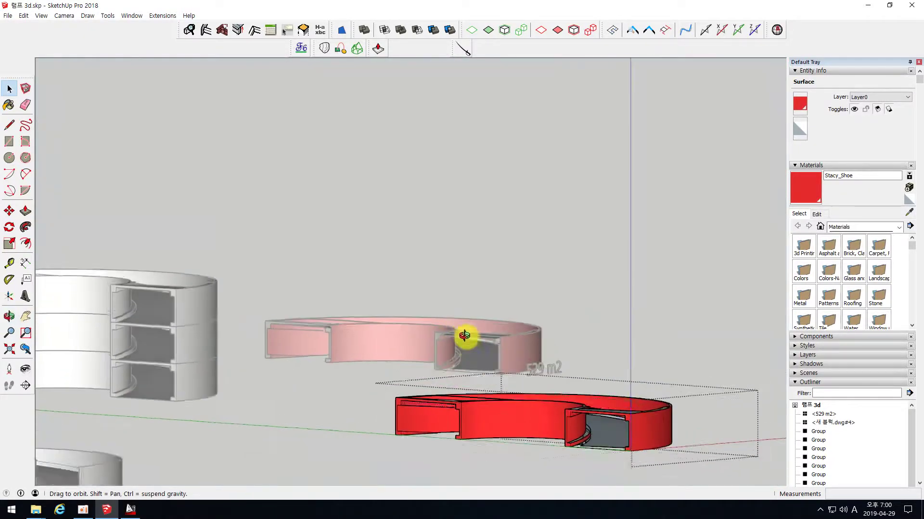
Delete the vertical end face closing the slab and wall profile at the ramp end nearest the blue axis
scroll(417, 416, "down", 2)
scroll(449, 362, "up", 6)
left_click(427, 328)
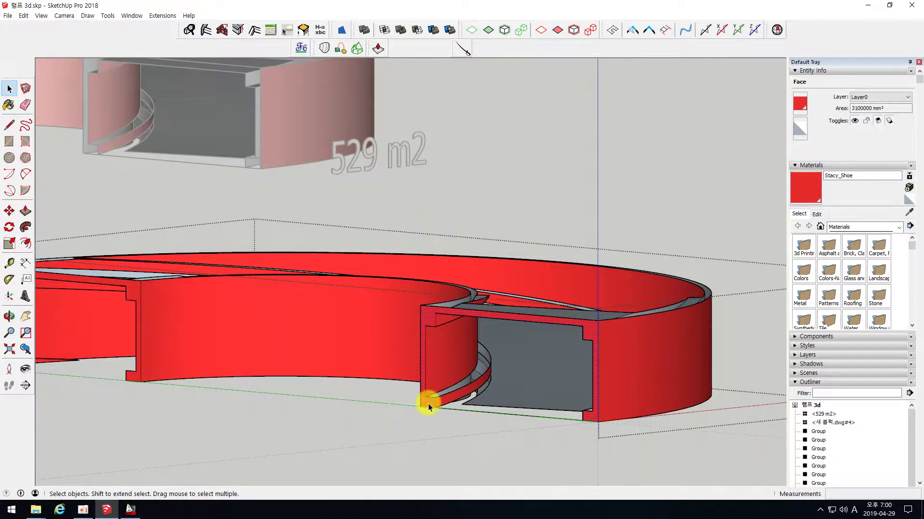
scroll(459, 300, "down", 5)
middle_click_drag(412, 270, 383, 319)
scroll(364, 365, "up", 3)
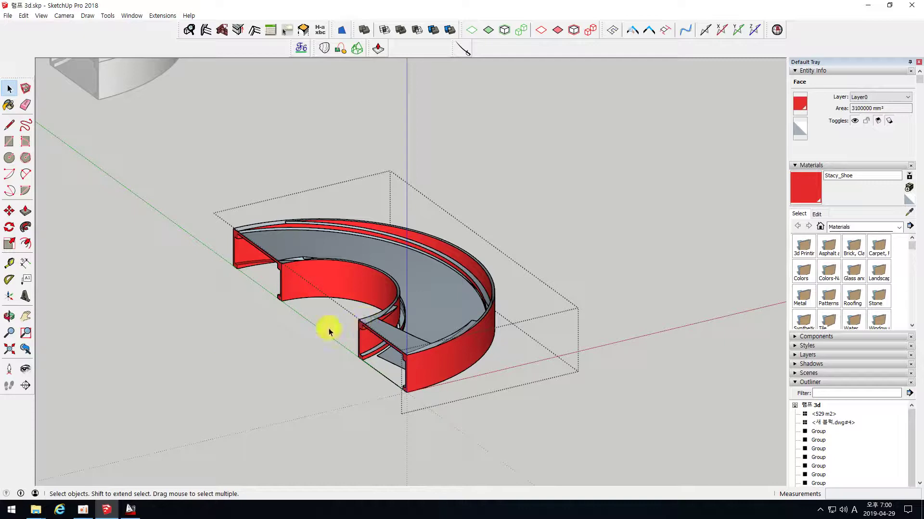
scroll(355, 350, "up", 6)
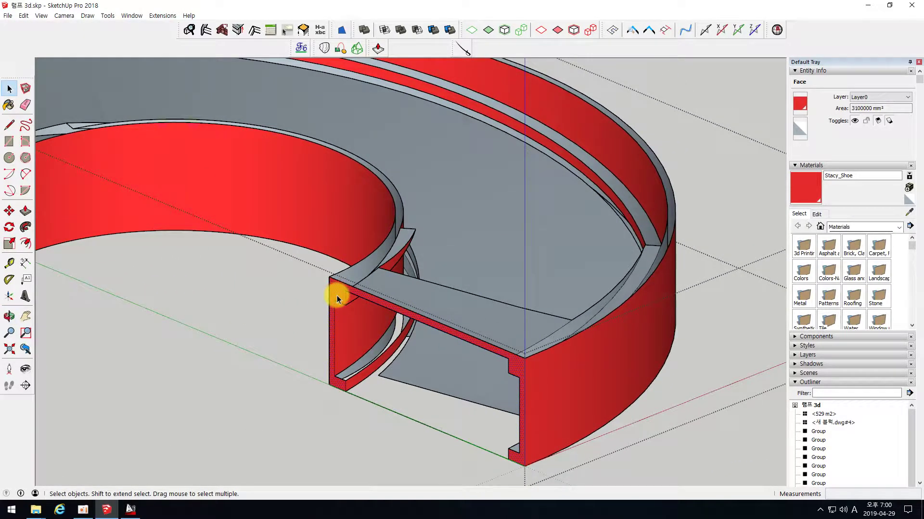
key("Delete")
Delete the matching vertical end face at the opposite end of the red ramp and check the opened profile
scroll(668, 372, "down", 4)
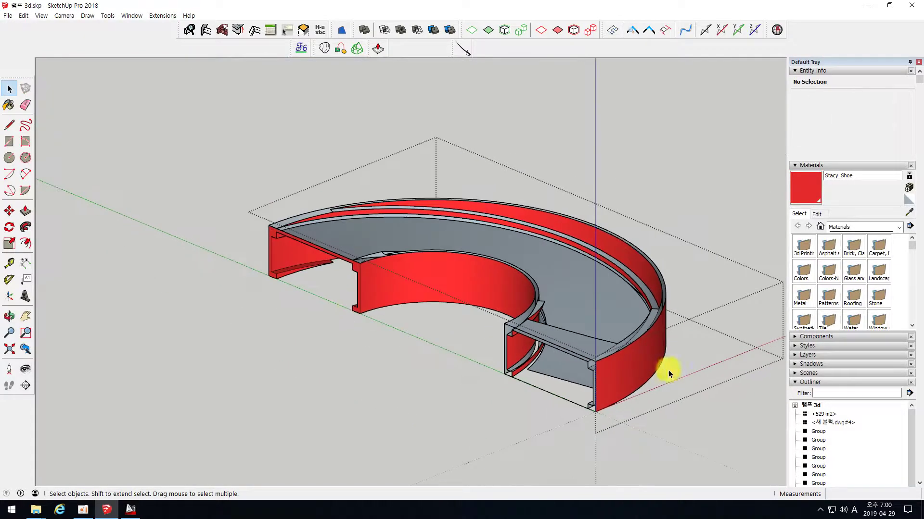
scroll(263, 238, "up", 4)
middle_click_drag(229, 235, 279, 251)
middle_click_drag(226, 313, 233, 301)
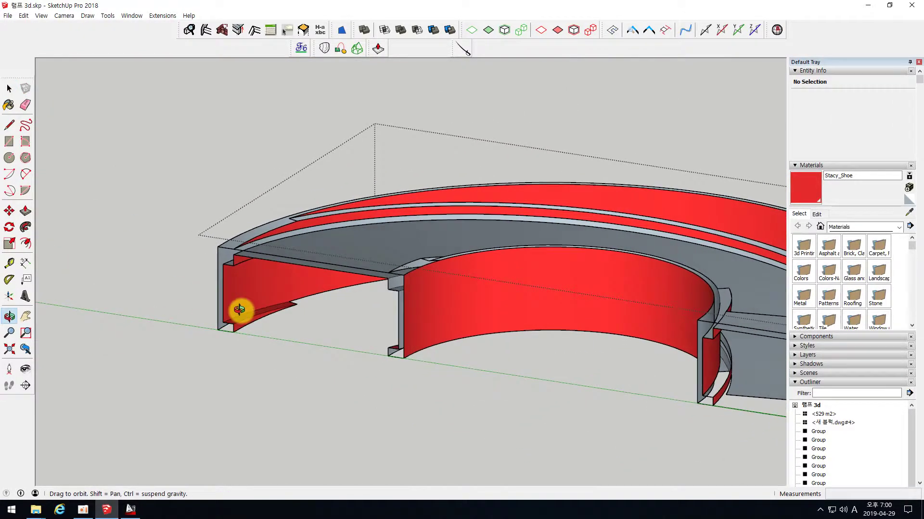
scroll(269, 347, "up", 3)
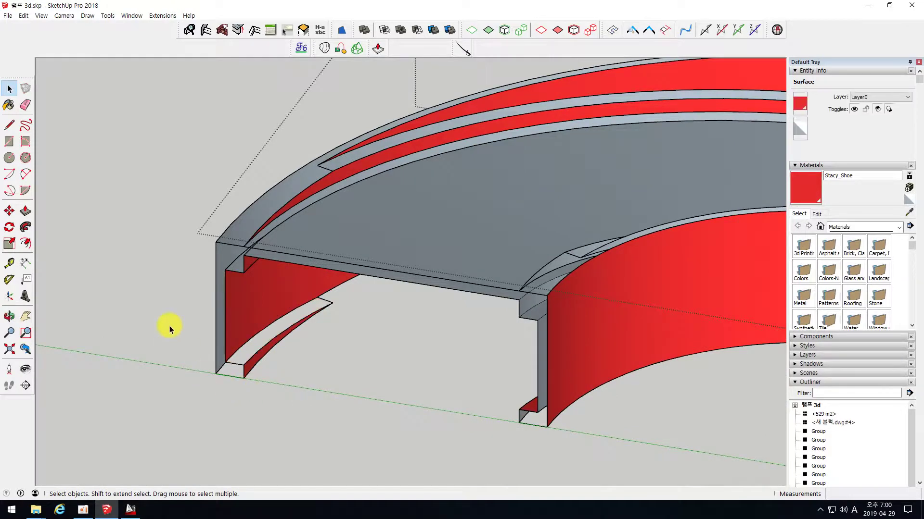
Examine the hollow interior of the red ramp's slab and walls from above, the outer side and below
scroll(173, 312, "down", 5)
middle_click_drag(332, 312, 422, 299)
scroll(561, 337, "up", 4)
middle_click_drag(560, 338, 281, 315)
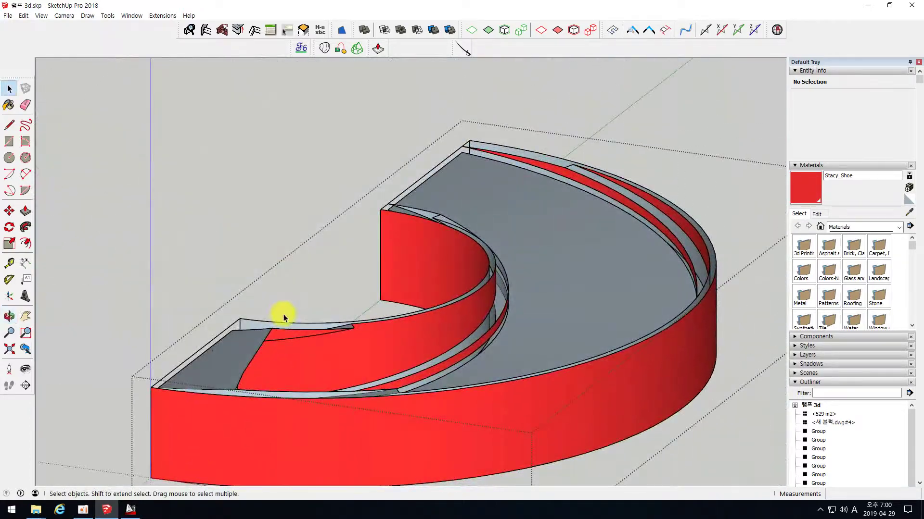
middle_click_drag(333, 346, 391, 347)
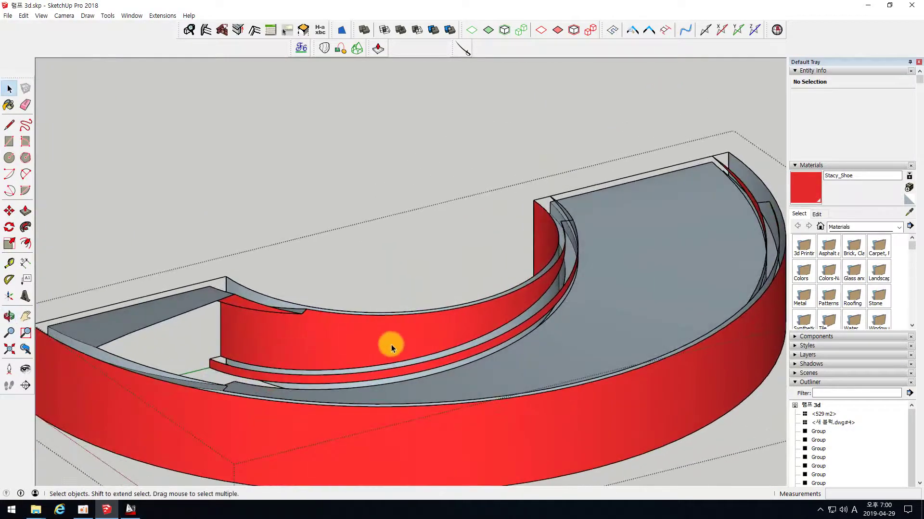
middle_click_drag(371, 374, 382, 299)
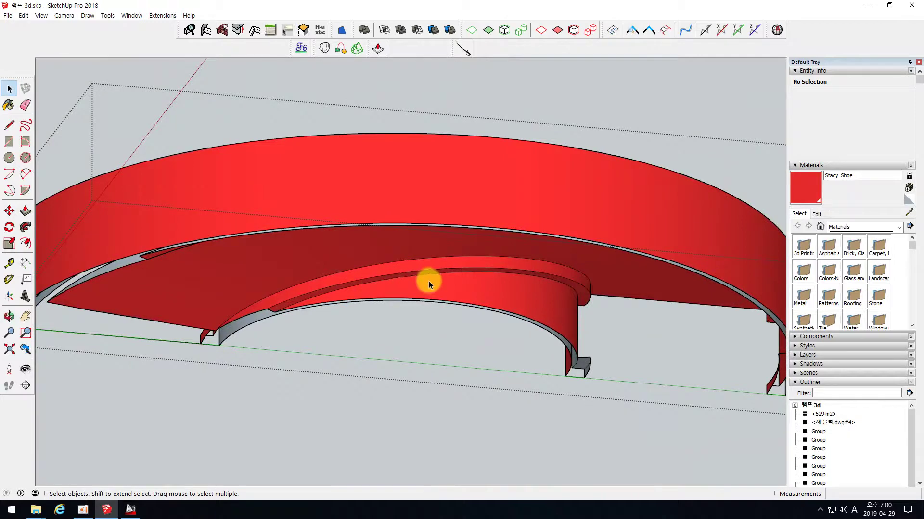
Leave the ramp group and compare the opened red ramp with the white and yellow ramp variants, including the undersides
scroll(570, 322, "down", 5)
middle_click_drag(439, 326, 336, 296)
scroll(591, 382, "down", 6)
middle_click_drag(431, 266, 520, 441)
scroll(463, 392, "down", 3)
middle_click_drag(464, 391, 402, 287)
scroll(500, 319, "up", 6)
middle_click_drag(491, 313, 521, 134)
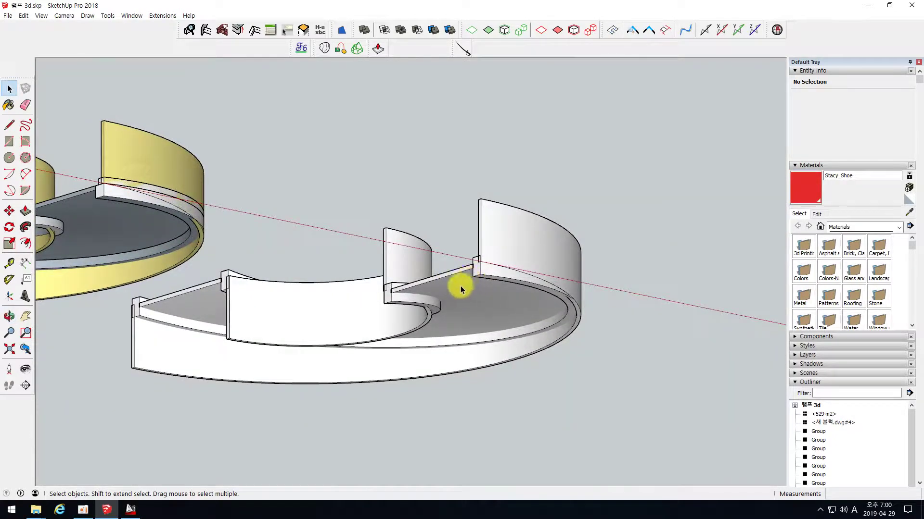
scroll(378, 296, "down", 4)
middle_click_drag(440, 233, 388, 374)
scroll(154, 369, "down", 4)
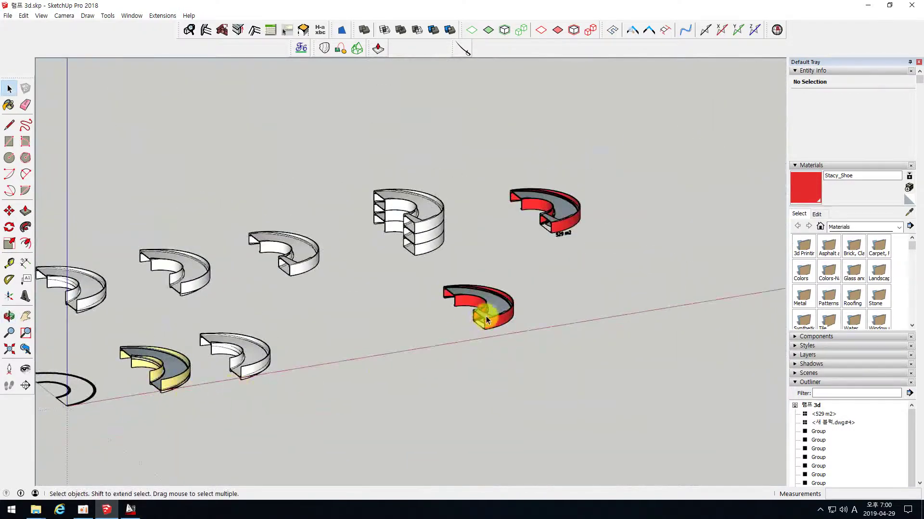
scroll(485, 324, "up", 6)
middle_click_drag(444, 289, 408, 317)
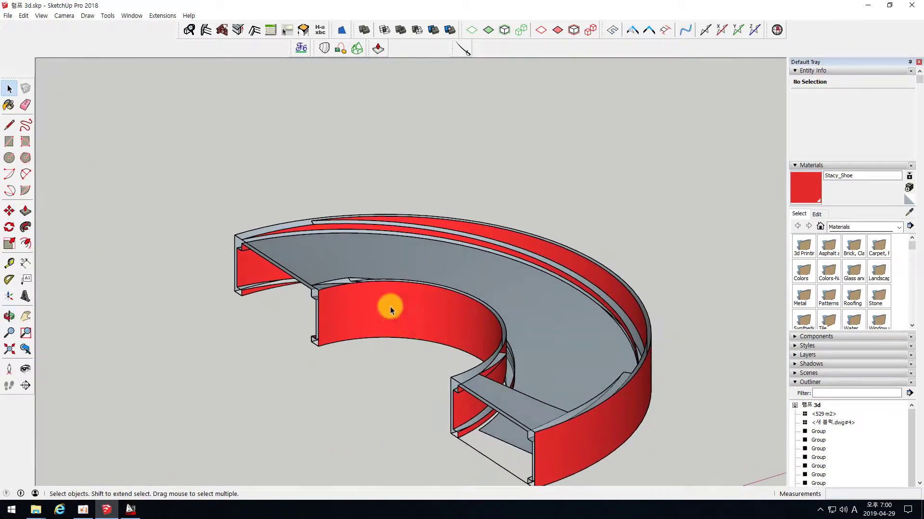
scroll(470, 367, "down", 3)
scroll(470, 367, "up", 3)
scroll(384, 275, "down", 2)
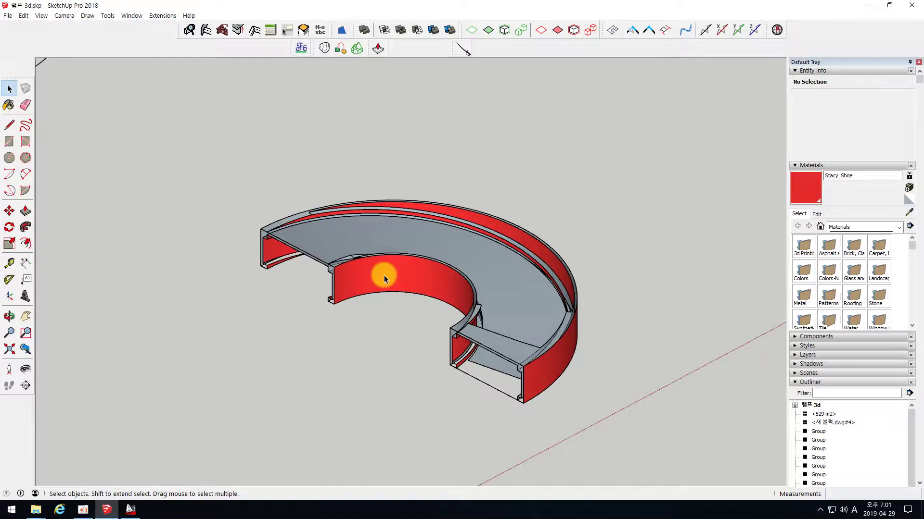
Open the red ramp group, select all faces with the same material as the inner curved wall, and clear the selection
double_click(383, 277)
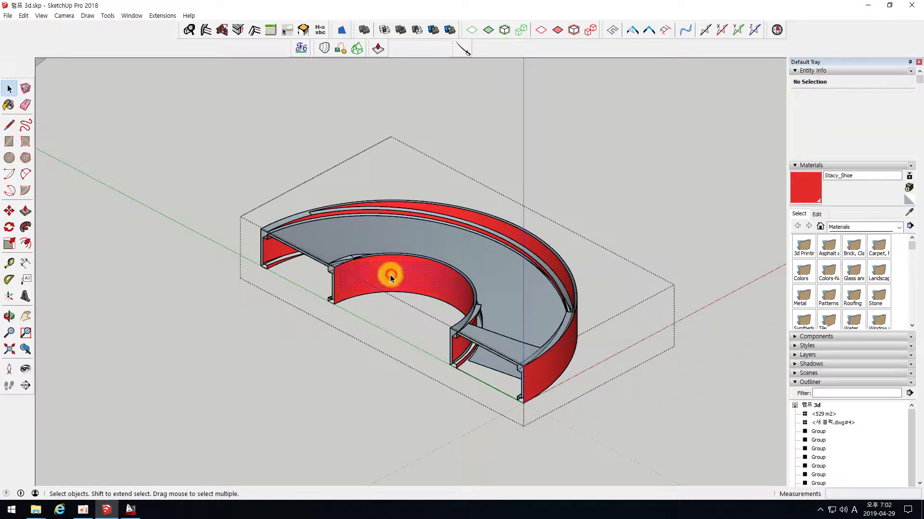
scroll(421, 287, "up", 2)
left_click(422, 290)
right_click(399, 263)
mouse_move(442, 303)
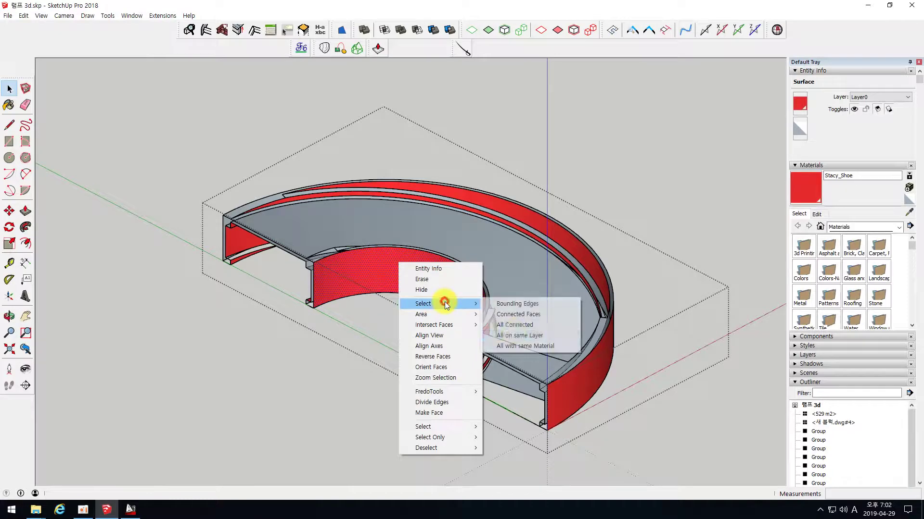
left_click(514, 349)
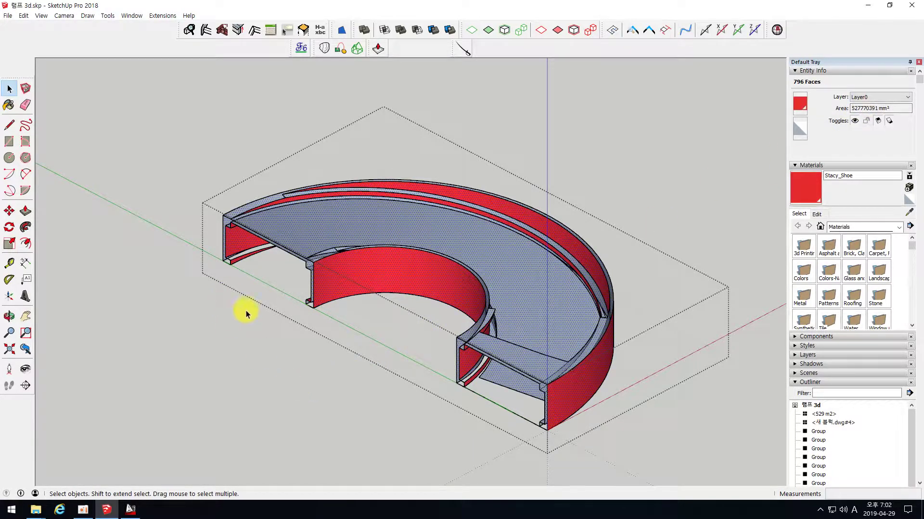
left_click(283, 393)
Inspect the remaining faces around both open ends of the red ramp inside its group
scroll(359, 429, "down", 5)
scroll(301, 196, "up", 8)
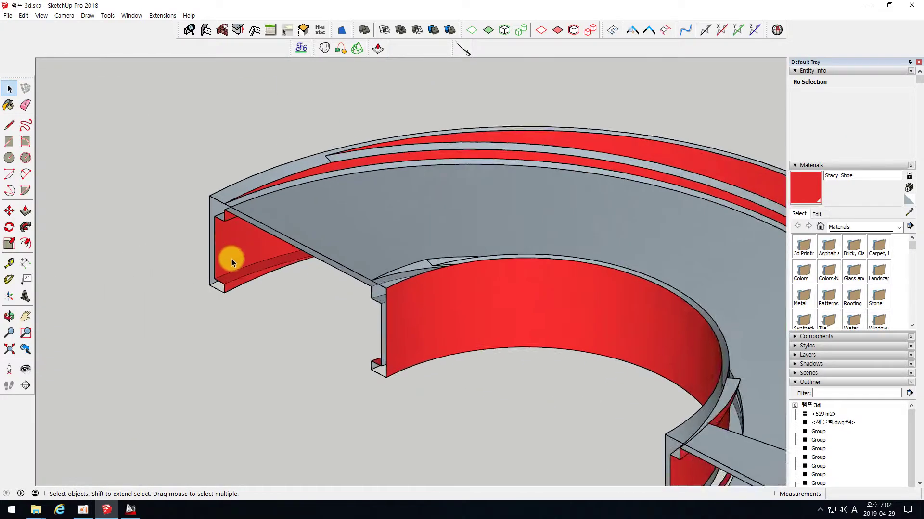
key("ctrl+a")
scroll(232, 262, "up", 1)
middle_click_drag(232, 282, 549, 276)
left_click(663, 287)
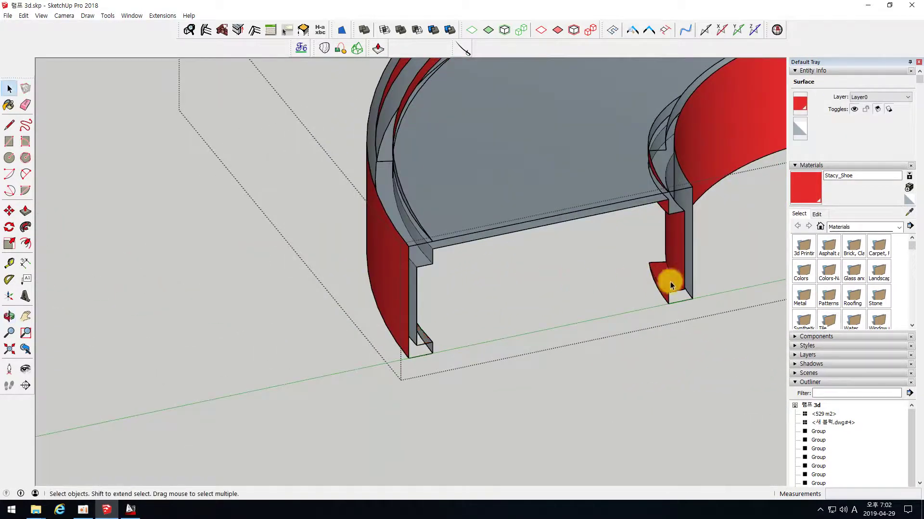
left_click(344, 284)
scroll(343, 284, "down", 5)
middle_click_drag(459, 284, 317, 295)
scroll(327, 308, "down", 4)
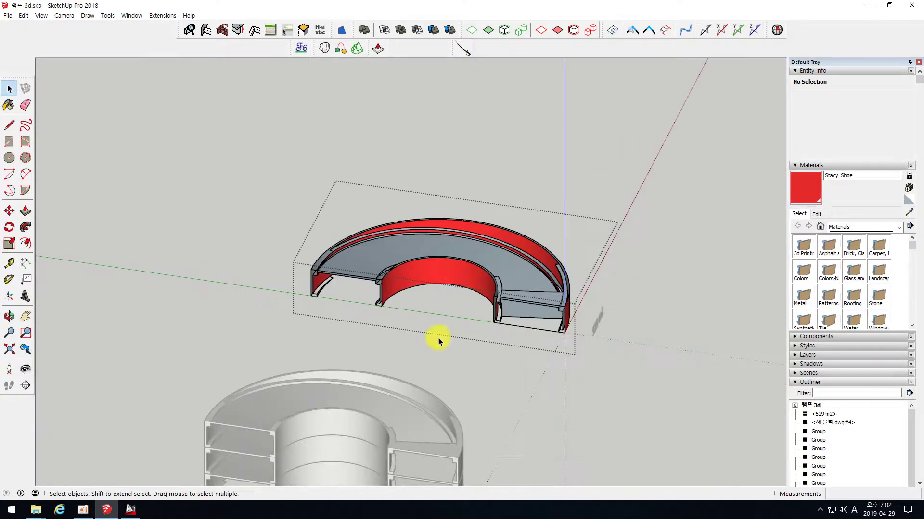
scroll(494, 340, "up", 3)
middle_click_drag(399, 261, 236, 254)
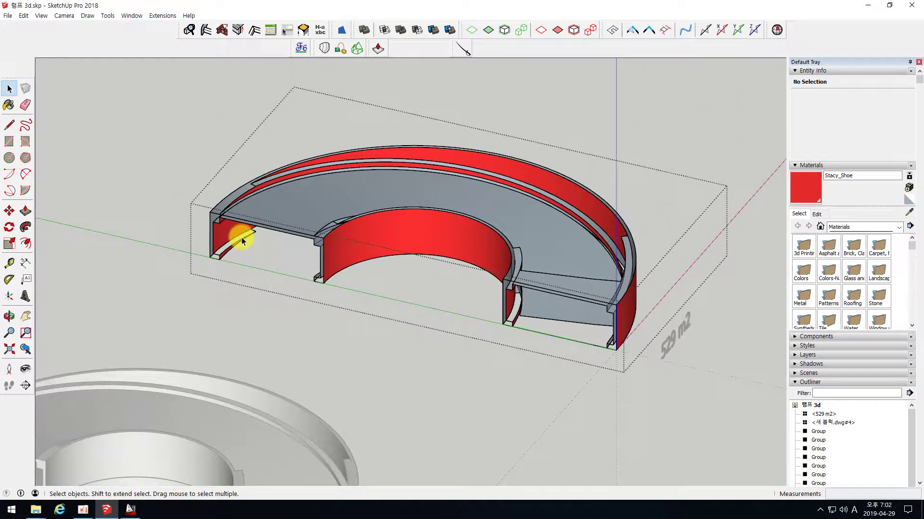
Repeat the same-material selection from the inner curved wall to highlight the ramp's remaining faces, and deselect them
right_click(412, 228)
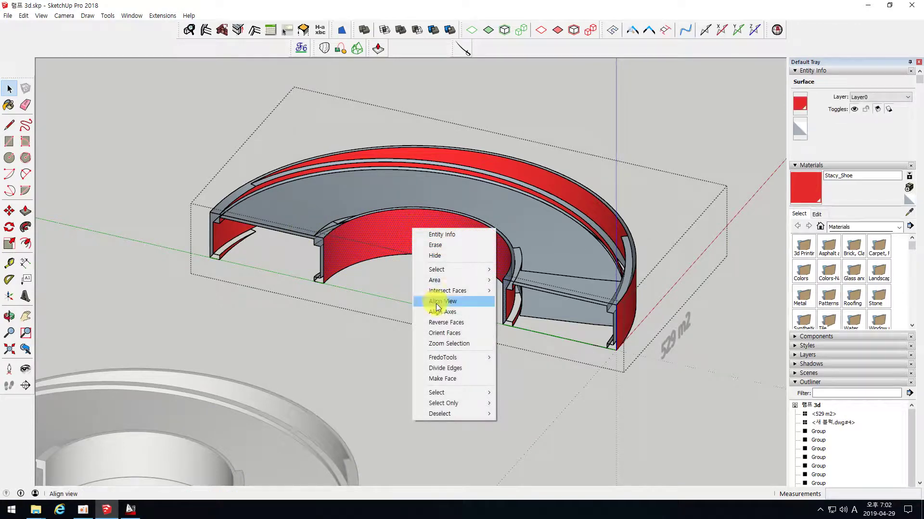
mouse_move(454, 270)
left_click(511, 311)
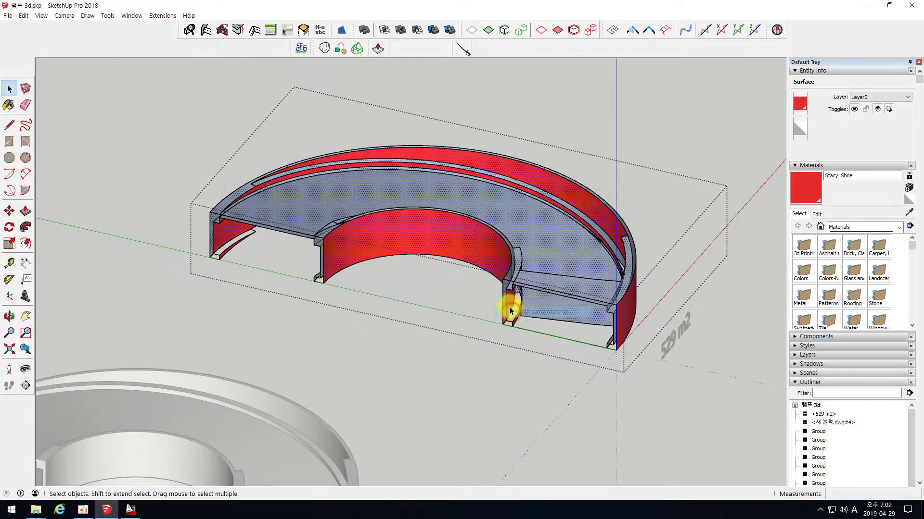
left_click(405, 391)
Select the whole red ramp group from outside and check its entity information
scroll(356, 143, "down", 6)
middle_click_drag(474, 265, 397, 275)
scroll(564, 349, "up", 3)
scroll(564, 350, "up", 2)
left_click(449, 270)
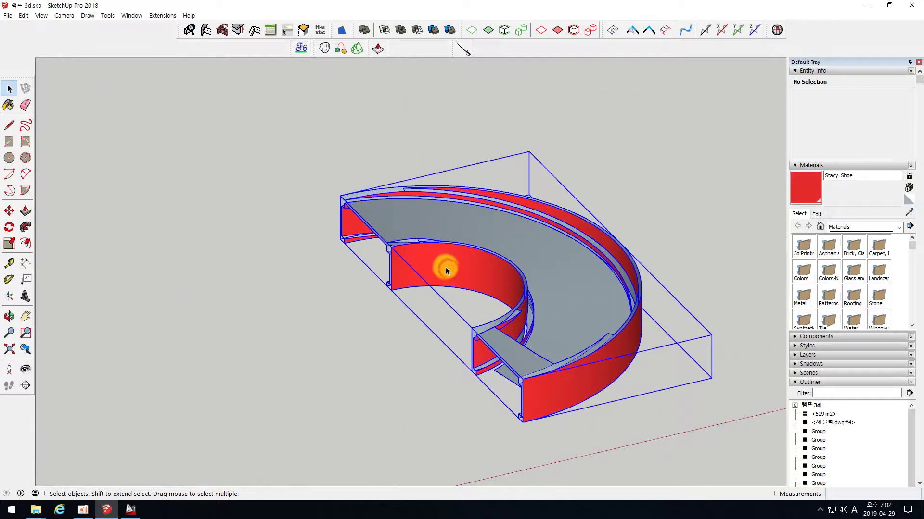
scroll(530, 273, "up", 1)
scroll(458, 247, "up", 3)
scroll(458, 248, "down", 2)
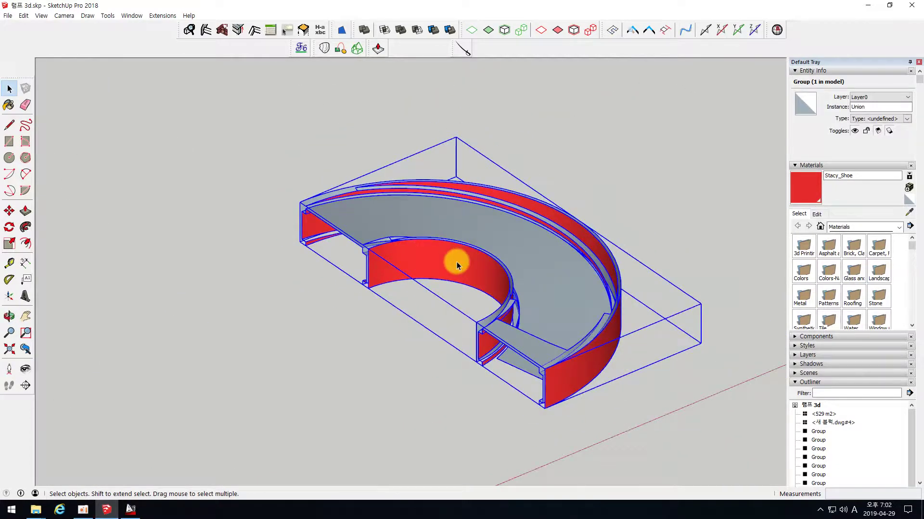
Open the red ramp group, select all faces with the inner curved wall's material, and leave the group with nothing selected
double_click(457, 262)
right_click(446, 259)
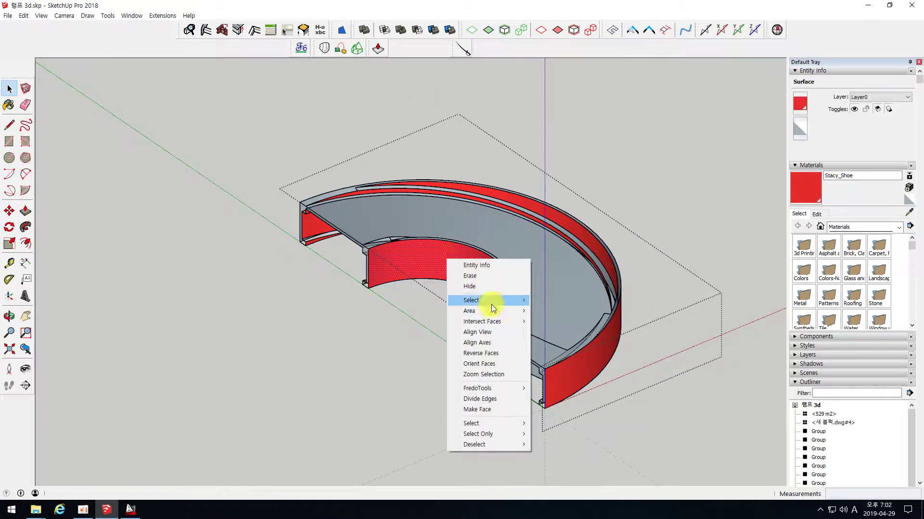
mouse_move(492, 302)
left_click(568, 347)
middle_click_drag(441, 235, 458, 248)
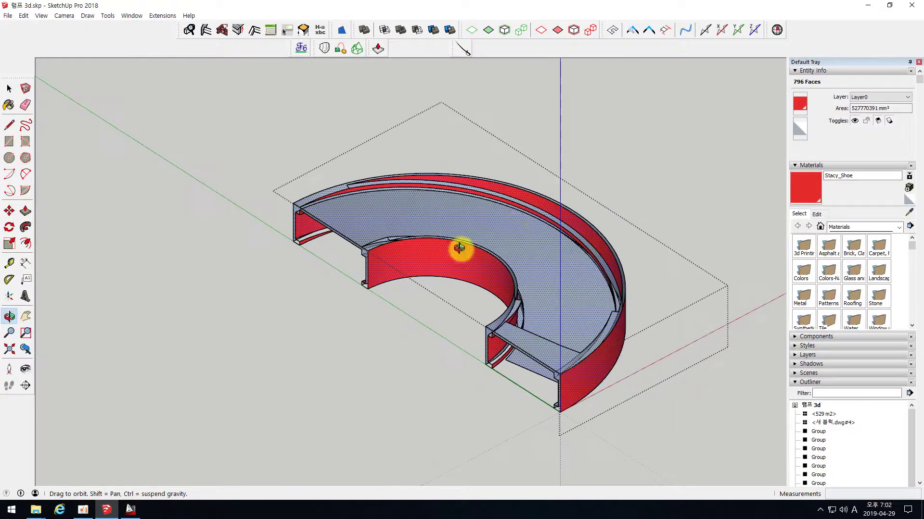
scroll(332, 226, "down", 2)
scroll(473, 300, "up", 3)
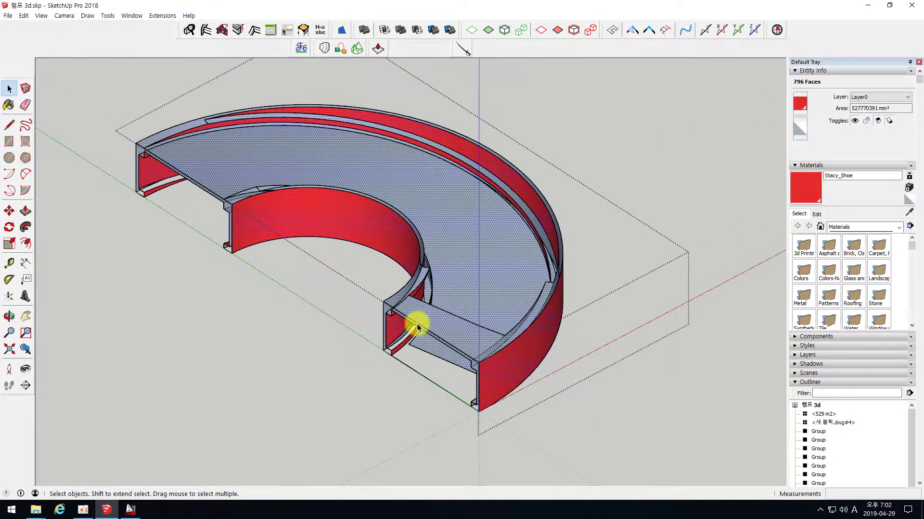
left_click(392, 386)
Reopen the red ramp group and select the narrow red strip along the lower inside edge of the inner curved wall
scroll(414, 307, "up", 5)
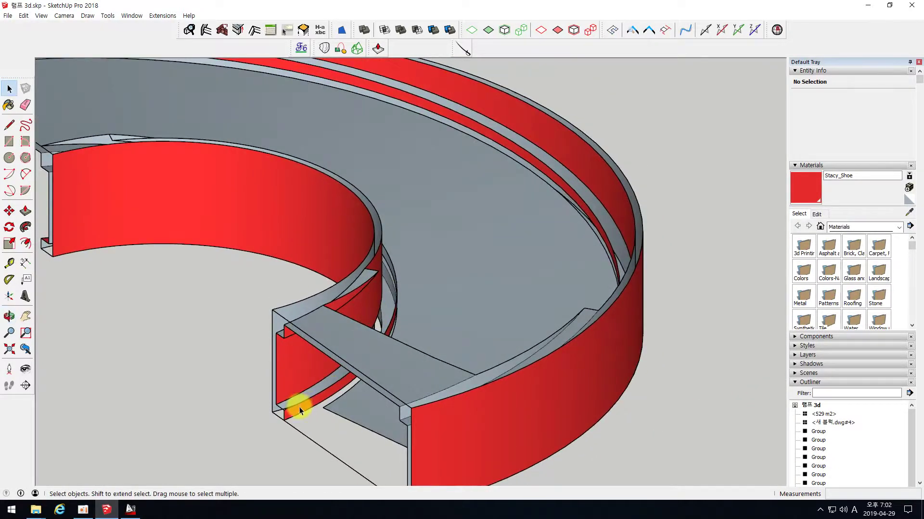
triple_click(296, 411)
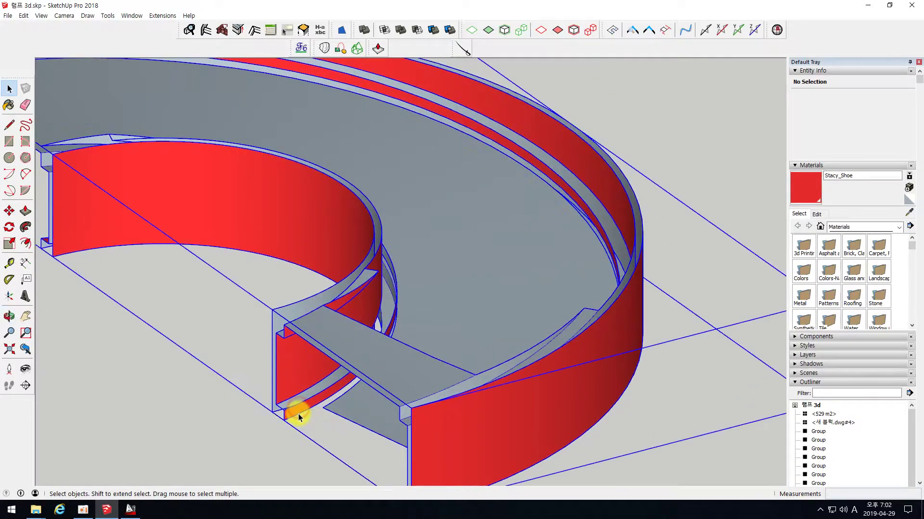
left_click(304, 408)
scroll(304, 408, "up", 3)
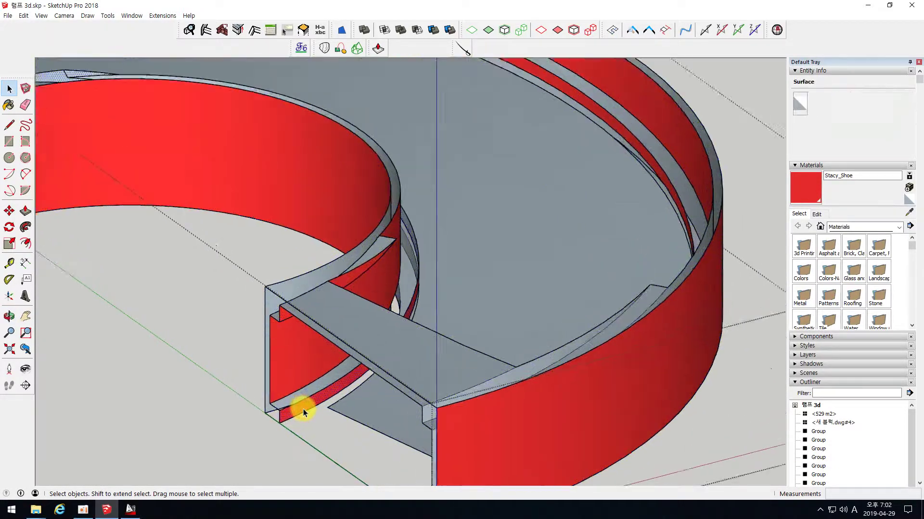
scroll(340, 313, "down", 3)
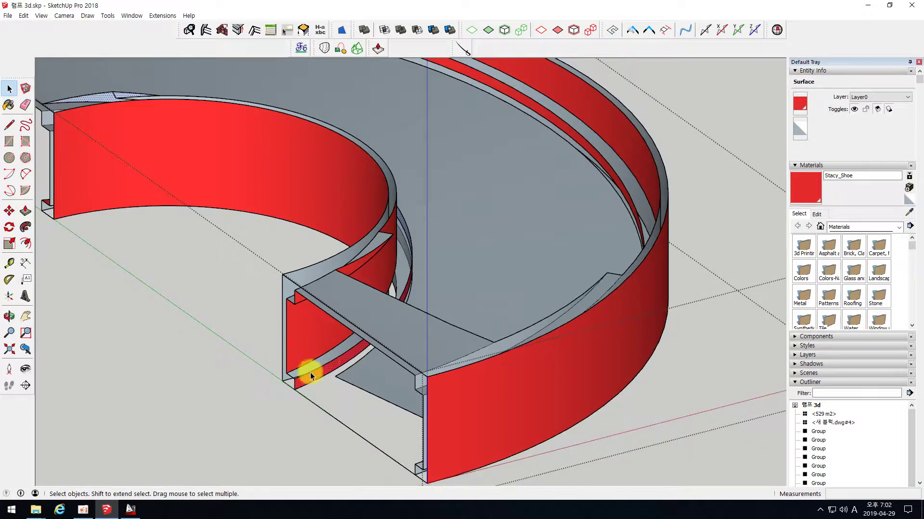
scroll(312, 378, "up", 4)
scroll(353, 336, "down", 3)
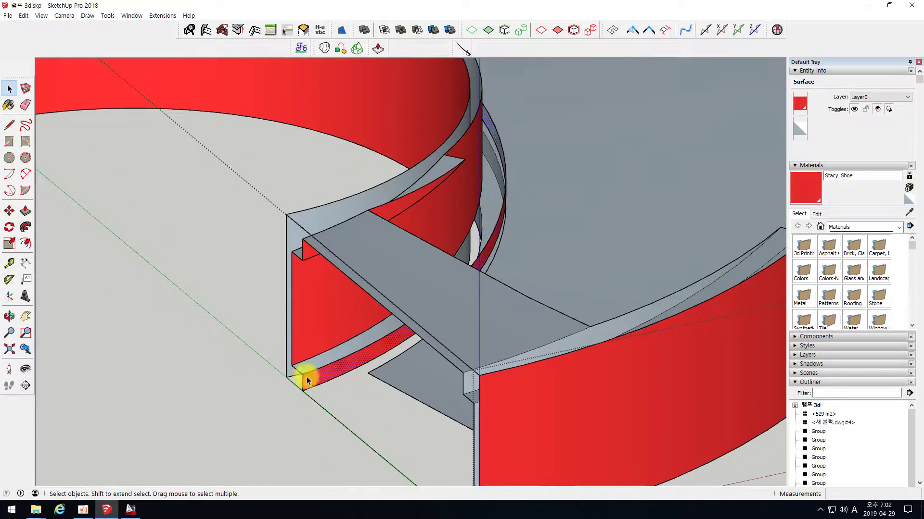
Switch to AutoCAD and examine the wall, curb, slab and beam in the ramp cross-section, selecting the inner wall hatch
left_click(130, 511)
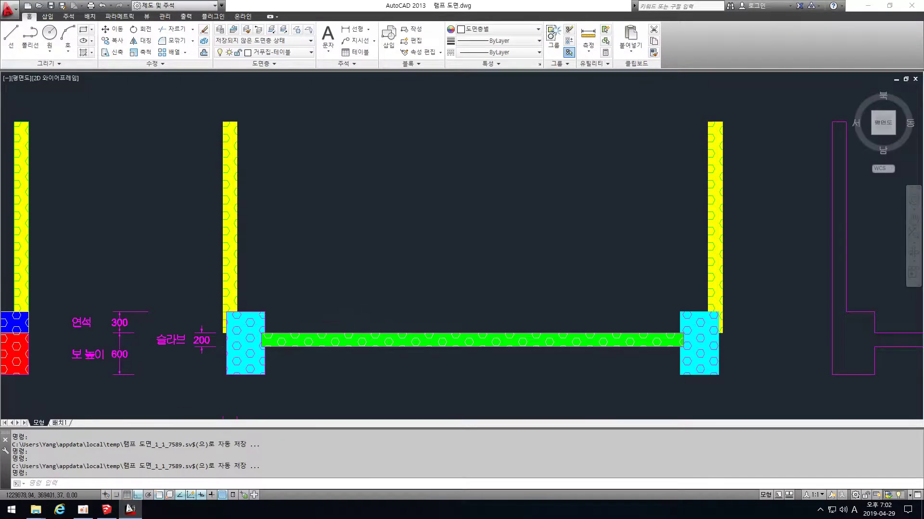
scroll(324, 305, "down", 3)
scroll(324, 304, "up", 5)
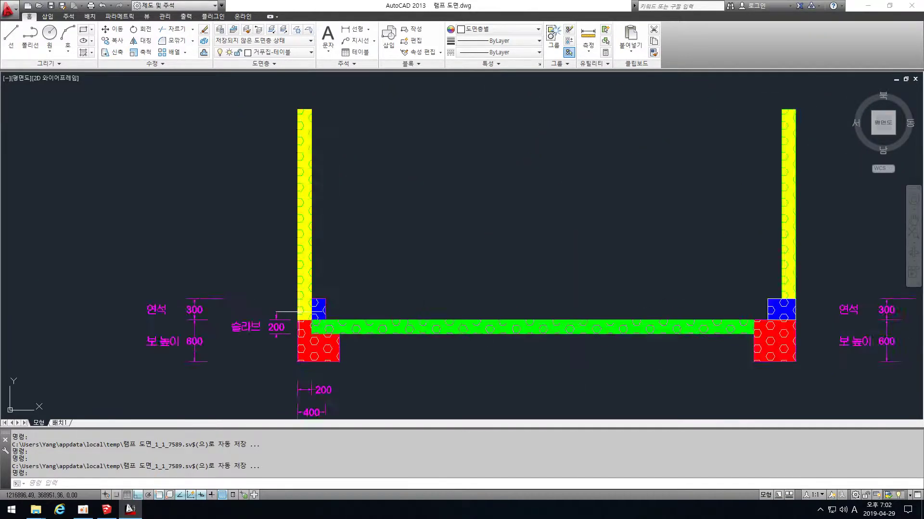
scroll(302, 311, "up", 2)
left_click(319, 264)
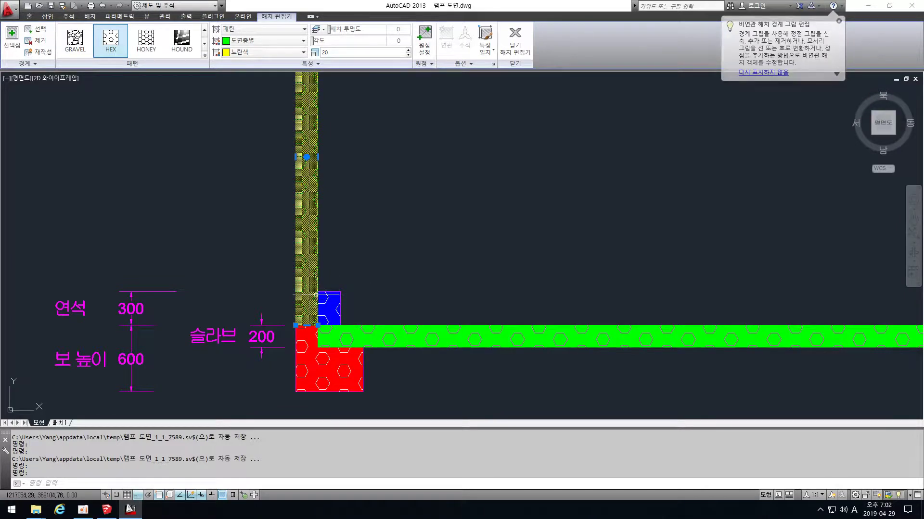
Switch back to SketchUp and try copying the selected red strip about 774 mm upward along the inner wall
left_click(106, 509)
left_click(9, 211)
scroll(274, 387, "up", 2)
left_click(286, 381)
key("ctrl")
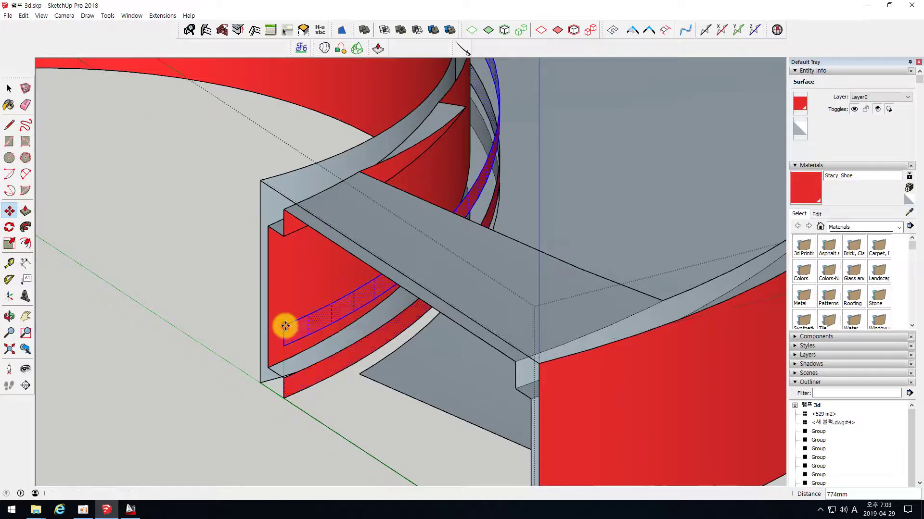
left_click(258, 345)
Check the copied strip from both open ends of the ramp, undo the copy, and leave the group
scroll(256, 345, "down", 2)
scroll(308, 383, "down", 3)
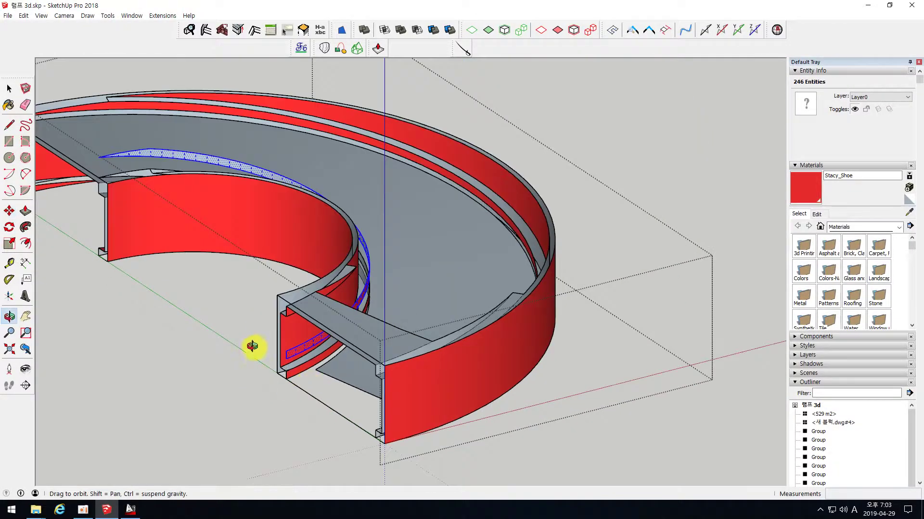
middle_click_drag(251, 346, 295, 368)
middle_click_drag(202, 222, 319, 266)
scroll(490, 307, "up", 6)
middle_click_drag(592, 377, 600, 323)
scroll(435, 312, "down", 2)
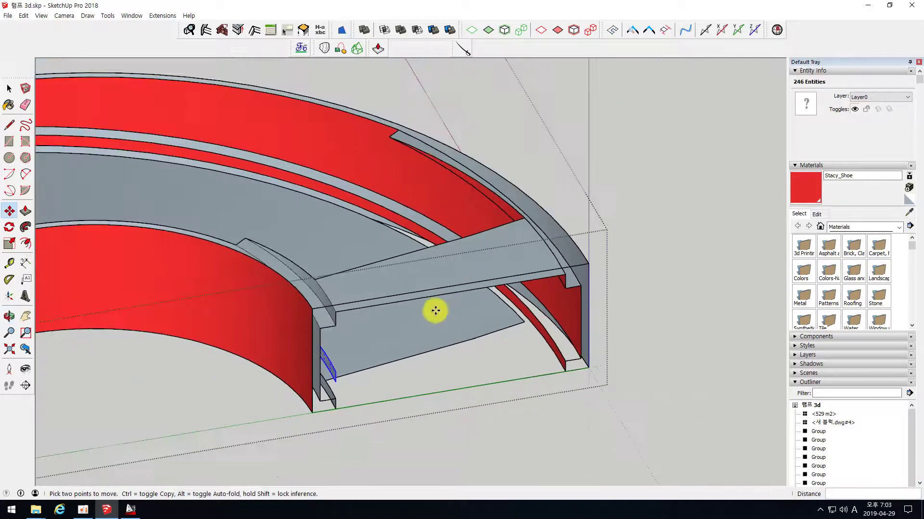
middle_click_drag(435, 311, 310, 293)
key("ctrl+z")
key("space")
left_click(208, 407)
Select the whole red ramp group to check it from outside, and clear the selection
scroll(361, 309, "down", 8)
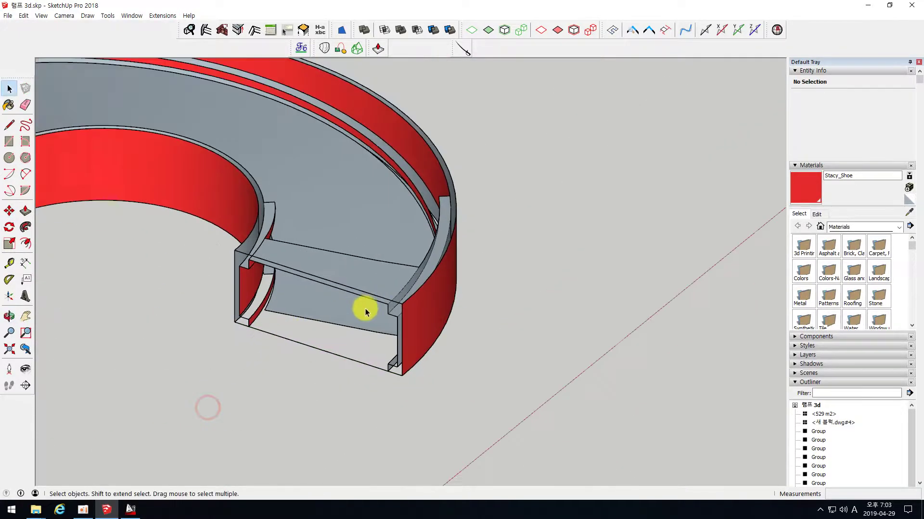
scroll(242, 287, "down", 2)
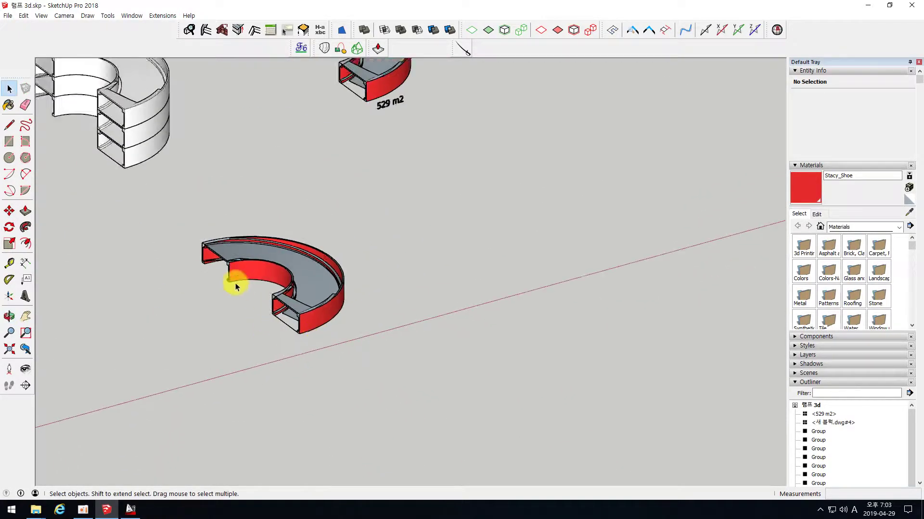
scroll(236, 285, "up", 4)
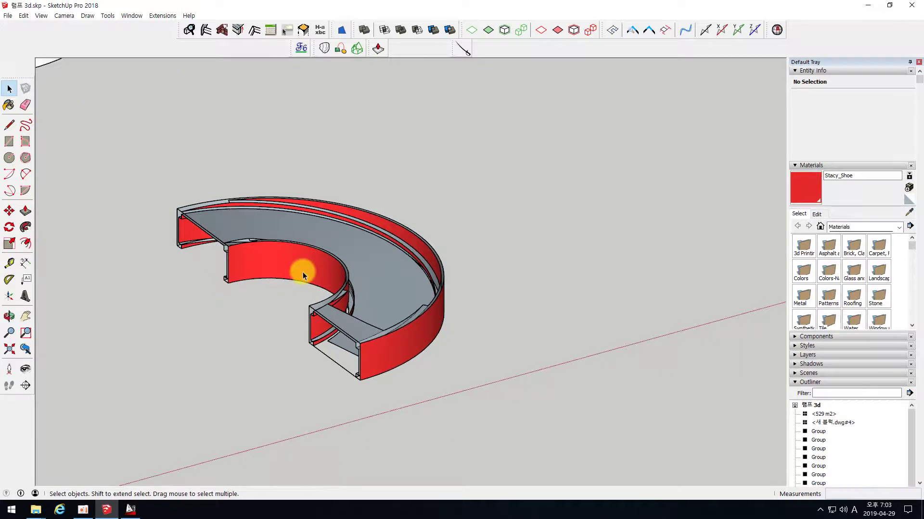
left_click(251, 267)
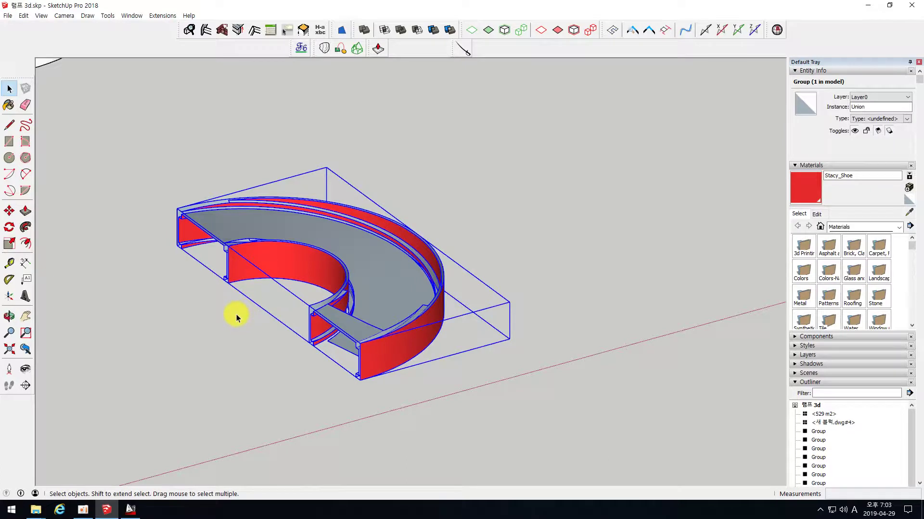
scroll(214, 279, "up", 2)
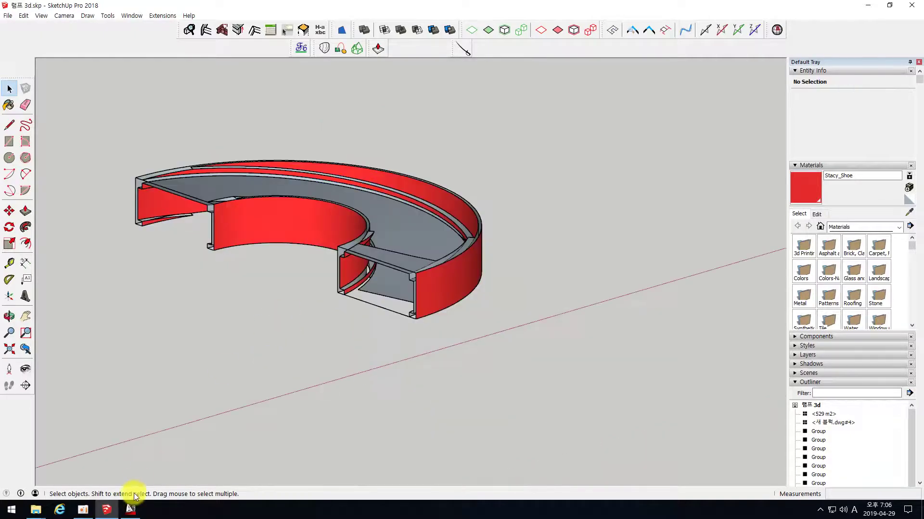
Switch to AutoCAD and copy the second half-ring ramp plan to the empty area beyond the framed quantity drawings
left_click(130, 509)
scroll(378, 258, "up", 3)
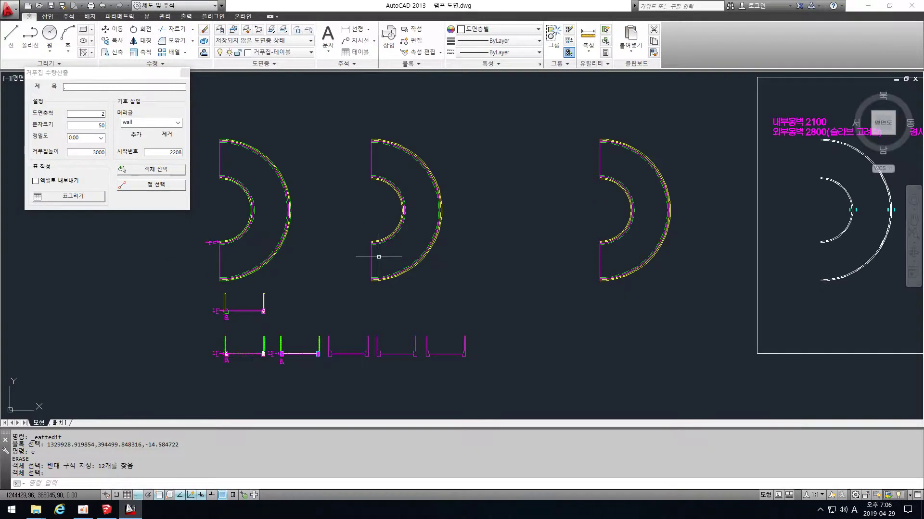
type("co")
key("Return")
left_click(456, 317)
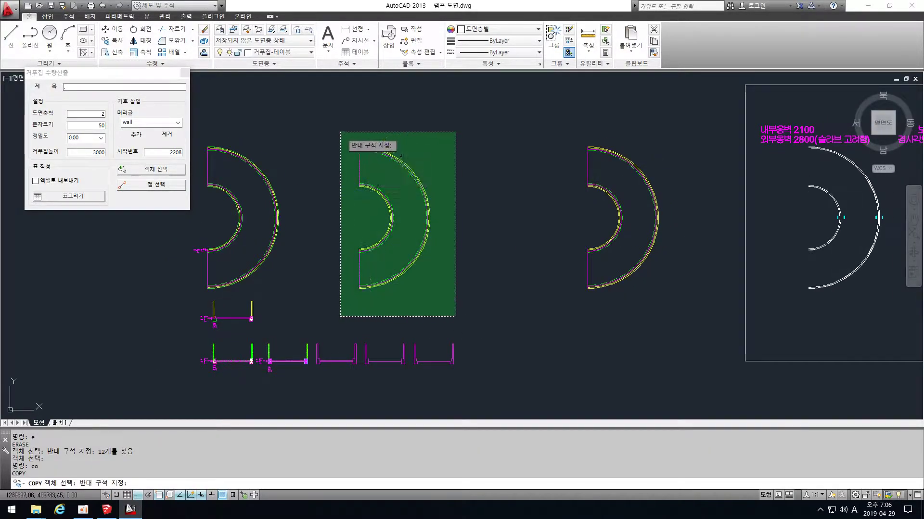
left_click(339, 132)
key("Return")
left_click(331, 279)
scroll(310, 258, "down", 5)
left_click(585, 288)
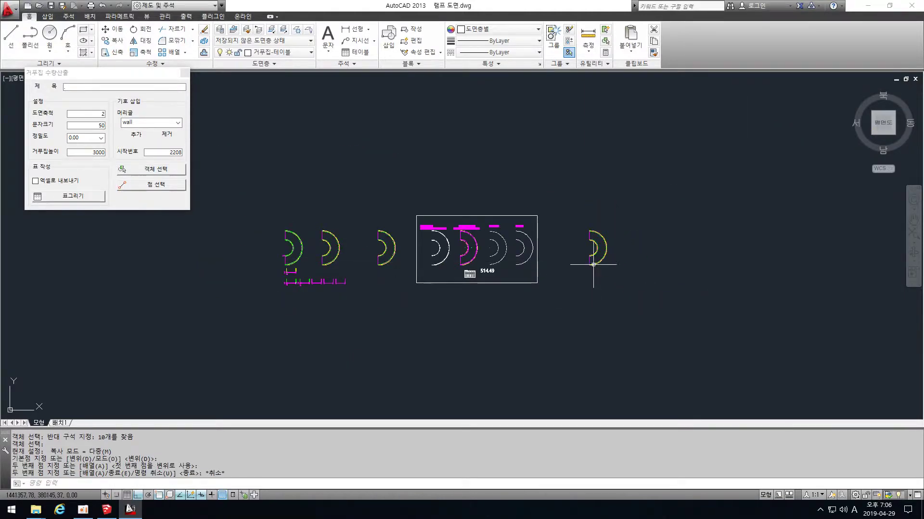
key("Escape")
Examine the inner wall arcs of the copied ramp plan by selecting one, and clear the selection
scroll(568, 252, "up", 4)
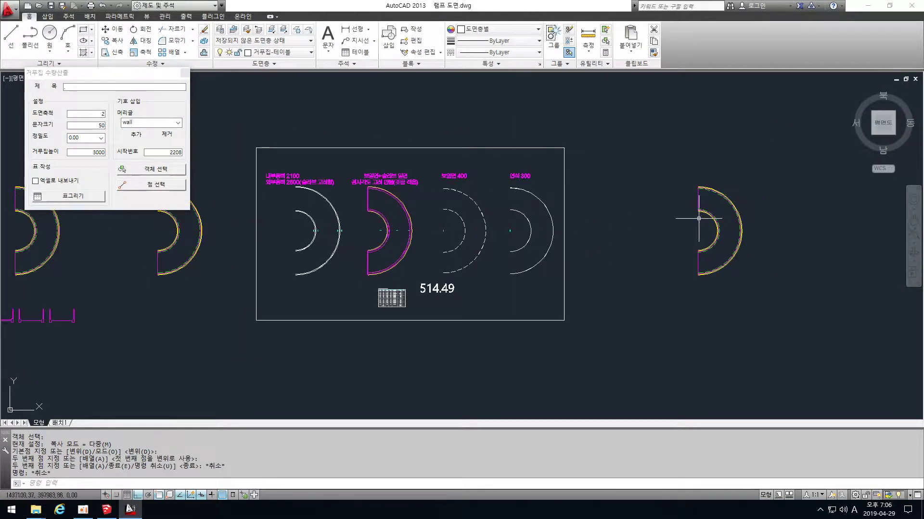
scroll(726, 221, "up", 3)
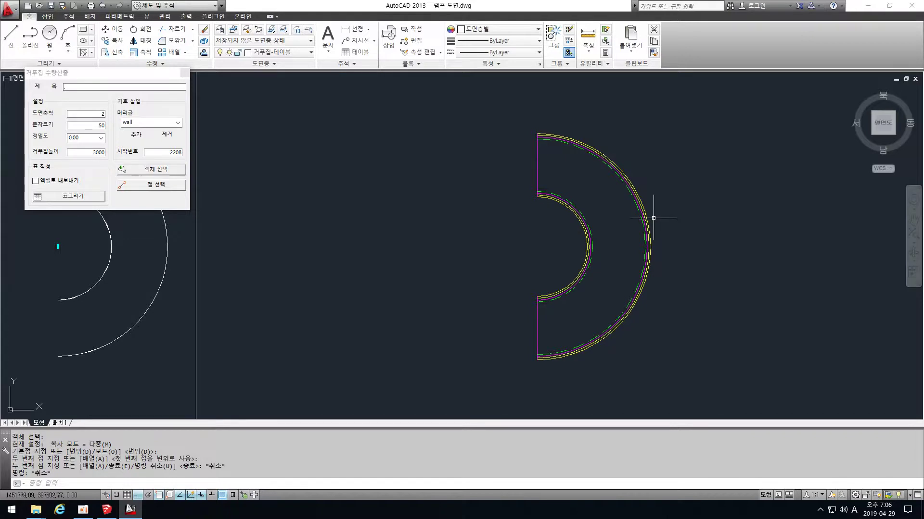
middle_click_drag(655, 220, 480, 235)
left_click(377, 210)
left_click(373, 196)
scroll(388, 219, "up", 2)
key("Escape")
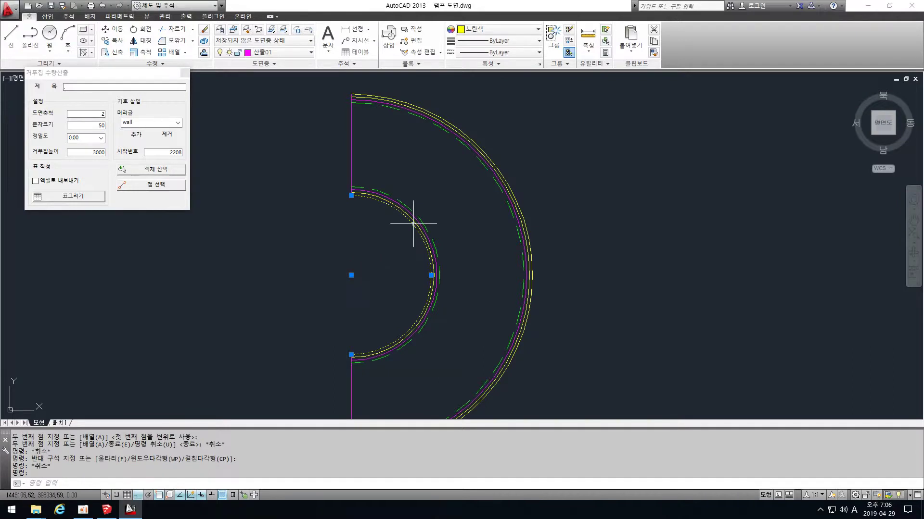
scroll(413, 223, "down", 4)
key("Escape")
key("Escape")
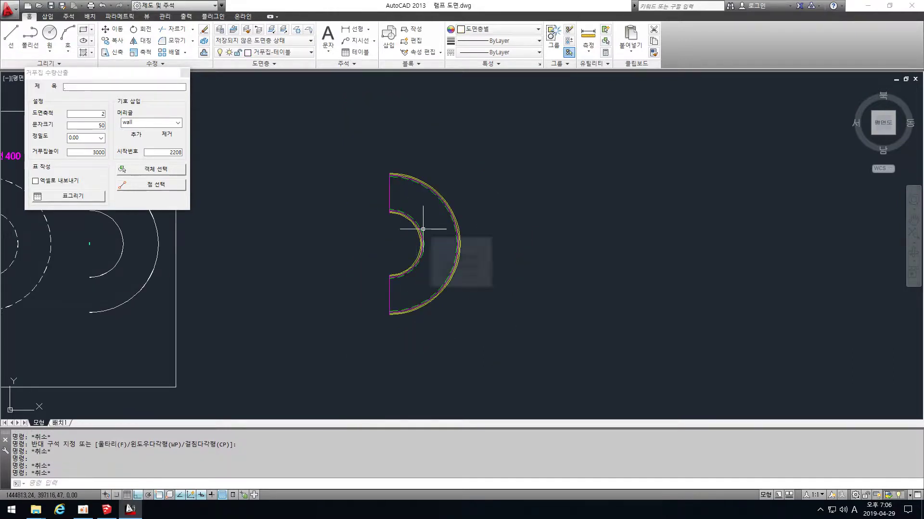
Run the WID command on the entire copied ramp plan with a thickness of 0
key("Return")
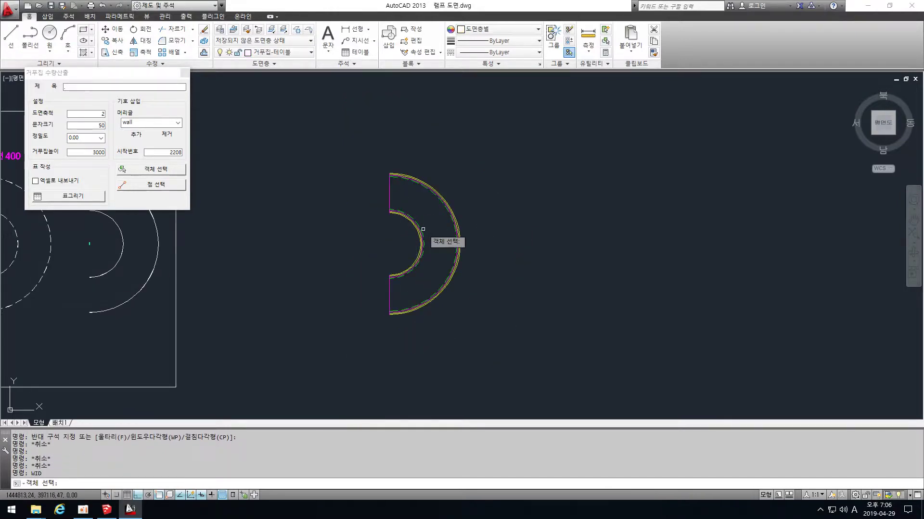
left_click(551, 337)
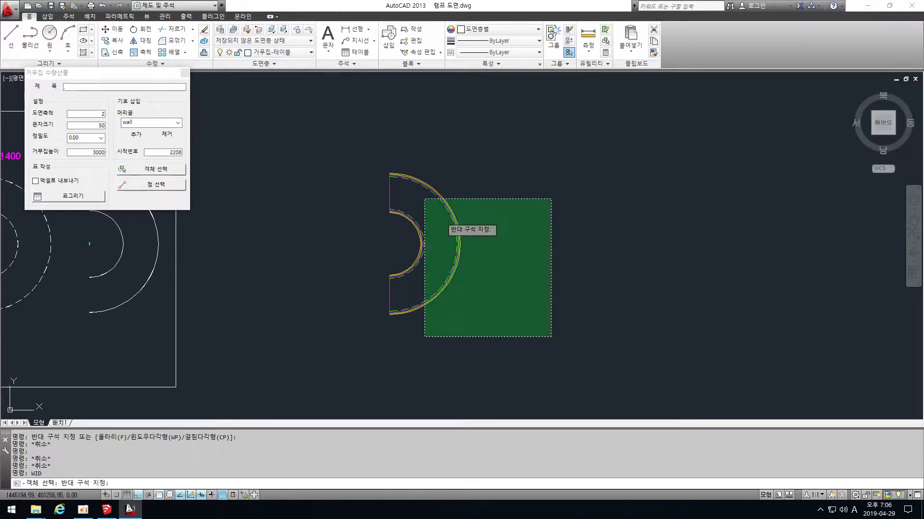
left_click(332, 113)
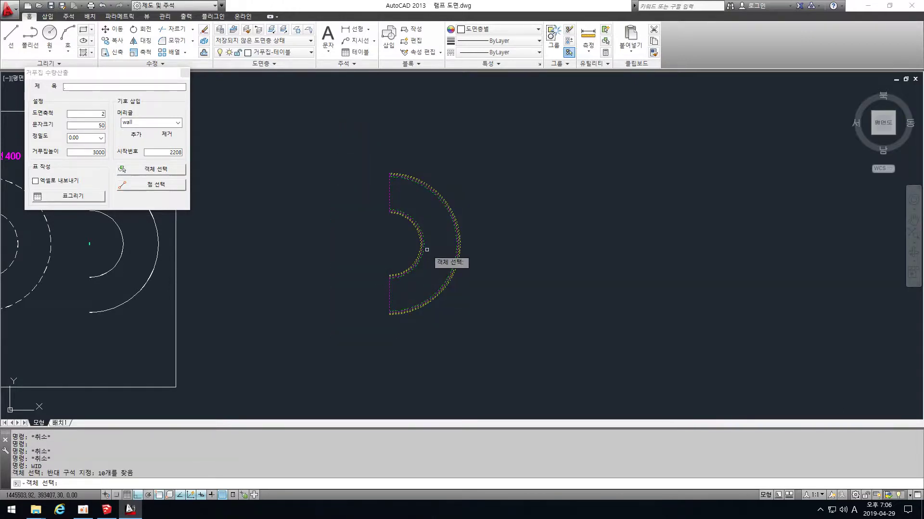
key("Return")
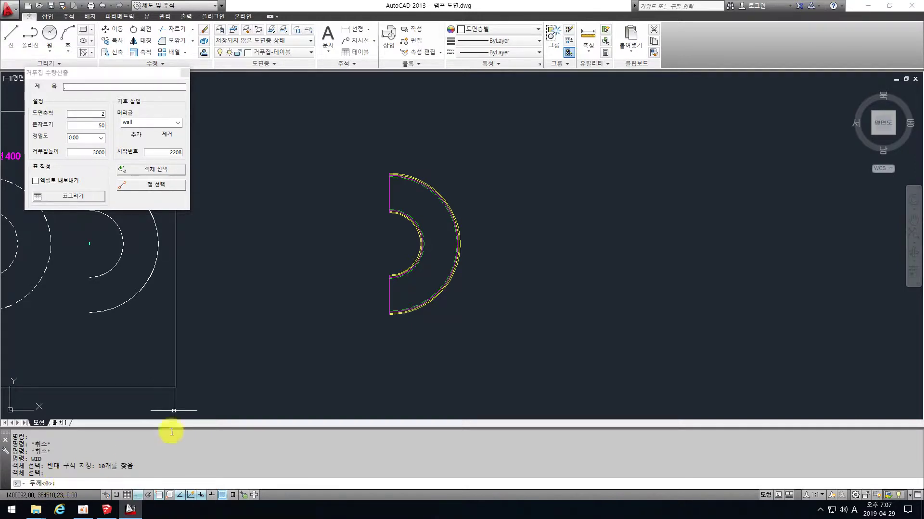
right_click(420, 295)
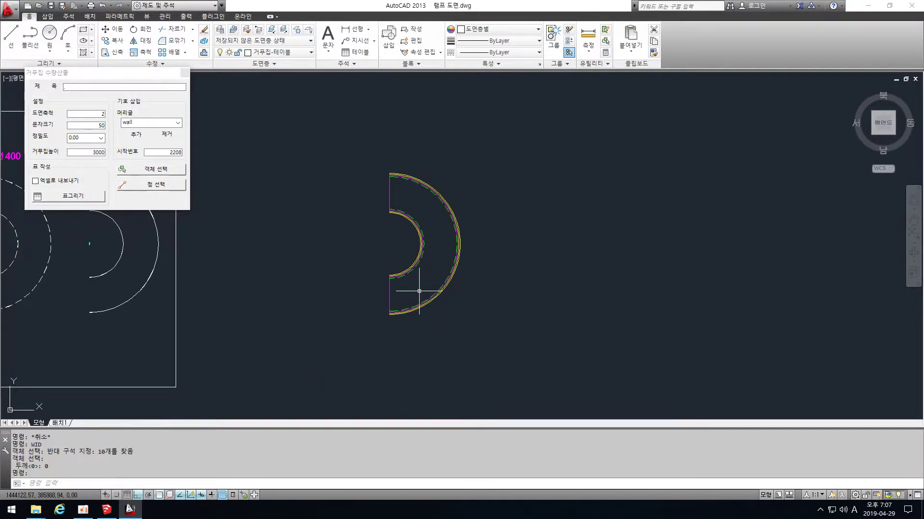
key("Escape")
Select the innermost wall arc of the copied plan to inspect it, and switch the selection to the adjacent yellow arc
left_click(420, 242)
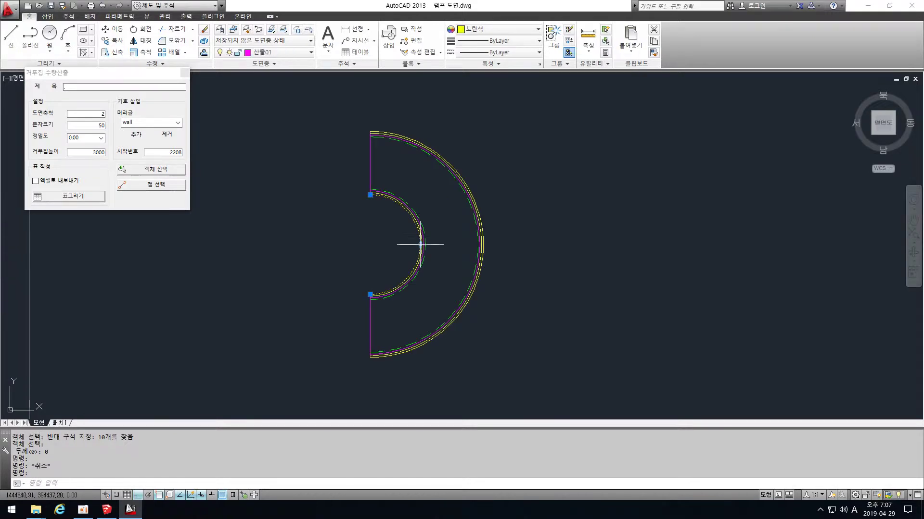
scroll(418, 236, "up", 3)
scroll(418, 220, "down", 1)
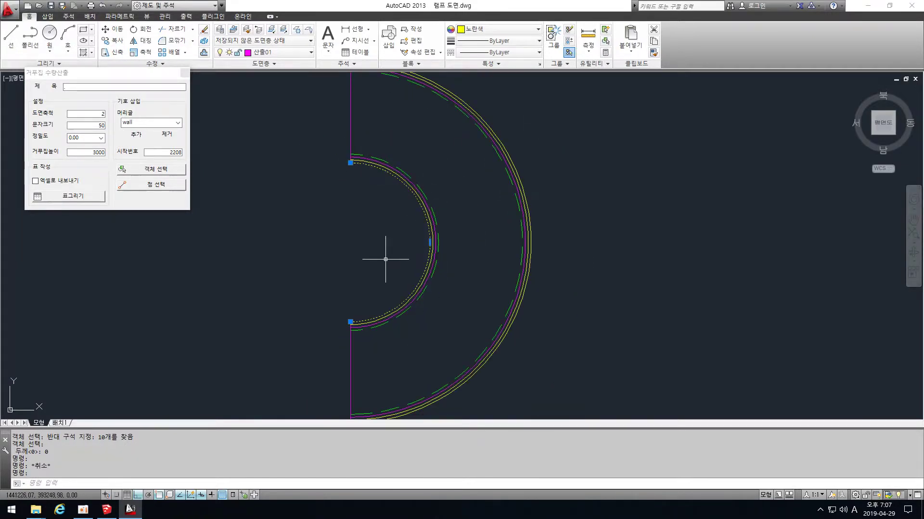
key("Escape")
left_click(383, 169)
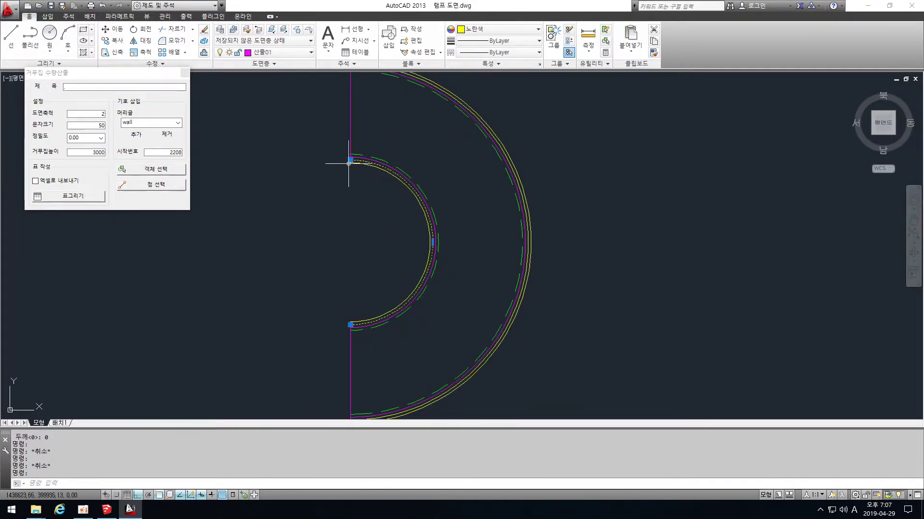
scroll(501, 233, "down", 2)
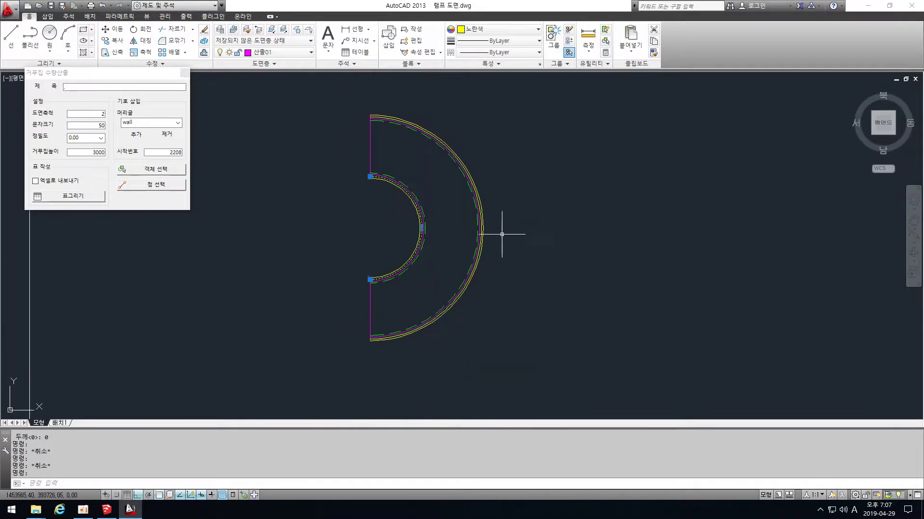
Clear the arc selection and bring the framed plan of the inner and outer retaining walls, noted 2100 and 2800, into view
key("Escape")
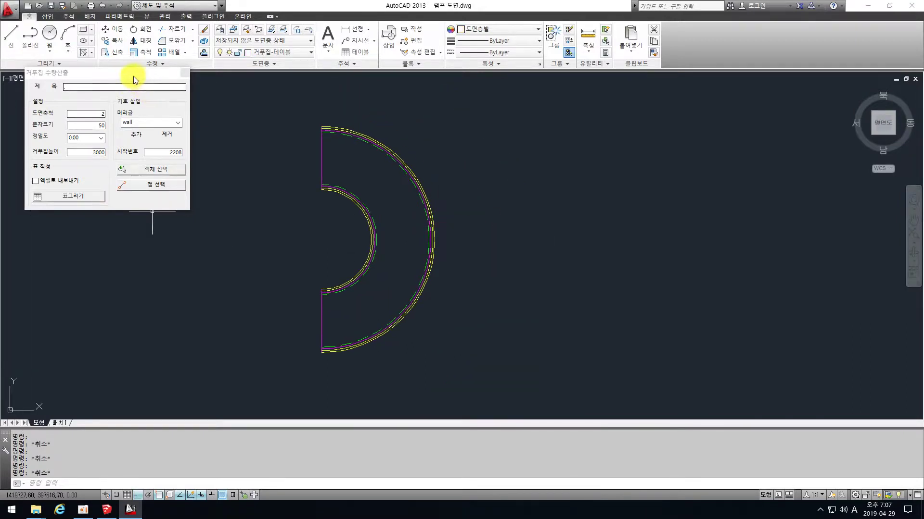
left_click_drag(133, 76, 135, 93)
left_click(152, 186)
scroll(584, 186, "down", 6)
middle_click_drag(400, 183, 416, 191)
scroll(411, 202, "up", 9)
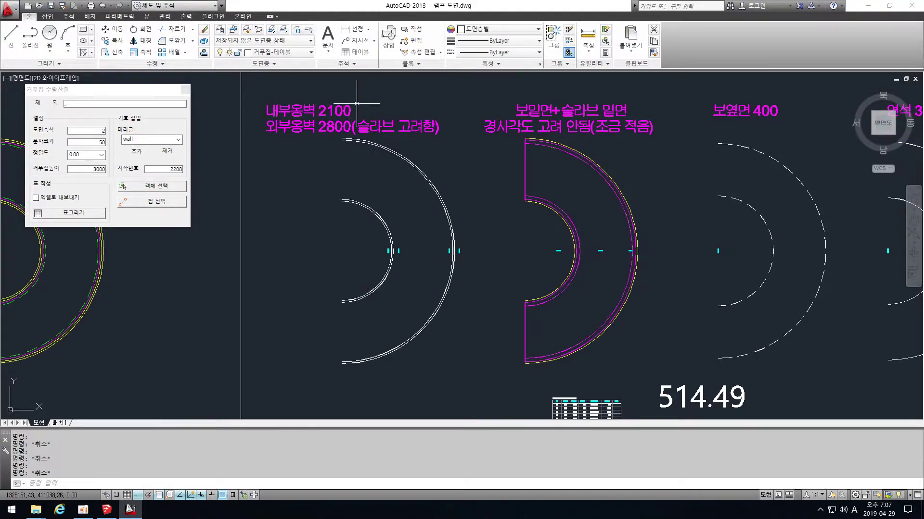
Switch to SketchUp and measure the inner wall's height between the beam and the curb at the ramp's end section
left_click(106, 509)
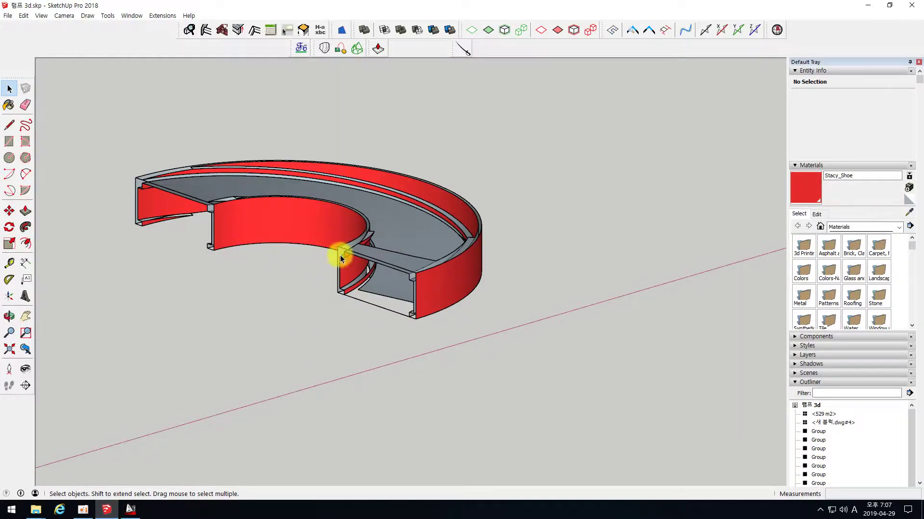
scroll(340, 255, "up", 6)
left_click(9, 263)
left_click(335, 228)
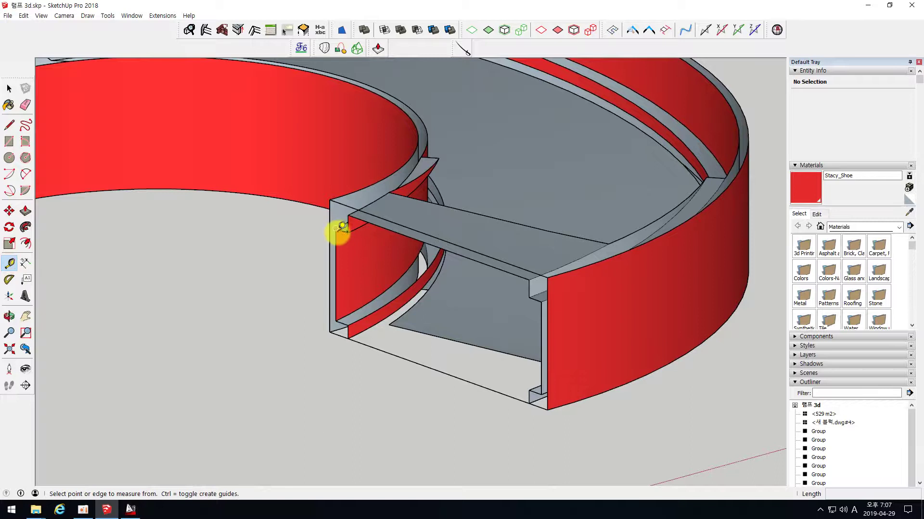
left_click(338, 314)
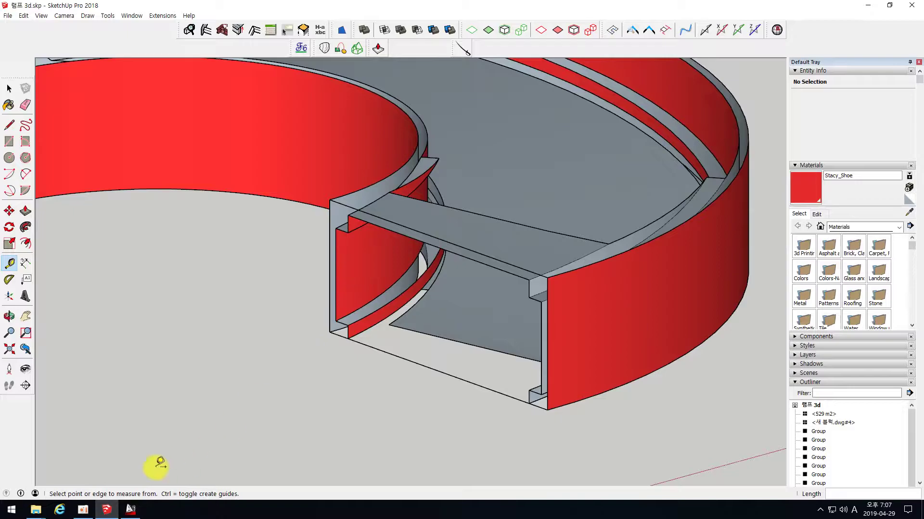
Check the wall height notes in AutoCAD, and measure the outer wall's height at the ramp's end section in SketchUp
left_click(131, 510)
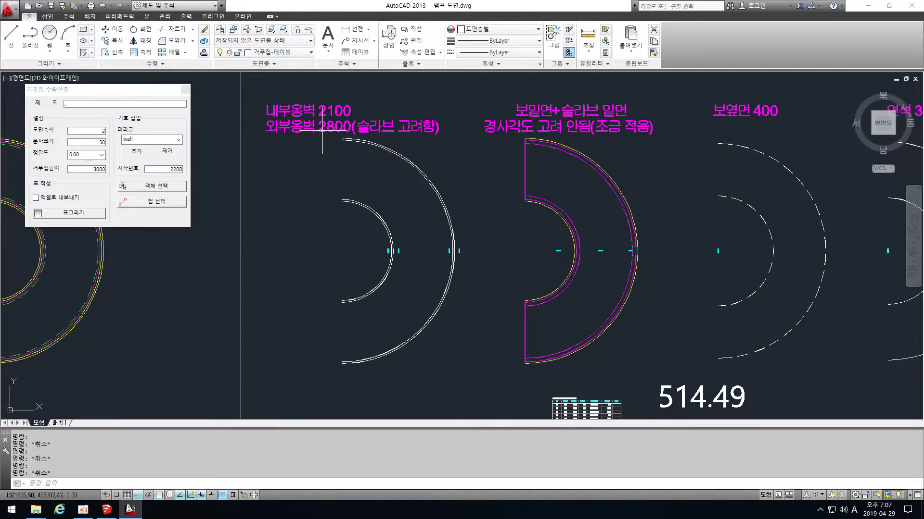
left_click(107, 509)
left_click(546, 277)
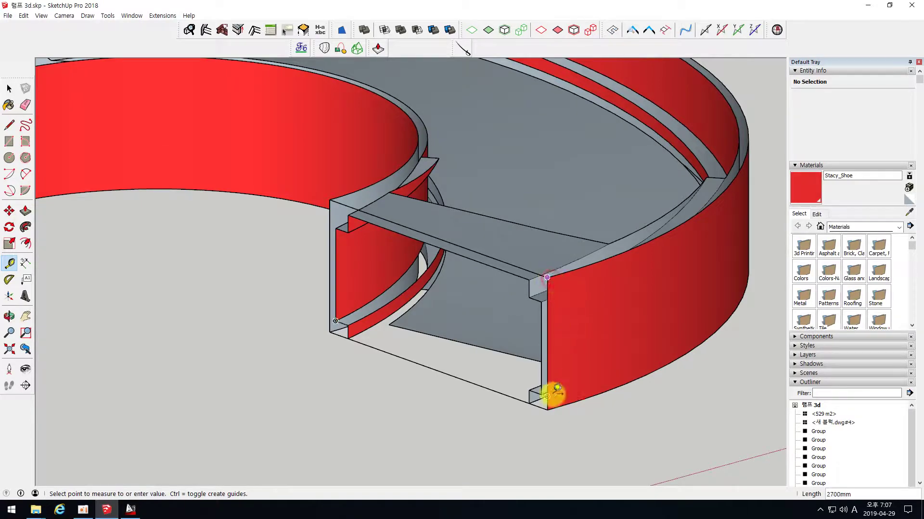
scroll(239, 305, "down", 2)
key("space")
Examine the ramp's outer wall, slab edge and beam at the end section from above, from the front and from the outside
scroll(422, 255, "down", 2)
mouse_move(422, 225)
middle_mouse_down()
mouse_move(324, 346)
mouse_move(440, 398)
middle_mouse_up()
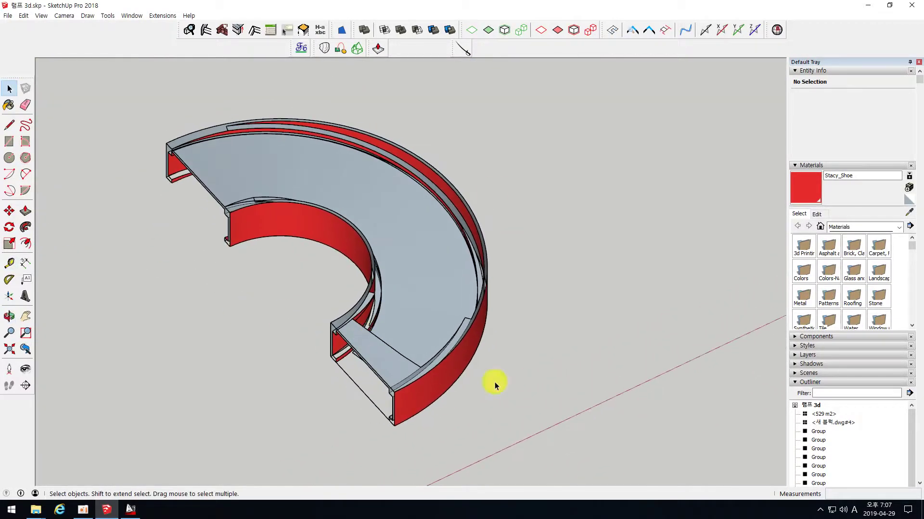
mouse_move(405, 402)
middle_mouse_down()
mouse_move(433, 386)
mouse_move(390, 383)
middle_mouse_up()
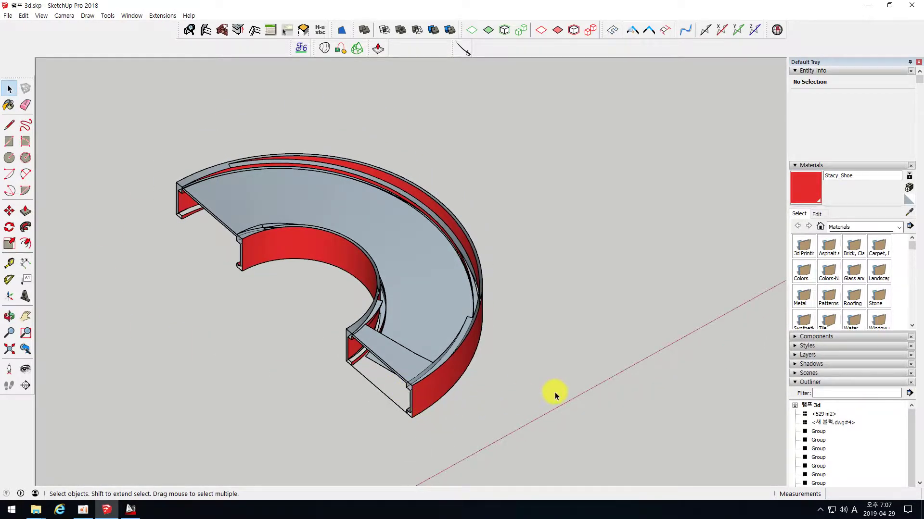
scroll(439, 398, "up", 3)
middle_click_drag(439, 398, 515, 278)
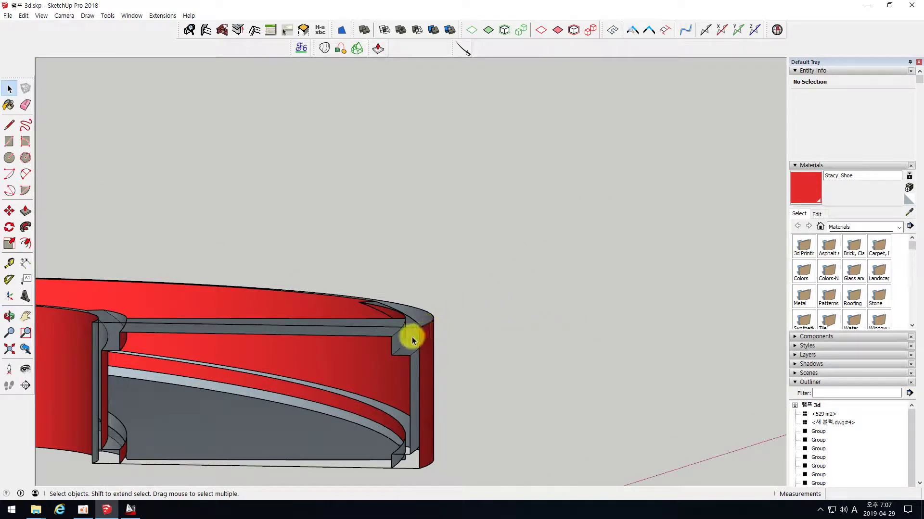
middle_click_drag(452, 307, 262, 365)
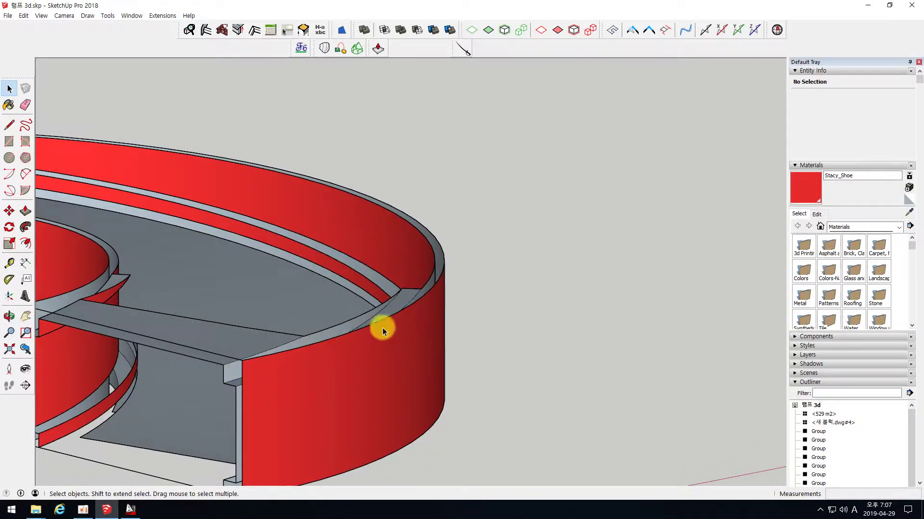
scroll(381, 325, "down", 3)
scroll(322, 351, "up", 2)
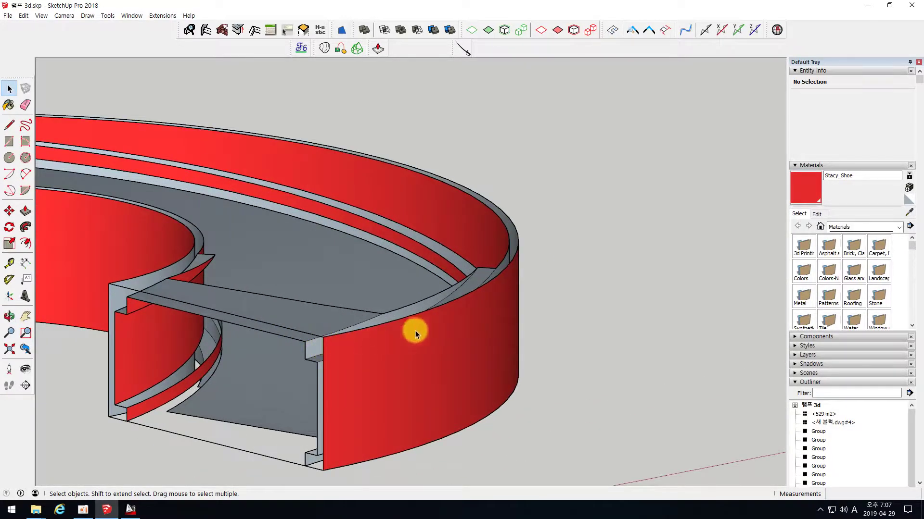
scroll(490, 314, "down", 4)
middle_click_drag(490, 314, 391, 296)
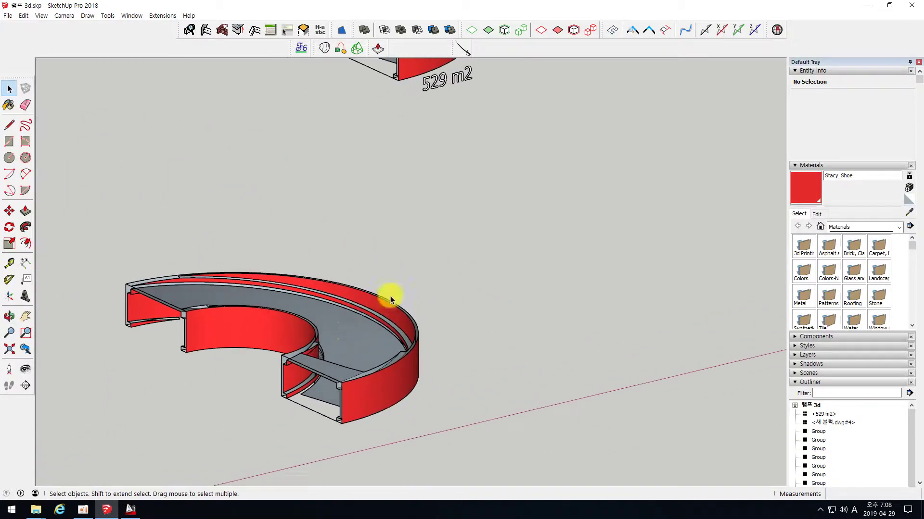
Switch to AutoCAD and try the slab interior-point pick at the beam and slab underside plan
left_click(130, 510)
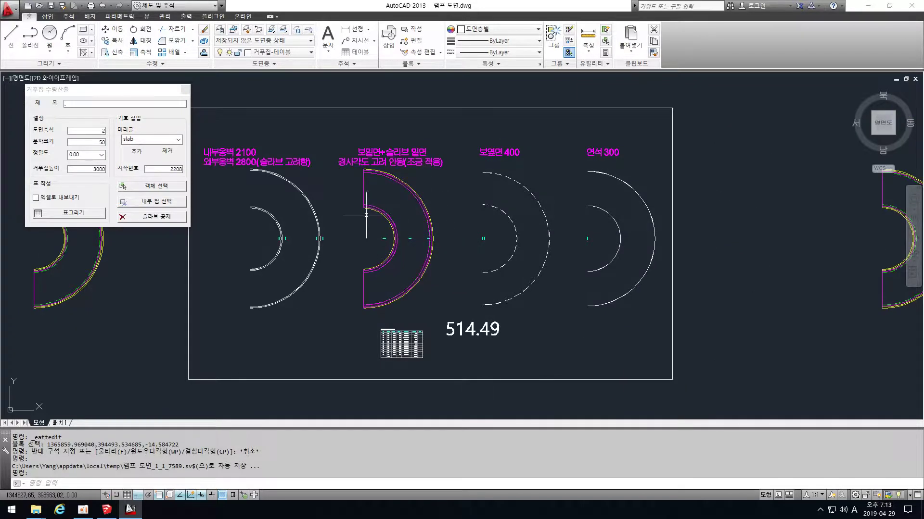
scroll(365, 206, "up", 2)
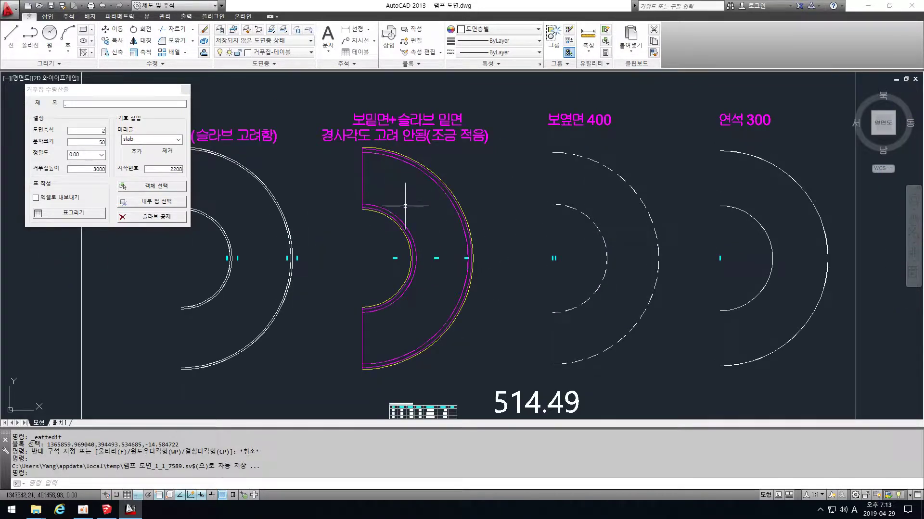
middle_click_drag(424, 259, 425, 238)
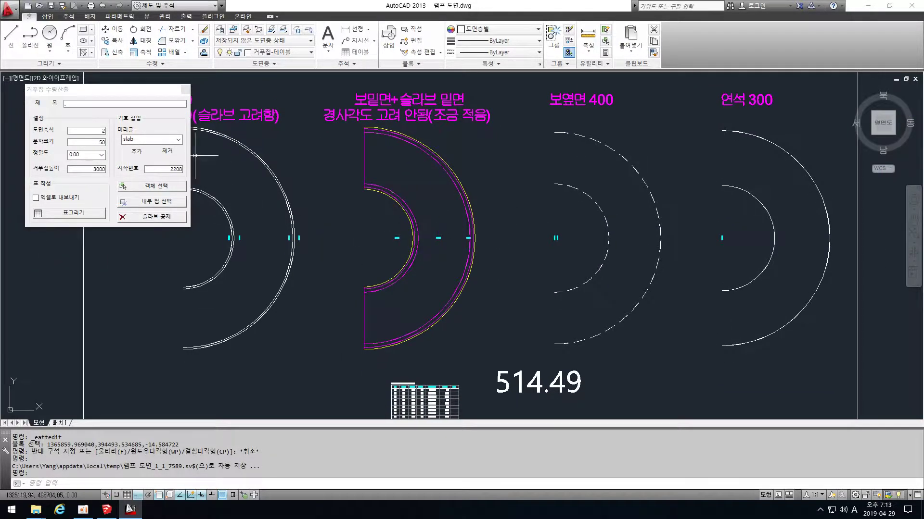
left_click(162, 202)
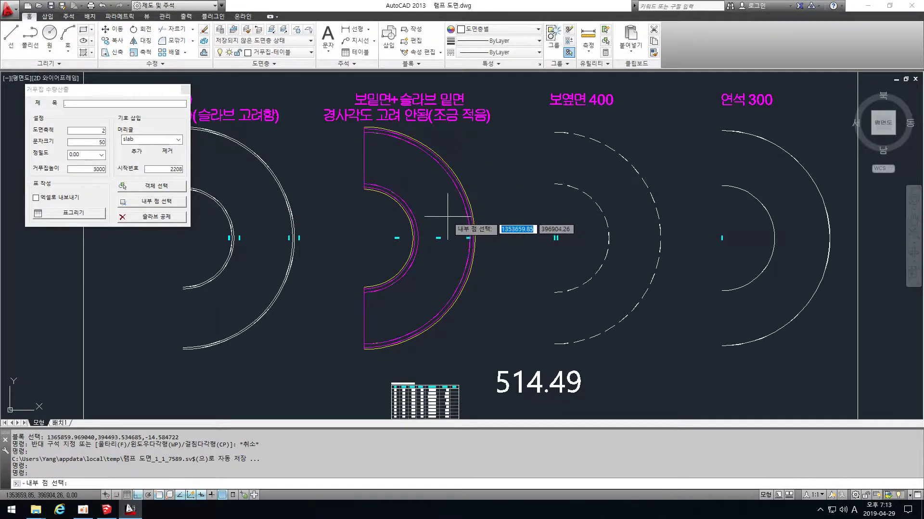
key("Escape")
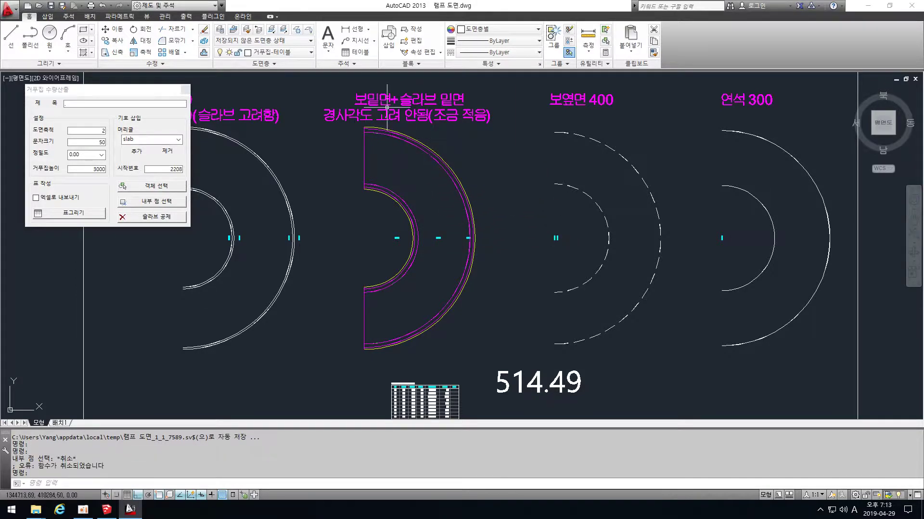
Switch to SketchUp, open the red ramp group, and select its slab faces from below to inspect their area
left_click(114, 504)
middle_click_drag(460, 268, 445, 134)
scroll(523, 164, "up", 1)
left_click(524, 180)
left_click(501, 92)
left_click(531, 164)
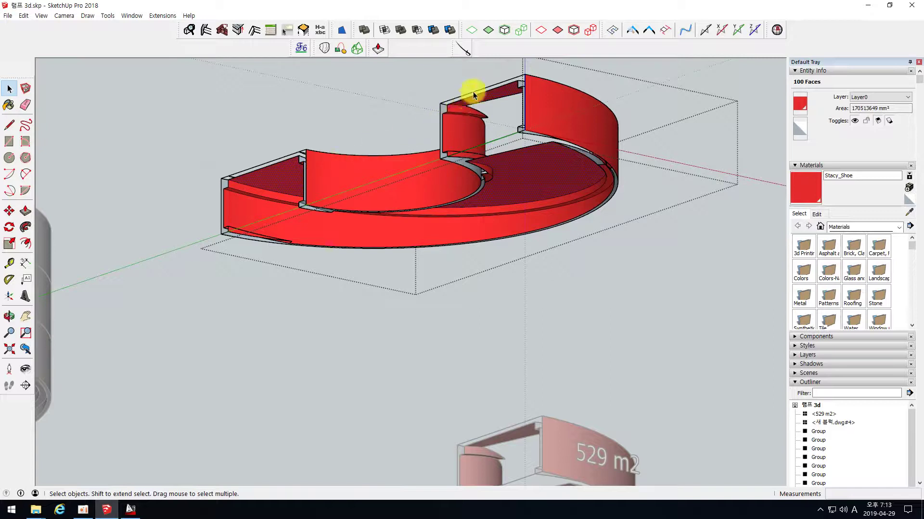
Review the beam side plan noted 400 in AutoCAD, and measure the beam side's height on the ramp's inner wall in SketchUp
left_click(131, 511)
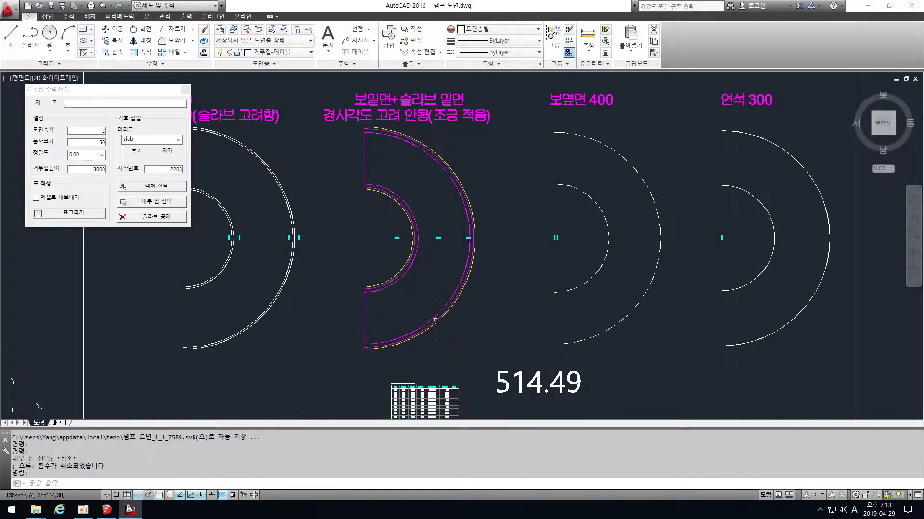
middle_click_drag(541, 227, 433, 235)
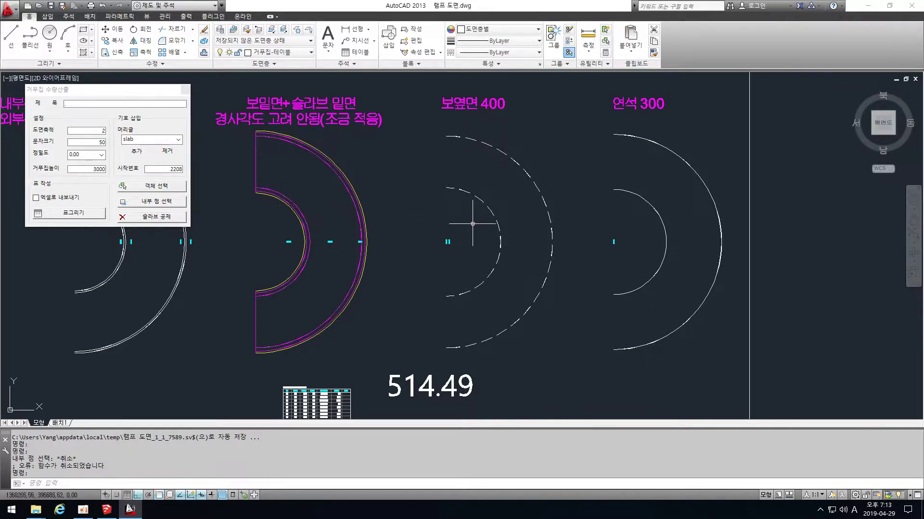
left_click(115, 509)
scroll(470, 123, "up", 3)
scroll(471, 123, "down", 3)
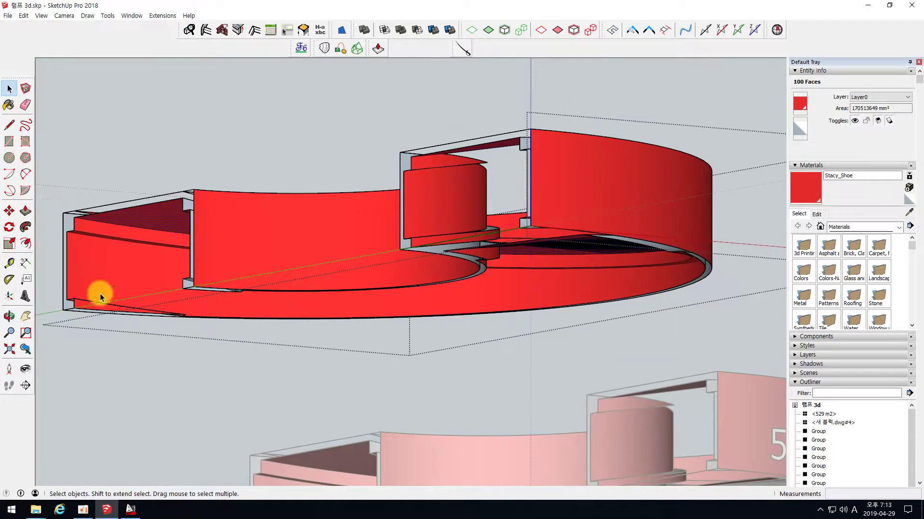
left_click(8, 263)
scroll(412, 160, "up", 2)
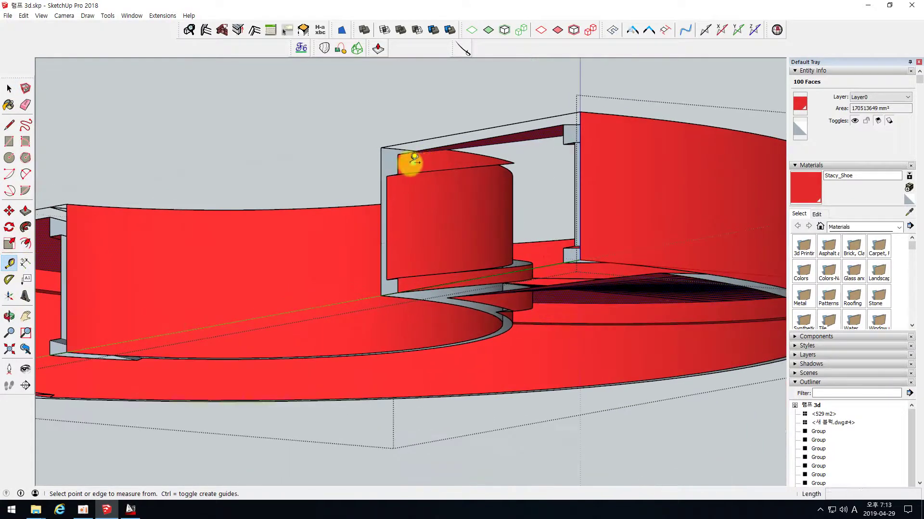
left_click(397, 154)
left_click(395, 175)
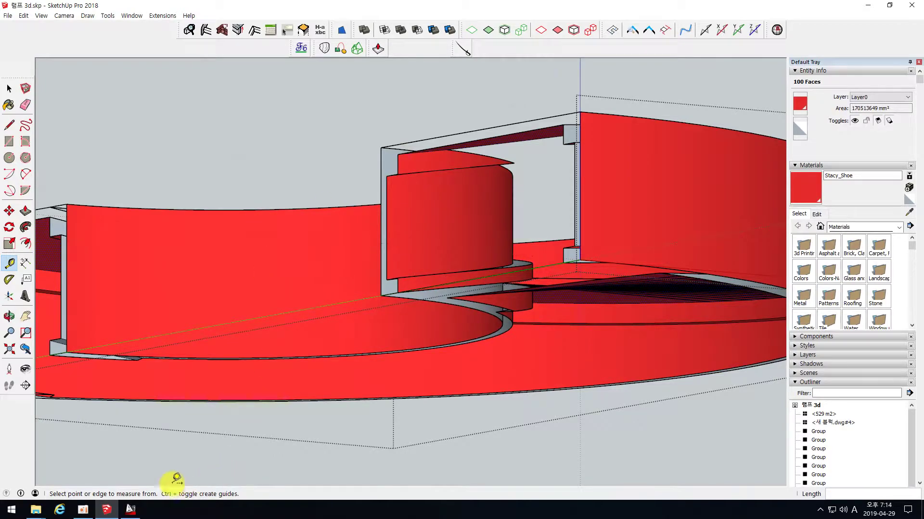
Switch to AutoCAD and review the curb plan noted 300 alongside the other framed quantity plans
left_click(126, 509)
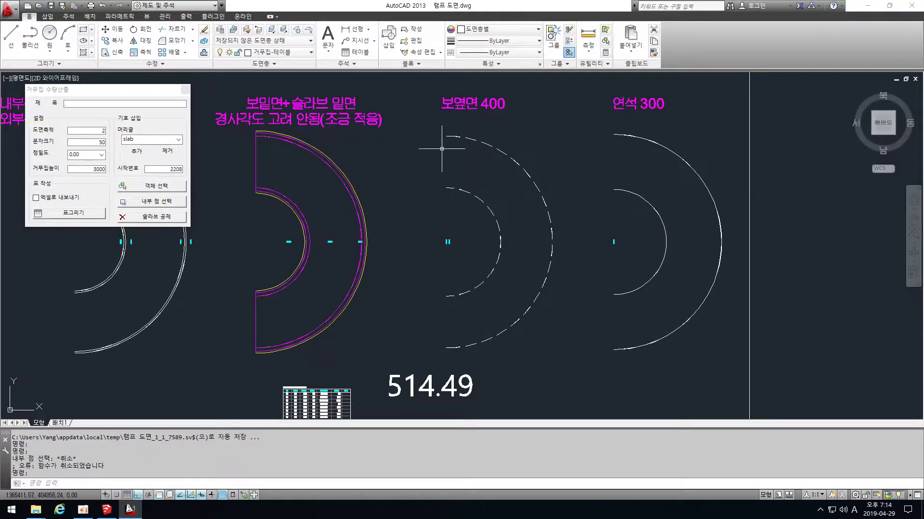
scroll(356, 179, "down", 2)
scroll(589, 215, "up", 2)
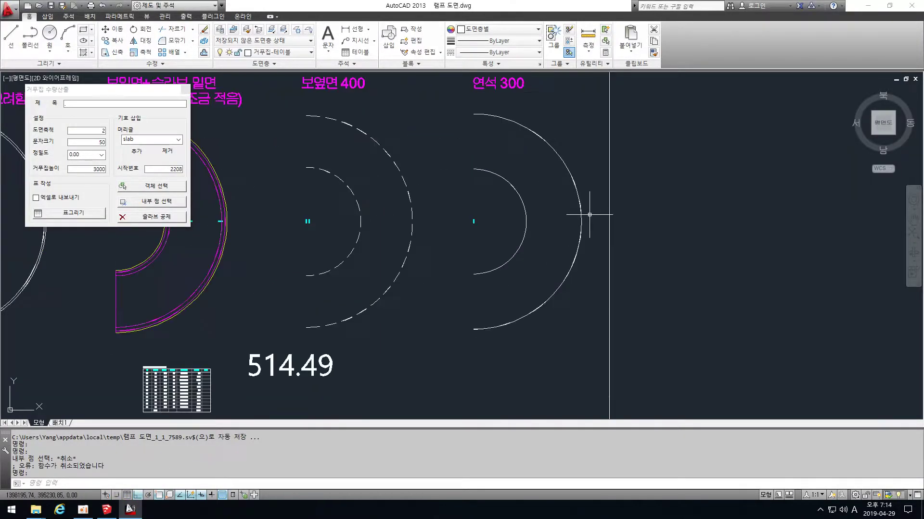
middle_click_drag(500, 178, 729, 196)
scroll(725, 199, "down", 1)
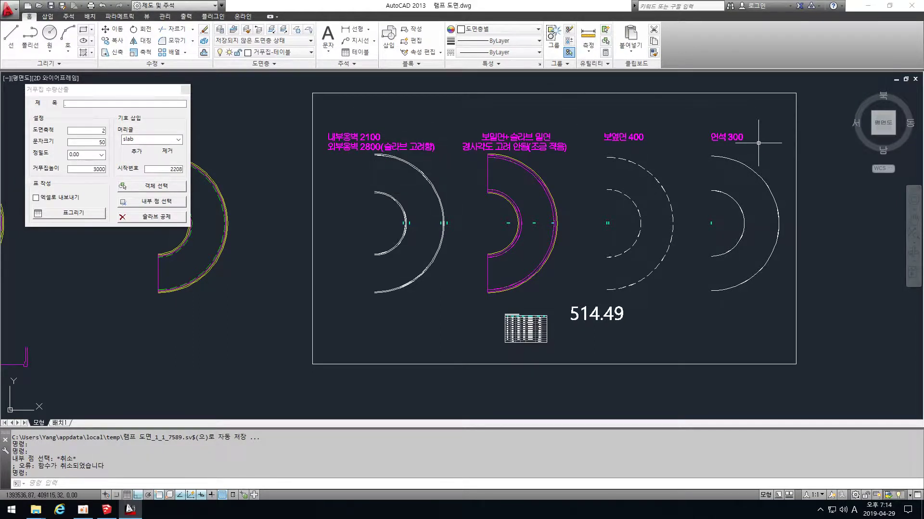
Switch to SketchUp and measure the inner wall below the beam and the curb's height at the ramp's end section
left_click(106, 510)
middle_click_drag(434, 180, 449, 240)
left_click(415, 253)
scroll(417, 299, "up", 1)
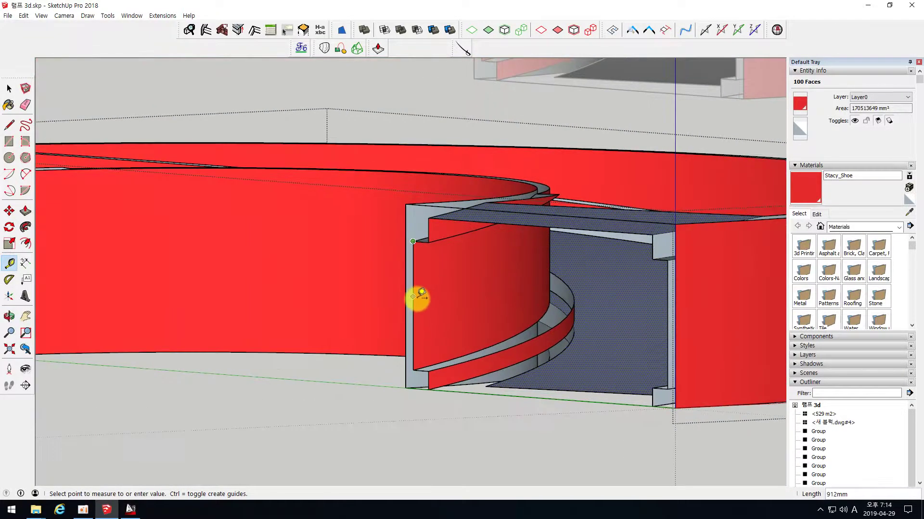
left_click(414, 388)
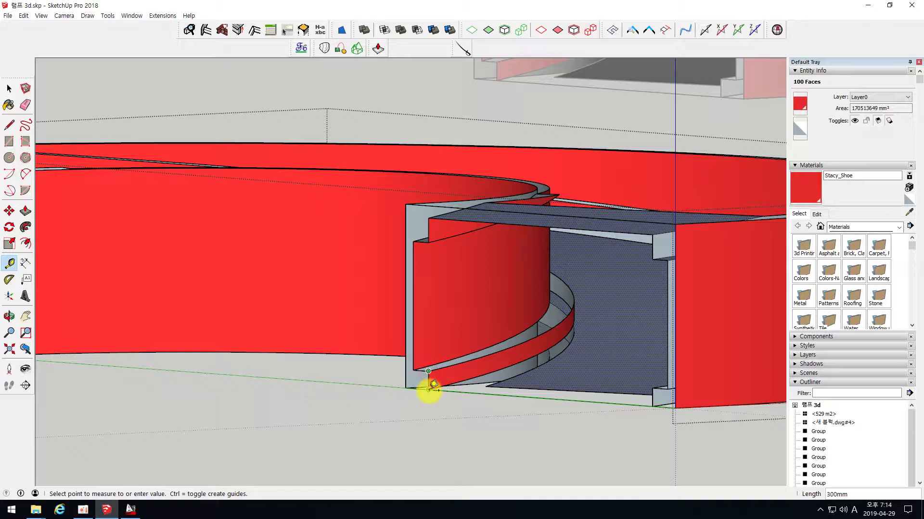
scroll(423, 387, "up", 1)
left_click(411, 367)
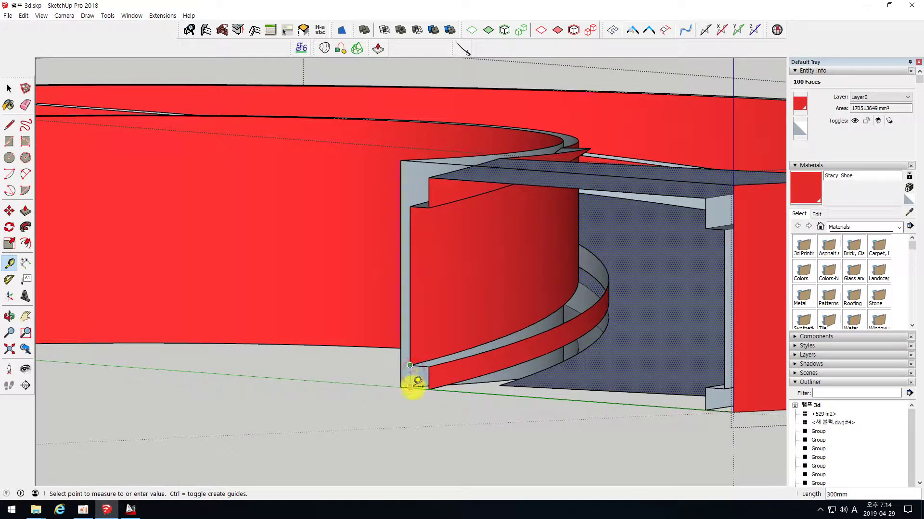
left_click(416, 377)
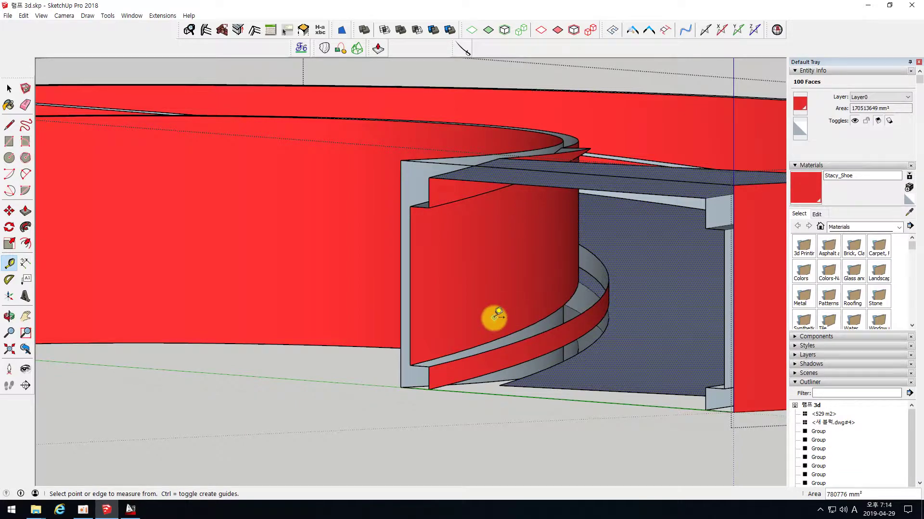
Leave the measuring tool and the ramp group, and examine the whole red ramp beside the neighbouring ramp models
scroll(495, 319, "down", 3)
key("space")
middle_click_drag(415, 258, 361, 296)
scroll(432, 220, "down", 3)
scroll(359, 308, "down", 2)
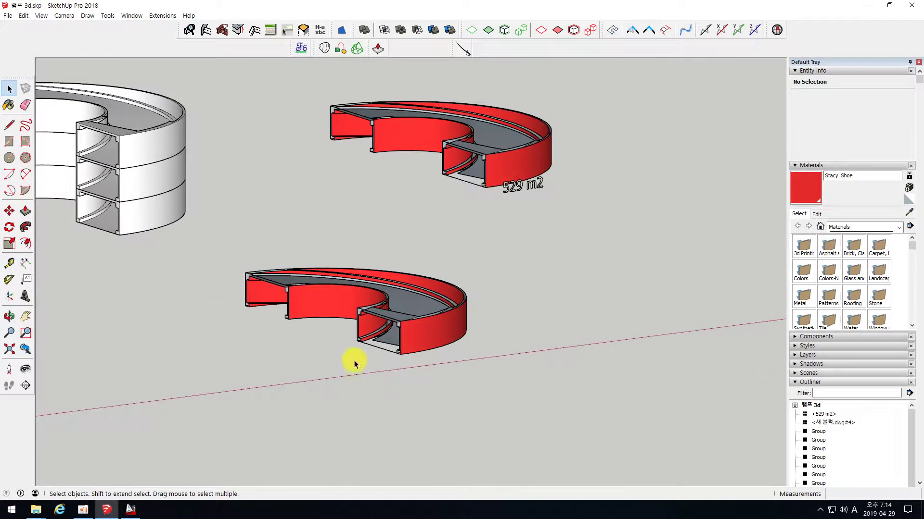
middle_click_drag(354, 367, 383, 378)
scroll(463, 416, "up", 4)
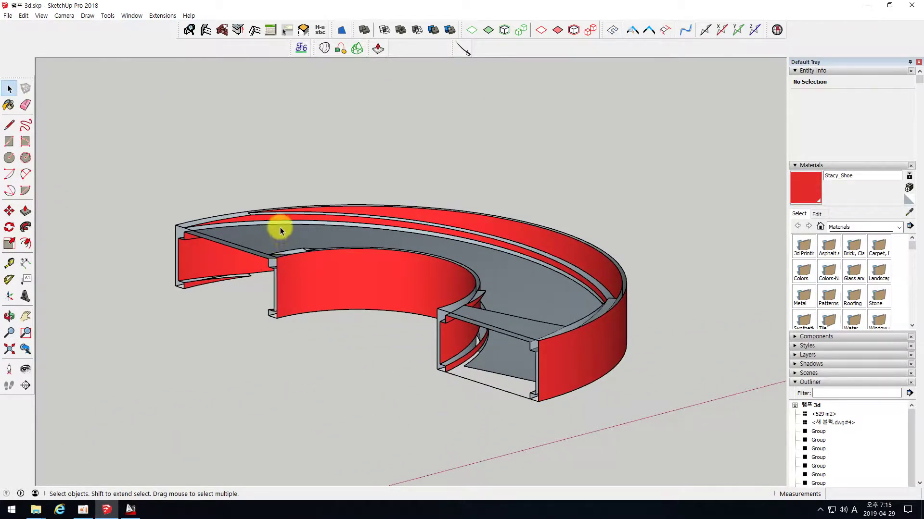
scroll(279, 241, "down", 2)
scroll(337, 250, "down", 1)
middle_click_drag(342, 258, 345, 285, "shift")
scroll(343, 279, "up", 2)
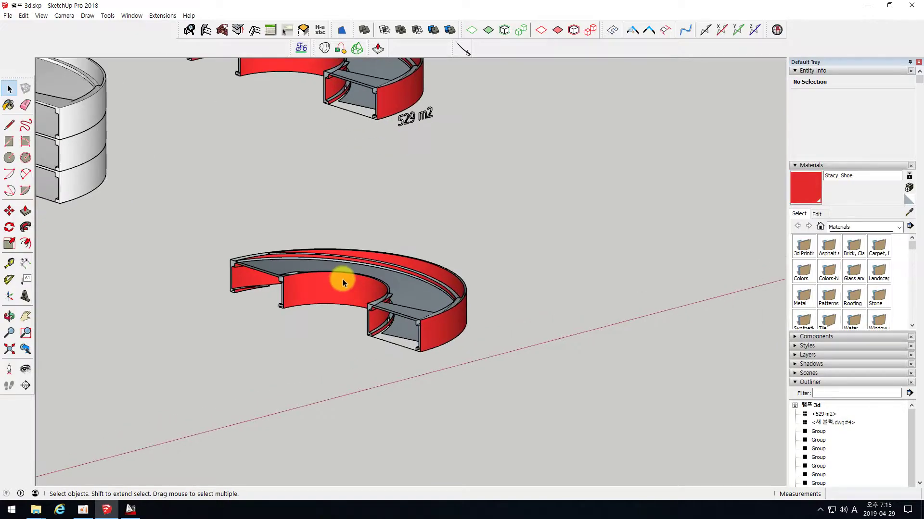
scroll(346, 290, "up", 2)
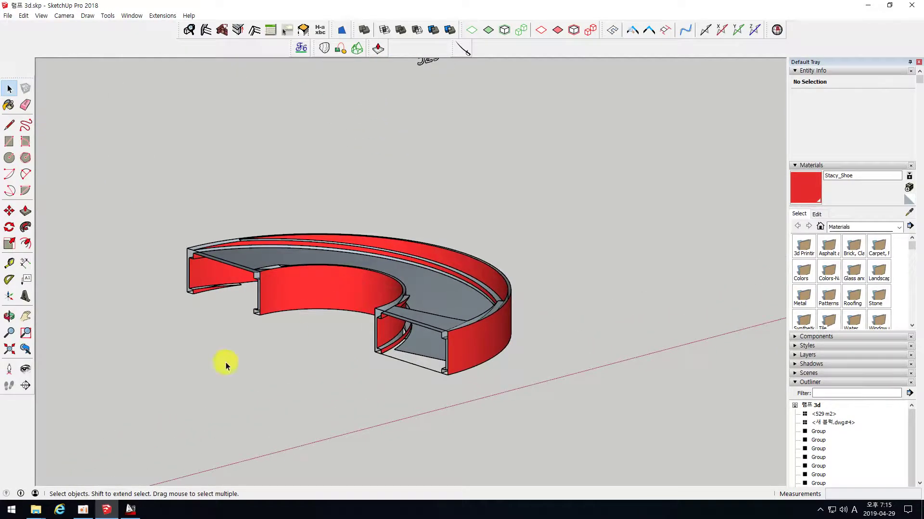
Switch between AutoCAD and SketchUp to compare the framed formwork quantity plans with the red ramp model
left_click(131, 509)
middle_click_drag(516, 172, 497, 227)
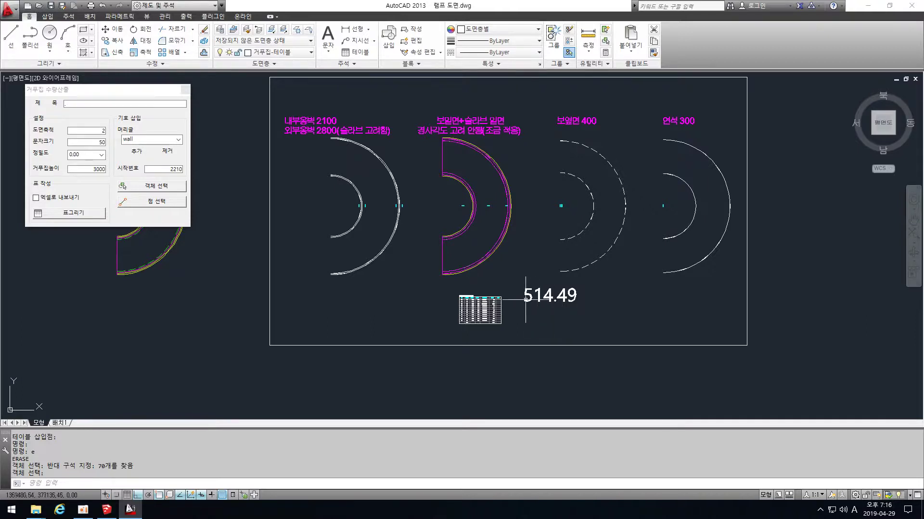
left_click(106, 509)
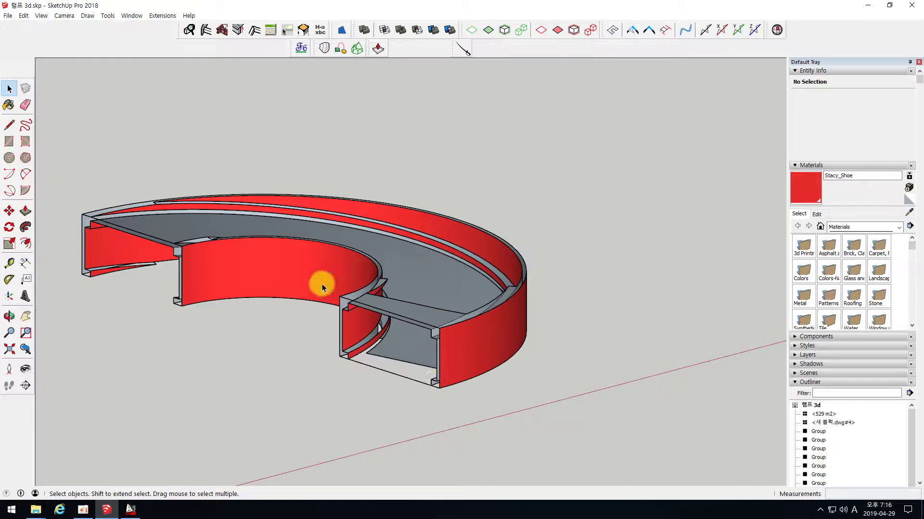
left_click(130, 509)
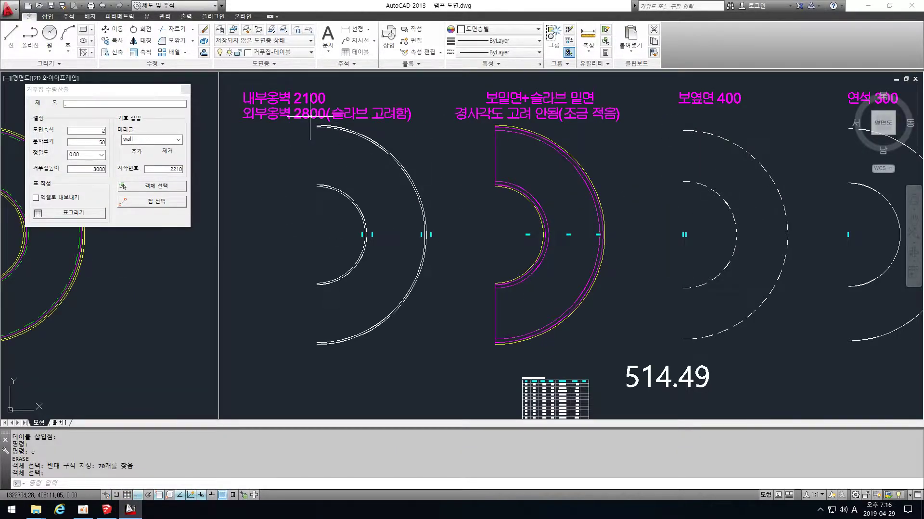
Copy one inner and one outer wall arc from the wall plan to the empty area below the quantity frame
type("co")
key("Return")
scroll(359, 207, "up", 2)
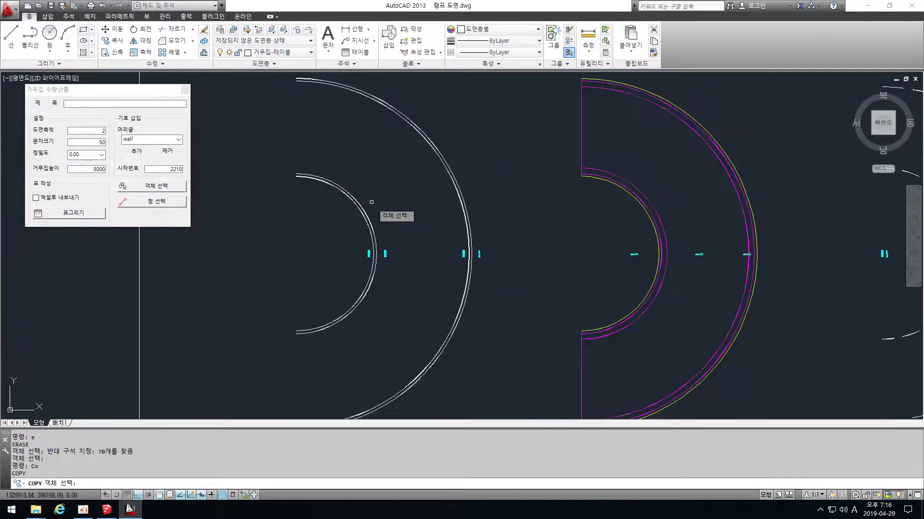
left_click(360, 206)
left_click(446, 164)
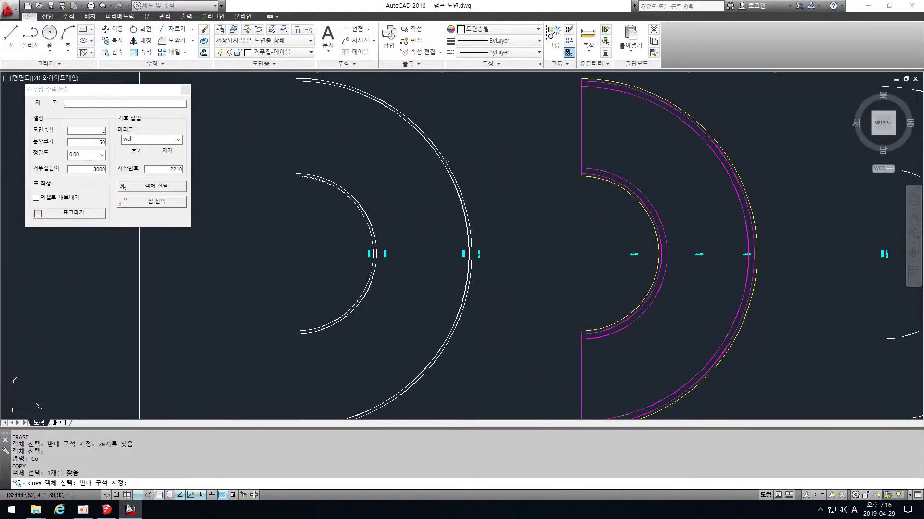
left_click(453, 147)
left_click(443, 156)
key("Return")
left_click(460, 120)
scroll(443, 92, "down", 6)
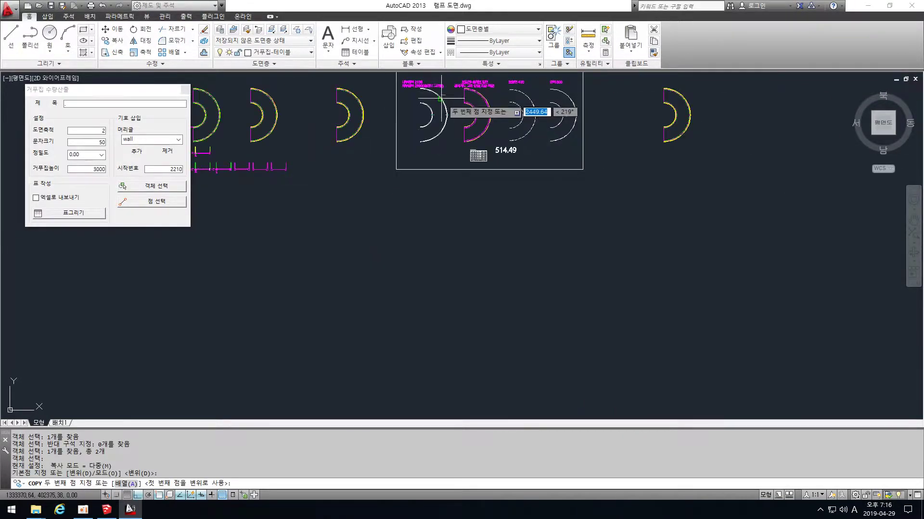
left_click(428, 211)
key("Escape")
scroll(430, 217, "up", 4)
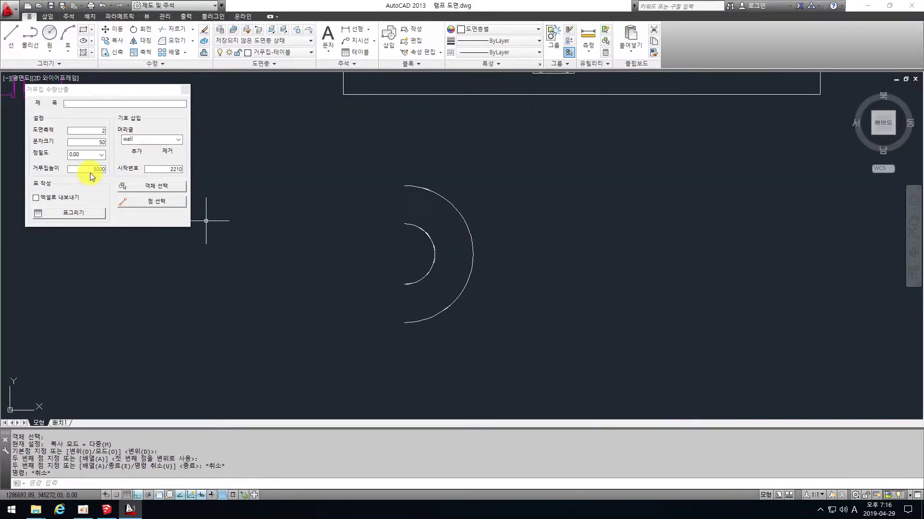
Generate wall formwork quantity labels for the two copied arcs with a formwork height of 3000
left_click(144, 186)
left_click(514, 332)
left_click(317, 169)
key("Return")
Create a formwork quantity table from the copied arcs' labels and place it beside them
left_click(68, 212)
left_click(293, 203)
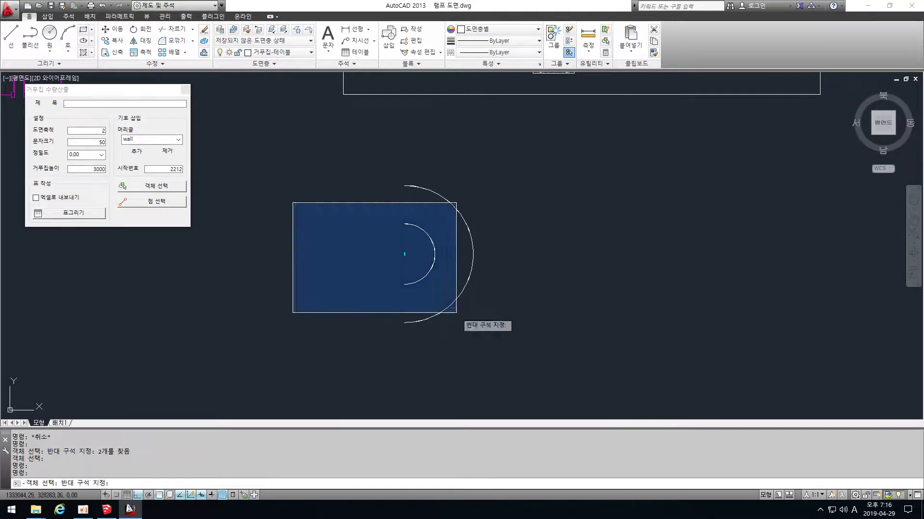
left_click(456, 312)
key("Return")
left_click(507, 166)
Create a second quantity table from the original inner and outer wall labels, place it below the first, and compare both tables
scroll(544, 179, "up", 9)
scroll(614, 310, "down", 5)
scroll(505, 216, "up", 8)
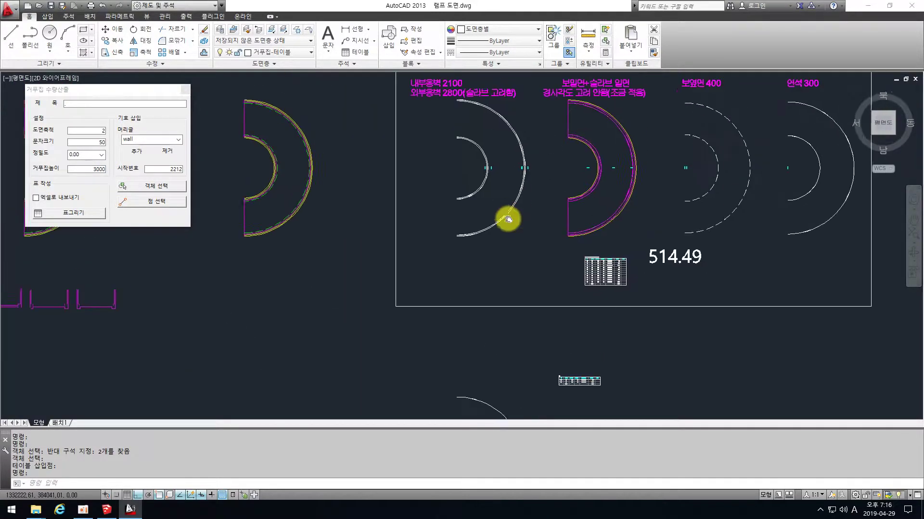
left_click(82, 221)
left_click(489, 183)
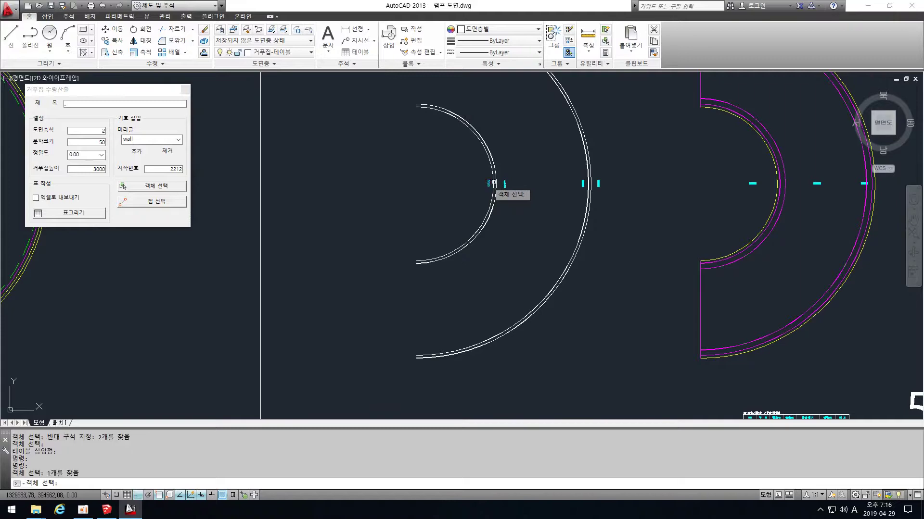
left_click(600, 183)
key("Return")
scroll(561, 218, "down", 5)
scroll(594, 367, "up", 2)
left_click(593, 310)
scroll(633, 340, "up", 5)
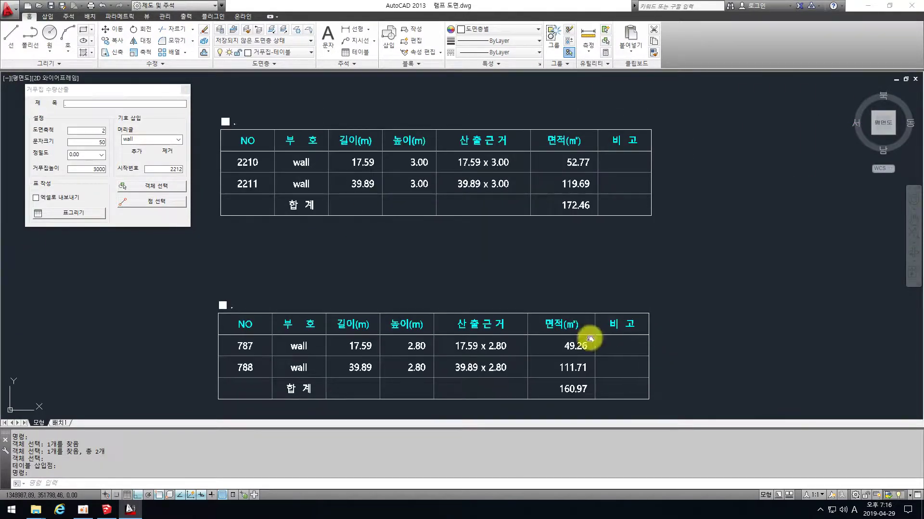
middle_click_drag(602, 320, 608, 316)
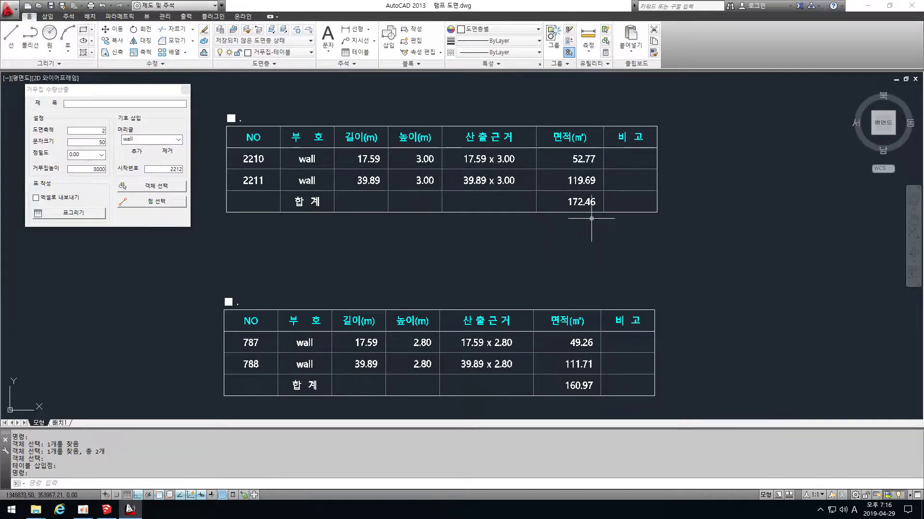
scroll(462, 298, "down", 4)
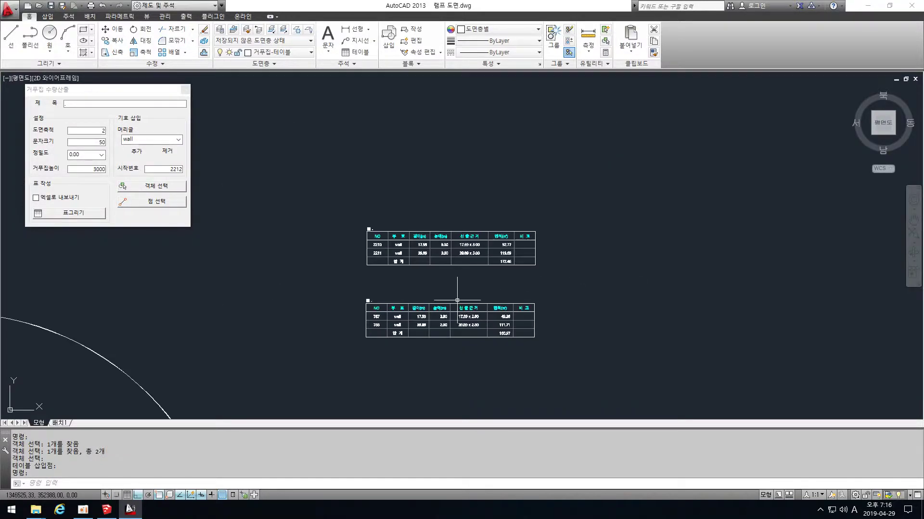
Switch to SketchUp and examine the red ramp's underside, top and end section beside the 529 m2 ramp
left_click(106, 510)
middle_click_drag(420, 364, 382, 238)
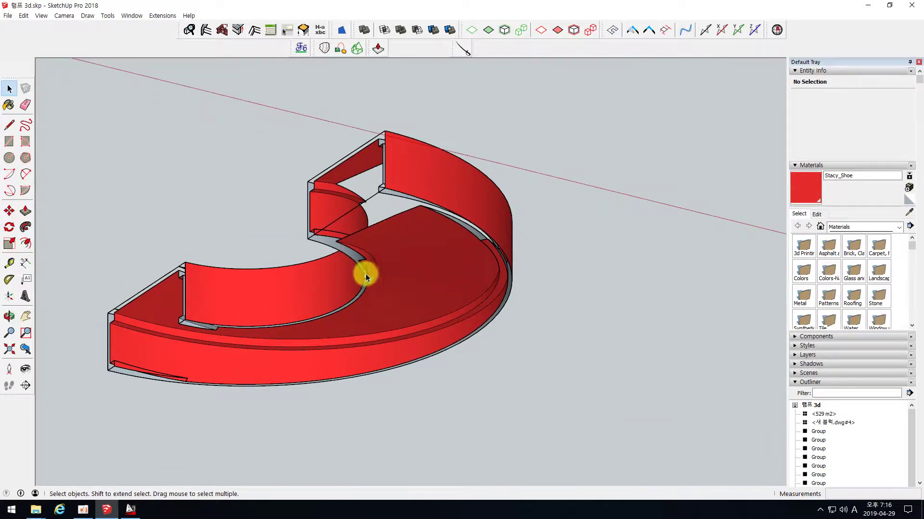
middle_click_drag(408, 239, 391, 181)
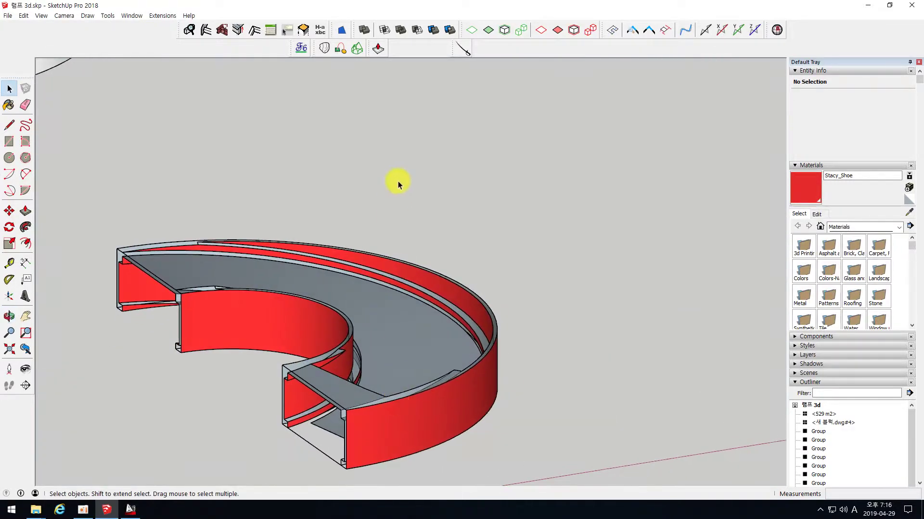
scroll(408, 241, "down", 6)
scroll(399, 224, "up", 1)
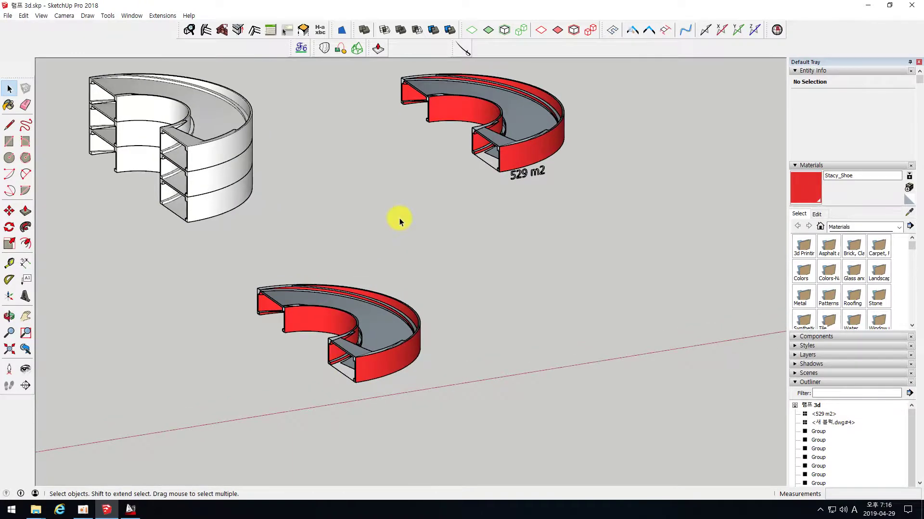
scroll(356, 368, "up", 3)
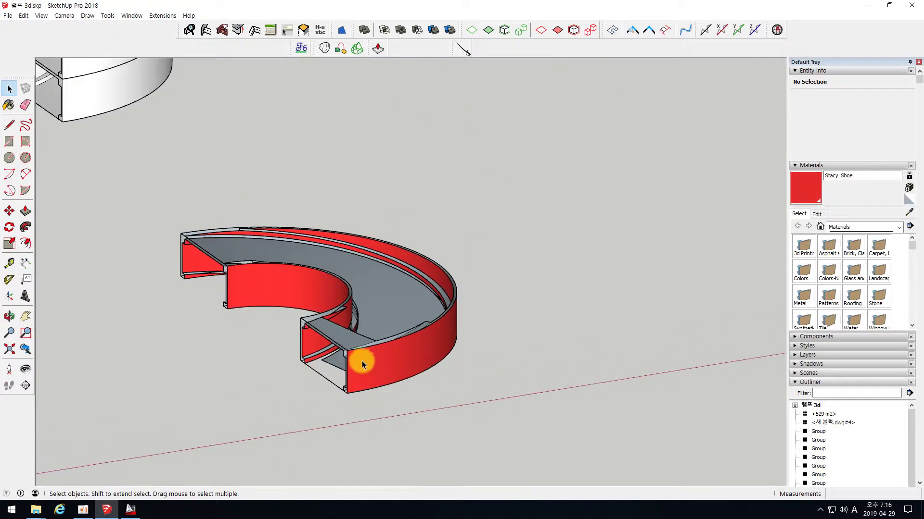
left_click(361, 361)
scroll(360, 361, "up", 3)
left_click(353, 367)
middle_click_drag(353, 367, 368, 314)
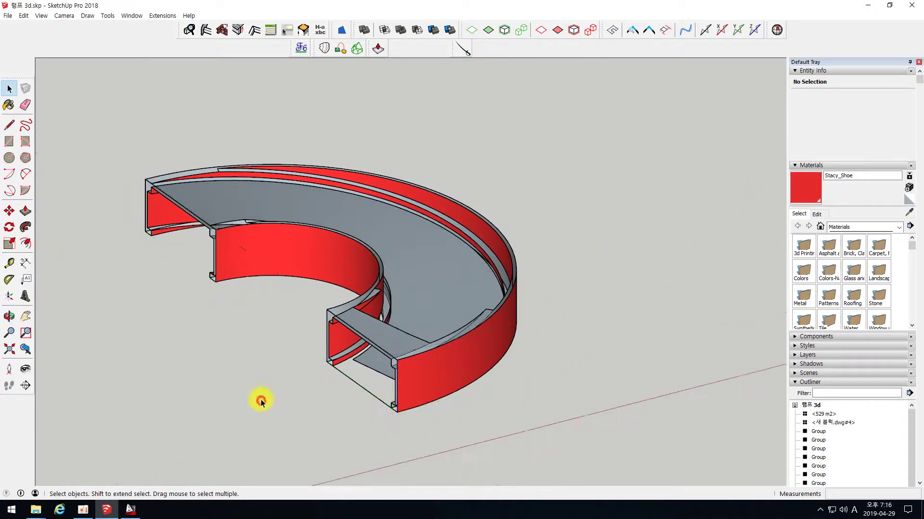
Survey the full row of ramp models from the base arcs to the stacked and red ramps
scroll(288, 361, "down", 3)
scroll(315, 370, "down", 3)
scroll(269, 316, "up", 3)
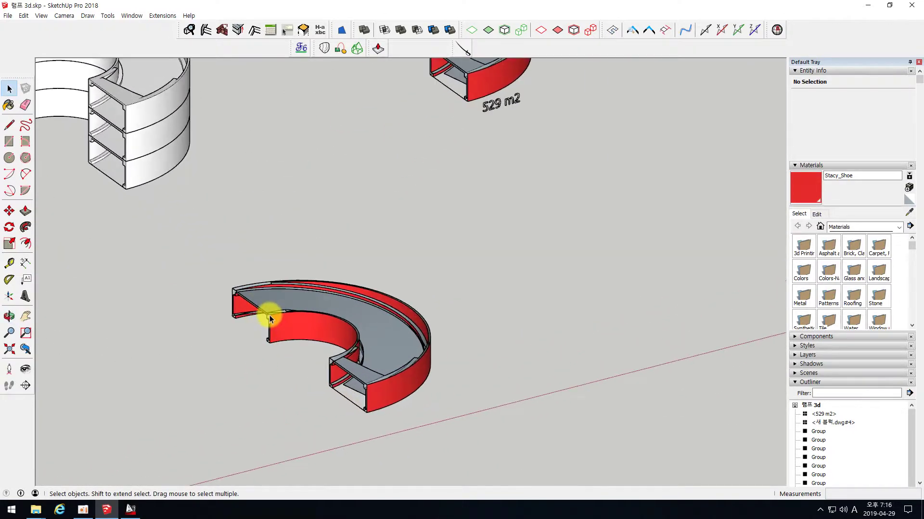
scroll(361, 367, "down", 3)
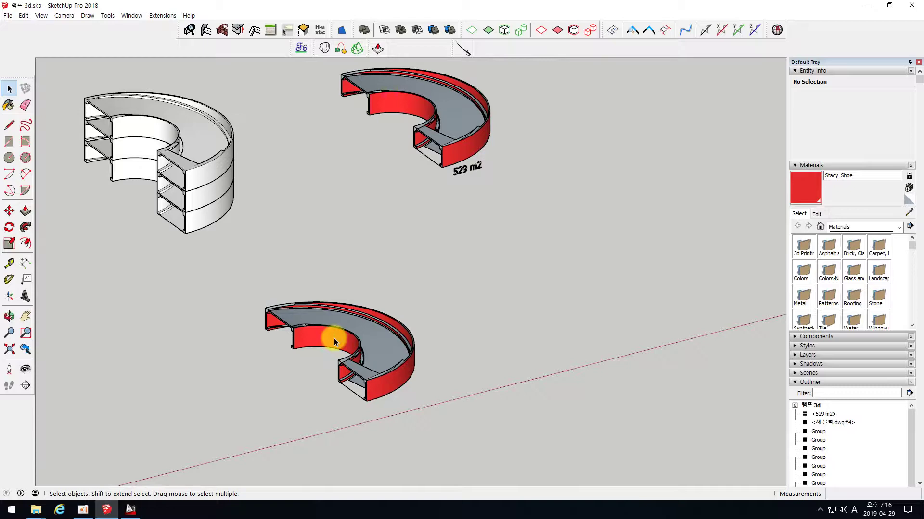
scroll(511, 309, "down", 5)
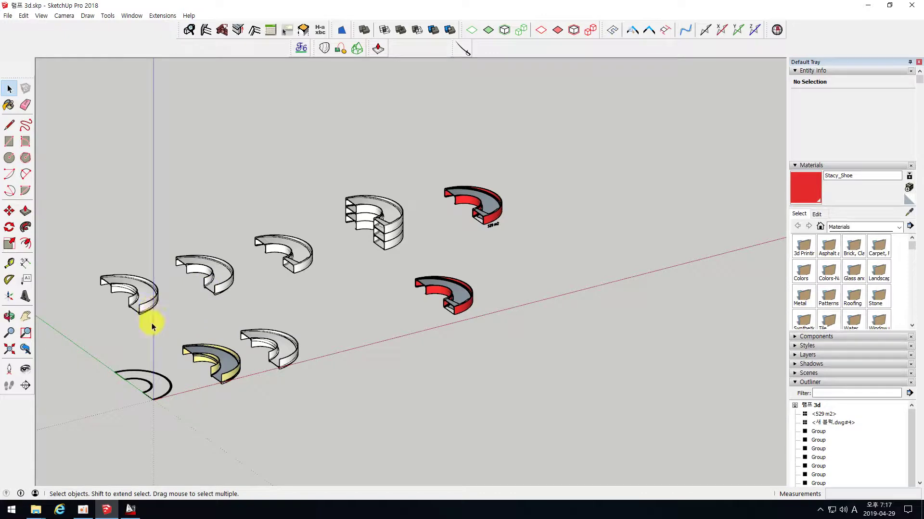
scroll(168, 323, "up", 2)
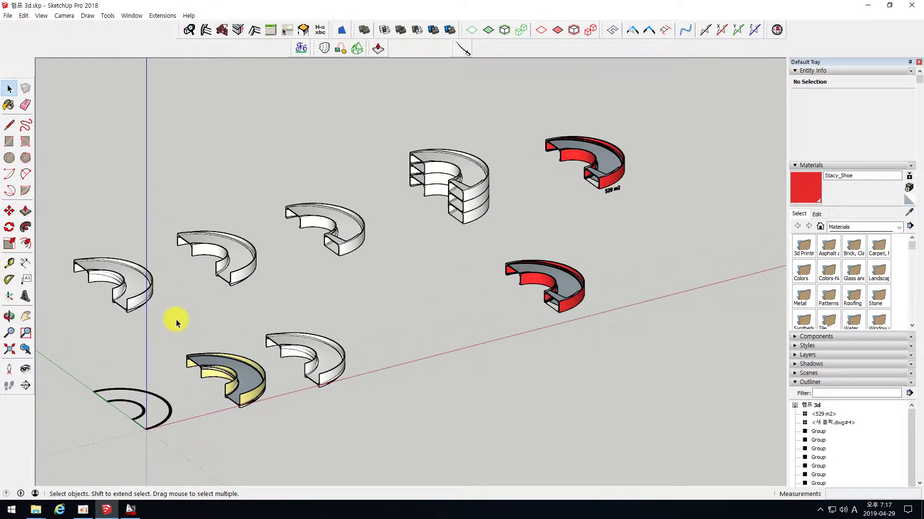
middle_click_drag(330, 308, 259, 292)
Switch to AutoCAD and review the colour-hatched ramp cross-sections with their curb, slab and beam dimensions
left_click(131, 509)
scroll(604, 255, "down", 4)
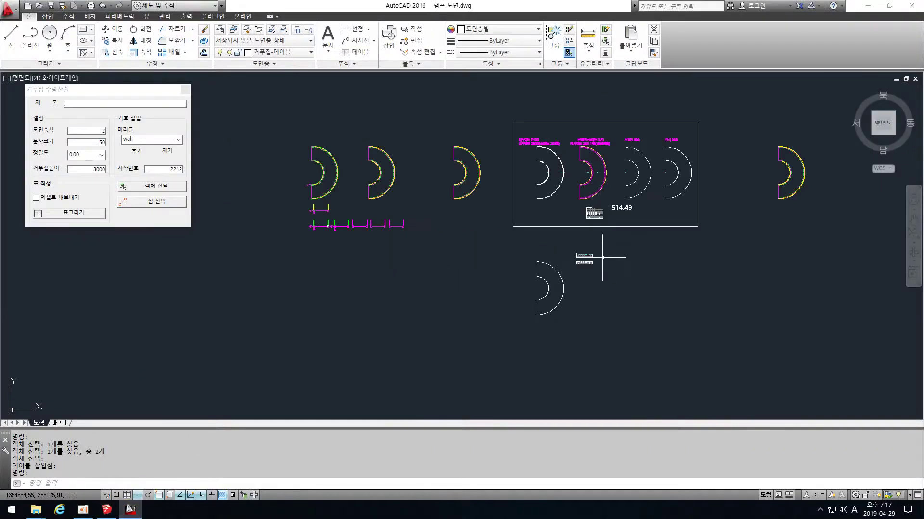
scroll(477, 198, "up", 4)
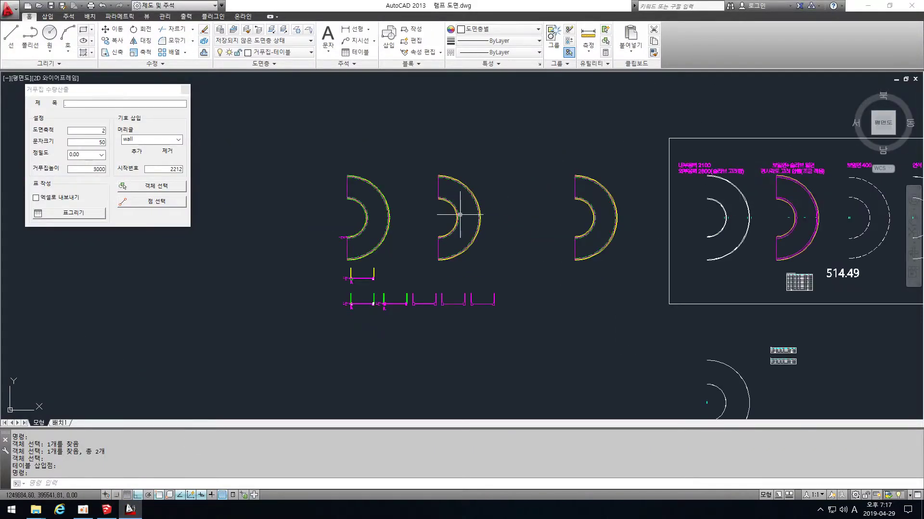
scroll(348, 312, "up", 8)
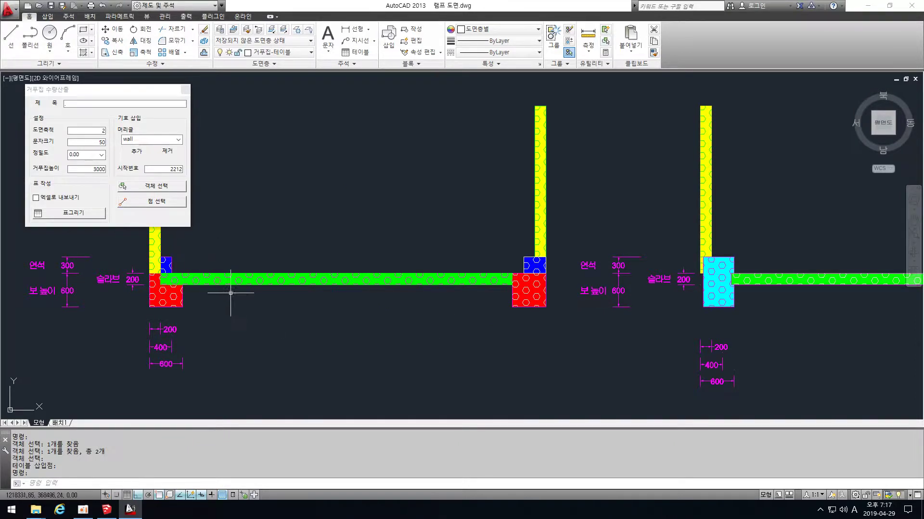
middle_click_drag(599, 291, 442, 294)
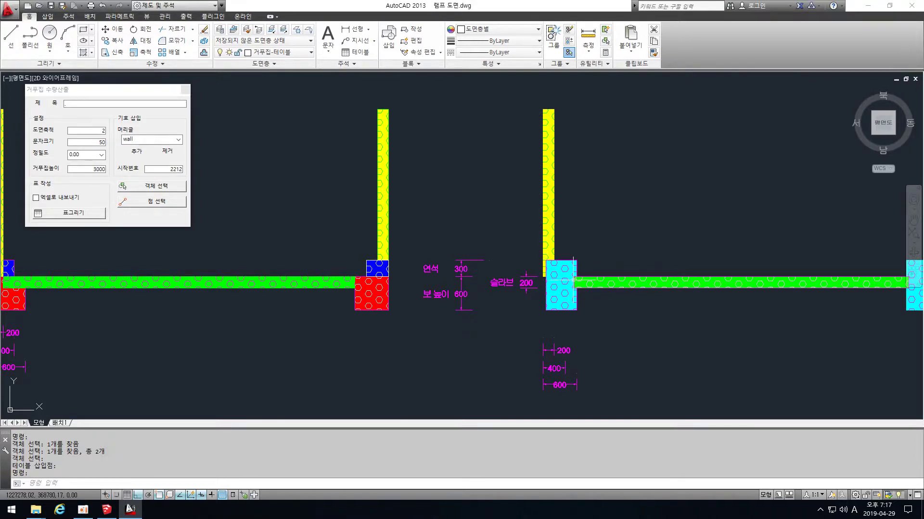
middle_click_drag(545, 276, 390, 287)
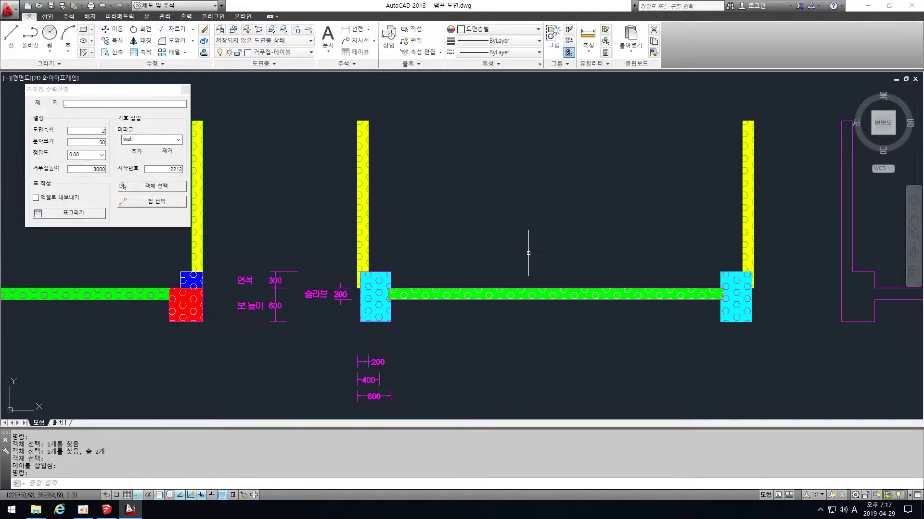
scroll(515, 277, "down", 2)
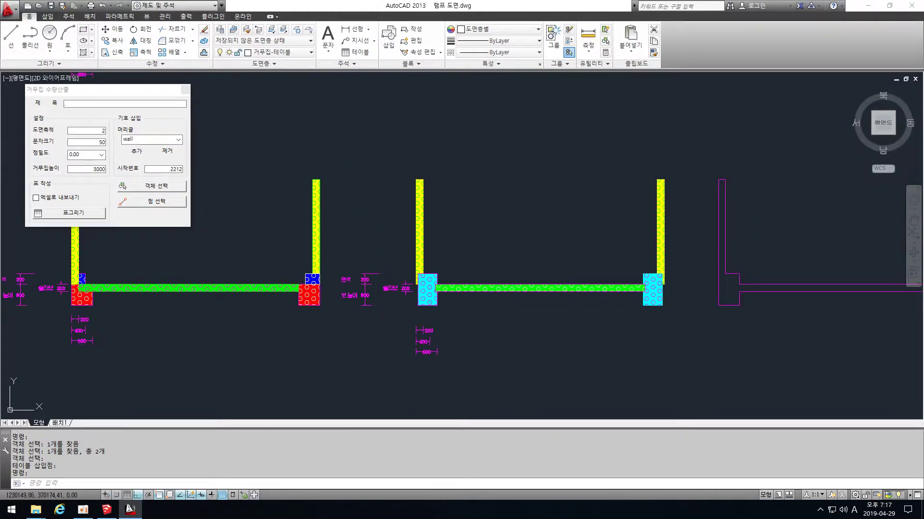
middle_click_drag(563, 228, 508, 248)
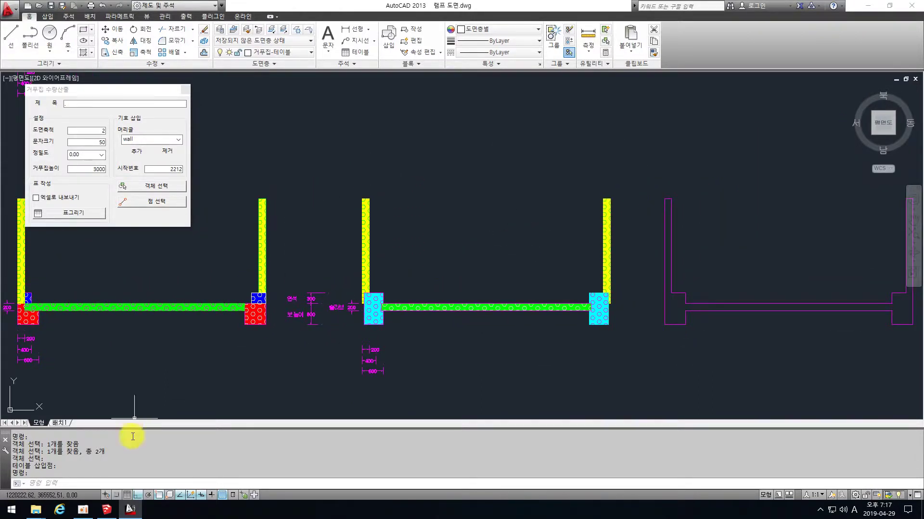
Switch to SketchUp and examine the white ramp beside the yellow one, checking its wall group and its side profile
left_click(104, 508)
scroll(273, 353, "up", 4)
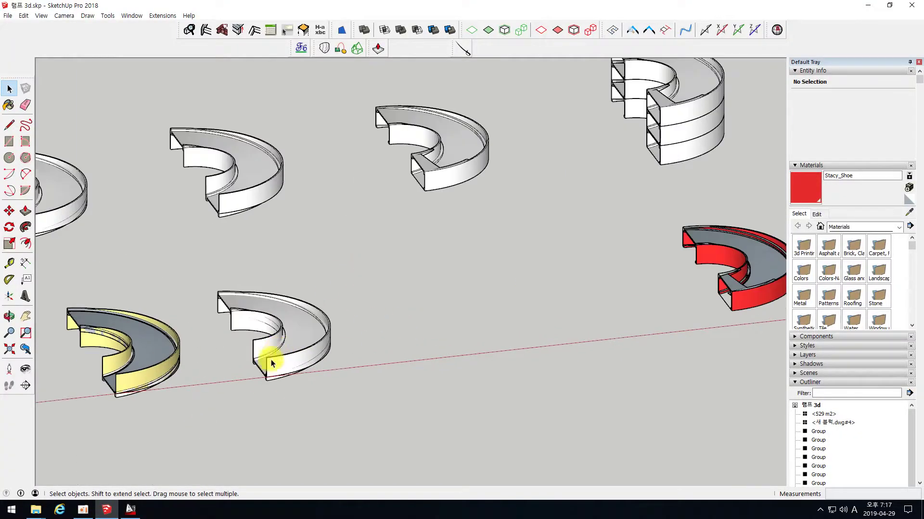
middle_click_drag(274, 367, 258, 299)
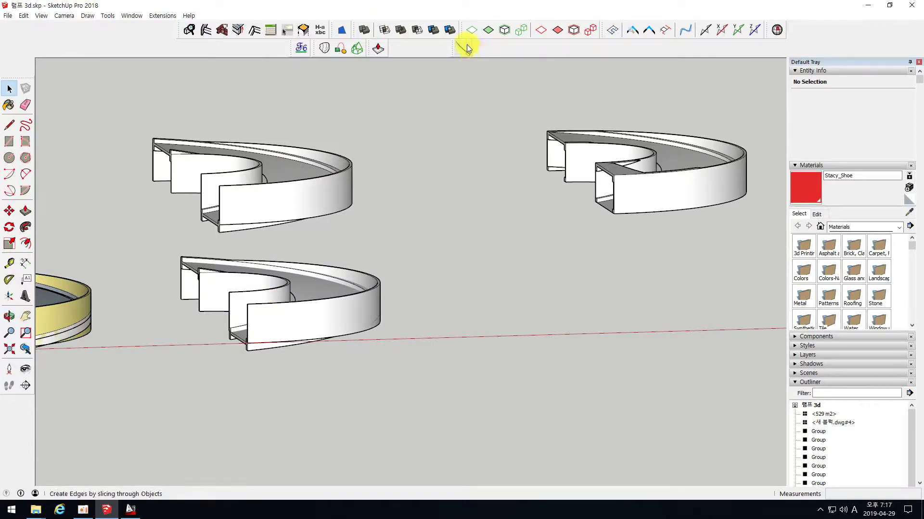
left_click(270, 316)
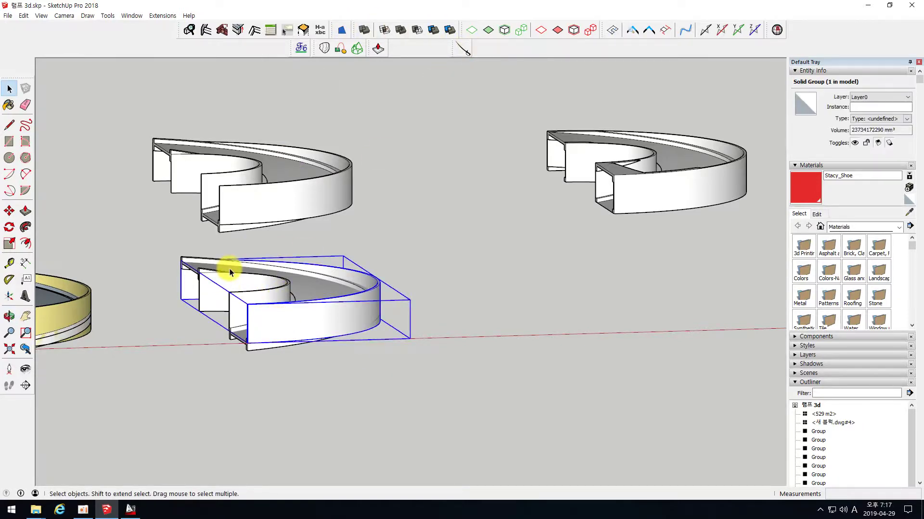
scroll(244, 304, "up", 2)
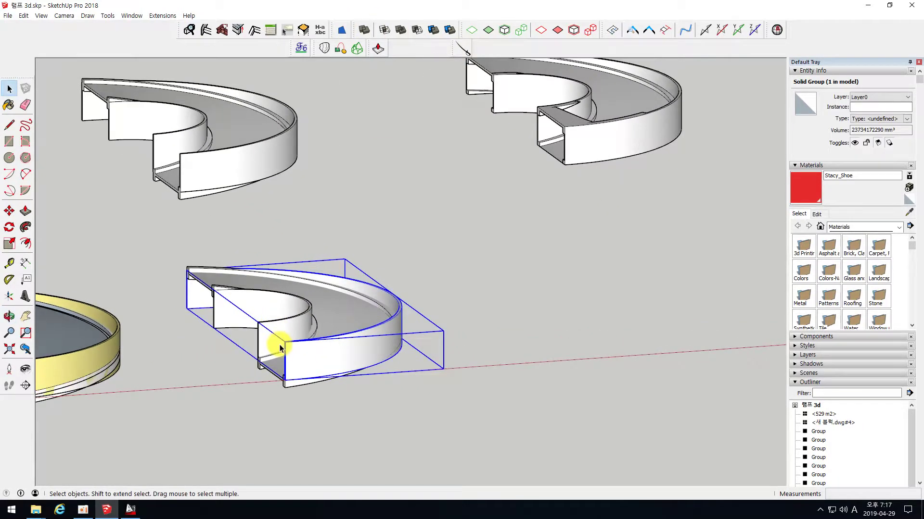
left_click_drag(358, 360, 331, 417)
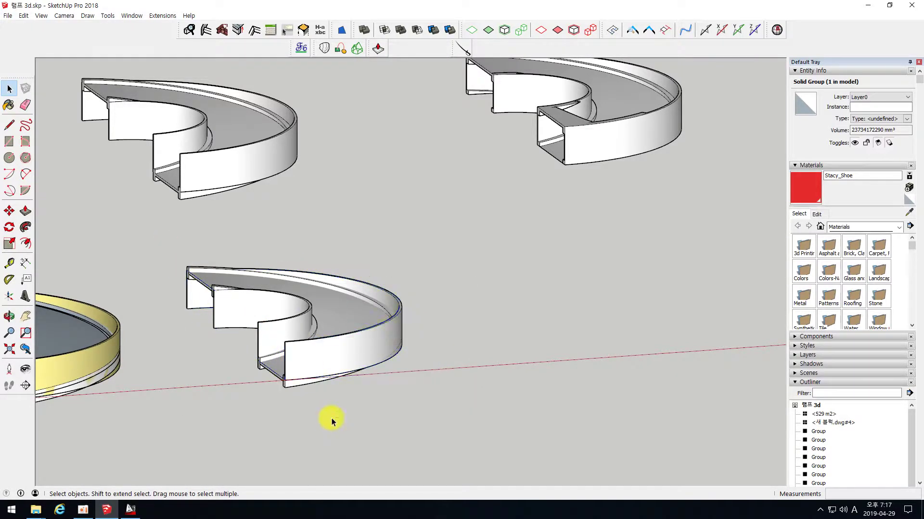
middle_click_drag(373, 281, 235, 288)
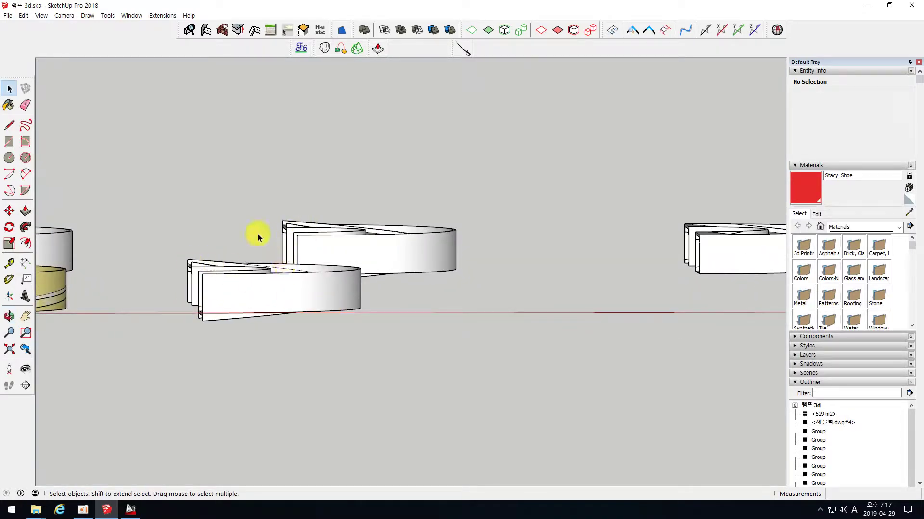
Examine the white ramps beside the yellow one from the side and from above
middle_click_drag(167, 233, 224, 275)
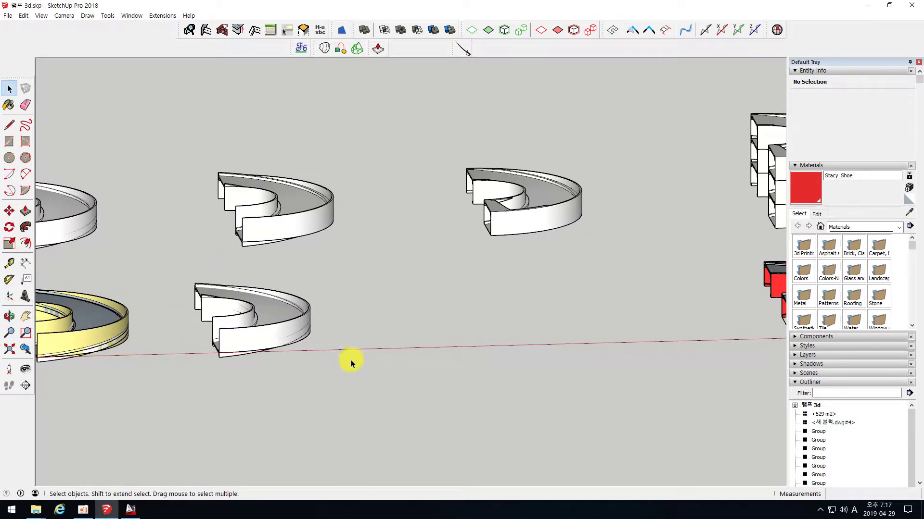
middle_click_drag(266, 315, 239, 257)
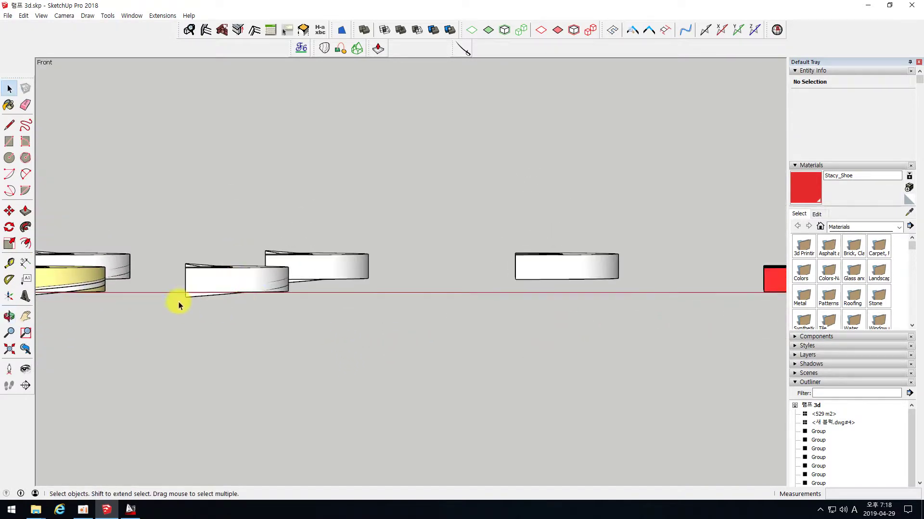
middle_click_drag(201, 285, 183, 338)
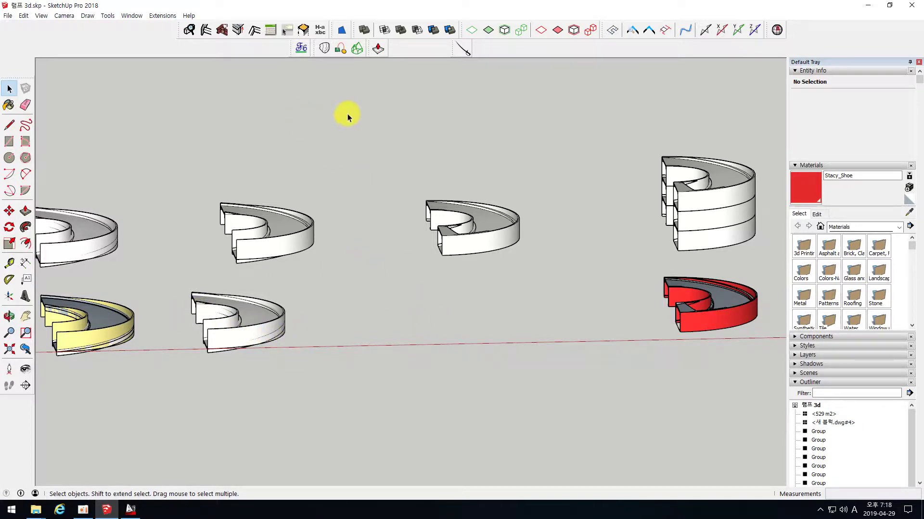
middle_click_drag(187, 344, 204, 368)
scroll(186, 336, "up", 3)
middle_click_drag(185, 336, 202, 362)
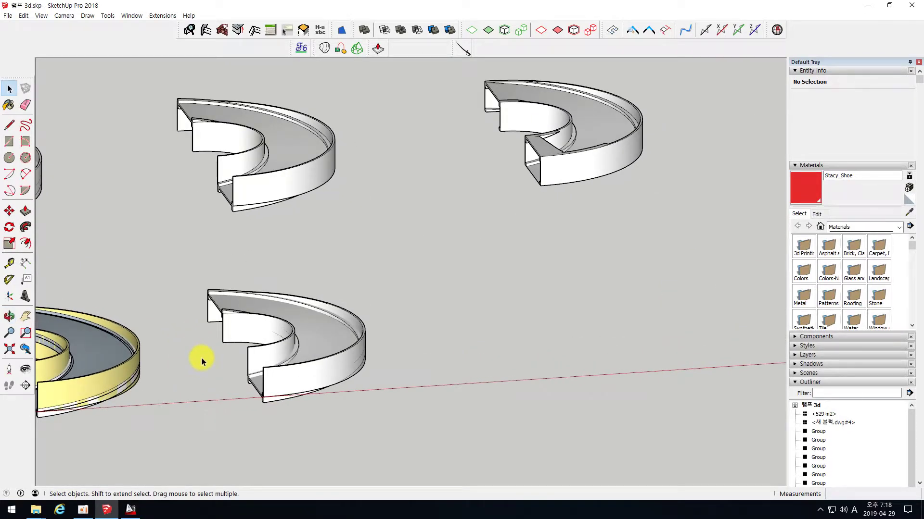
middle_click_drag(232, 367, 281, 392)
Union the four solid groups of the front white ramp and explode the resulting group
left_click(247, 344)
scroll(247, 344, "up", 2)
left_click_drag(326, 409, 180, 259)
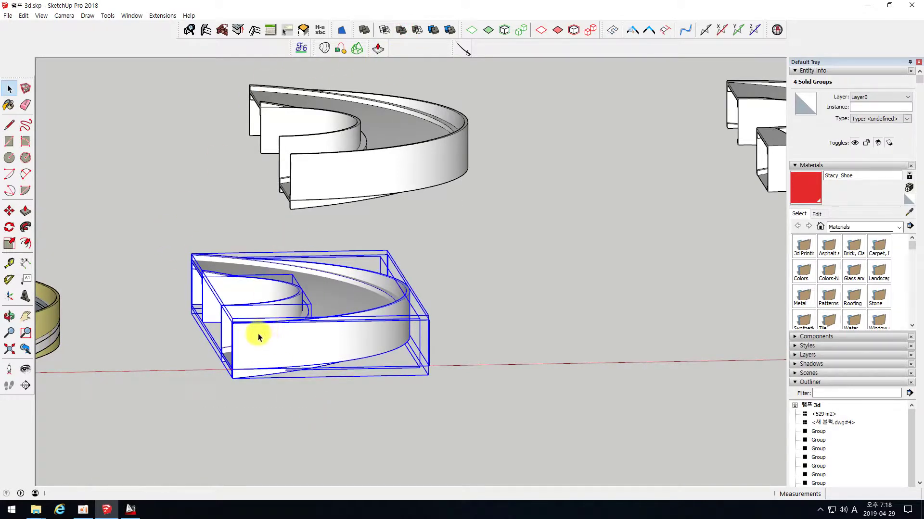
middle_click_drag(258, 334, 229, 306)
right_click(228, 307)
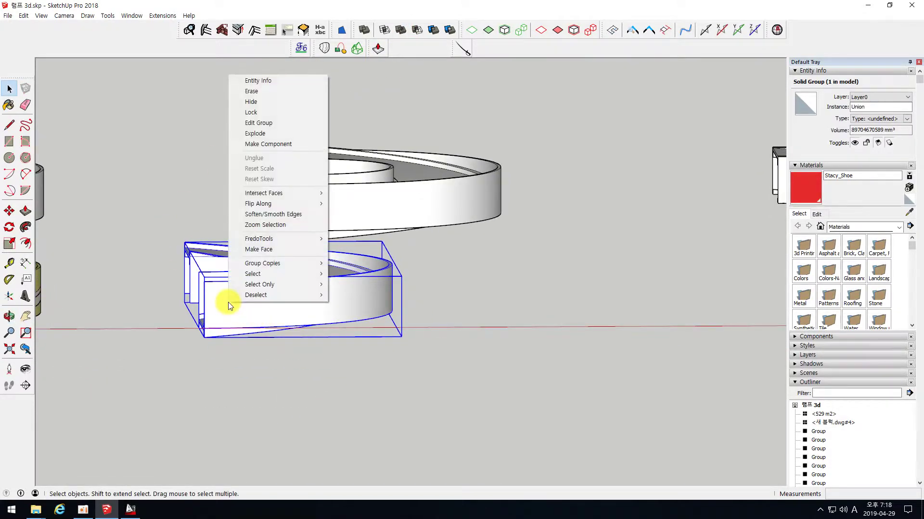
left_click(254, 135)
In front view, slice the exploded ramp horizontally along its base level and along the level of its wall top
left_click(64, 15)
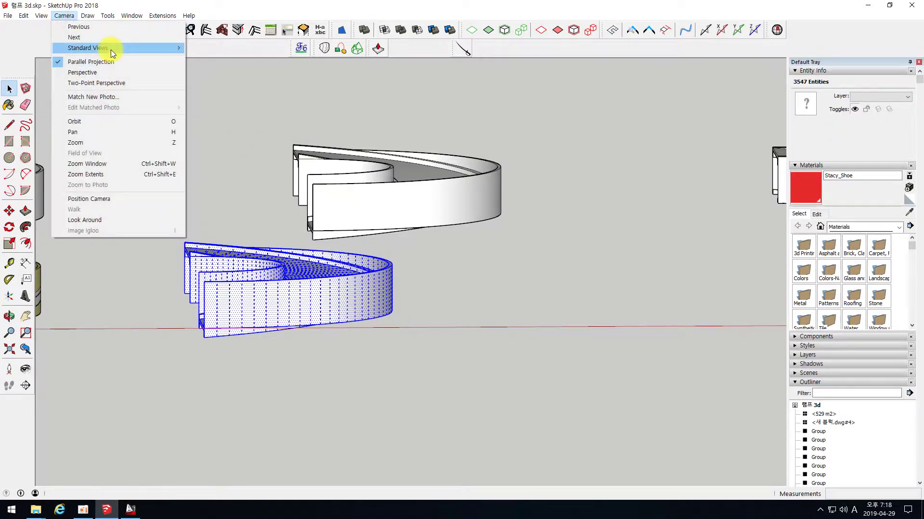
mouse_move(111, 50)
left_click(212, 66)
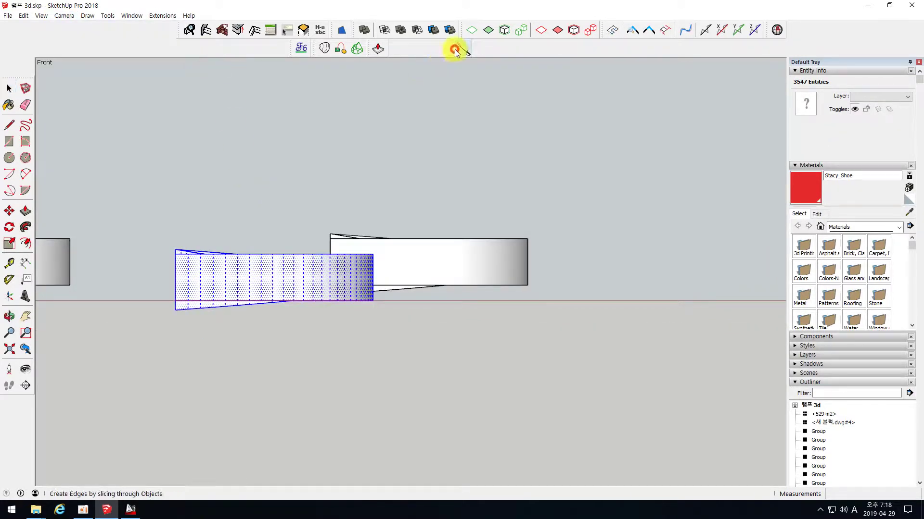
left_click(454, 50)
scroll(178, 313, "up", 3)
left_click(174, 292)
left_click(539, 292)
left_click(174, 212)
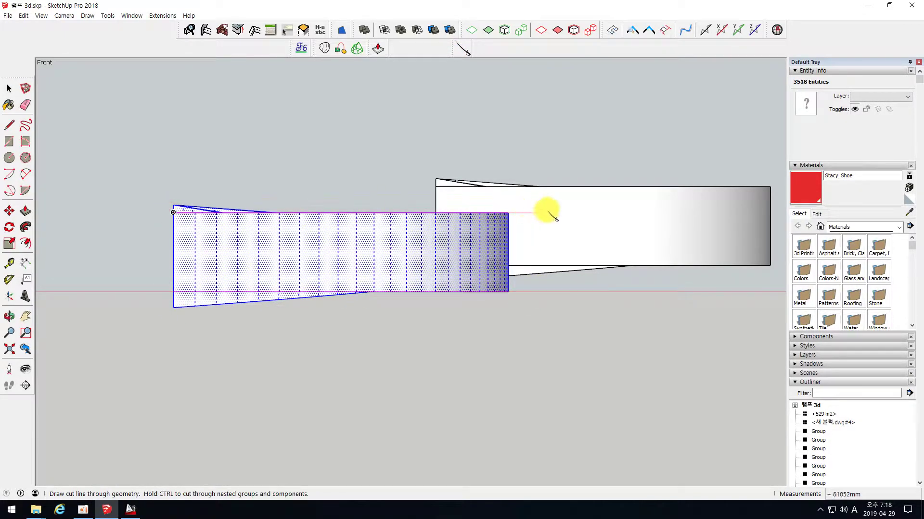
left_click(594, 213)
middle_click_drag(139, 194, 92, 215)
key("space")
left_click(47, 322)
Copy only the faces of the sloped pieces below the base cut and above the top cut about 27,233 mm beside the ramp
scroll(173, 281, "down", 2)
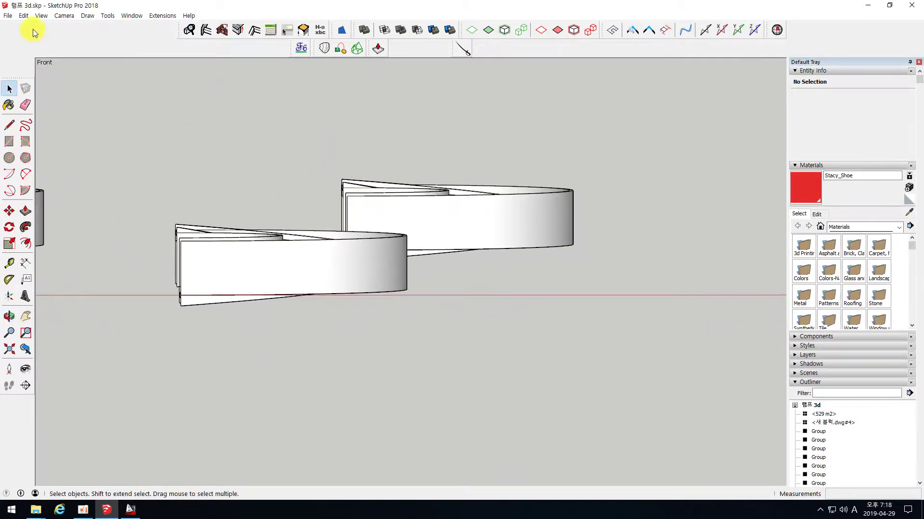
left_click(64, 15)
mouse_move(111, 45)
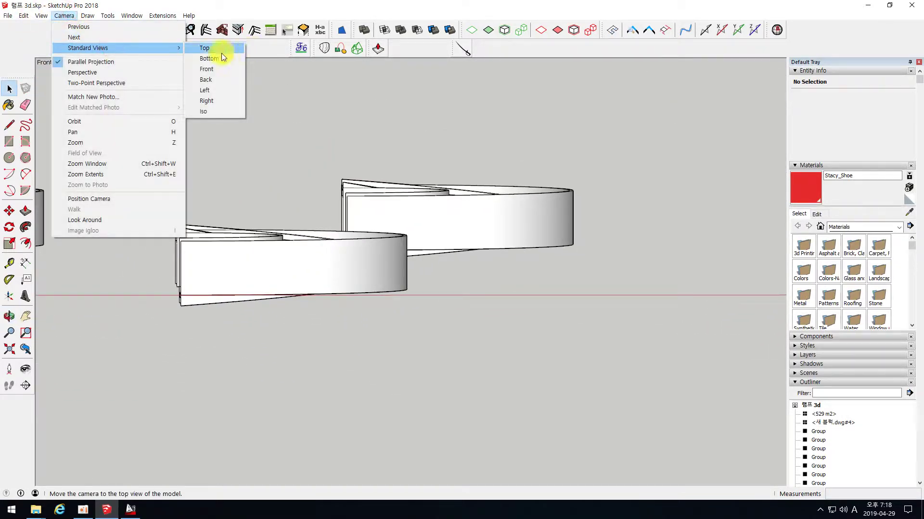
left_click(217, 68)
scroll(315, 311, "up", 3)
left_click_drag(478, 335, 224, 308)
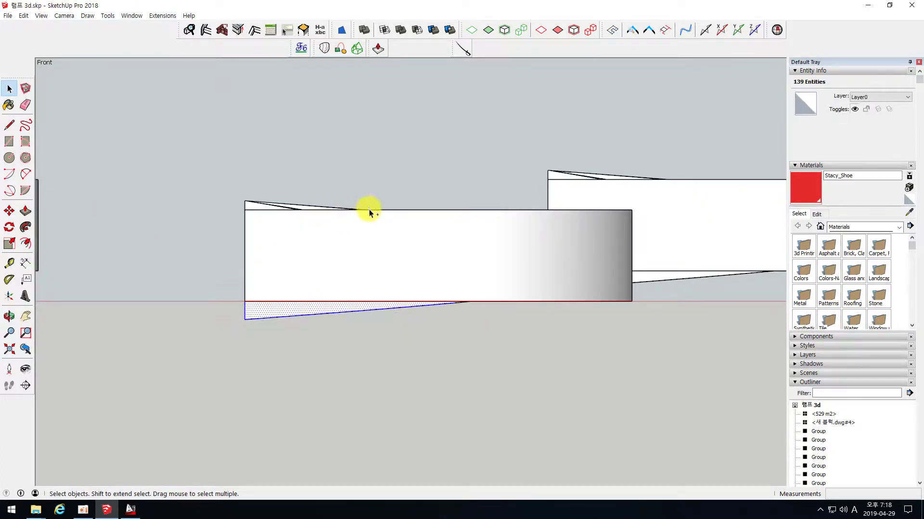
left_click_drag(367, 211, 217, 177)
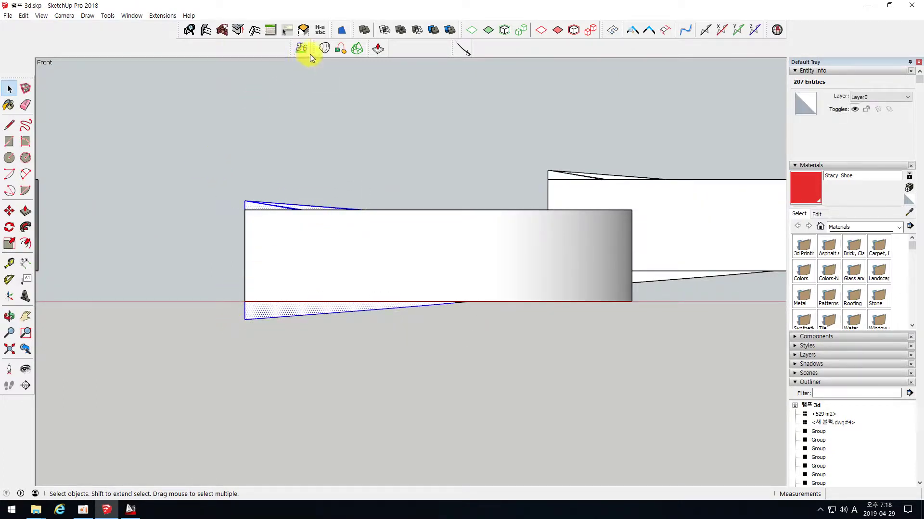
left_click(489, 30)
middle_click_drag(176, 178, 86, 209)
left_click(9, 211)
left_click(202, 340)
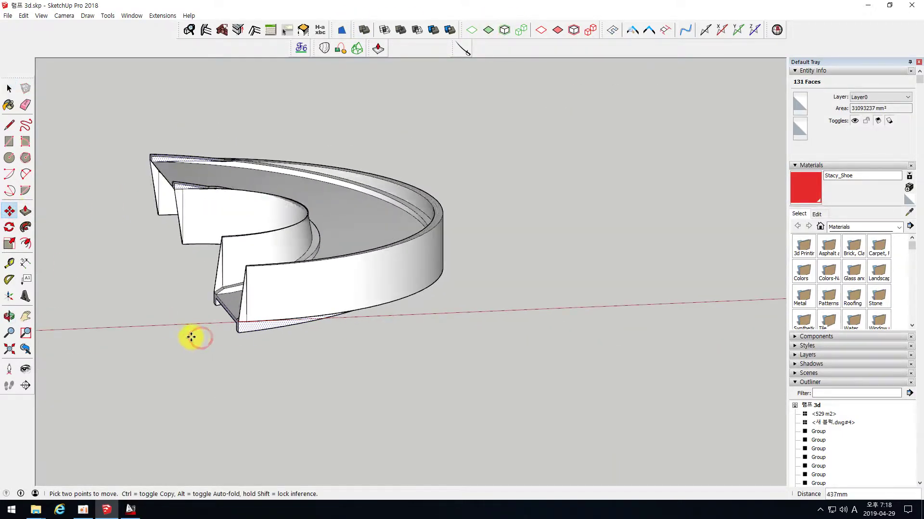
scroll(191, 337, "down", 3)
key("ctrl")
left_click(511, 320)
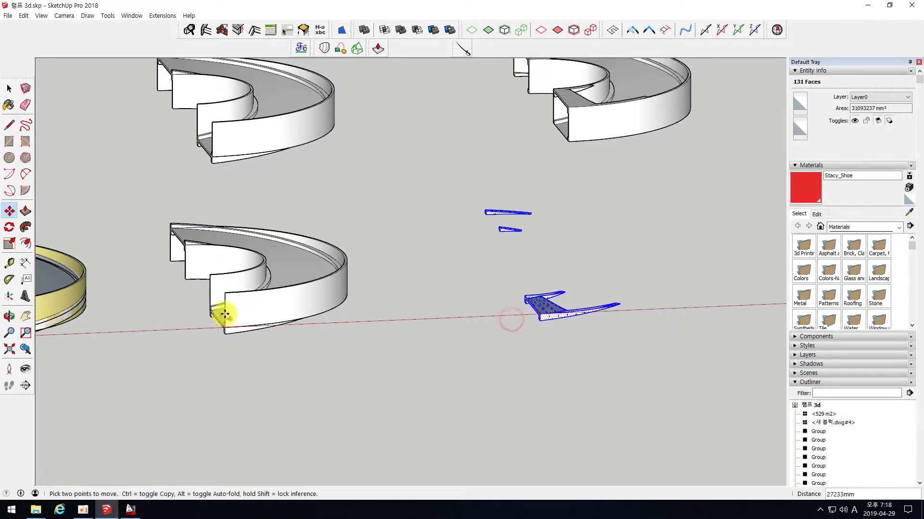
key("space")
In front view, delete the original ramp's sloped pieces below the base cut and above the top cut
scroll(264, 313, "up", 5)
left_click(65, 16)
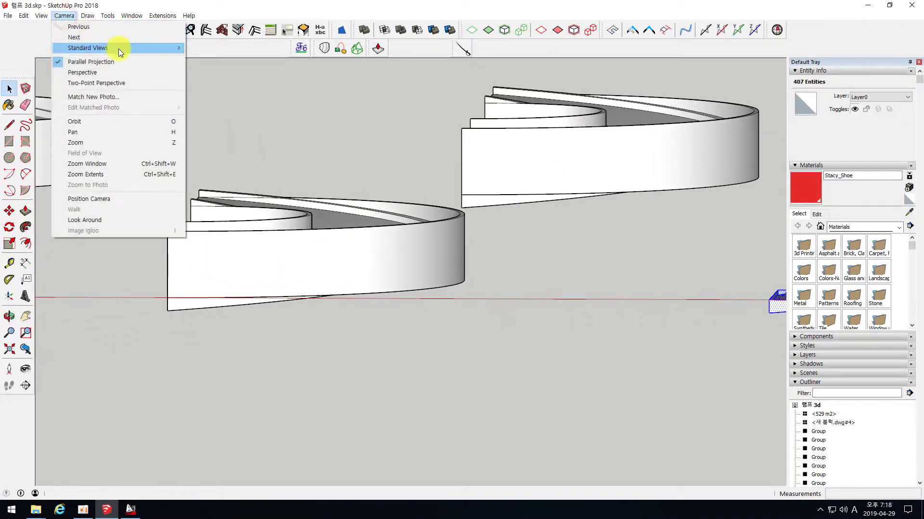
mouse_move(120, 47)
left_click(215, 67)
left_click_drag(324, 345, 159, 318)
scroll(193, 317, "up", 3)
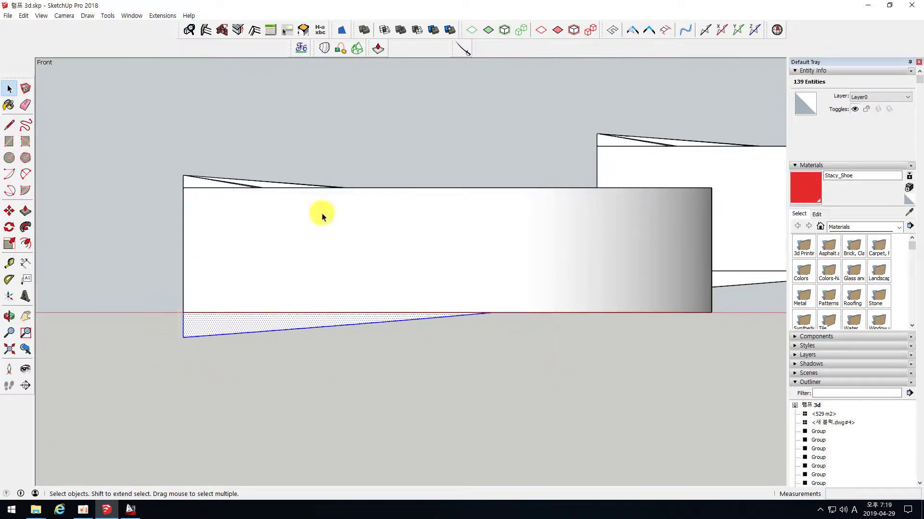
key("Delete")
left_click_drag(350, 187, 157, 160)
key("Delete")
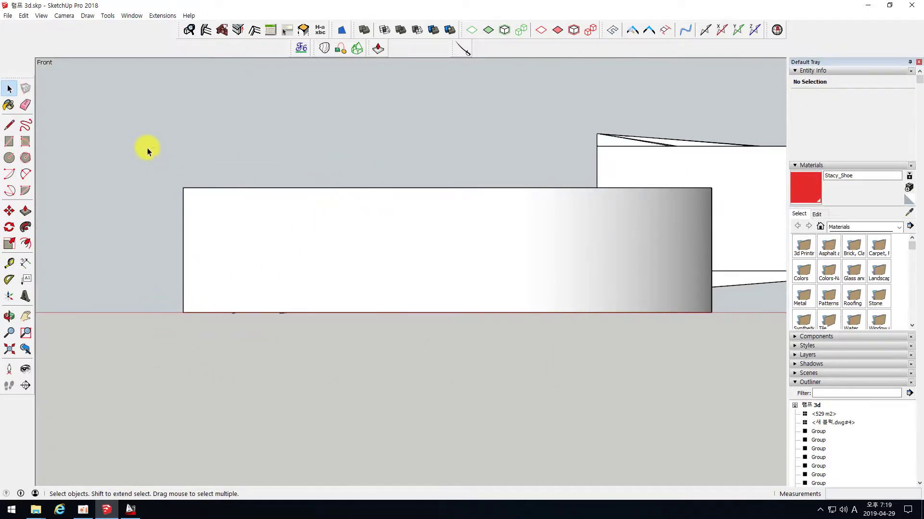
middle_click_drag(217, 270, 176, 317)
scroll(175, 313, "down", 4)
left_click_drag(120, 221, 404, 407)
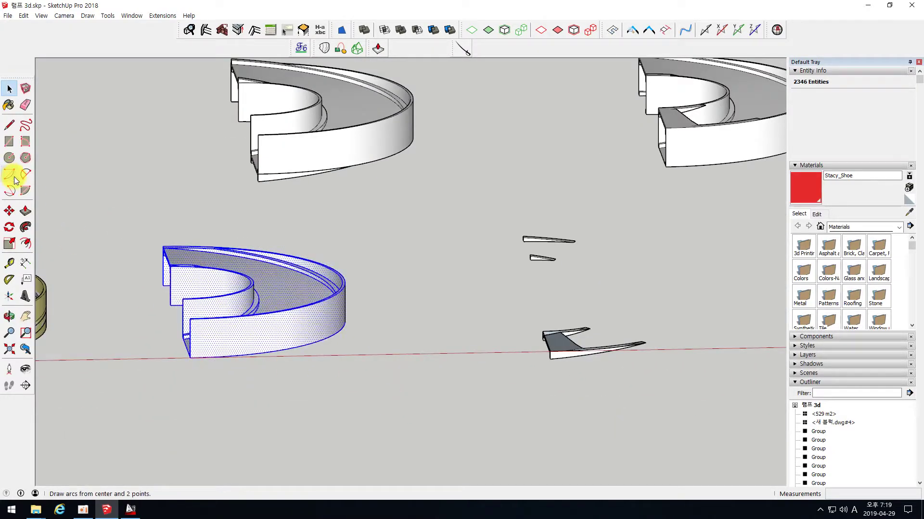
left_click(8, 213)
left_click(138, 367)
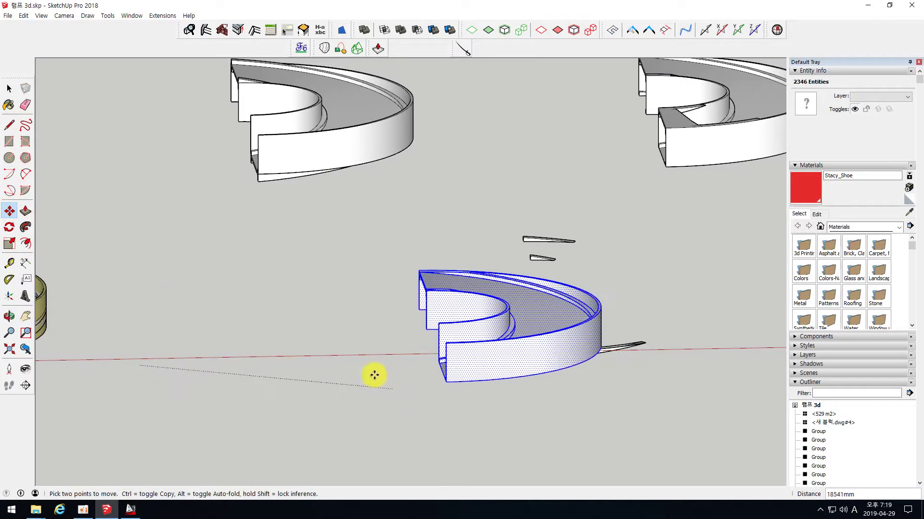
key("Escape")
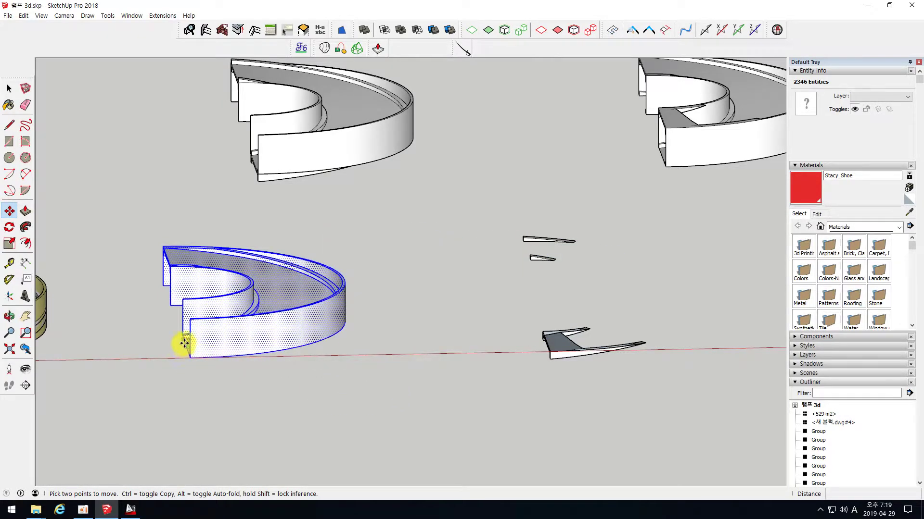
key("space")
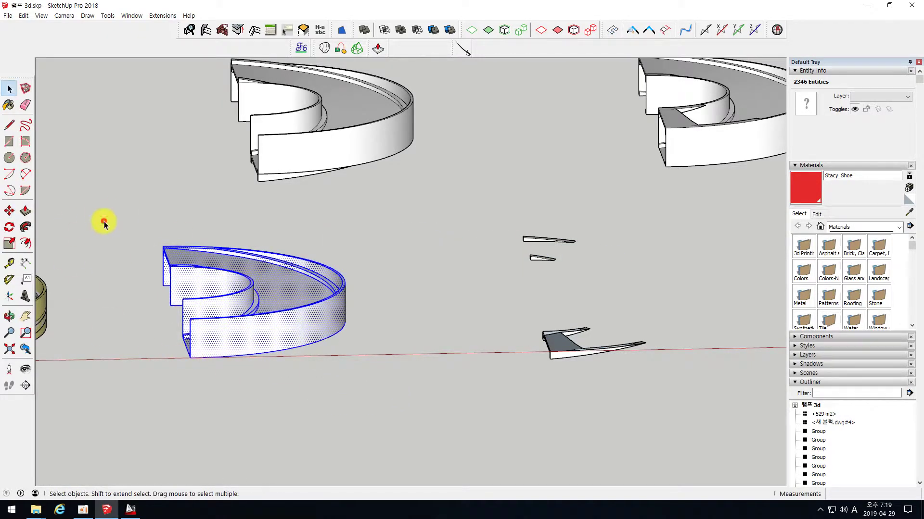
left_click(491, 31)
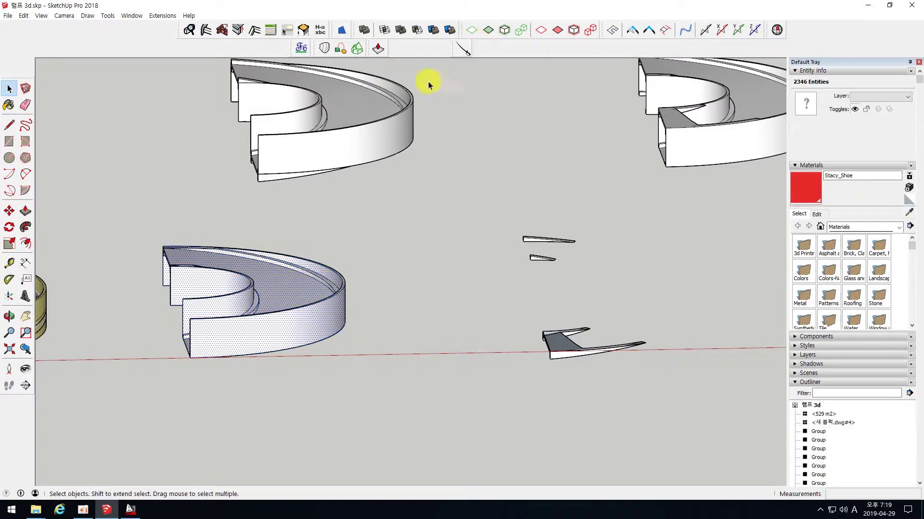
left_click(9, 211)
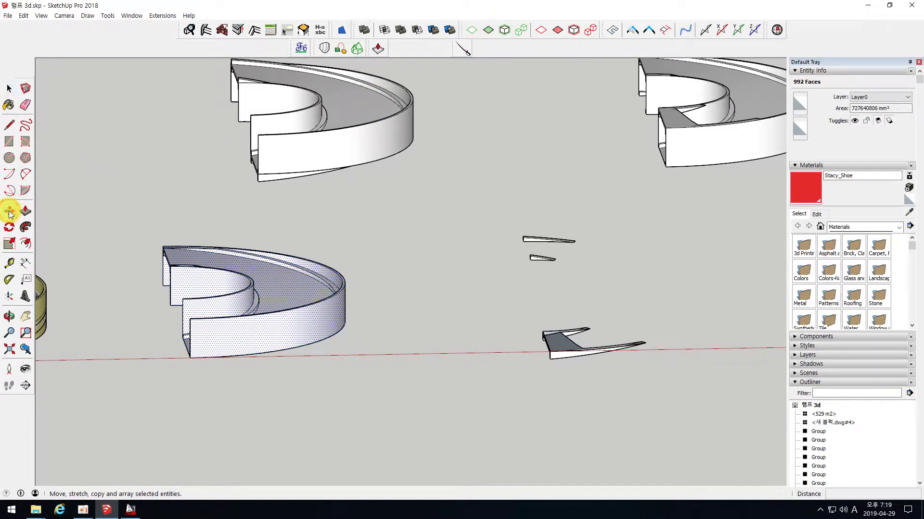
left_click(125, 391)
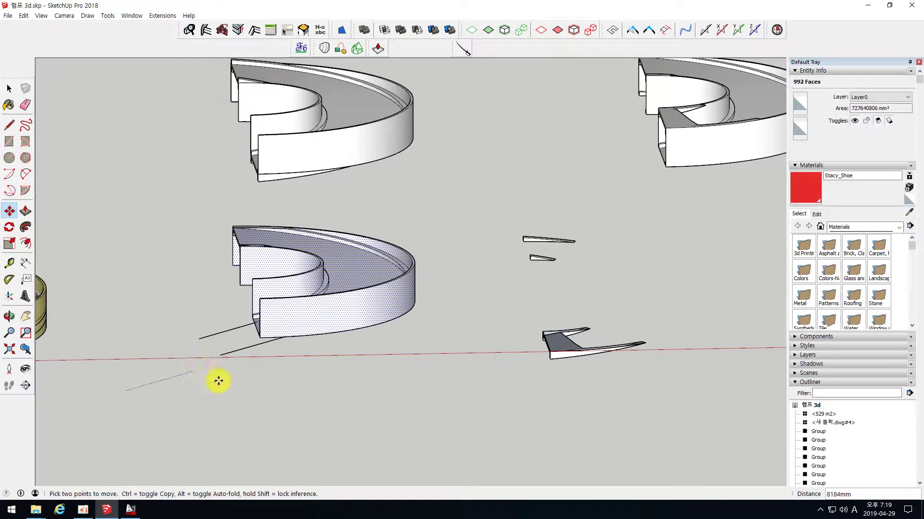
middle_click_drag(188, 386, 171, 400)
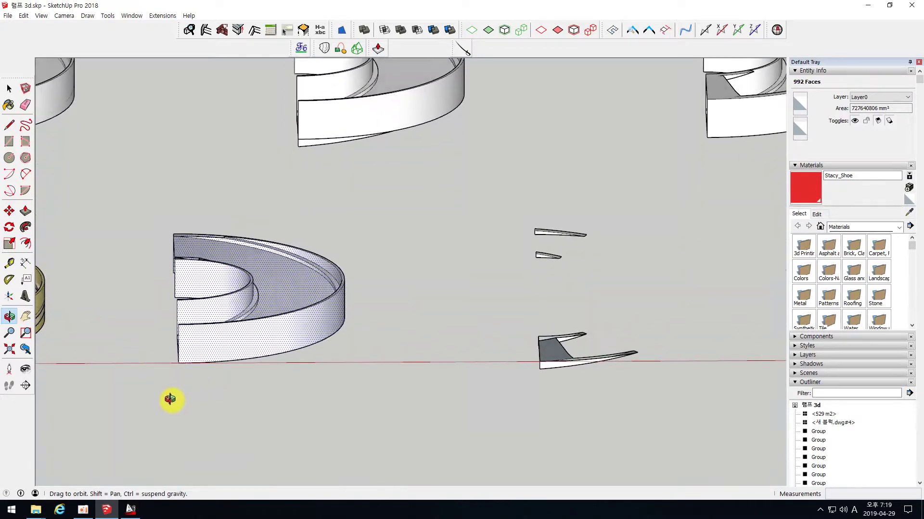
Copy only the faces of the trimmed ramp about 41 m along the red axis, beyond the separated sloped pieces
key("space")
left_click_drag(117, 189, 413, 429)
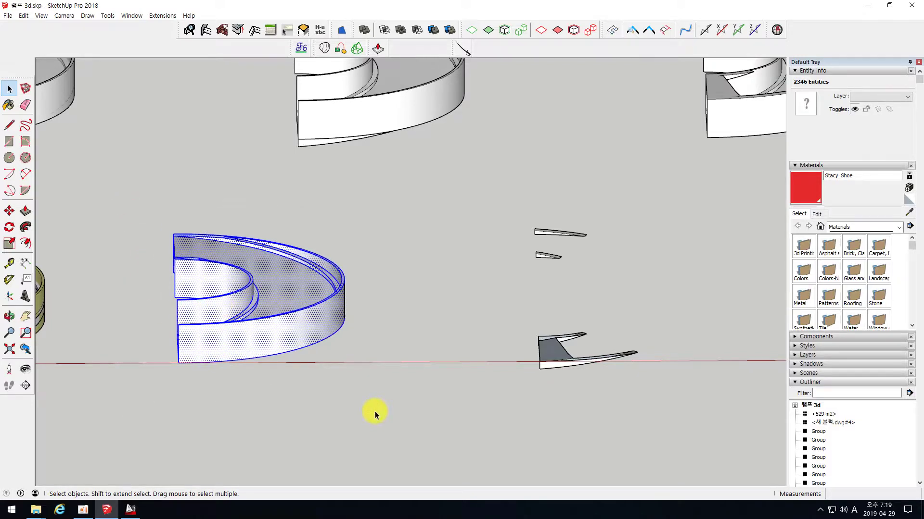
left_click(488, 30)
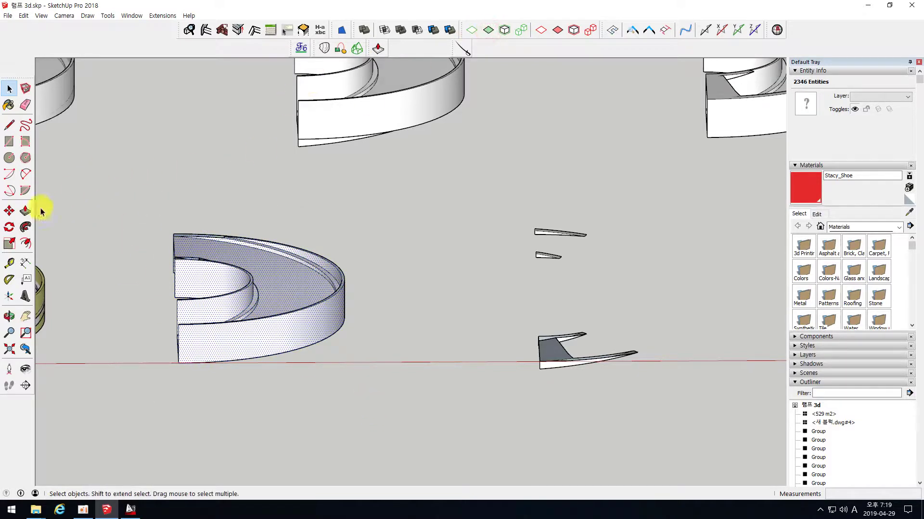
left_click(10, 212)
left_click(136, 365)
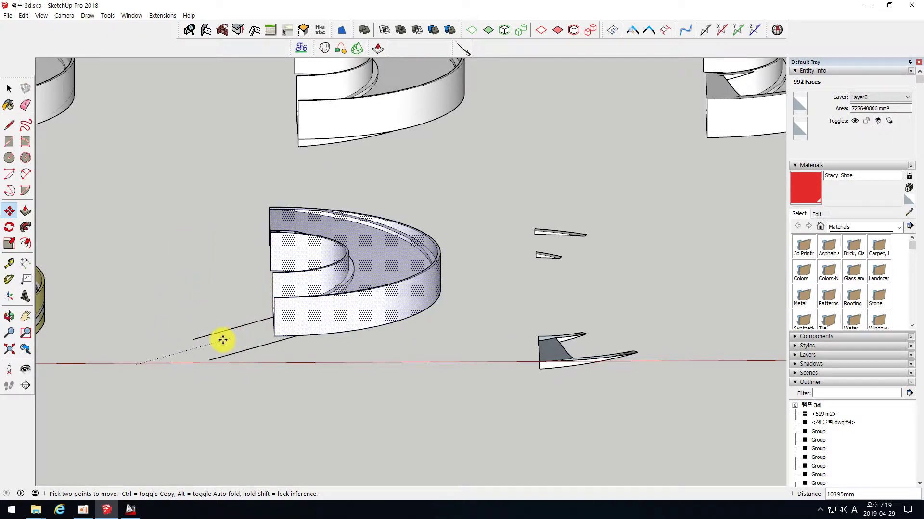
key("ctrl")
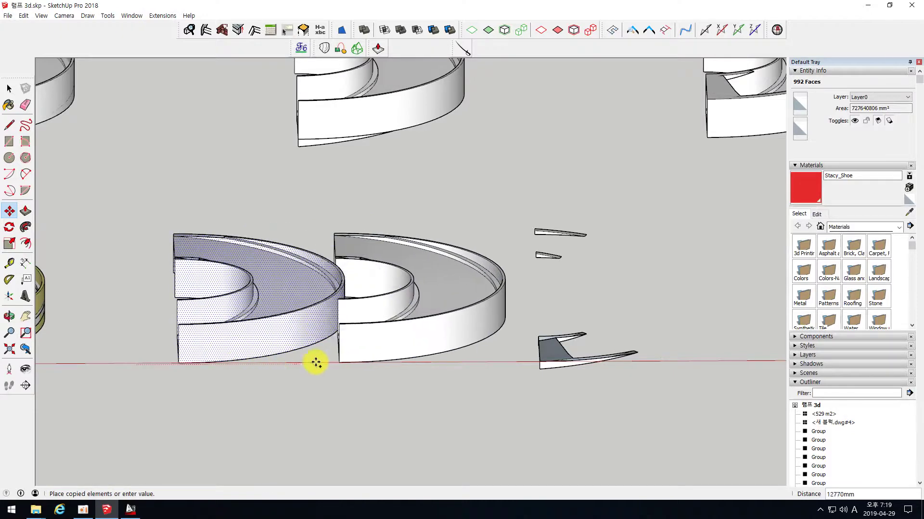
scroll(373, 359, "down", 2)
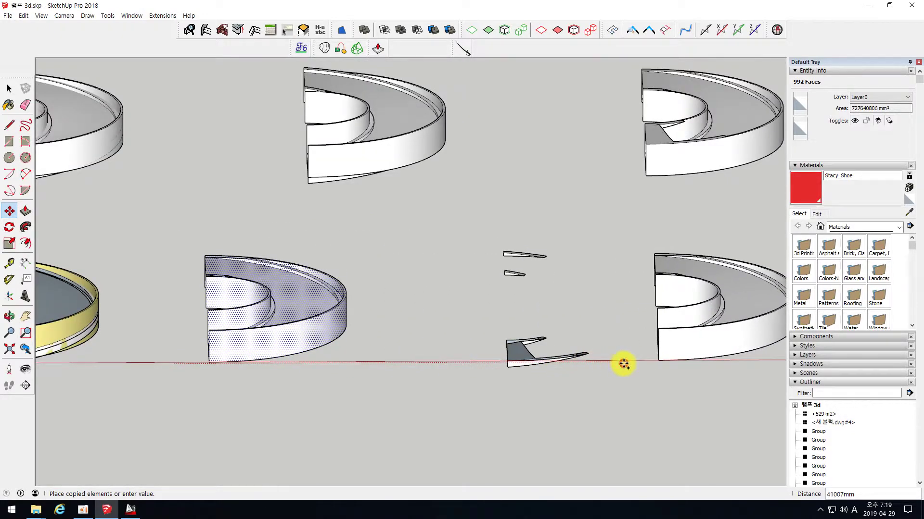
left_click(618, 361)
key("space")
middle_click_drag(356, 360, 412, 364)
left_click(465, 378)
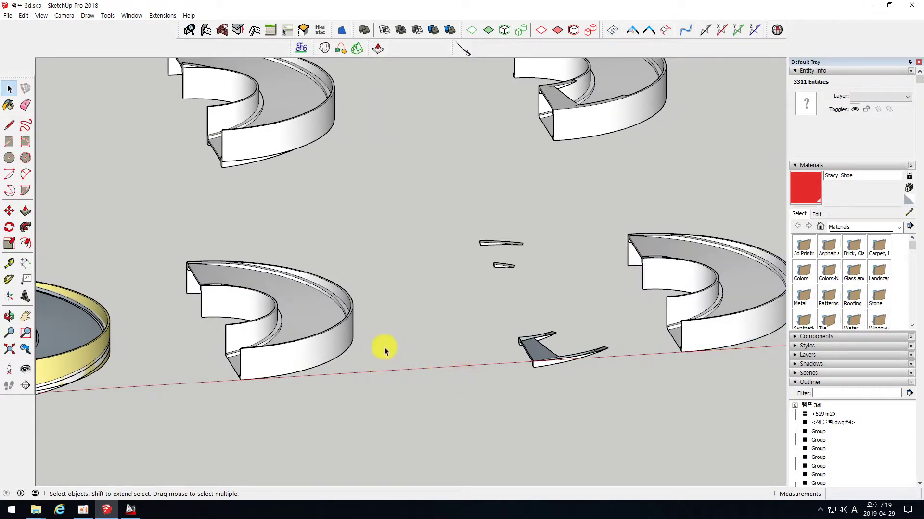
Draw a 550 mm line across the end of the longer separate wall wedge to close its open underside
scroll(340, 354, "down", 2)
scroll(613, 352, "up", 2)
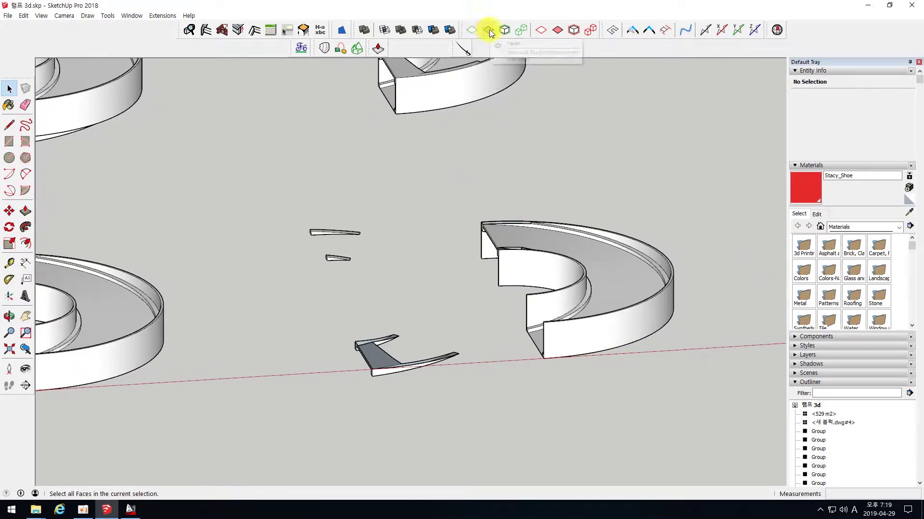
left_click_drag(284, 208, 281, 242)
middle_click_drag(327, 308, 354, 200)
scroll(330, 305, "up", 5)
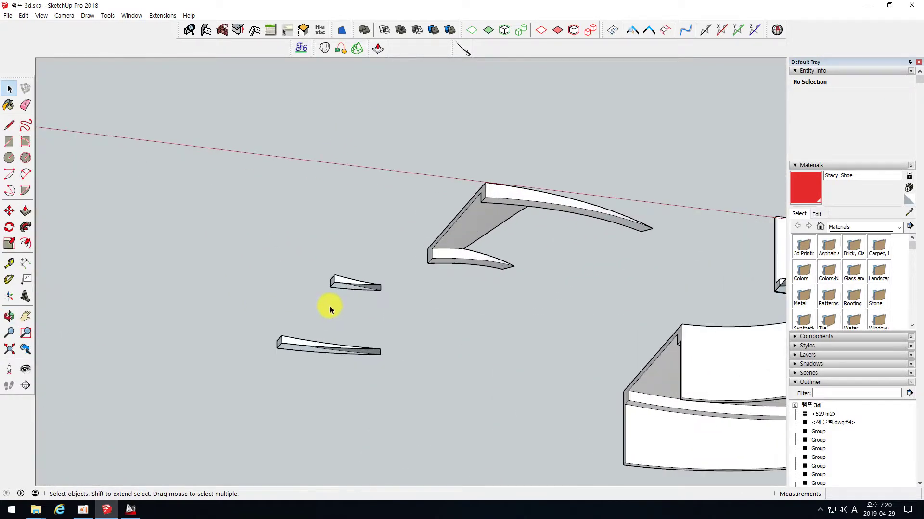
left_click(9, 125)
scroll(299, 326, "up", 4)
left_click(248, 373)
left_click(255, 367)
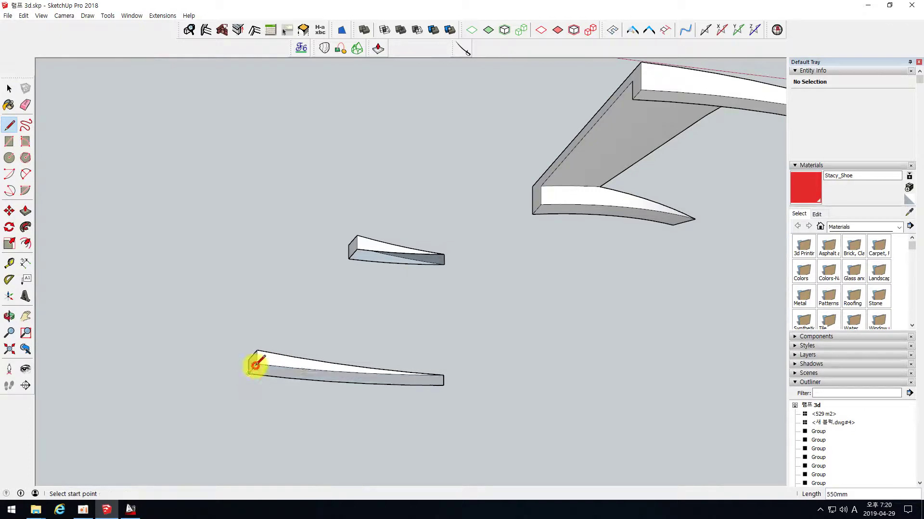
Close the open faces of the shorter wall wedge and the sloped base piece by drawing lines across their ends
left_click(351, 255)
mouse_move(361, 247)
middle_mouse_down()
mouse_move(550, 181)
mouse_move(475, 386)
mouse_move(385, 344)
mouse_move(518, 420)
middle_mouse_up()
scroll(401, 360, "up", 3)
scroll(510, 418, "up", 5)
scroll(475, 413, "down", 5)
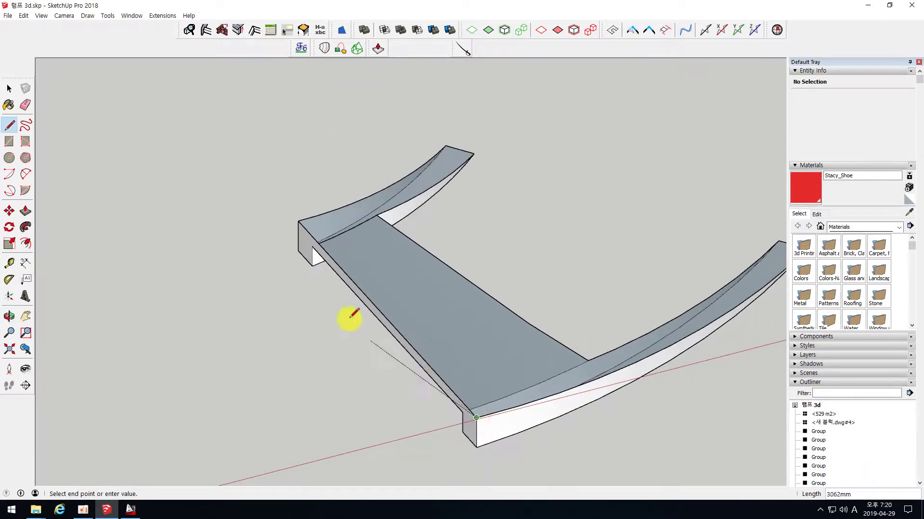
left_click(303, 214)
scroll(218, 266, "down", 3)
scroll(213, 272, "down", 3)
key("space")
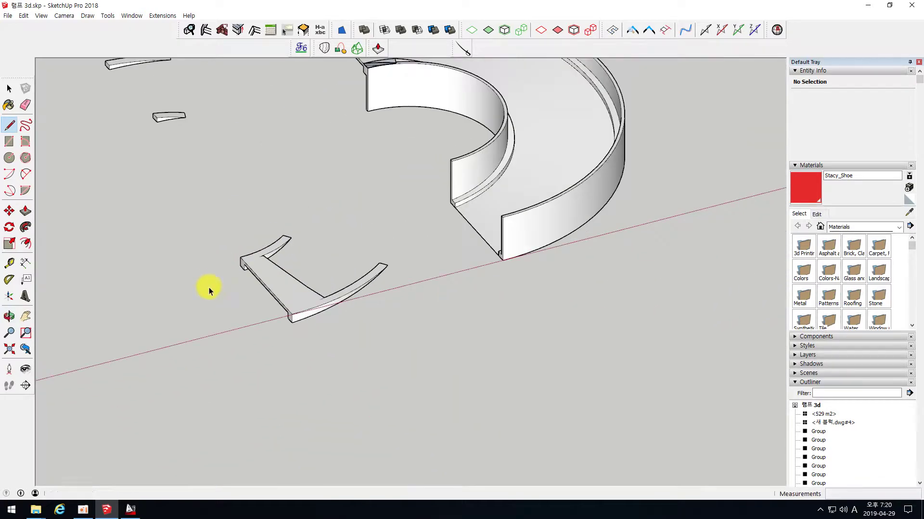
Group the separated sloped pieces, including the base piece and both wall wedges
scroll(238, 355, "down", 3)
middle_click_drag(286, 350, 246, 350)
left_click_drag(286, 345, 151, 142)
middle_click_drag(321, 330, 303, 323)
left_click(303, 322)
left_click_drag(285, 322, 185, 94)
left_click_drag(268, 270, 288, 277)
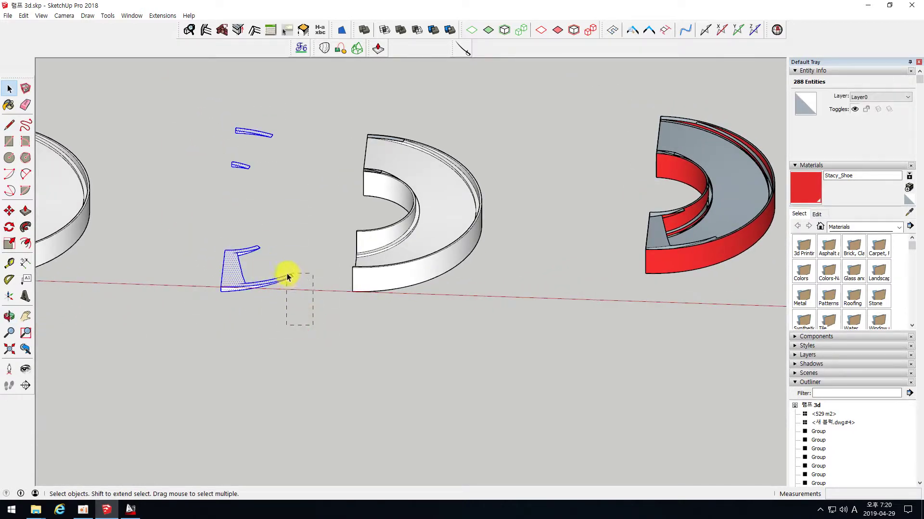
left_click_drag(168, 77, 169, 78)
right_click(229, 274)
left_click(261, 128)
middle_click_drag(261, 129, 275, 159)
Examine the trimmed ramp, the separated sloped pieces, and the stacked and painted ramp copies across the whole model
left_click_drag(315, 119, 551, 327)
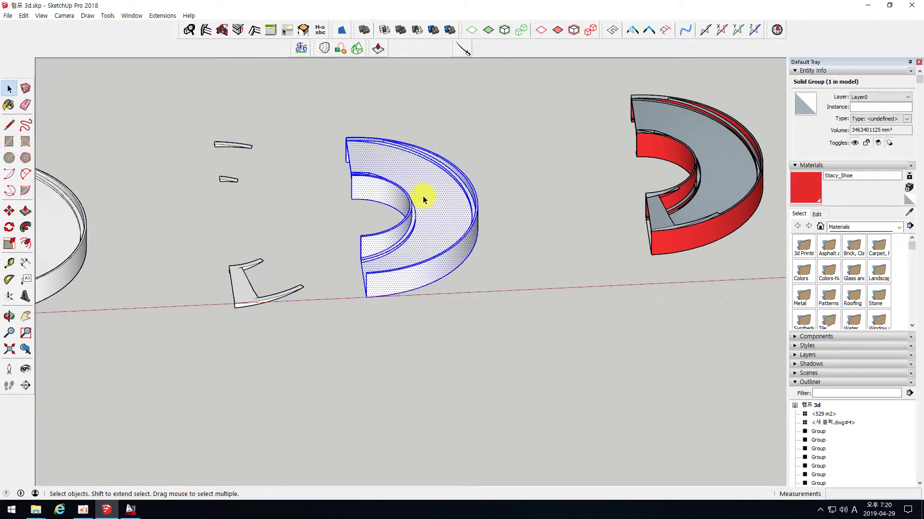
left_click(334, 183)
middle_click_drag(325, 223, 409, 269)
scroll(529, 402, "down", 2)
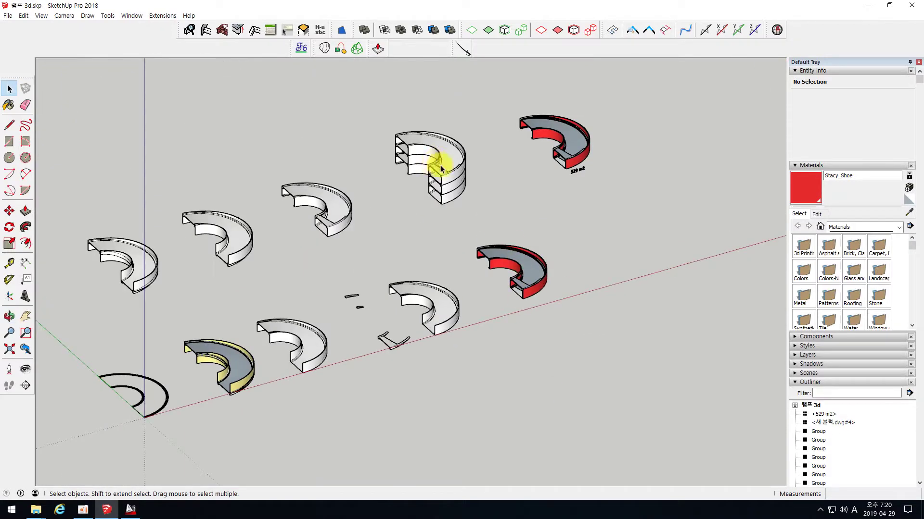
scroll(435, 162, "up", 3)
scroll(584, 371, "up", 4)
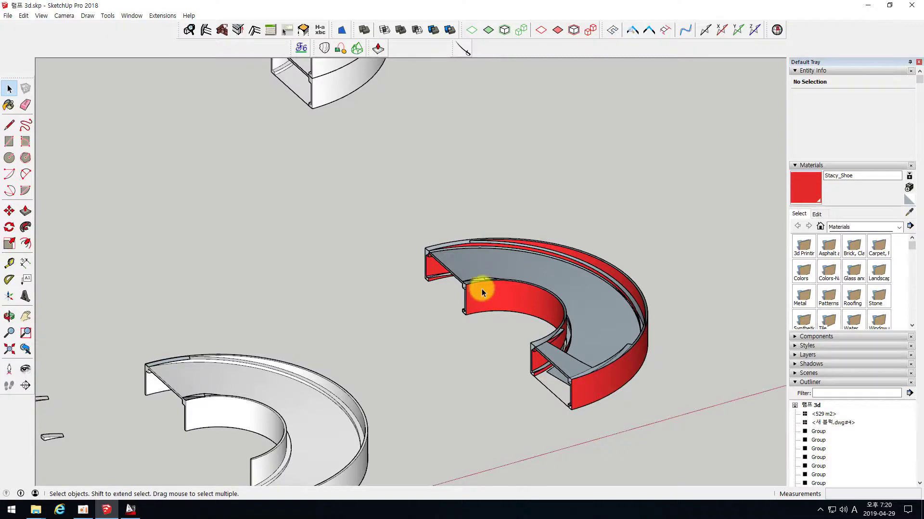
scroll(426, 268, "down", 3)
middle_click_drag(452, 290, 381, 295)
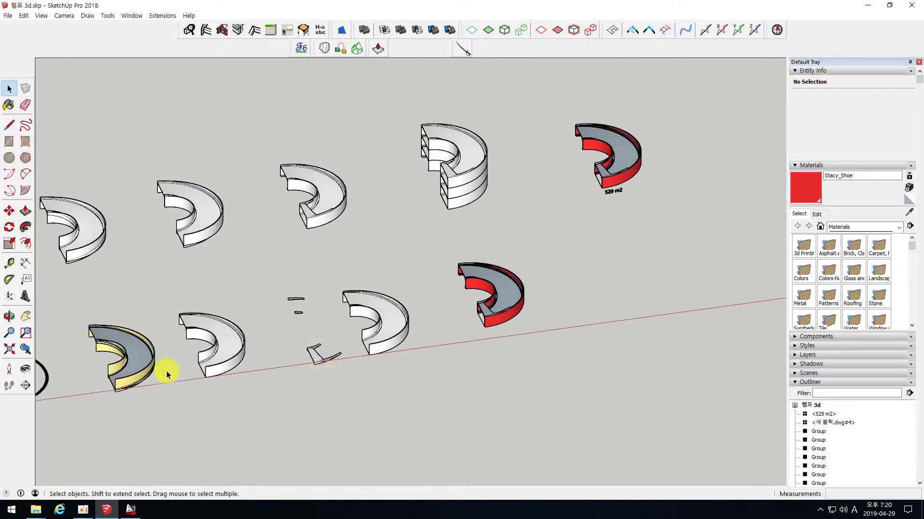
scroll(177, 362, "up", 3)
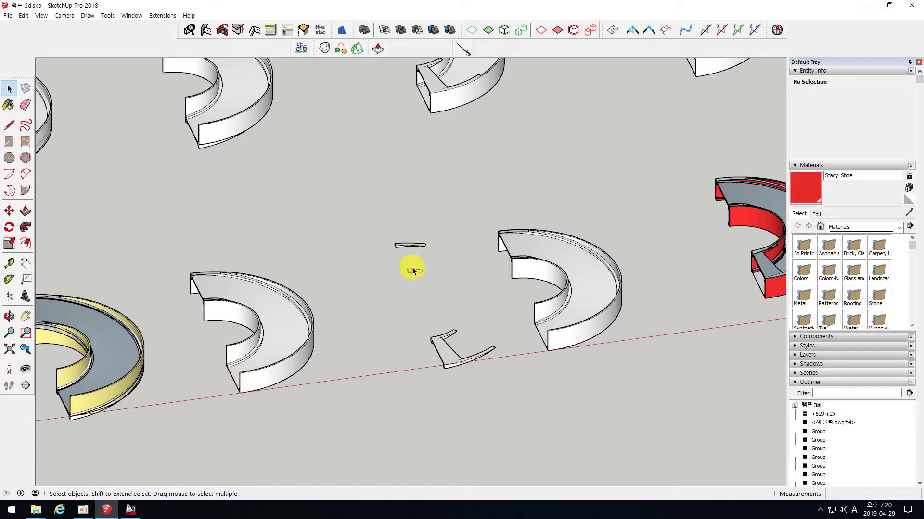
scroll(403, 216, "down", 3)
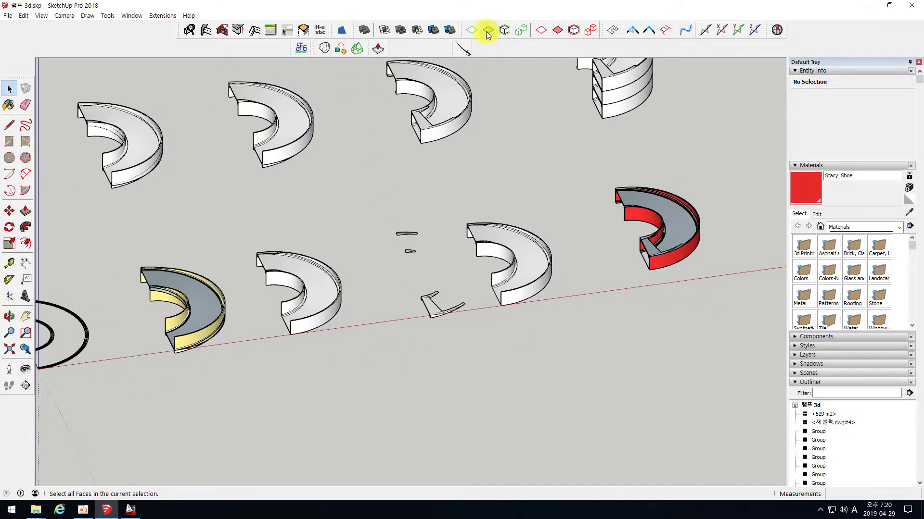
scroll(498, 160, "down", 3)
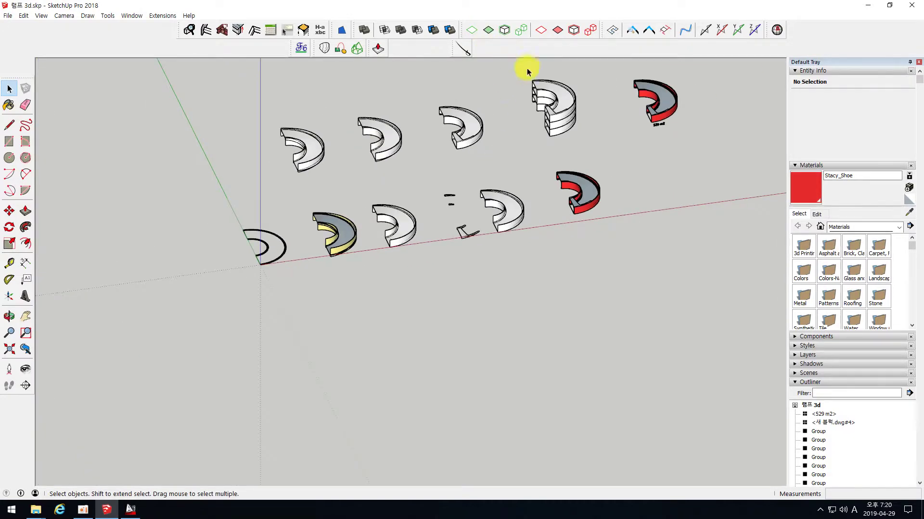
scroll(524, 83, "up", 4)
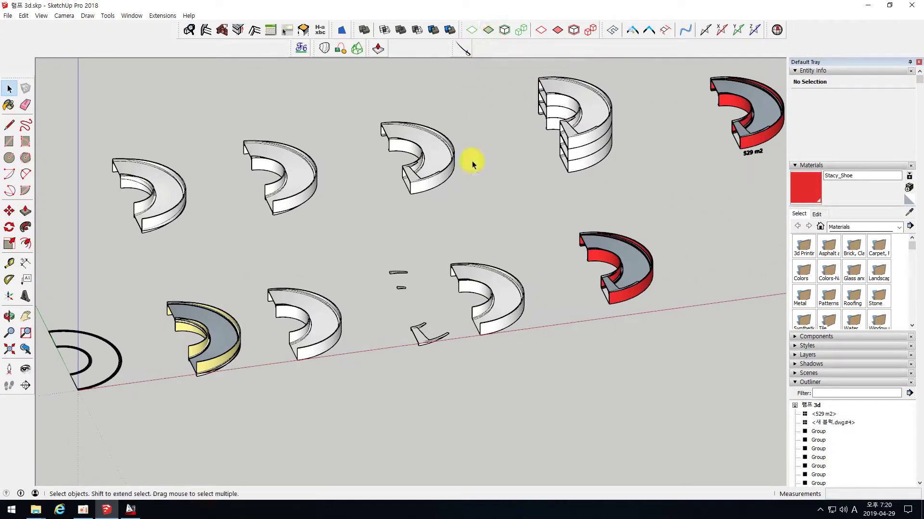
scroll(452, 191, "down", 3)
scroll(518, 197, "up", 2)
scroll(511, 195, "down", 2)
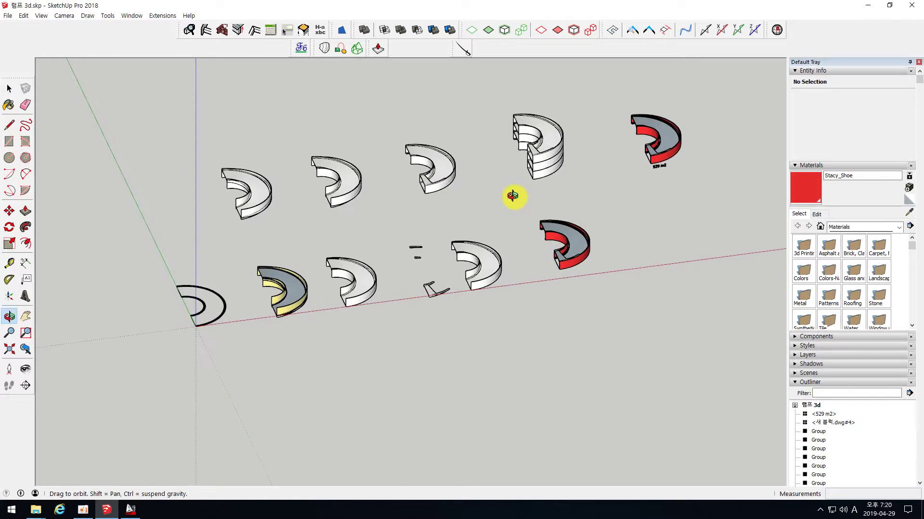
scroll(394, 319, "up", 1)
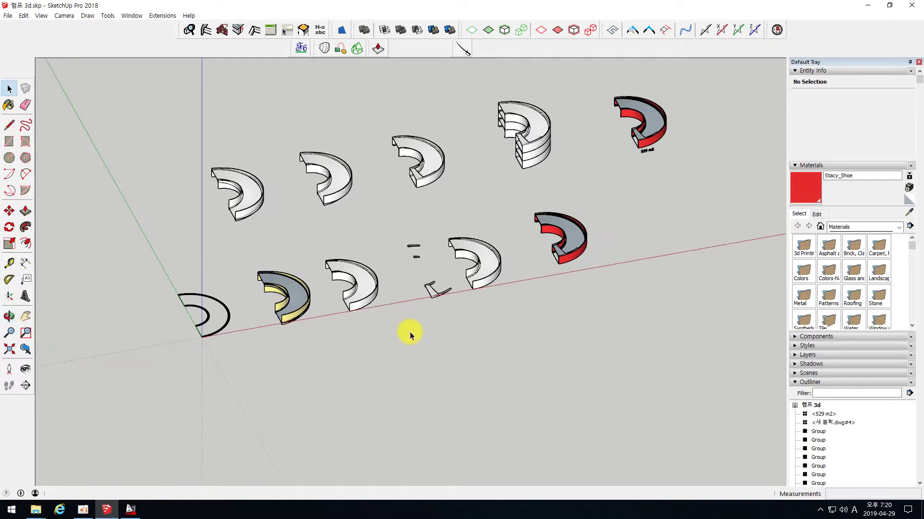
scroll(409, 332, "down", 3)
scroll(478, 240, "up", 3)
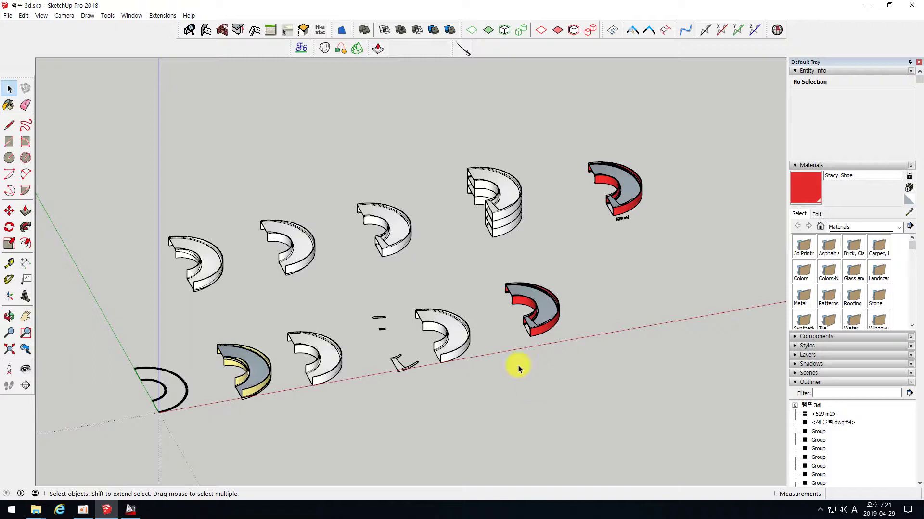
middle_click_drag(478, 347, 492, 350)
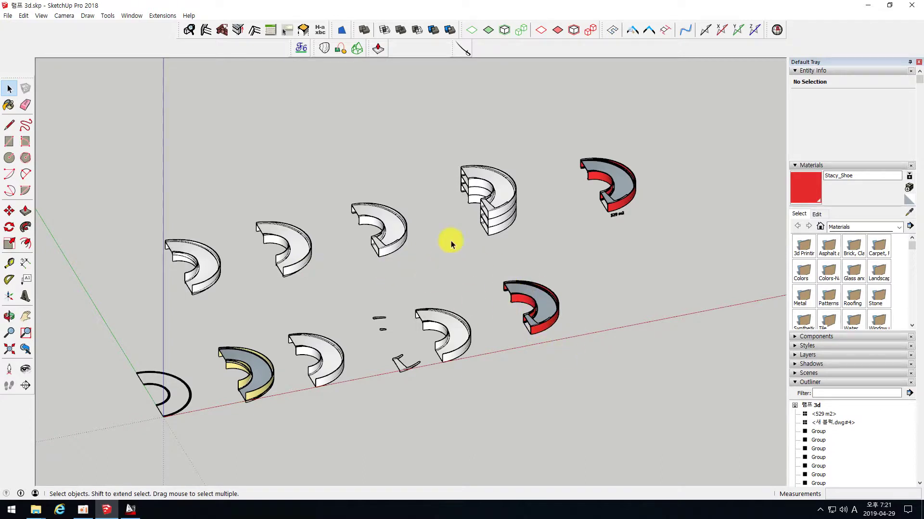
middle_click_drag(565, 273, 539, 261)
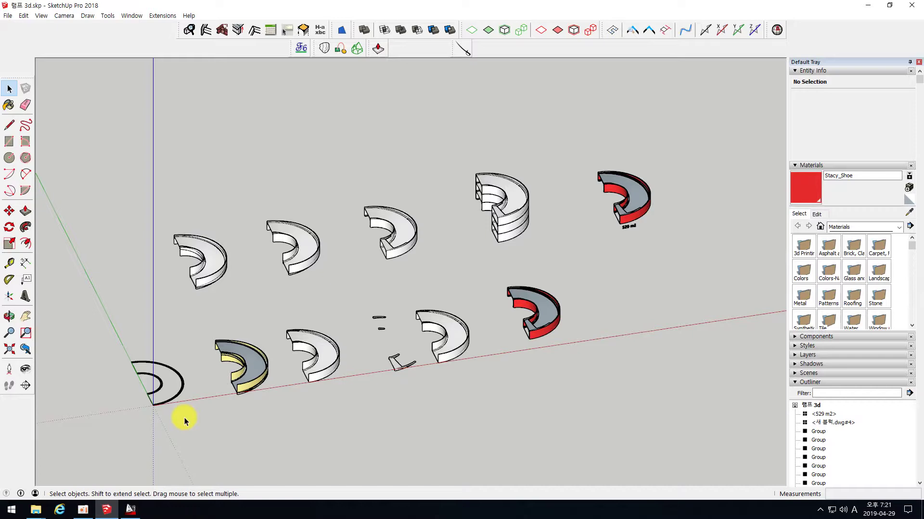
Switch to AutoCAD to review the ramp plans and sections, and return to the SketchUp ramp model
left_click(131, 510)
scroll(489, 295, "up", 4)
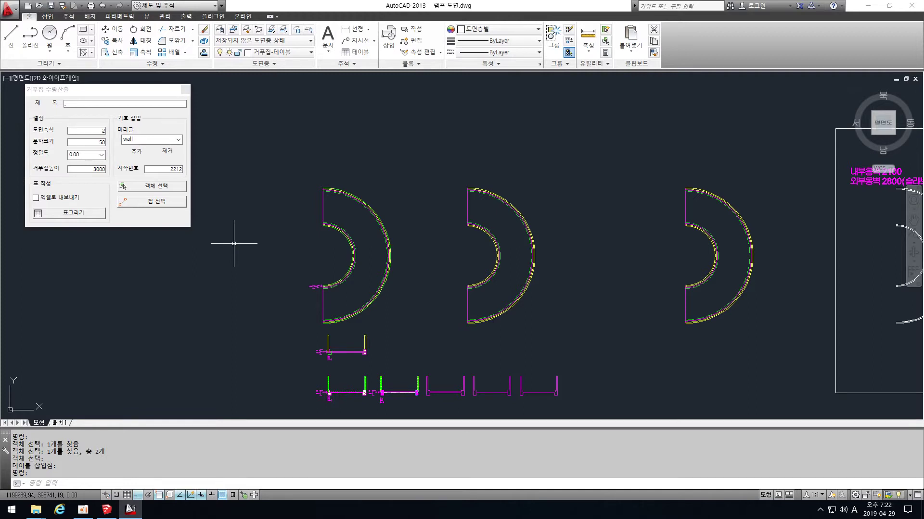
scroll(315, 238, "down", 4)
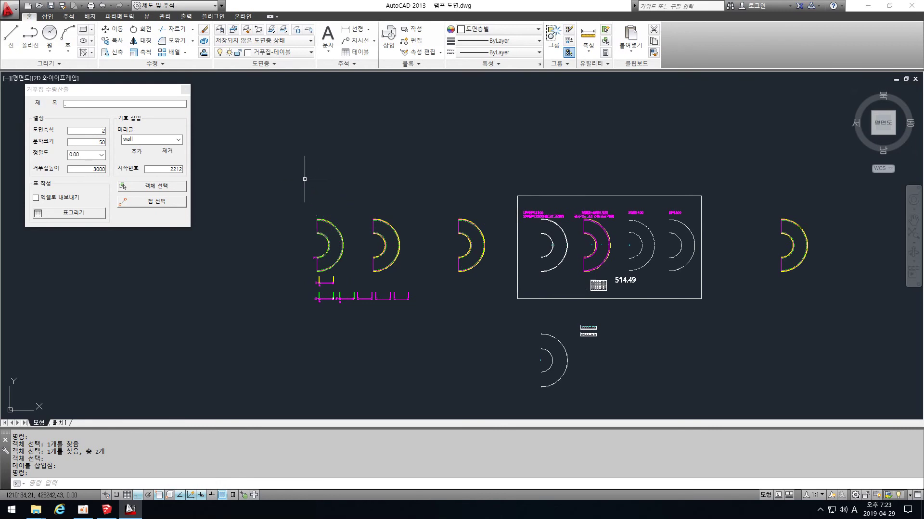
left_click(106, 509)
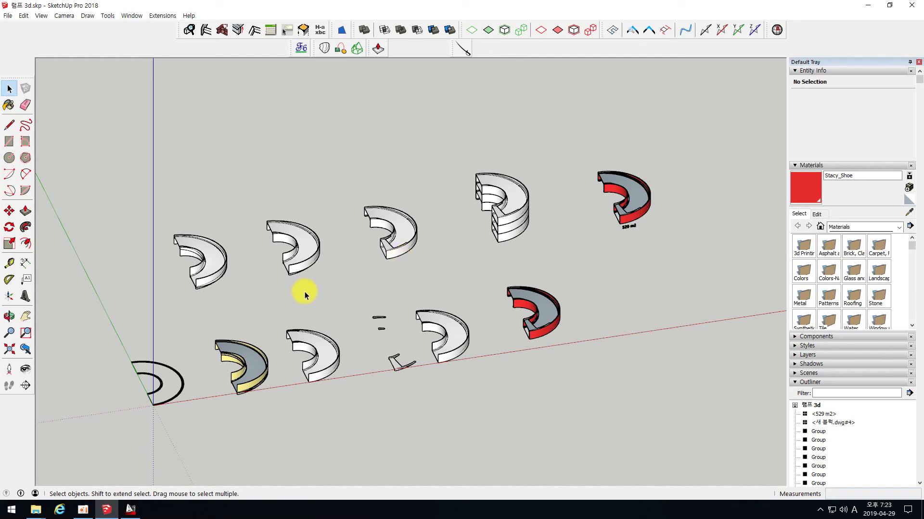
scroll(322, 302, "up", 1)
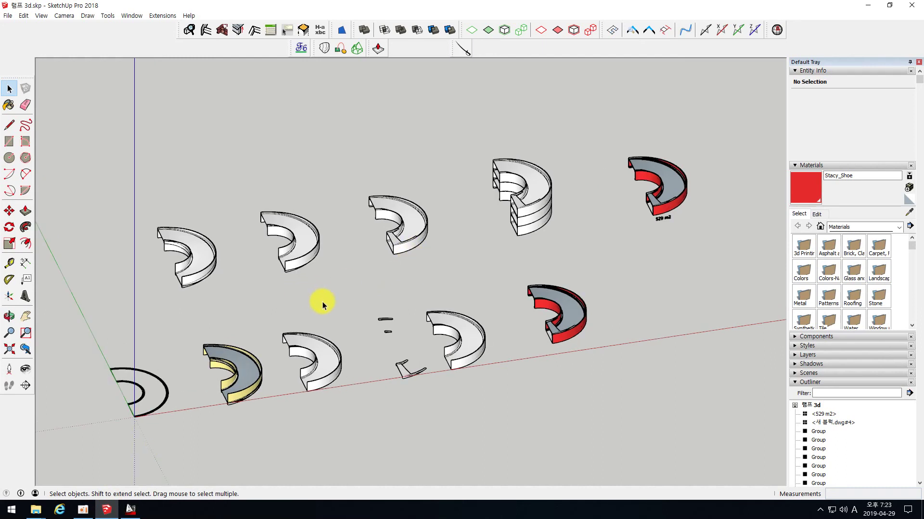